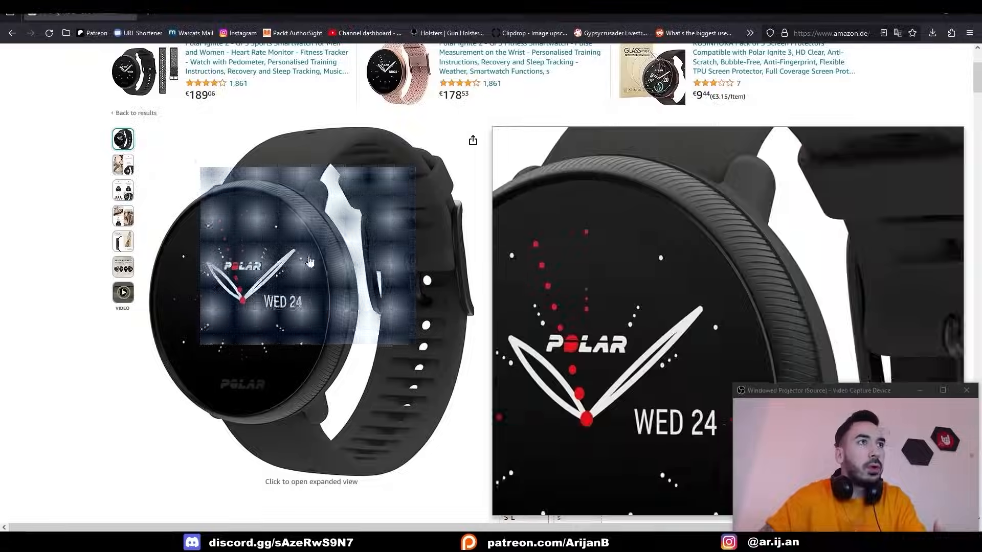
Enlarge the main Polar Ignite 2 product photo and start saving it, creating a new folder in Pictures for the watch references
left_click(366, 244)
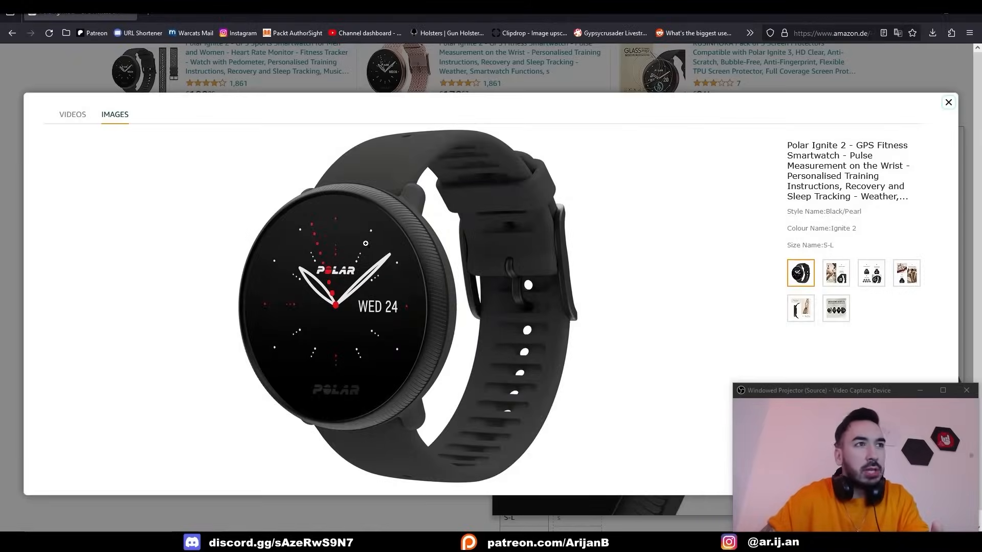
right_click(420, 287)
left_click(441, 315)
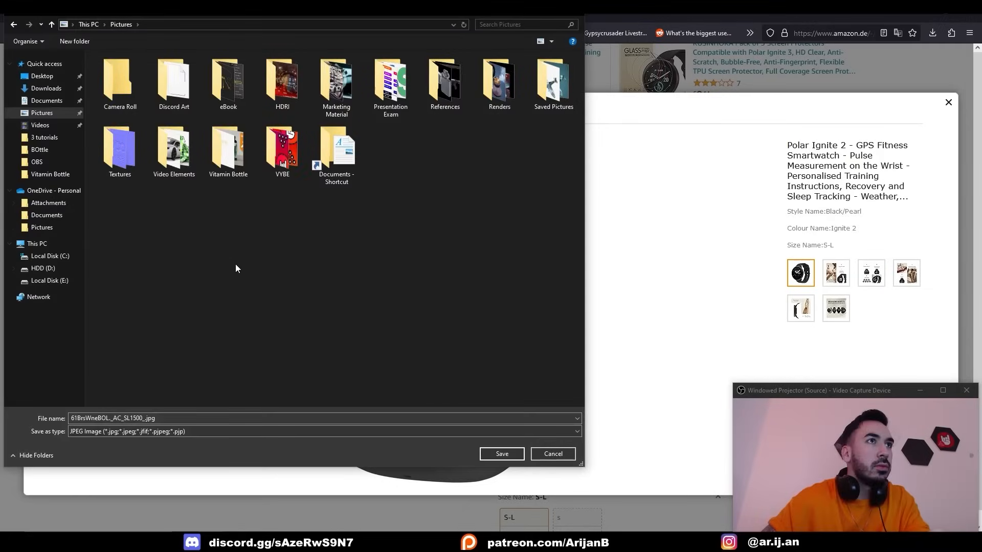
left_click(74, 41)
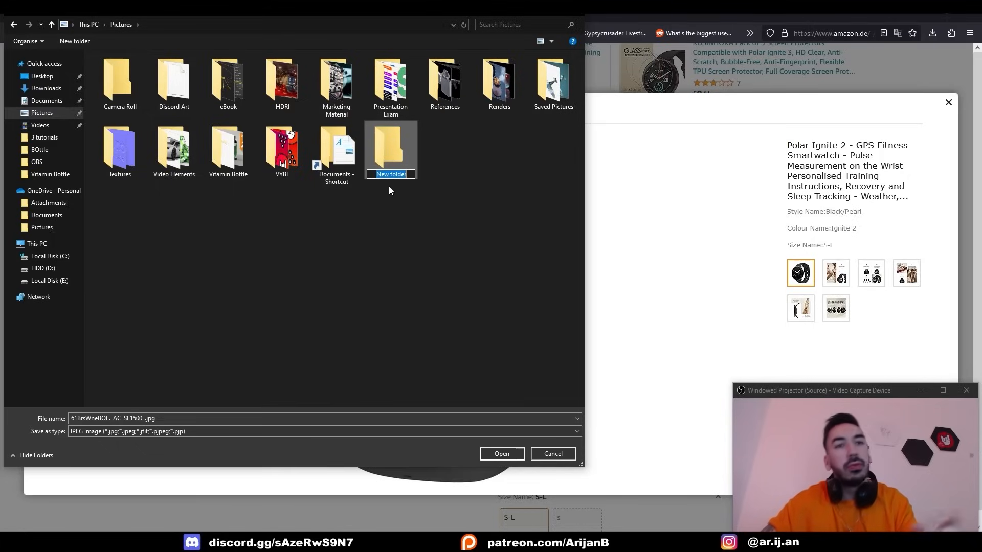
type("Wa")
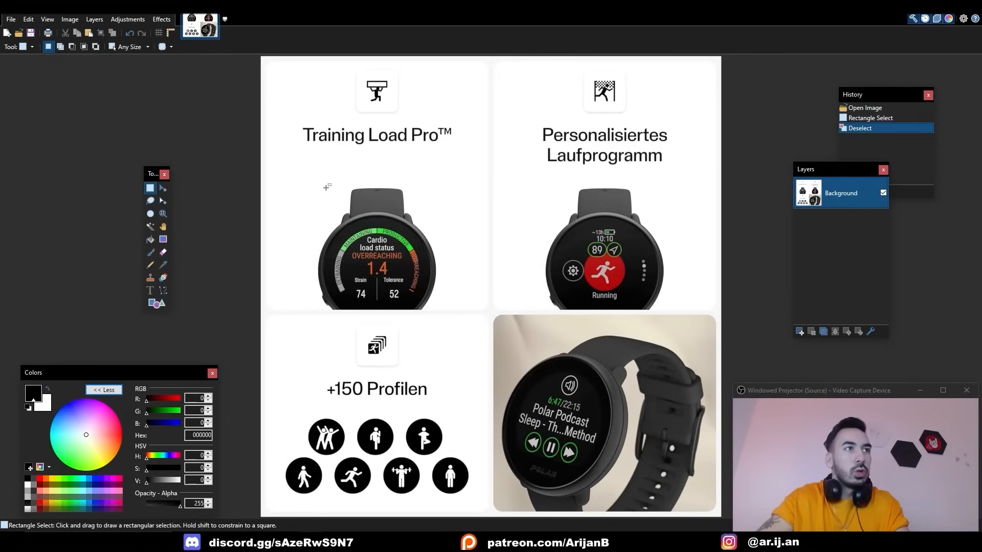
Copy the front-view watch showing Cardio load status into a new image and invert its colors
mouse_move(313, 181)
left_mouse_down()
mouse_move(352, 245)
mouse_move(455, 319)
mouse_move(444, 314)
left_mouse_up()
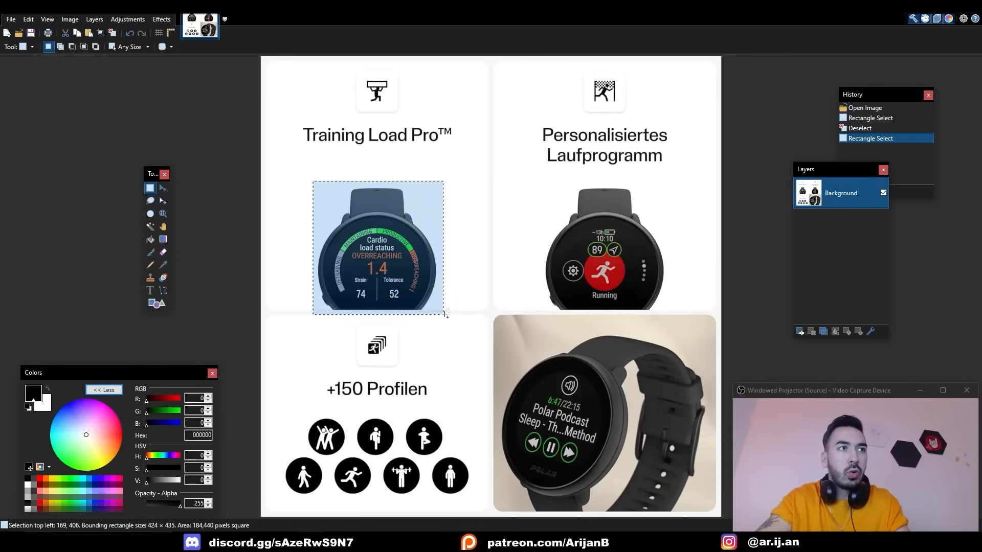
key("ctrl+c")
key("ctrl+n")
left_click(473, 332)
left_click(128, 19)
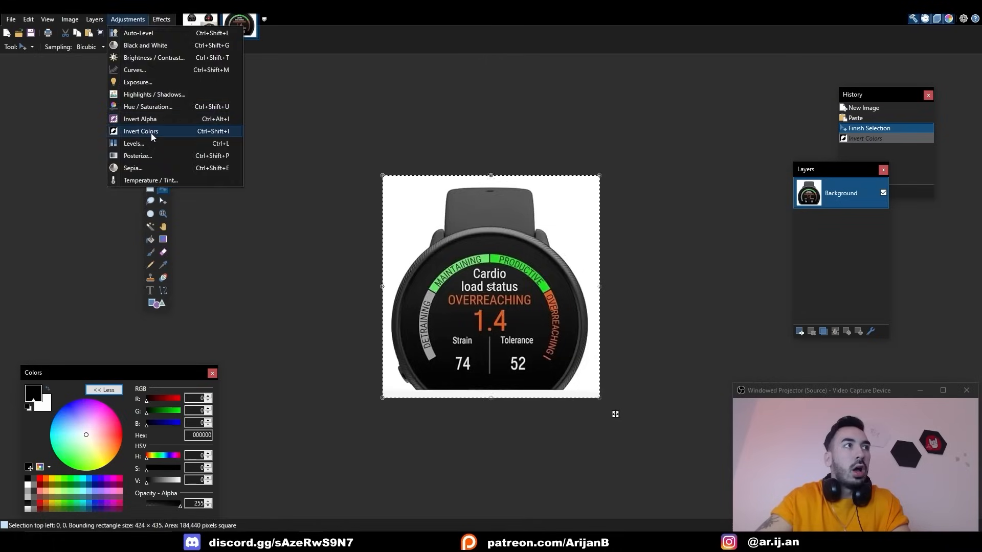
left_click(152, 133)
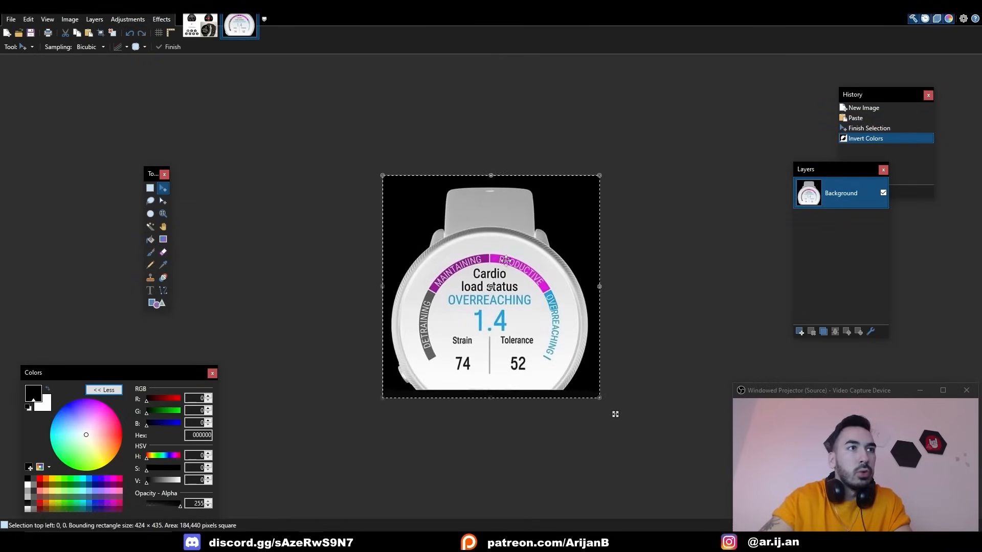
Open the side-view product image and select the watch profile with a rectangular selection
key("ctrl+o")
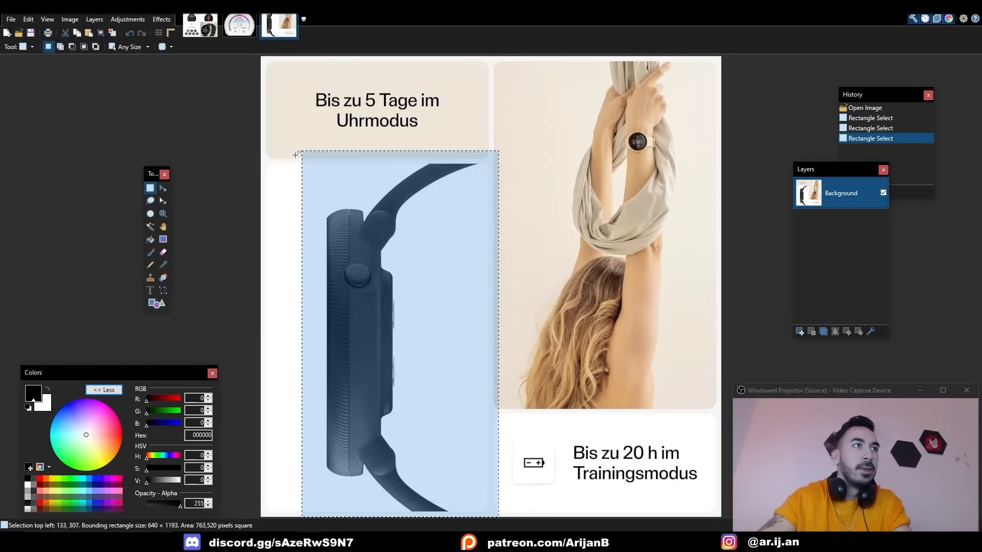
mouse_move(299, 153)
left_mouse_down()
mouse_move(437, 298)
mouse_move(532, 461)
mouse_move(492, 516)
left_mouse_up()
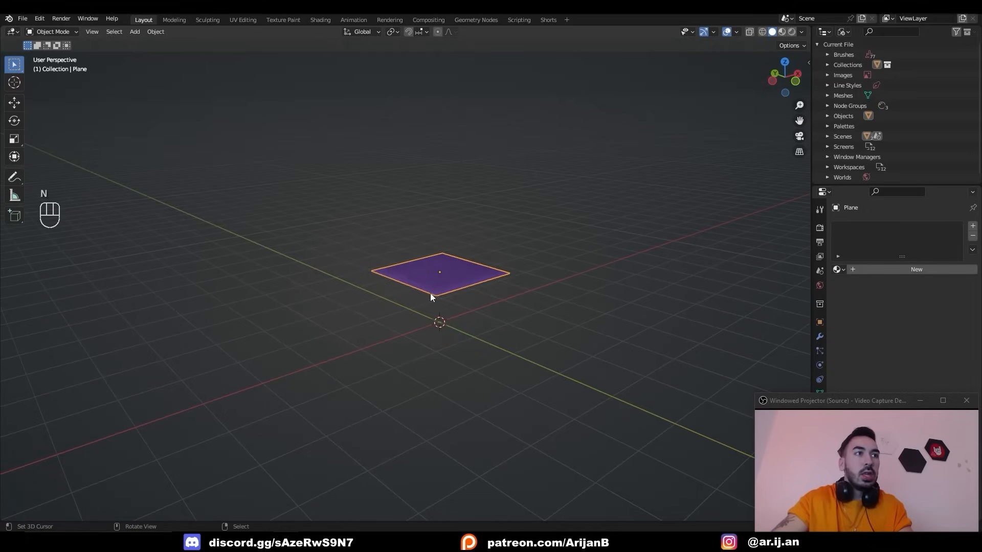
Switch to Blender, delete the plane and load the side-view watch picture as a reference image in the right orthographic view
key("x")
left_click(431, 293)
key("KP_3")
key("shift+a")
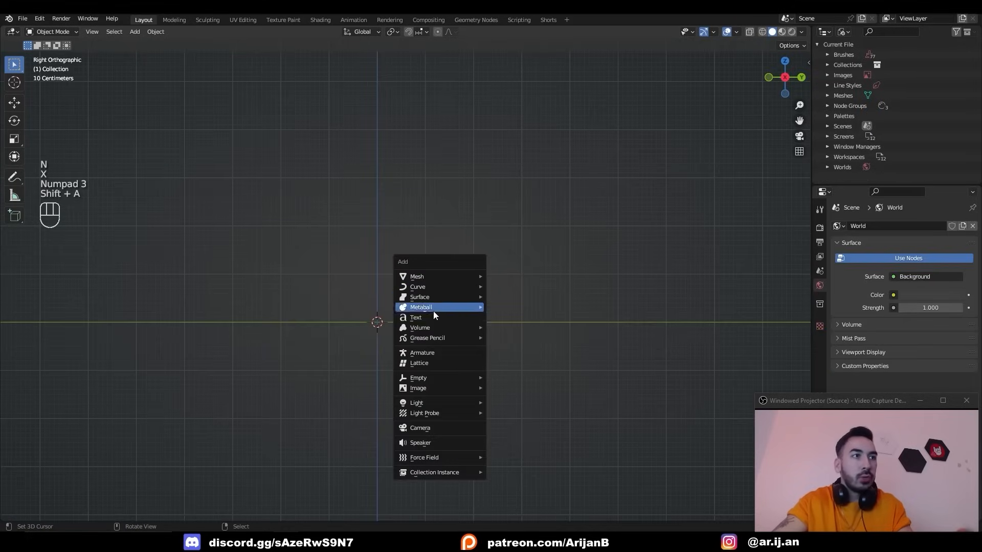
mouse_move(479, 388)
left_click(515, 388)
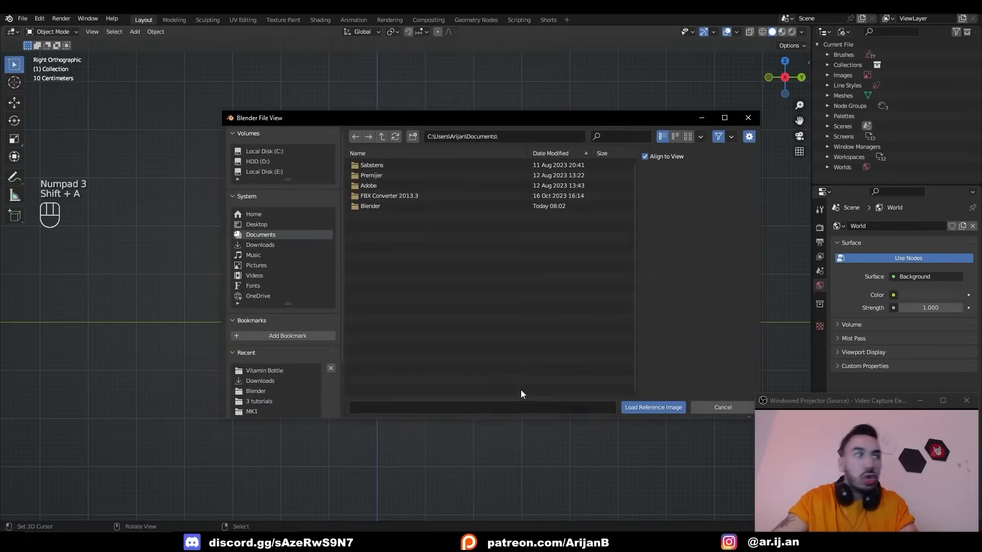
left_click(260, 381)
double_click(373, 206)
Add the front-view watch picture as a reference image in the front orthographic view and move it along the global Y axis
key("KP_1")
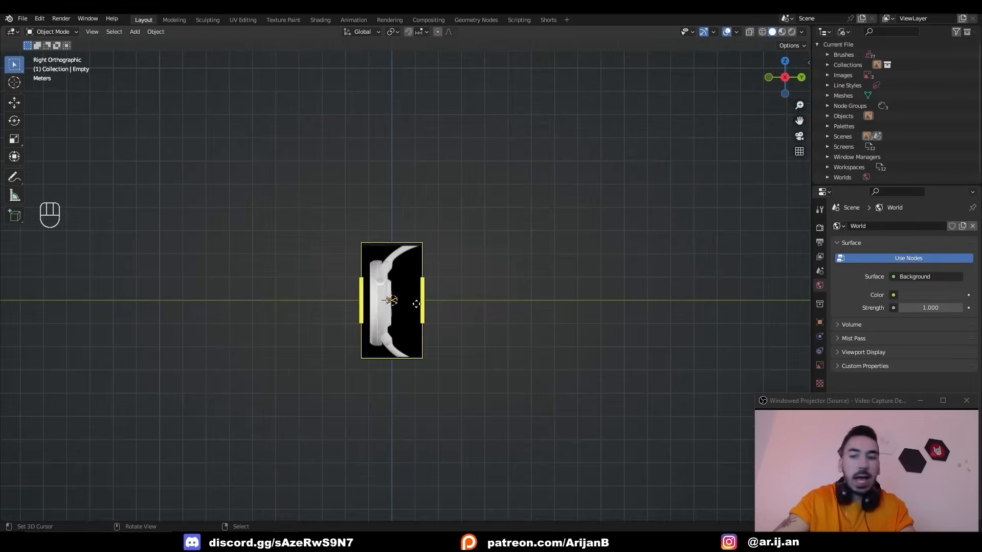
key("shift+a")
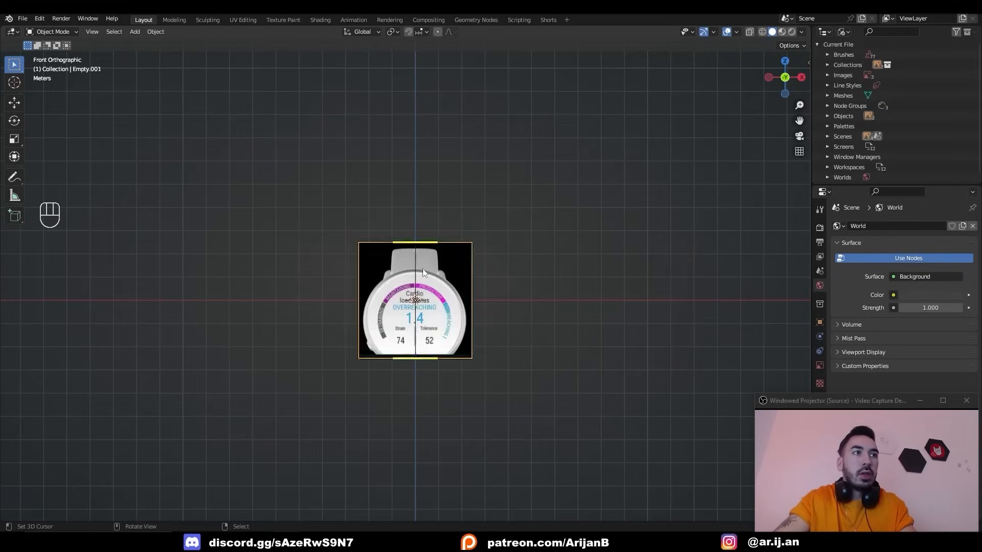
scroll(470, 325, "down", 2)
middle_click_drag(470, 324, 398, 334)
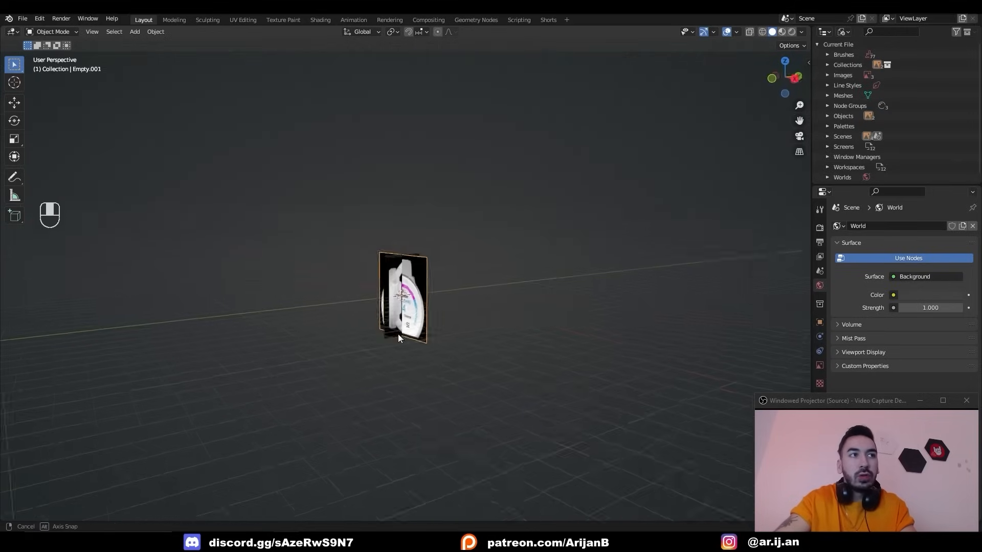
scroll(394, 332, "up", 3)
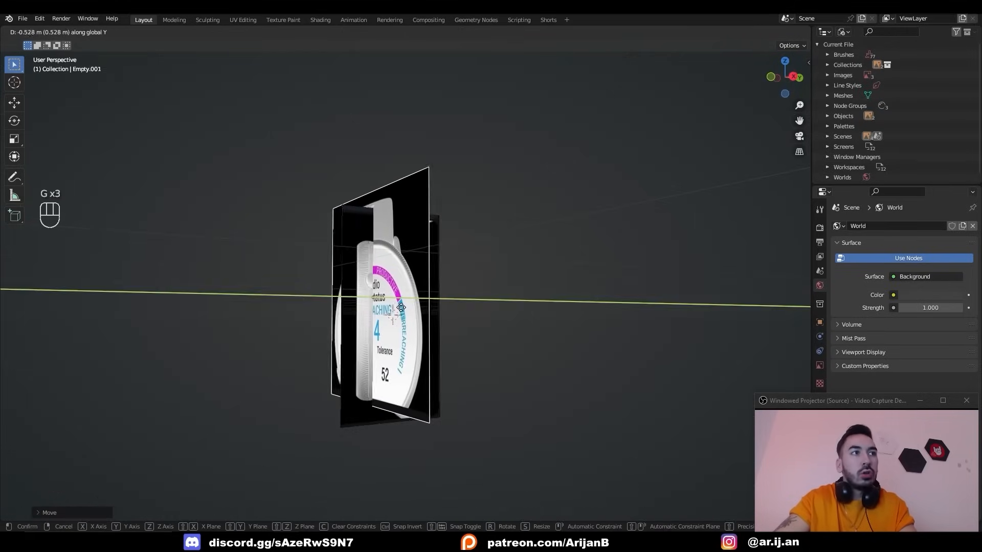
left_click(398, 308)
Scale down the front reference image to match the side reference, and move the side reference away from the origin along X
key("shift+s")
middle_click_drag(398, 308, 426, 358)
scroll(433, 377, "up", 1)
key("s")
left_click(421, 367)
key("g")
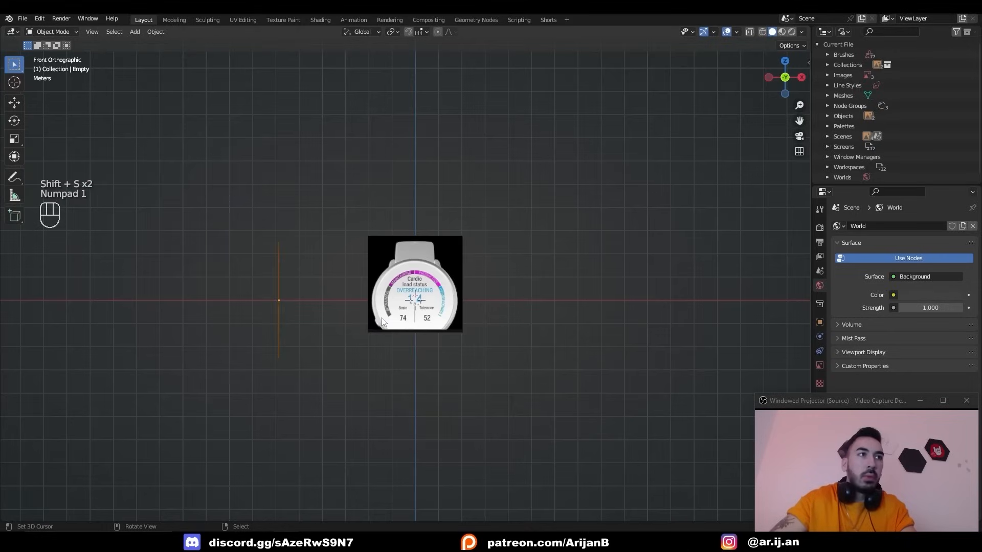
Change the Outliner area to a UV Editor and open Reference.jpg in it, framed on the watch case
scroll(381, 318, "up", 6)
middle_click_drag(390, 329, 378, 300, "shift")
scroll(477, 271, "down", 4)
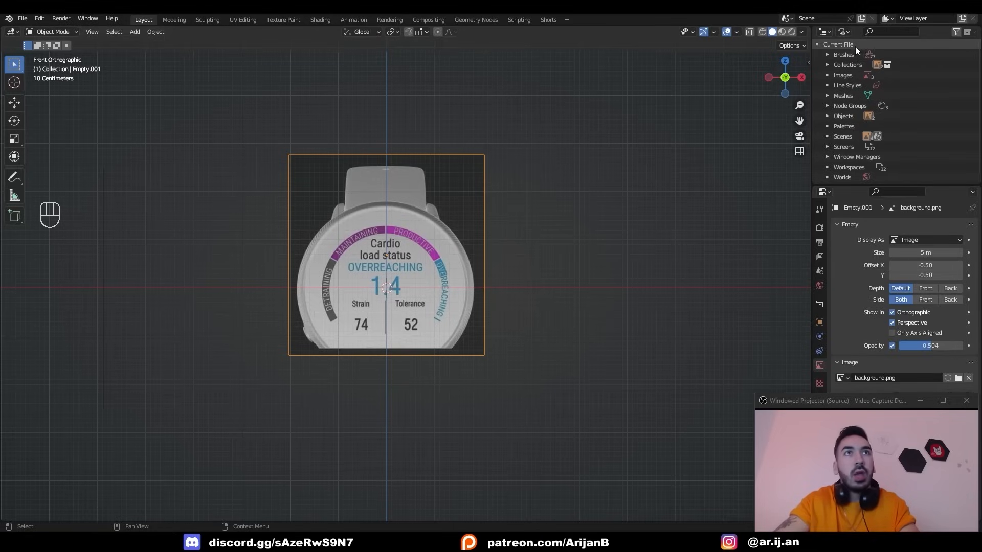
left_click(824, 32)
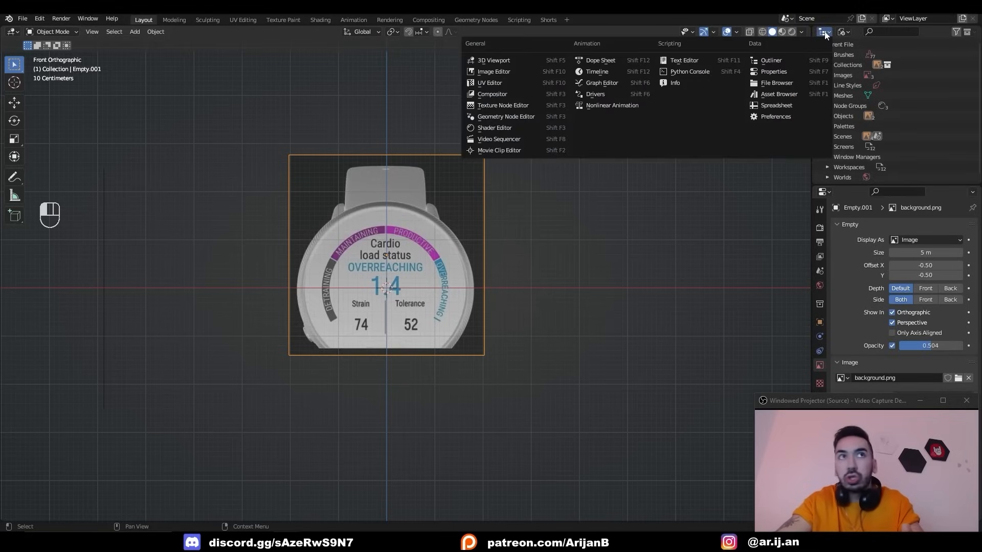
left_click(517, 83)
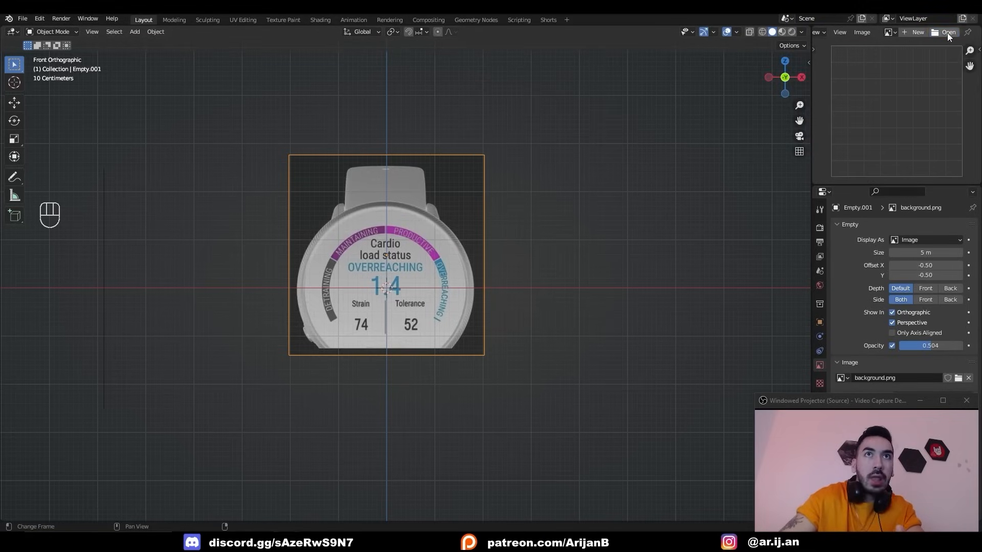
left_click(948, 33)
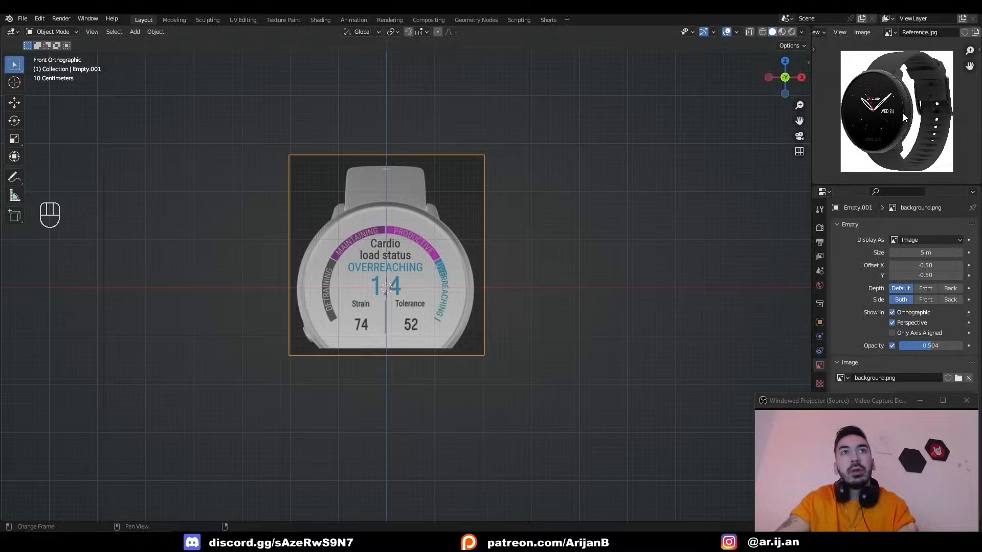
scroll(903, 113, "up", 4)
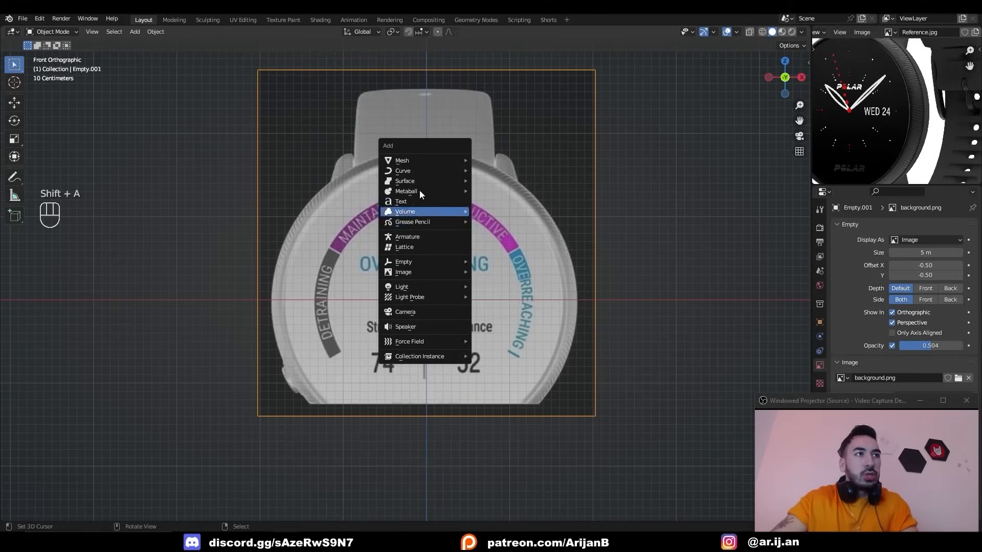
Add a mesh circle with 256 vertices and rotate its geometry 90 degrees about X in Edit Mode
mouse_move(445, 164)
left_click(517, 180)
left_click(112, 402)
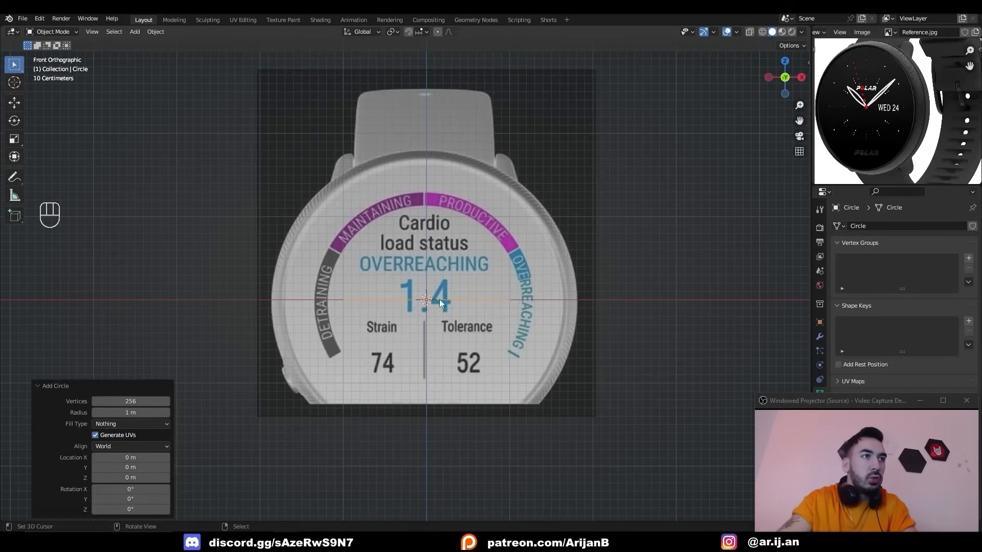
middle_click_drag(577, 291, 581, 299)
key("Tab")
type("1rx90")
key("Return")
key("KP_1")
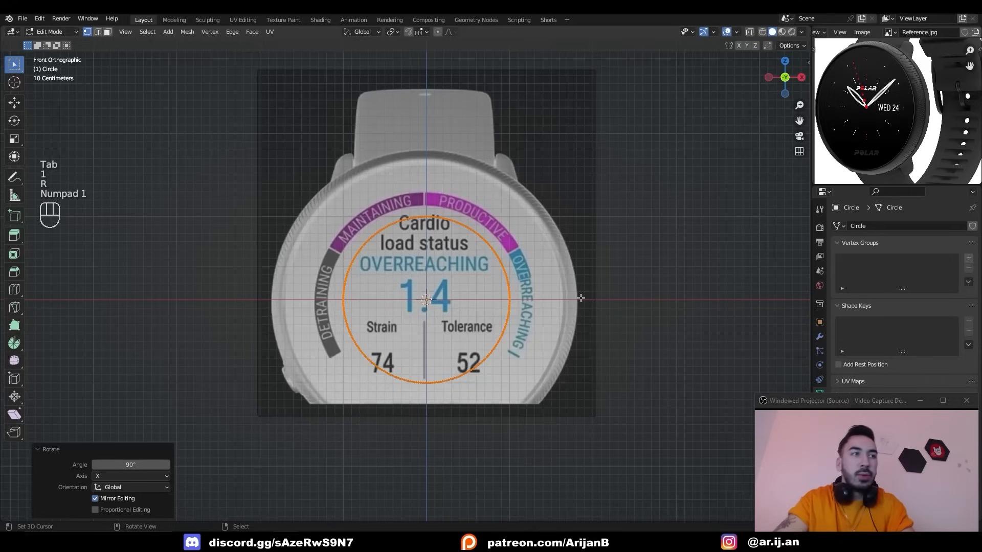
Scale the circle up about 1.8 times to match the outer edge of the watch case in the front reference
key("s")
key("s")
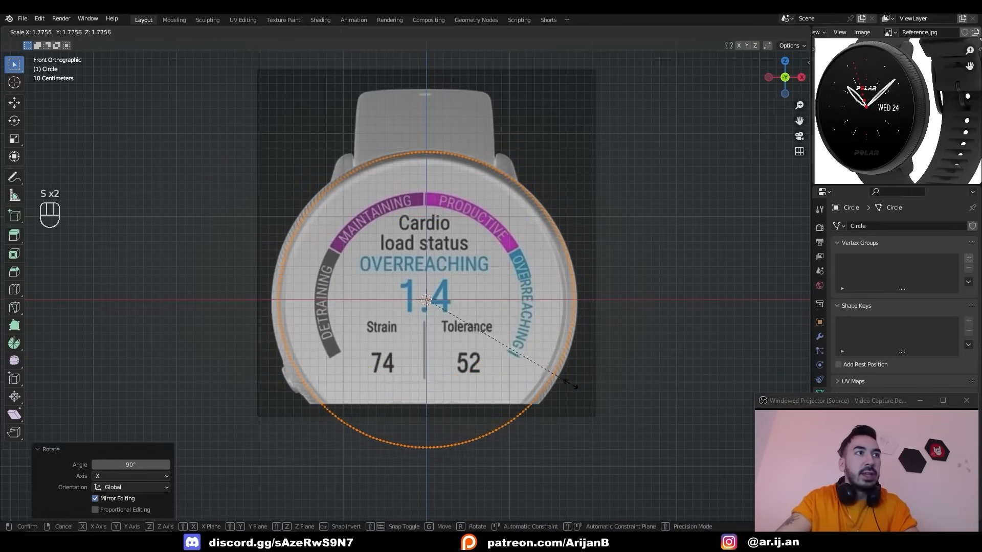
left_click(580, 388)
key("s")
left_click(612, 386)
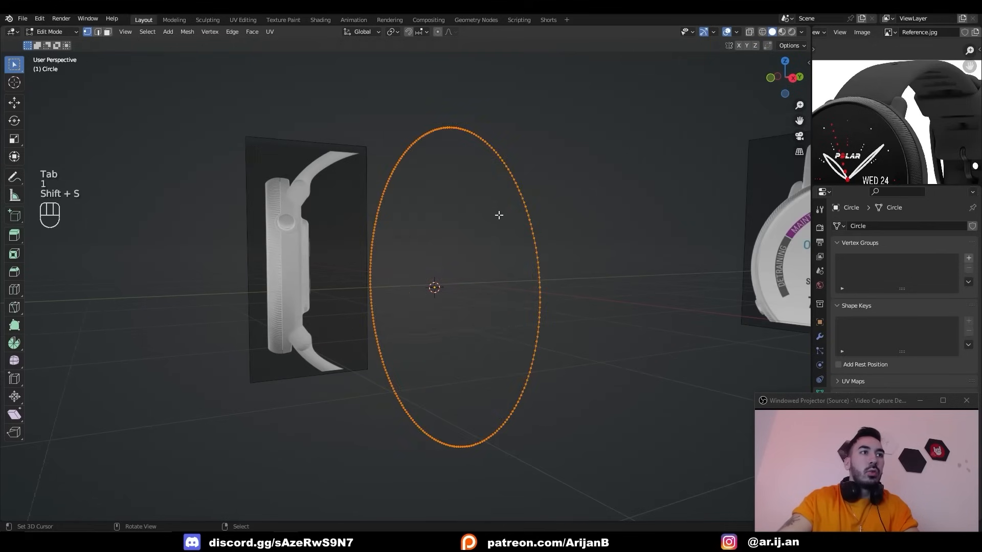
Fill the circle with a face, extrude it forward to the case's seam in the side reference, and scale the new face by 1.006
key("f")
key("KP_3")
scroll(506, 221, "up", 3)
key("e")
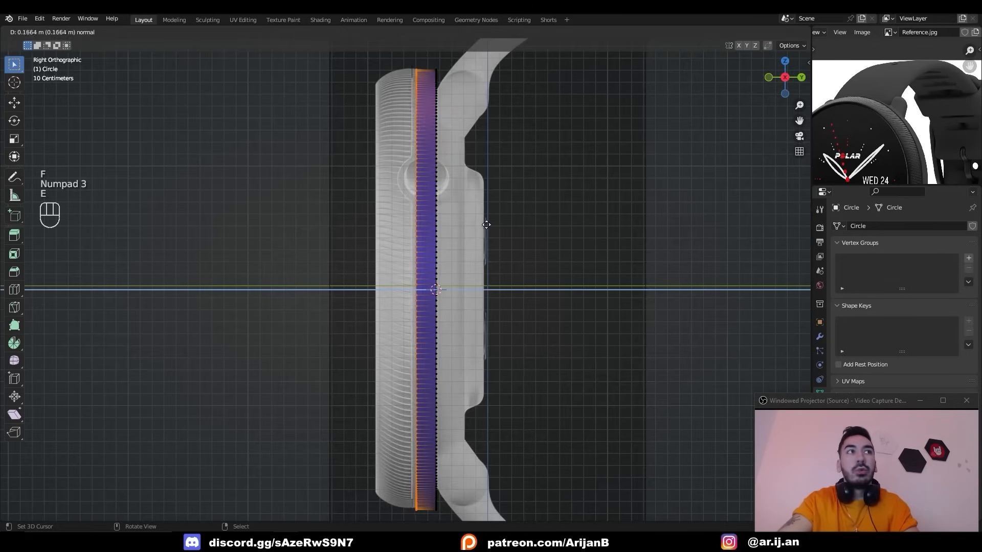
left_click(492, 270)
key("s")
left_click(497, 276)
Extrude the front face about 0.303 m to the front of the case and scale it to 0.925
middle_click_drag(497, 277, 523, 271, "shift")
key("e")
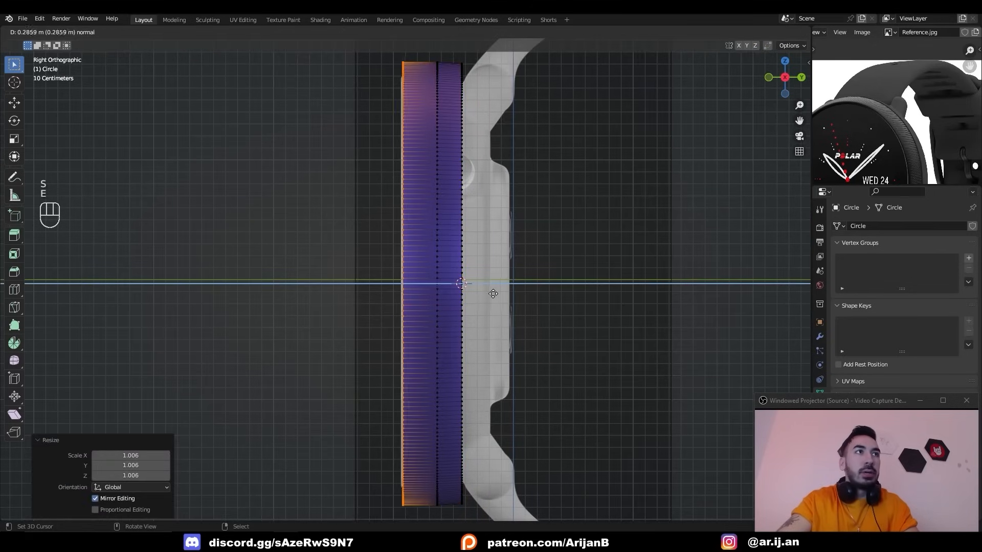
left_click(491, 295)
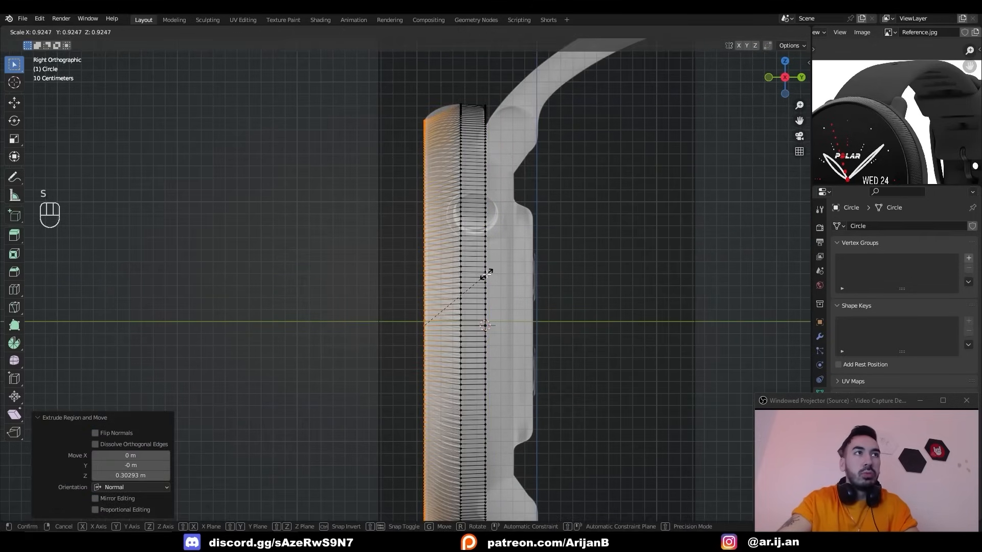
left_click(487, 274)
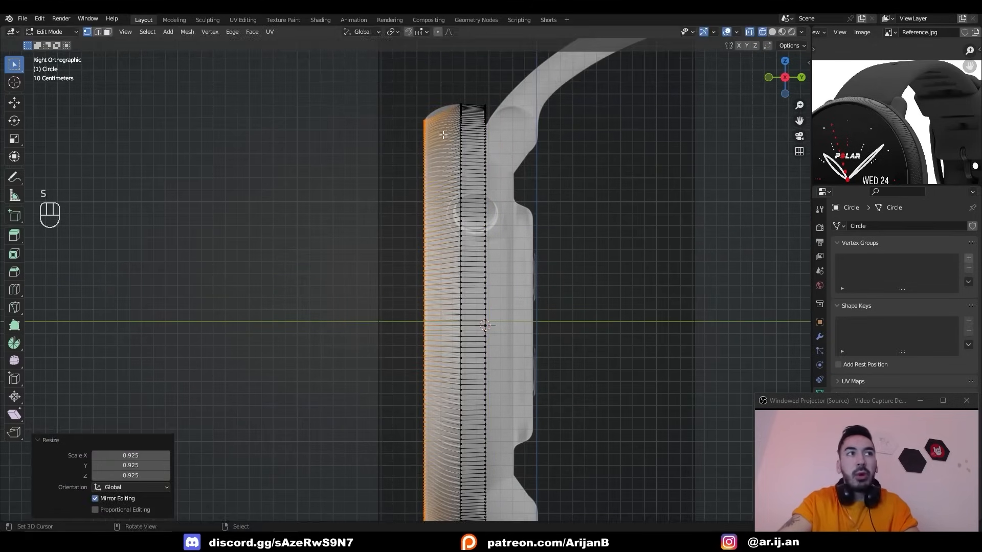
Add a loop cut around the tapered front section, scale it out by about 1.024 and bevel it to follow the rim's curve
middle_click_drag(442, 127, 447, 209, "shift")
scroll(448, 209, "up", 2)
key("ctrl+r")
double_click(449, 206)
key("s")
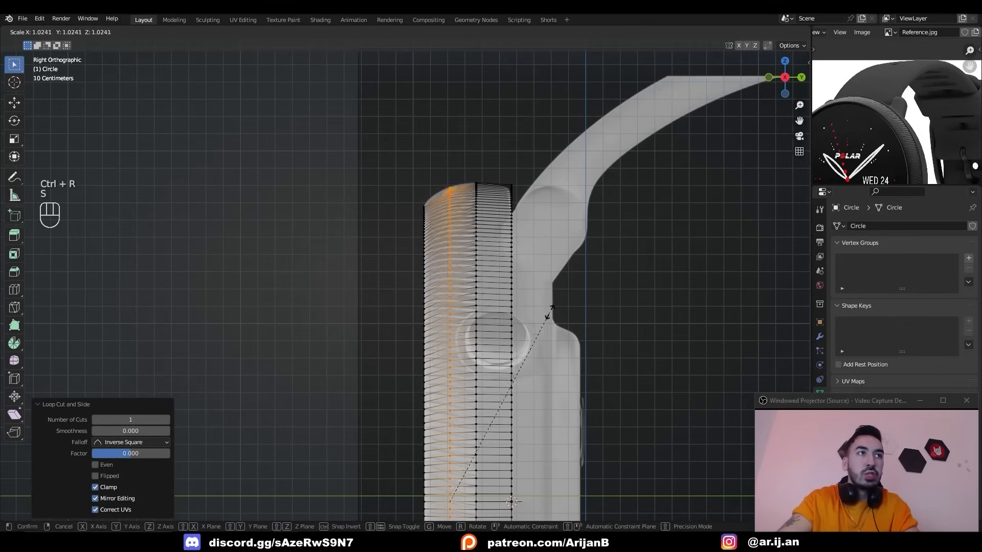
left_click(550, 313)
key("g")
key("g")
left_click(551, 316)
key("ctrl+b")
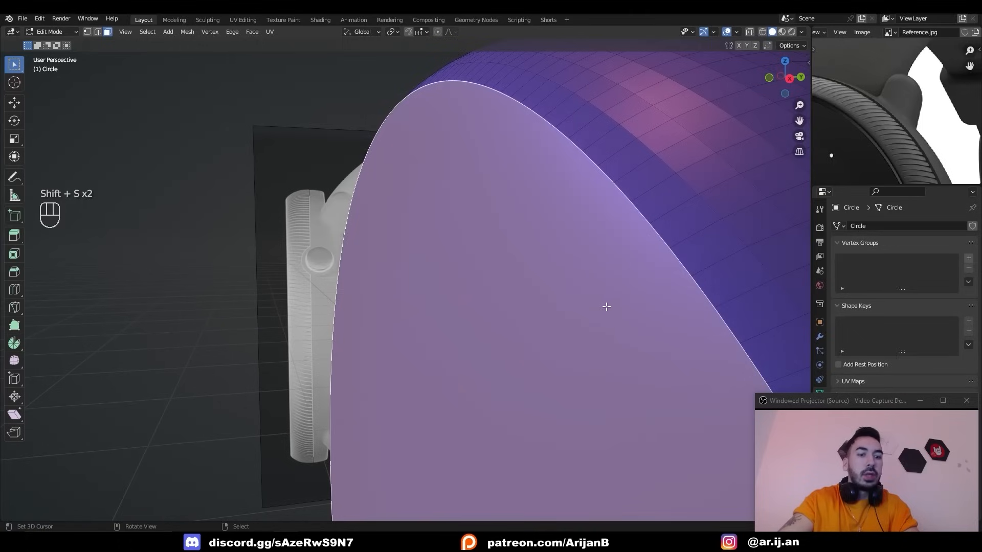
Inset the front face of the watch case by 0.0165 m and extrude it to start the screen recess
key("i")
left_click(591, 313)
key("e")
left_click(588, 313)
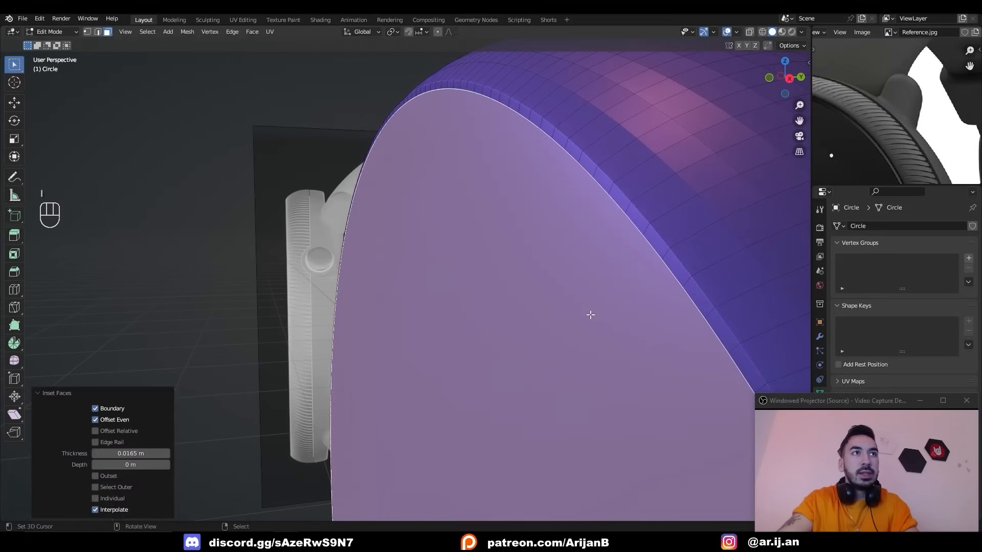
Extrude the inset front face by about 0.0303 m and scale it to about 0.985
key("s")
key("e")
right_click(641, 337)
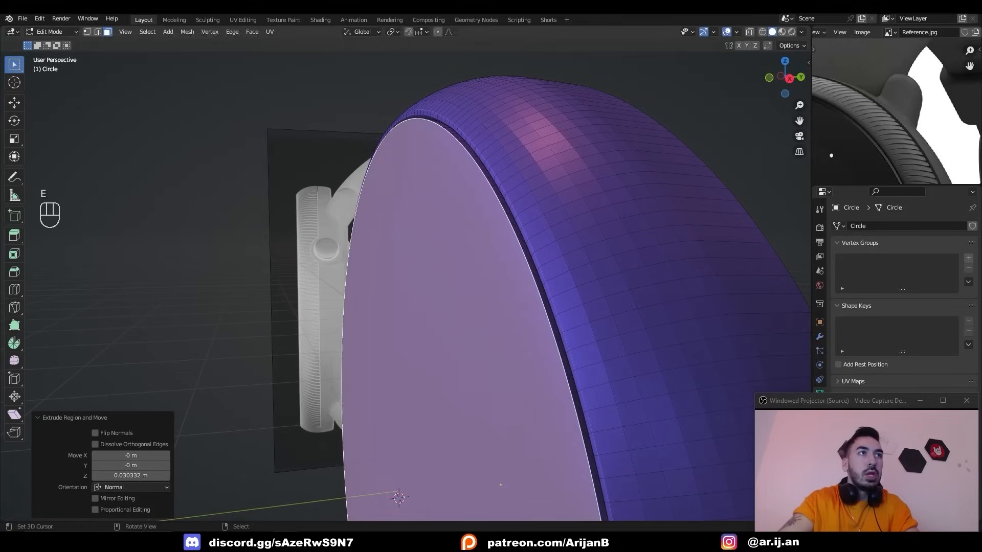
key("s")
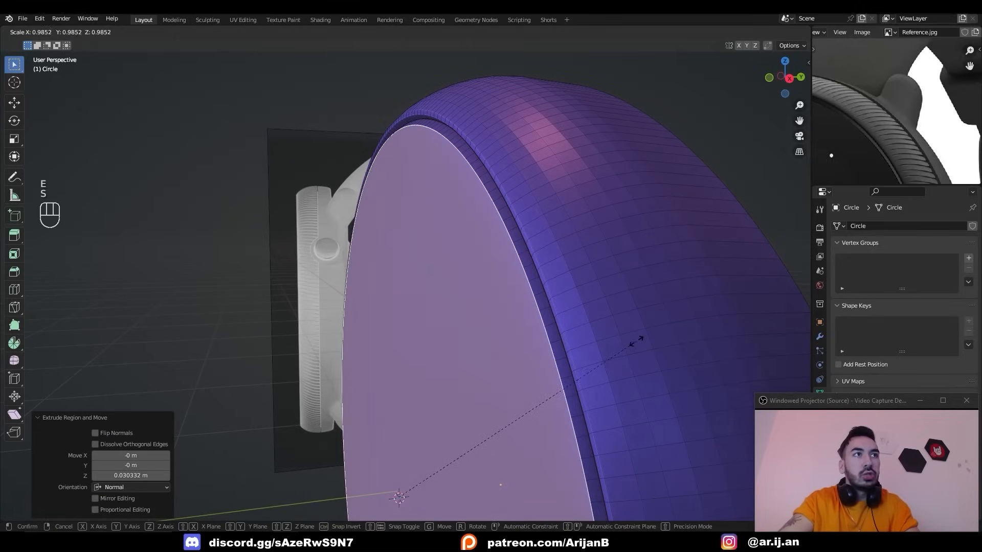
left_click(635, 342)
Extrude the front face of the watch case in place and scale it to 0.997
key("e")
right_click(640, 358)
key("s")
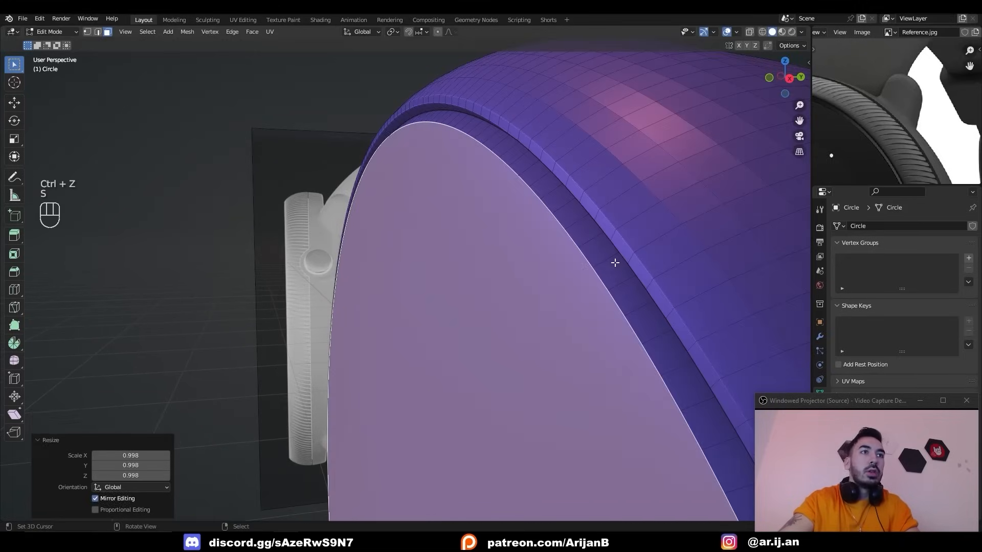
left_click(608, 272)
key("3")
scroll(883, 130, "up", 5)
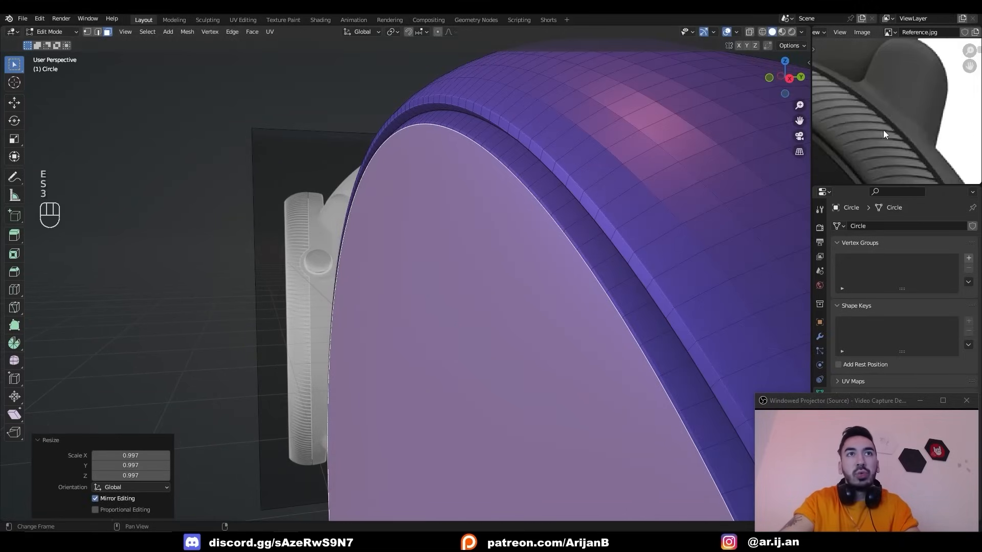
Extrude the narrow face loop around the front face about 0.012 m inward to form a thin groove
left_click(552, 217, "alt")
scroll(547, 222, "up", 2)
key("e")
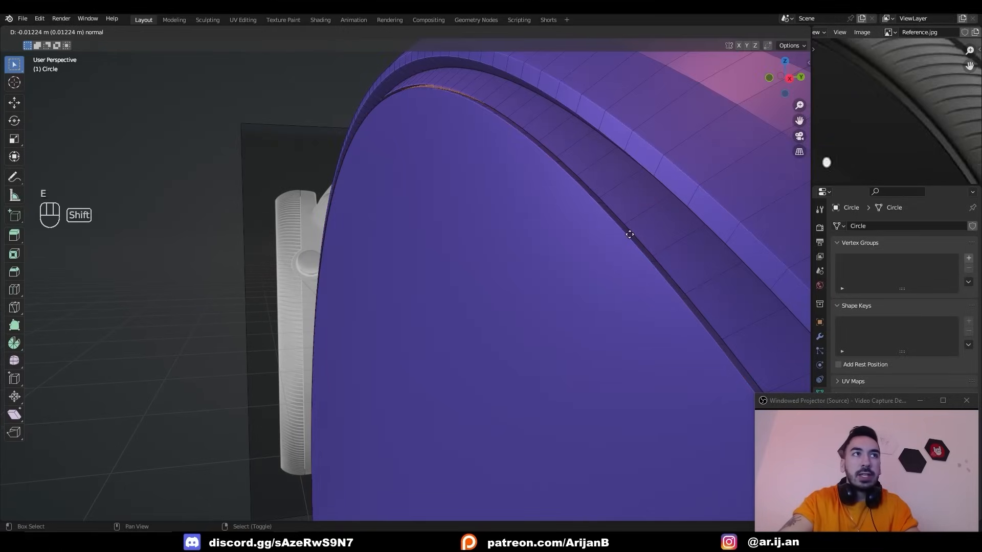
key("Tab")
Move the selected back section of the case backward along Y toward the case back in the side reference
middle_click_drag(449, 278, 576, 278)
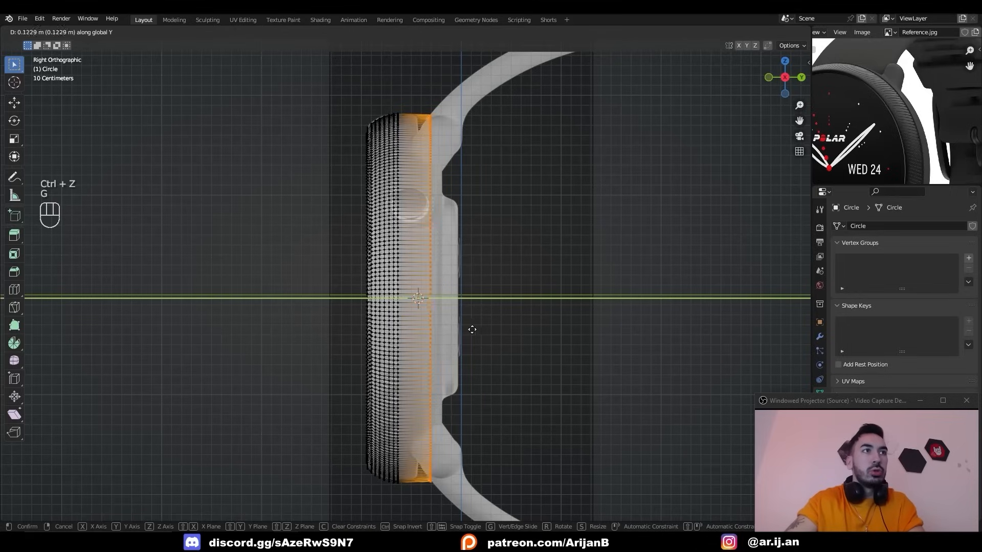
left_click(483, 329)
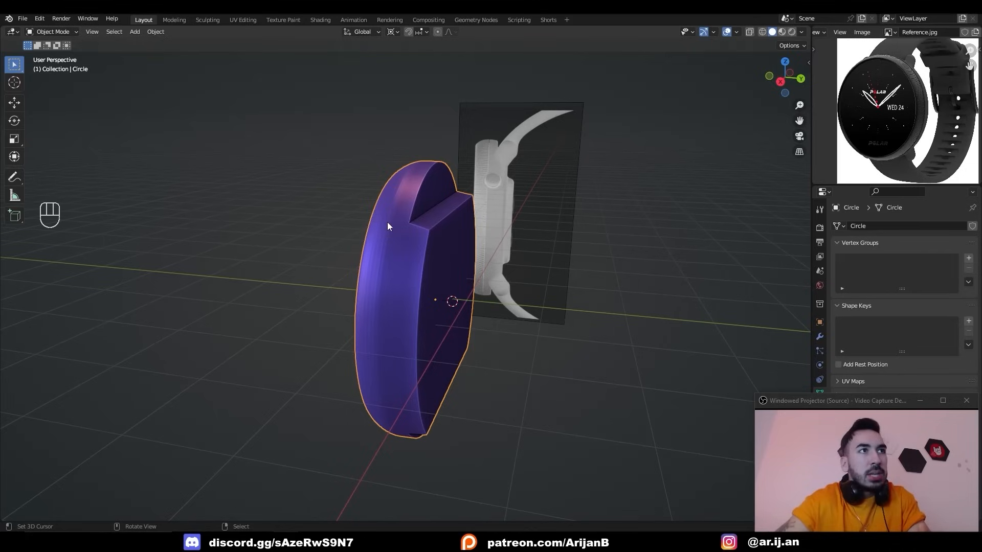
Delete all vertices of the case behind the curved front section, leaving only the front ring
middle_click_drag(455, 205, 465, 238)
key("Tab")
key("3")
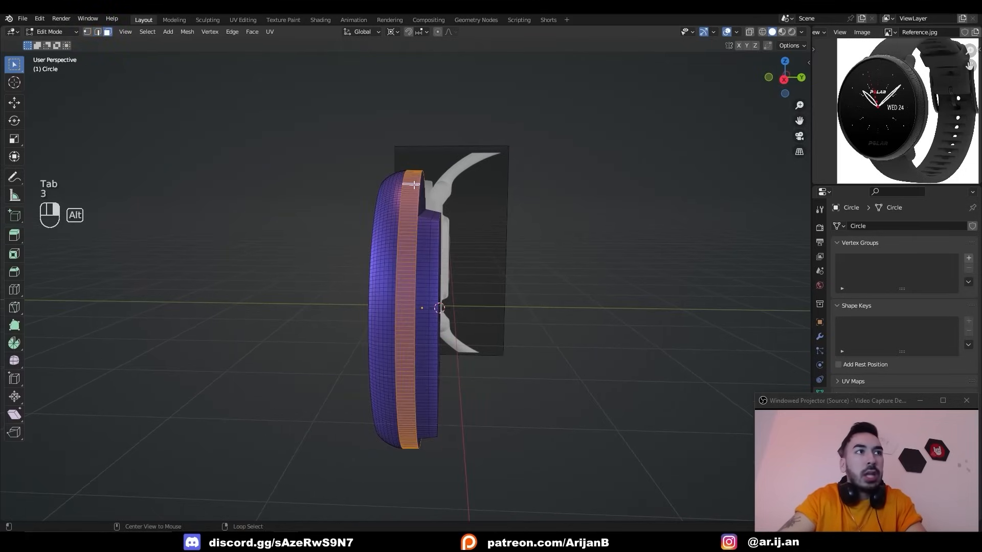
key("z")
middle_click_drag(423, 183, 420, 179)
key("1")
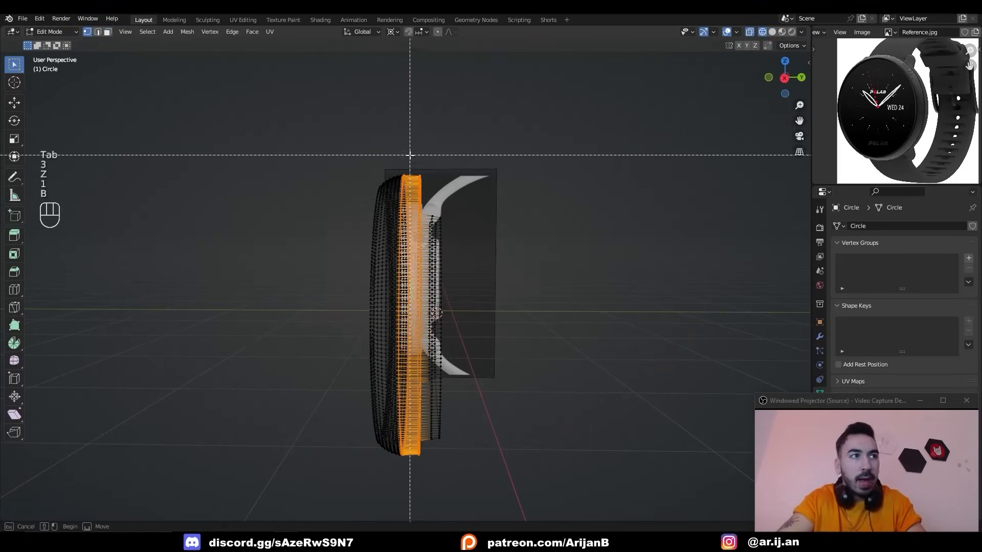
key("z")
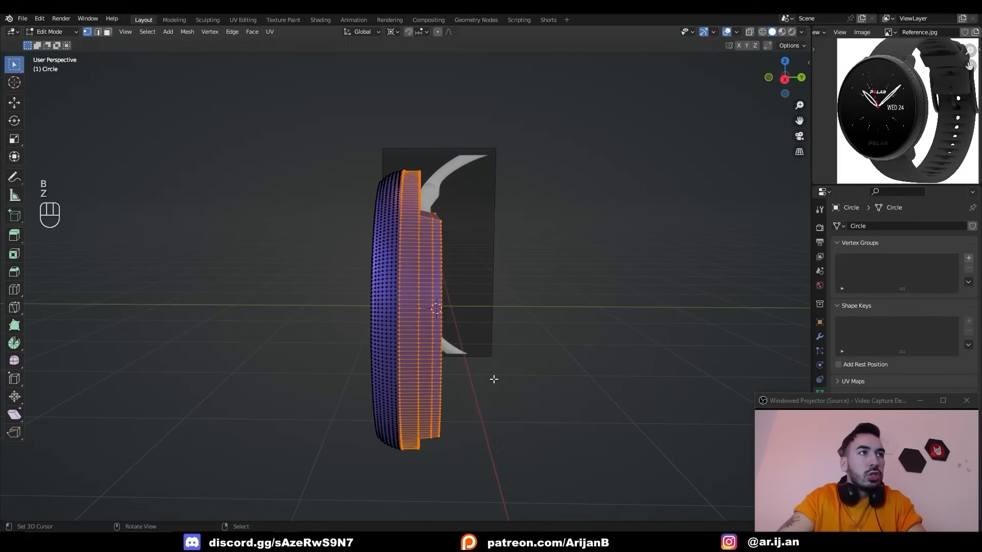
key("x")
left_click(495, 382)
key("Tab")
middle_click_drag(429, 332, 471, 321)
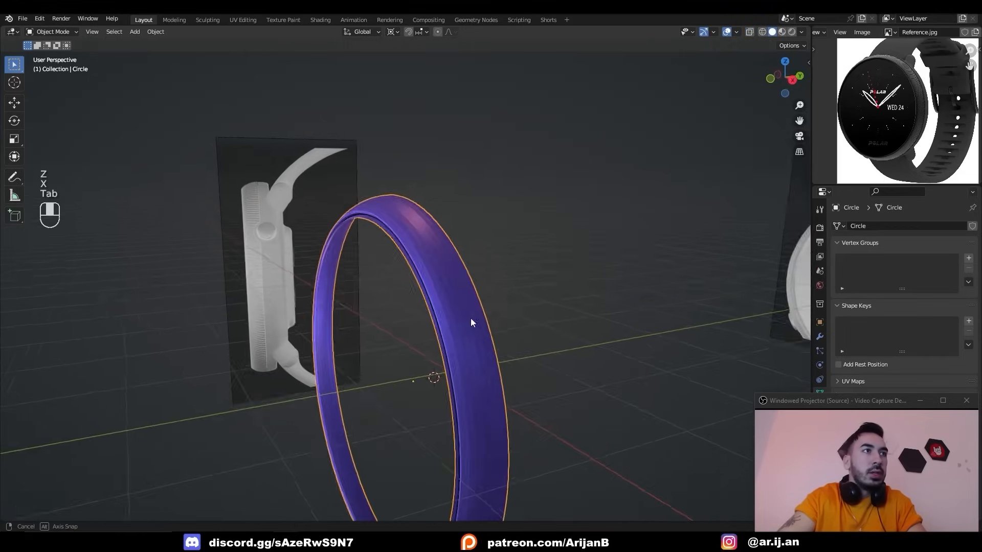
Snap the 3D cursor to the ring's centre and add a mesh circle there
scroll(468, 316, "up", 2)
key("Tab")
middle_click_drag(495, 256, 462, 231)
key("1")
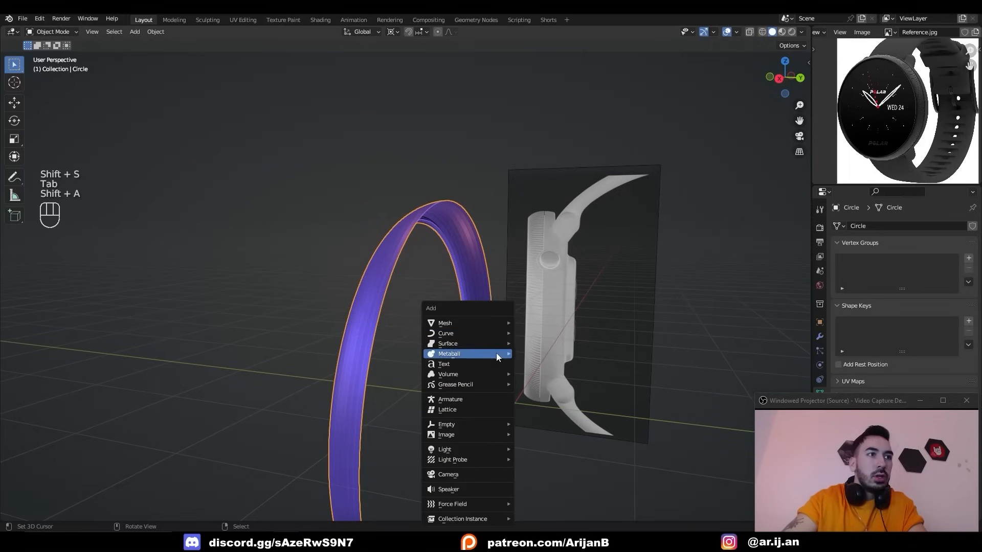
mouse_move(477, 318)
left_click(528, 344)
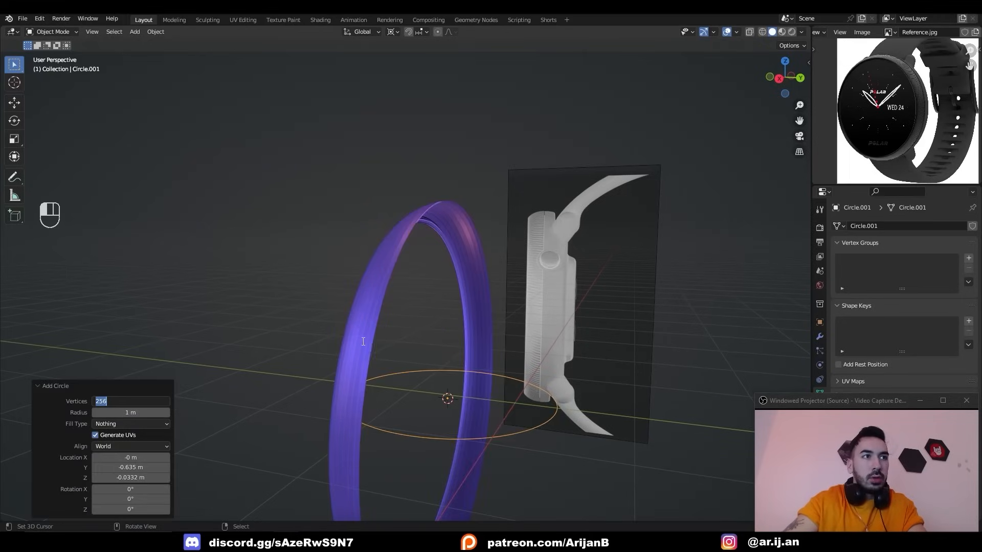
Rotate the new circle about the X axis and scale it to fit the back of the ring
scroll(566, 316, "down", 4)
middle_click_drag(565, 315, 547, 355)
key("Tab")
key("1")
key("r")
key("x")
key("s")
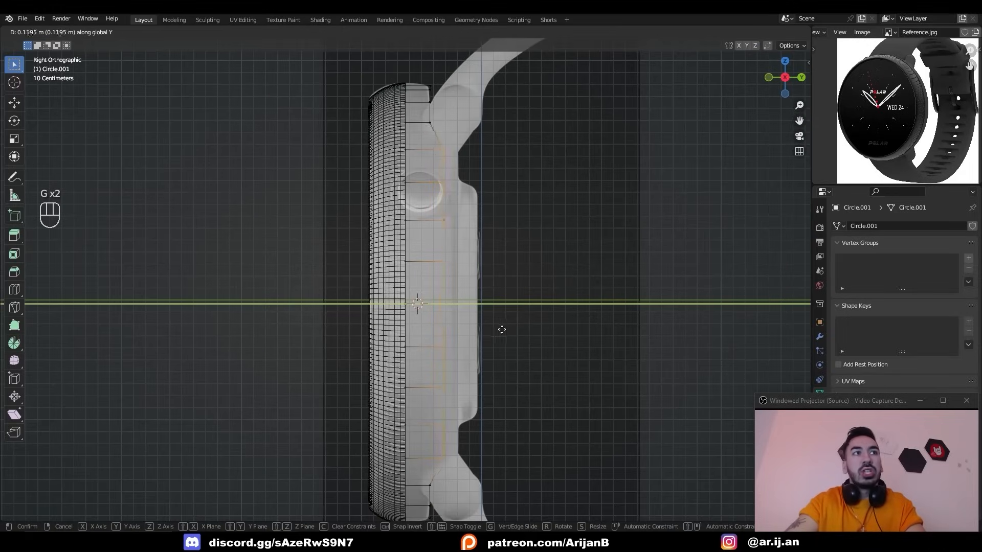
Move the middle vertices of the section's back edge about 0.239 m along Y to match the side reference
left_click(515, 329)
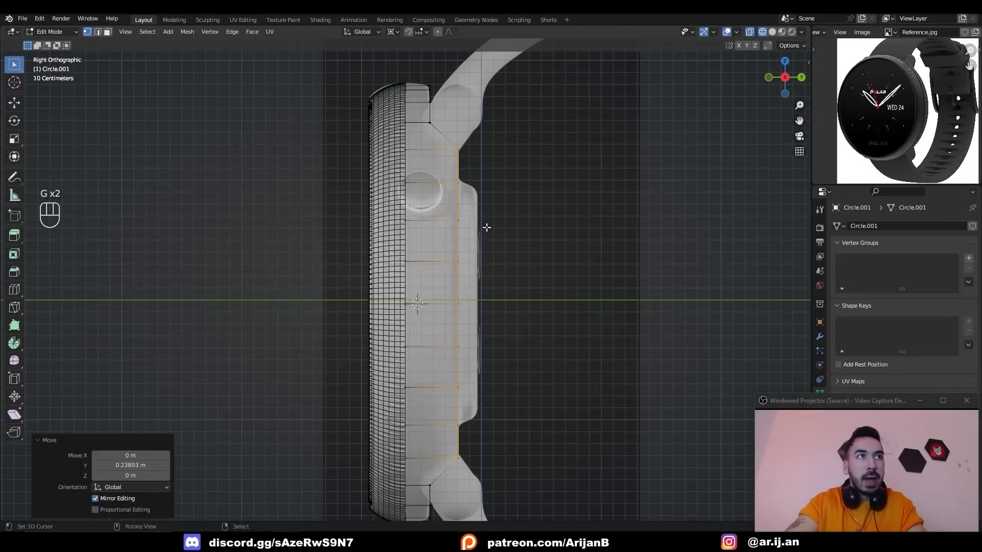
middle_click_drag(487, 225, 480, 236)
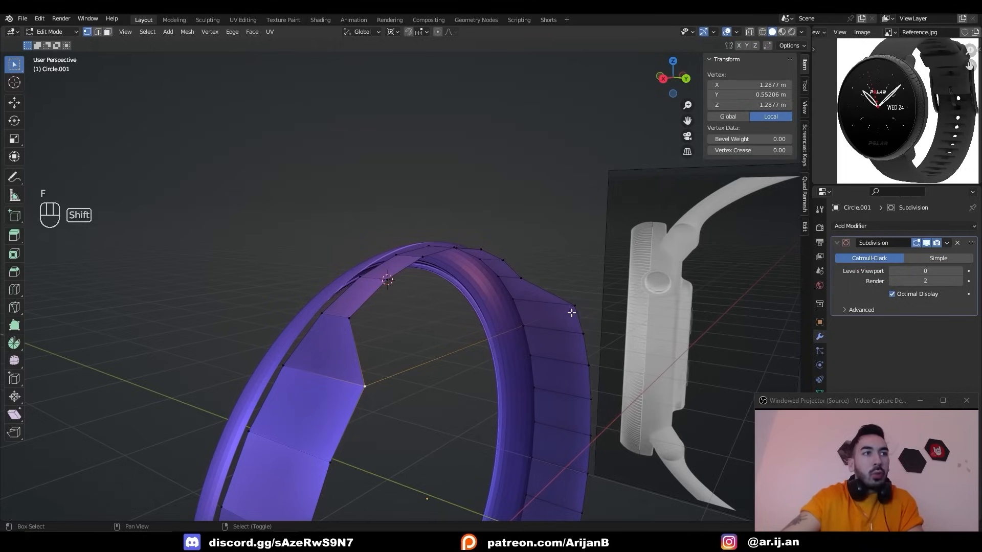
Join the two opposite upper back-edge vertices with an edge and add one centred loop cut to it
key("f")
middle_click_drag(562, 316, 486, 357)
left_click(503, 344)
right_click(503, 344)
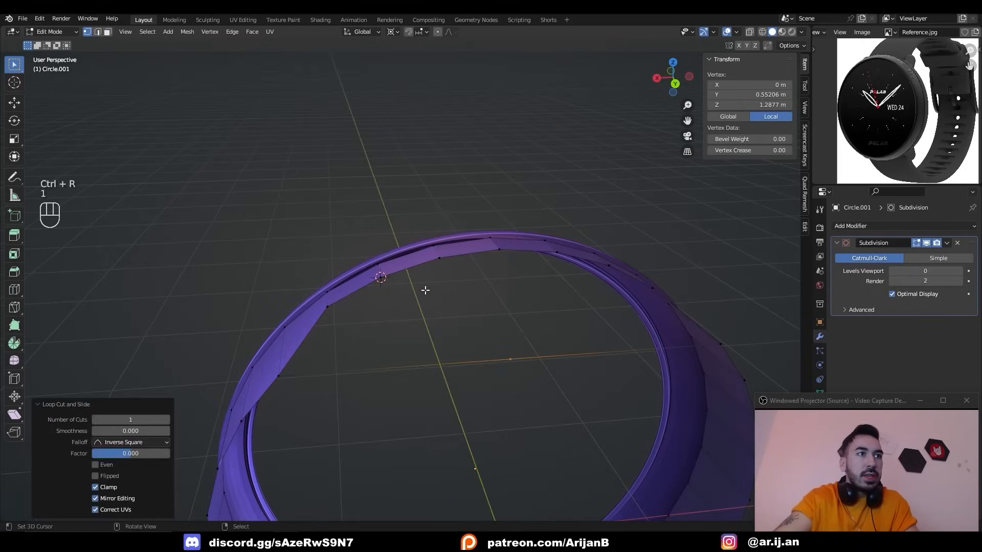
Align the cut vertex with the 3D cursor by scaling it to 0 along X and fill the corner with a face
left_click(381, 279)
key("shift+s")
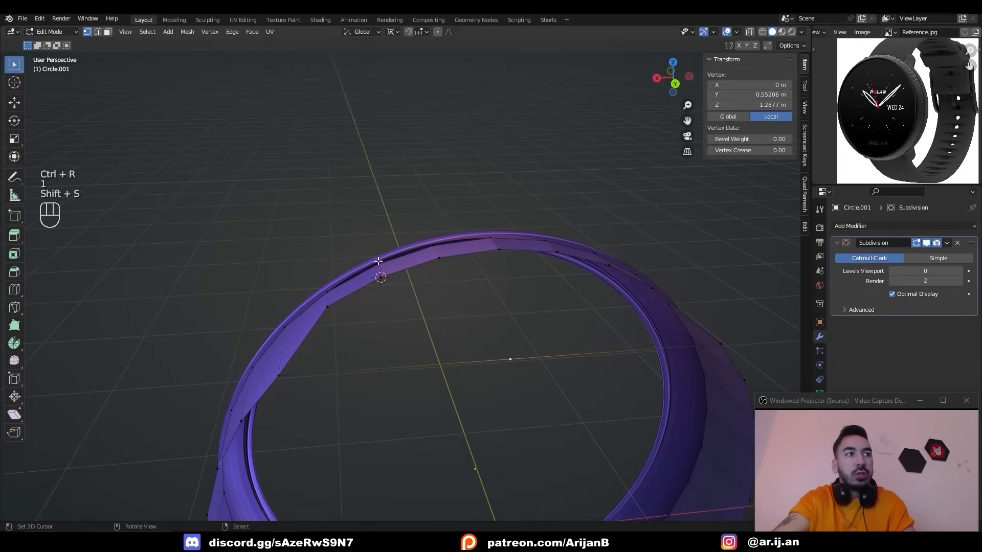
key("s")
key("x")
key("0")
key("Return")
key("f")
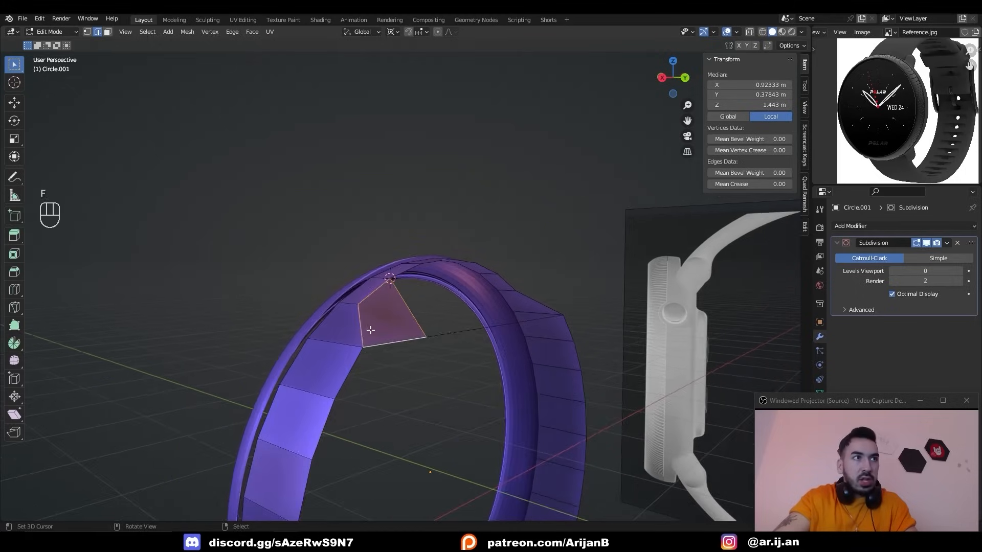
middle_click_drag(370, 331, 391, 335)
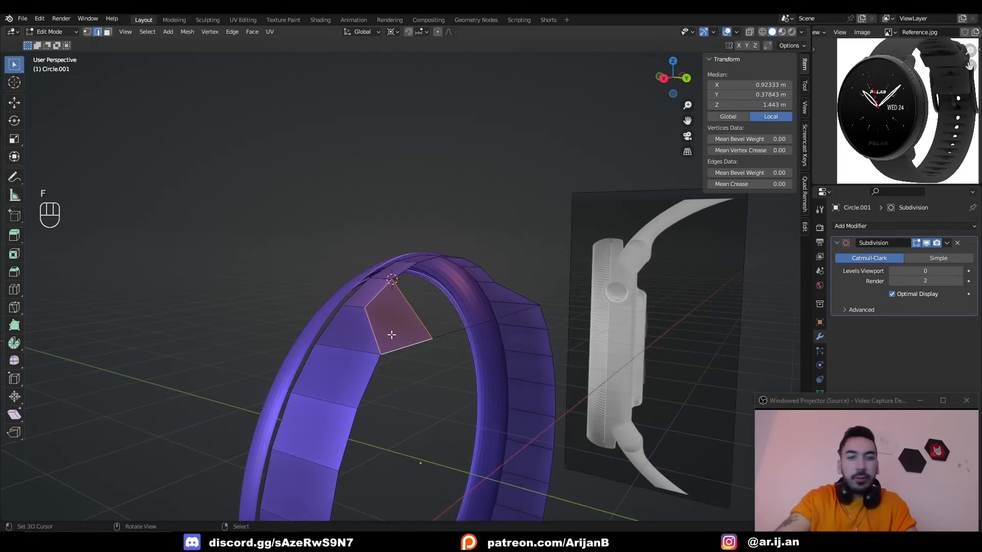
Extrude the corner face about 0.3 m along its normal to form the strap lug over the side reference
key("KP_3")
key("z")
key("e")
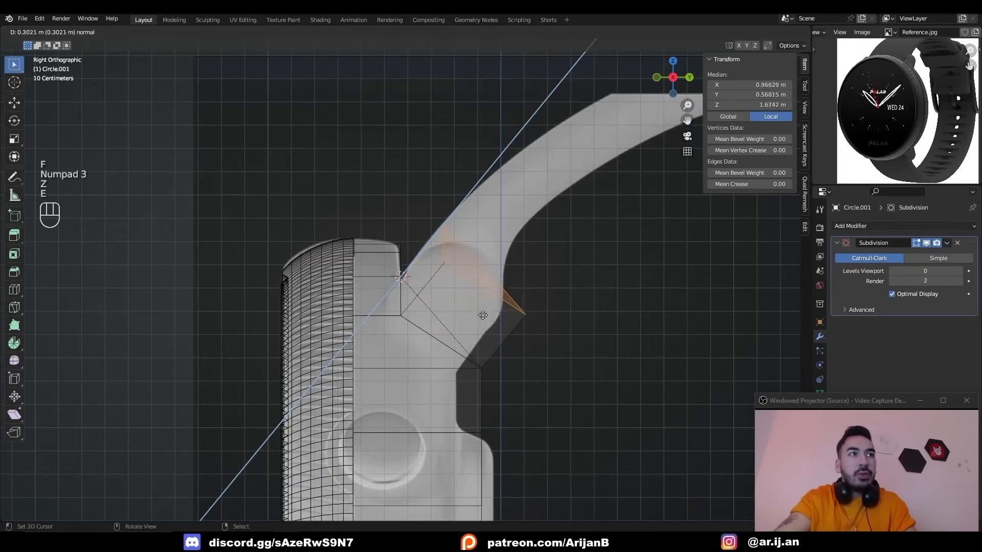
left_click(486, 311)
Slide the lug's outermost rear edge by a factor of about 0.34 to match the lug outline in the side reference
key("1")
key("a")
key("a")
left_click_drag(512, 297, 554, 341)
key("g")
key("g")
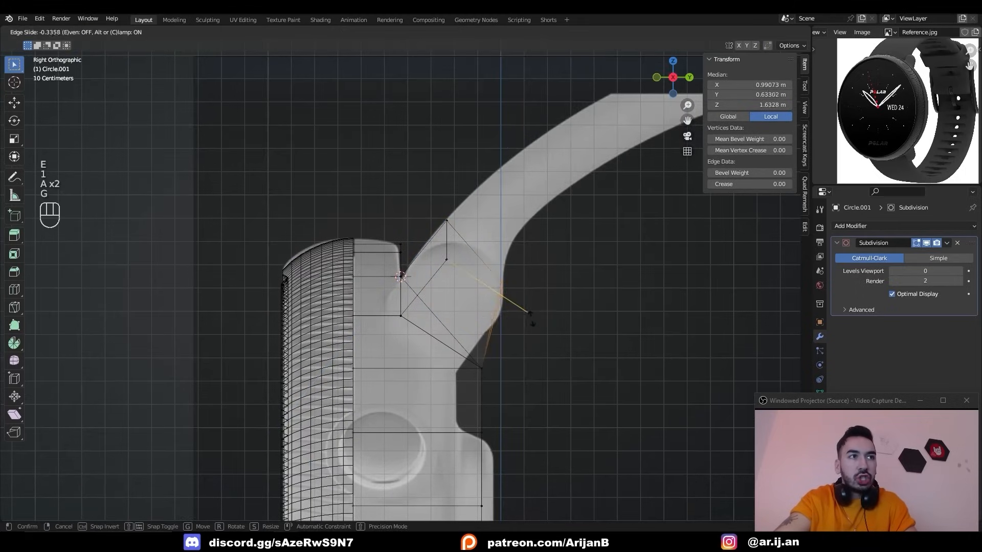
left_click(532, 318)
key("a")
key("a")
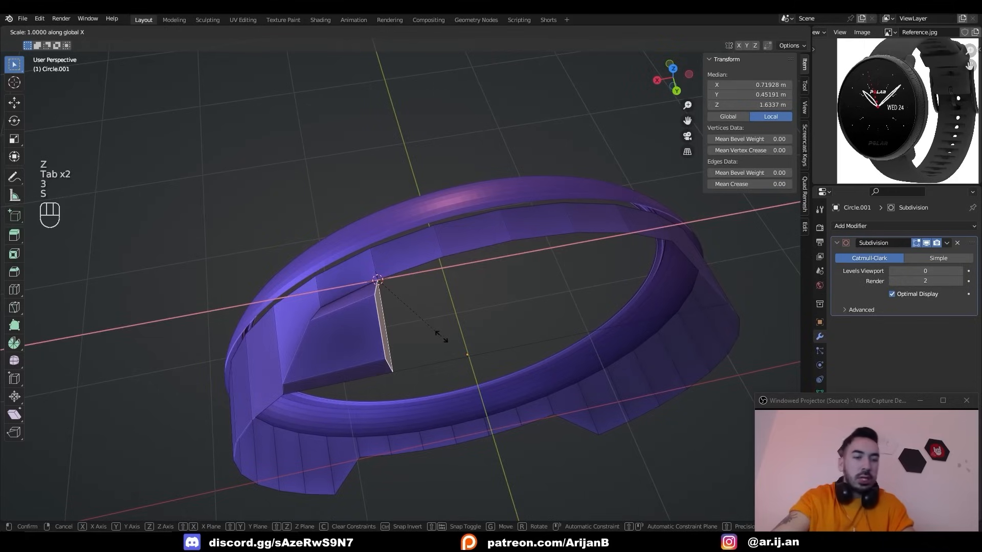
Flatten the lug's inner side face along the X axis
key("Return")
middle_click_drag(440, 337, 392, 327)
Slide the lug's outer edge and adjust its outer corner vertex to taper the lug toward the case
key("2")
left_click(359, 364)
middle_click_drag(360, 364, 328, 366)
key("g")
key("g")
left_click(327, 384)
key("1")
left_click(320, 387)
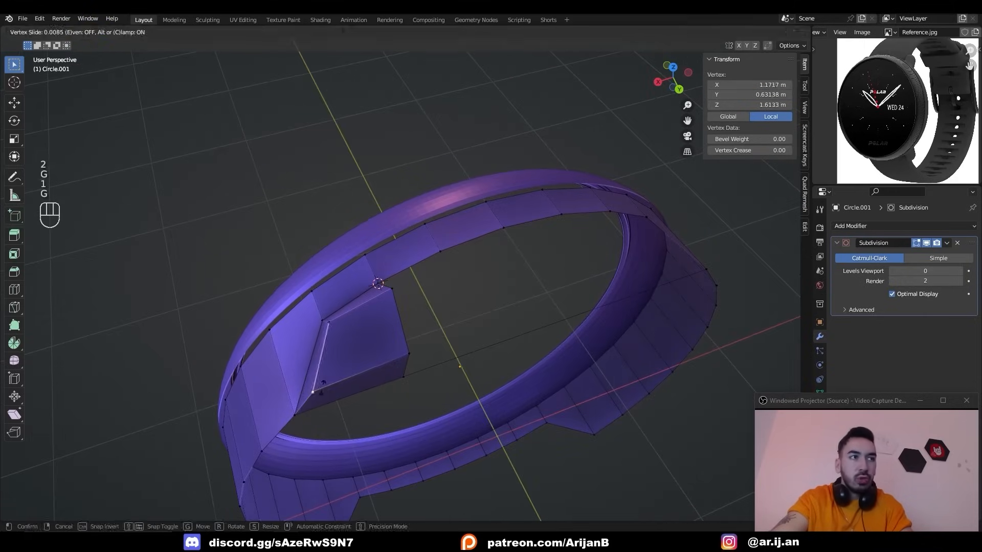
left_click(323, 388)
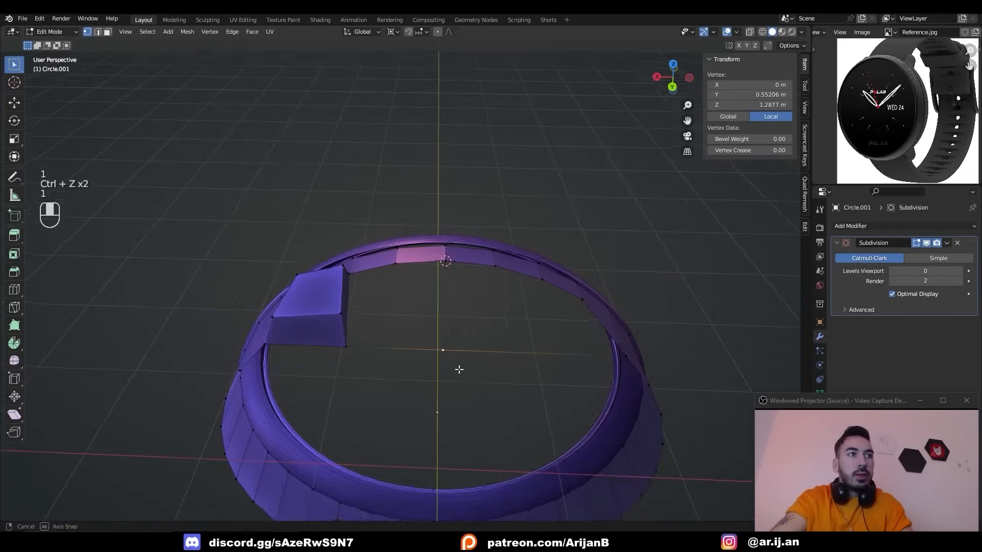
key("1")
scroll(458, 373, "up", 2)
key("g")
key("g")
right_click(466, 376)
Add one centred loop cut to the edge between the lug and the middle, and fill faces up to the case rim
key("ctrl+r")
double_click(392, 386)
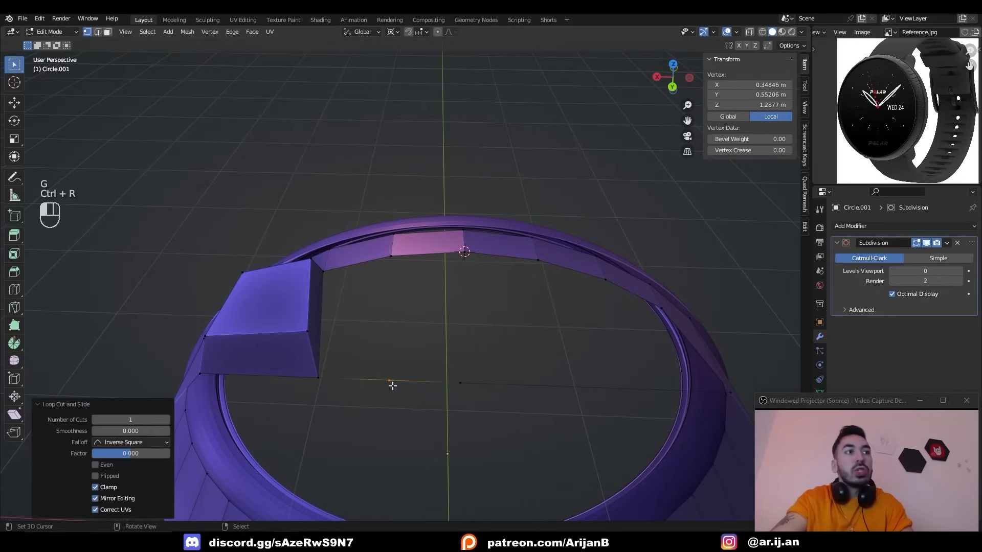
key("2")
right_click(408, 382)
right_click(432, 245, "shift")
key("f")
right_click(379, 260)
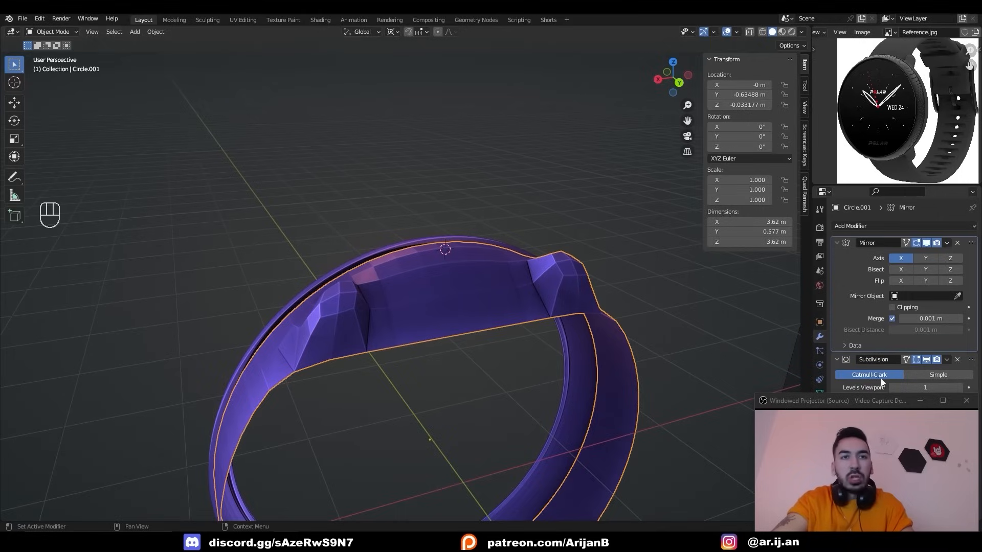
Raise the mean crease of the lug's inner side face to sharpen its edges
left_click(837, 242)
key("Tab")
mouse_move(400, 335)
middle_mouse_down("shift")
mouse_move(381, 328)
mouse_move(394, 323)
middle_mouse_up("shift")
scroll(395, 322, "up", 4)
middle_click_drag(395, 322, 377, 316)
left_click_drag(736, 185, 793, 184)
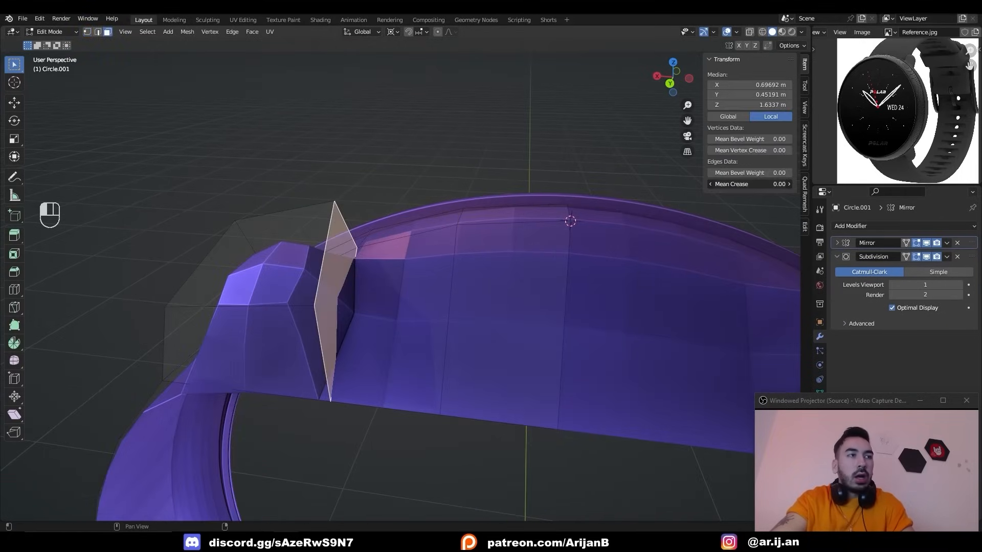
middle_click_drag(348, 256, 336, 260)
Raise the mean crease of the upper edges running from the lug to the centre of the case
key("2")
left_click(409, 241, "shift")
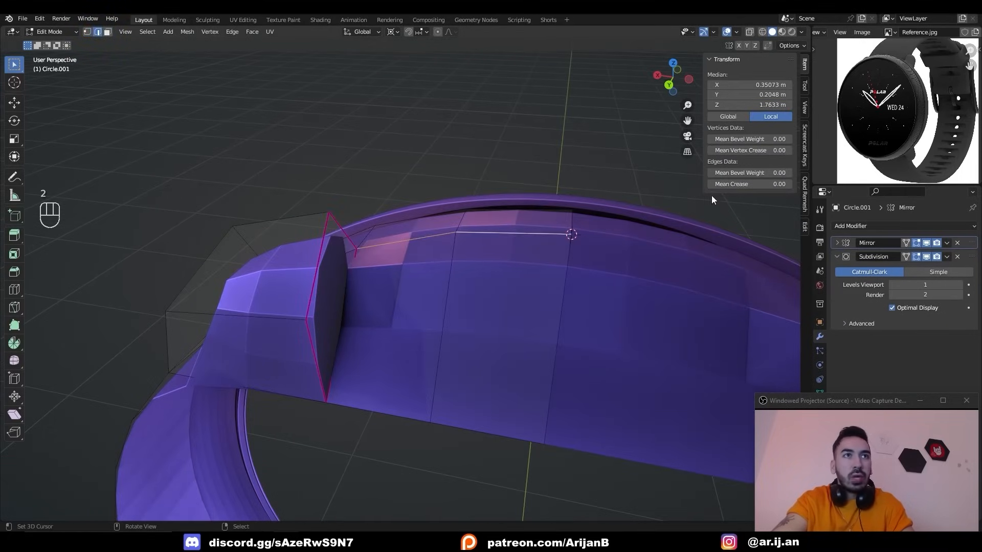
left_click_drag(736, 184, 778, 185)
Add a loop cut across the lug and slide its top edge
middle_click_drag(616, 221, 448, 262)
key("ctrl+r")
double_click(444, 262)
key("2")
left_click(449, 231)
left_click(449, 228)
key("g")
key("g")
left_click(461, 235)
Move the loop cut's rear edge outward to match the rounded lug outline in the side reference
key("KP_3")
key("z")
scroll(448, 262, "up", 3)
right_click_drag(493, 221, 492, 219)
right_click(545, 285)
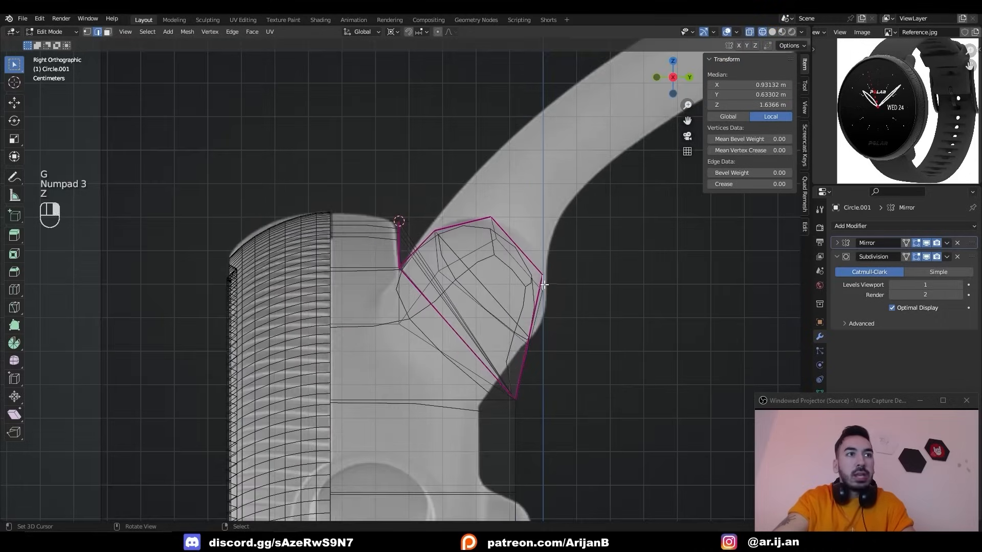
key("z")
key("g")
left_click(557, 284)
Move the lug's lower rear vertices about 0.026 m outward to follow the side reference
key("z")
key("1")
key("a")
key("a")
key("b")
left_click_drag(522, 328, 551, 366)
key("g")
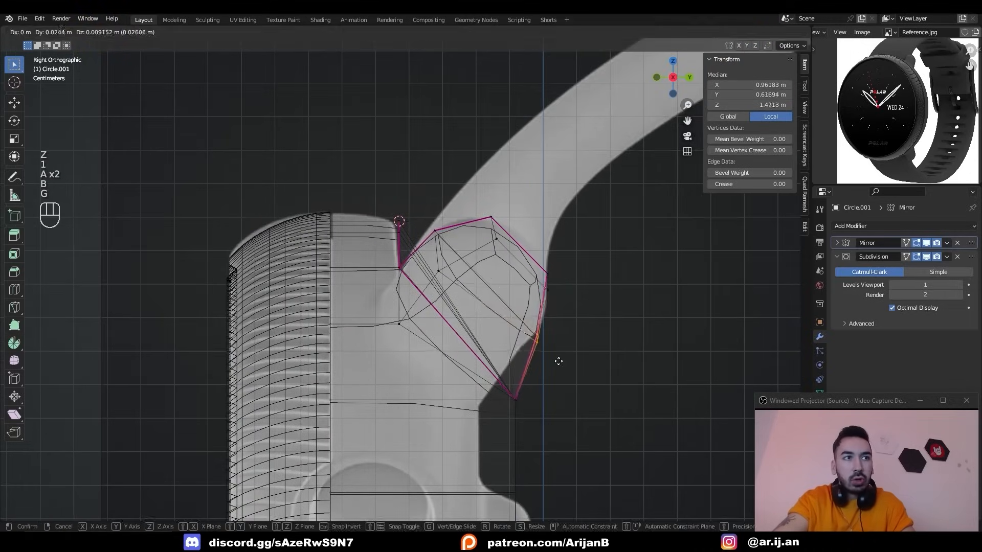
left_click(559, 362)
key("a")
key("a")
Move the lug's outer end face inward along X and reposition the top edge across the lug's middle
middle_click_drag(364, 240, 383, 234)
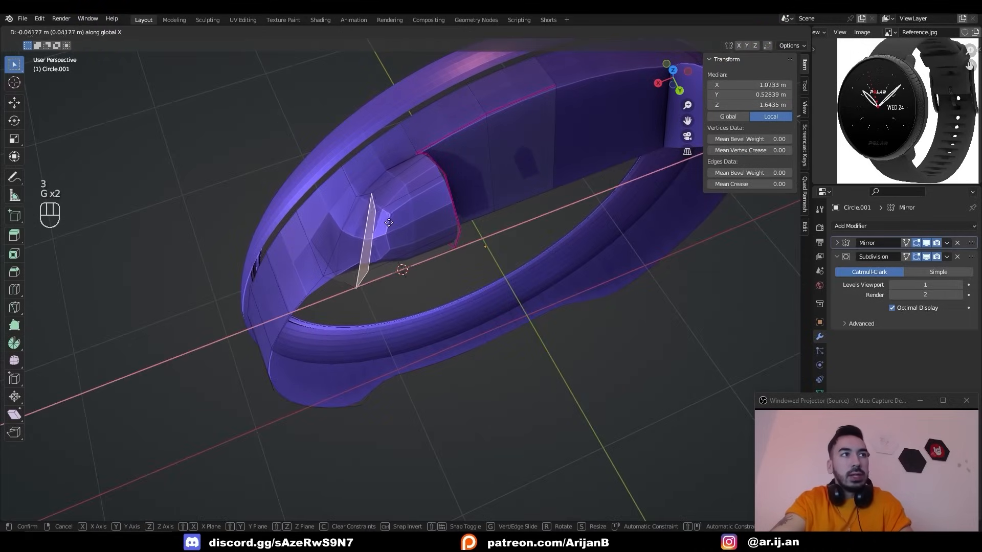
left_click(392, 231)
key("2")
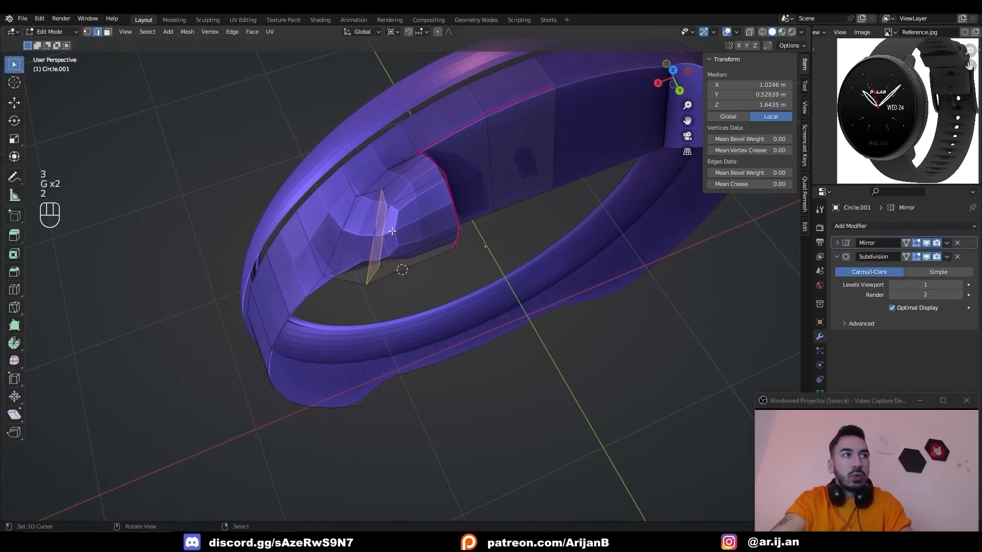
right_click(392, 231)
key("g")
left_click(411, 228)
key("Tab")
key("Tab")
middle_click_drag(442, 259, 427, 238)
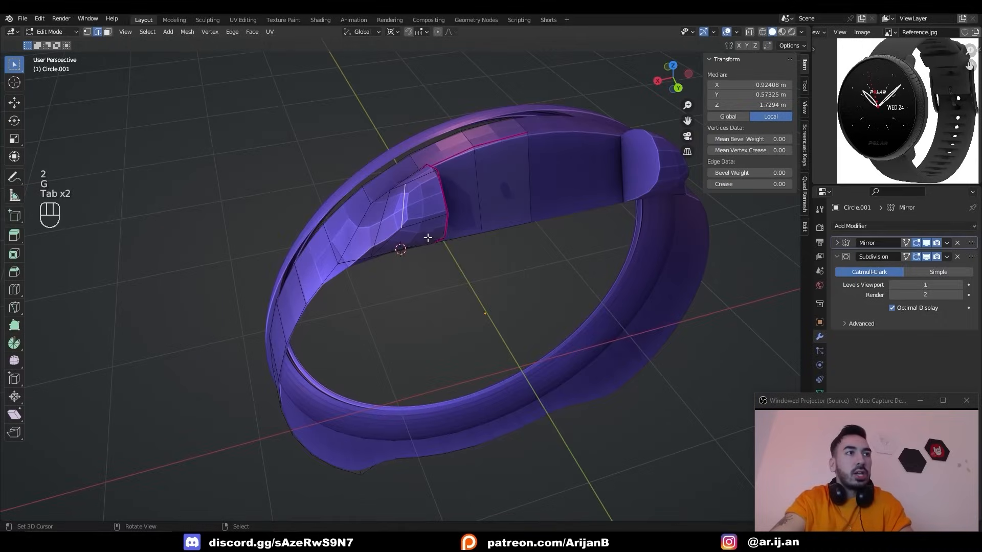
middle_click_drag(362, 271, 431, 230)
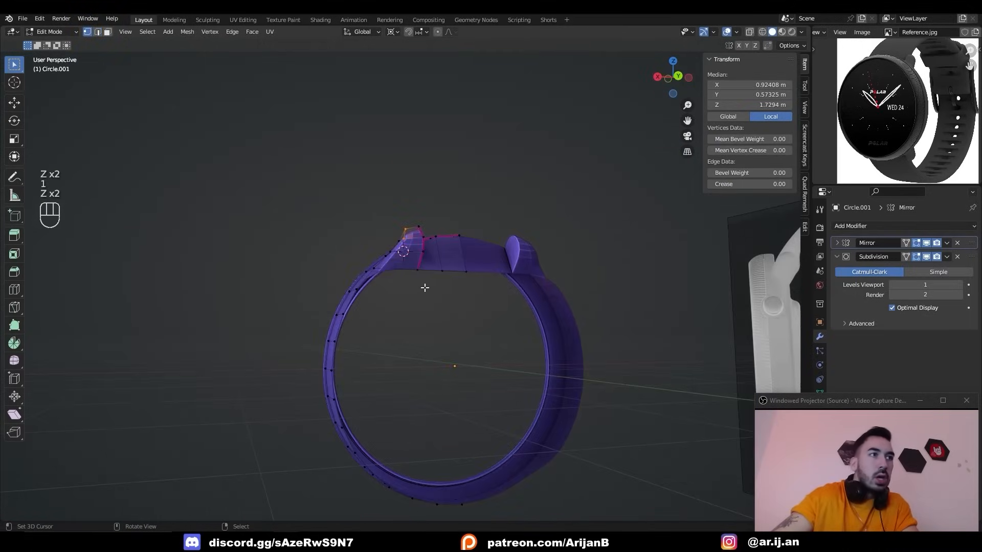
scroll(425, 287, "up", 3)
key("a")
middle_click_drag(426, 286, 447, 278)
key("1")
right_click(456, 271, "alt")
scroll(483, 381, "down", 3)
Delete the vertices of the lower half of the lug section
middle_click_drag(483, 381, 426, 362)
scroll(425, 362, "down", 2)
key("z")
key("a")
key("a")
key("a")
key("a")
key("b")
left_click_drag(316, 345, 543, 481)
key("x")
left_click(522, 336)
key("Tab")
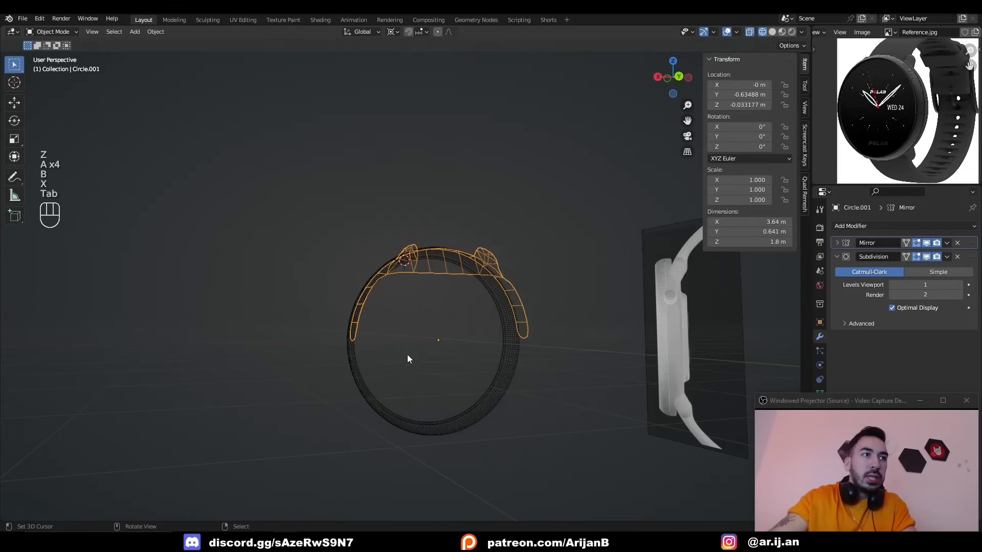
Enable the Z axis in addition to X in the lug section's Mirror modifier
scroll(408, 357, "up", 2)
left_click(838, 243)
left_click(951, 260)
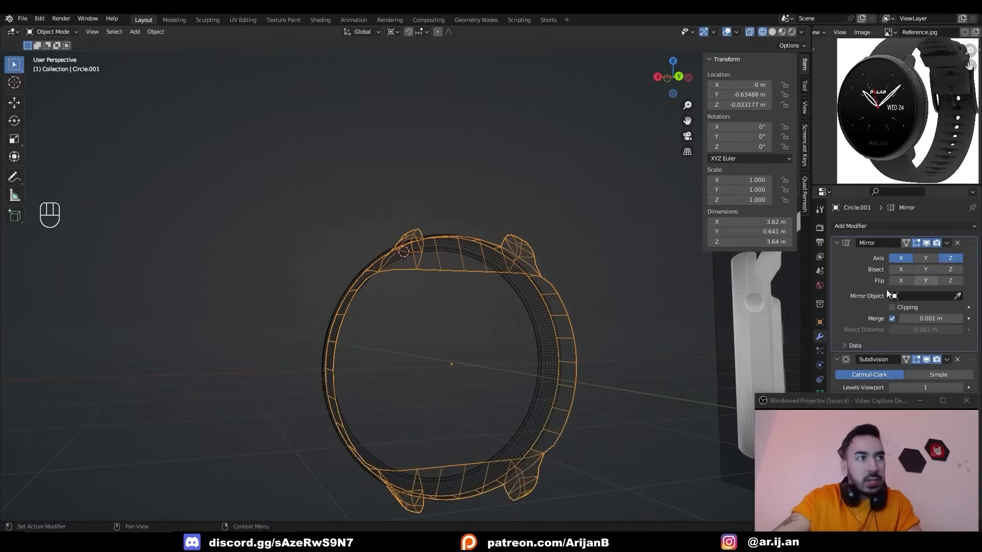
Apply the case section's Mirror modifier and merge all its vertices by distance
scroll(716, 318, "down", 2)
middle_click_drag(716, 318, 755, 318)
key("z")
scroll(422, 291, "up", 1)
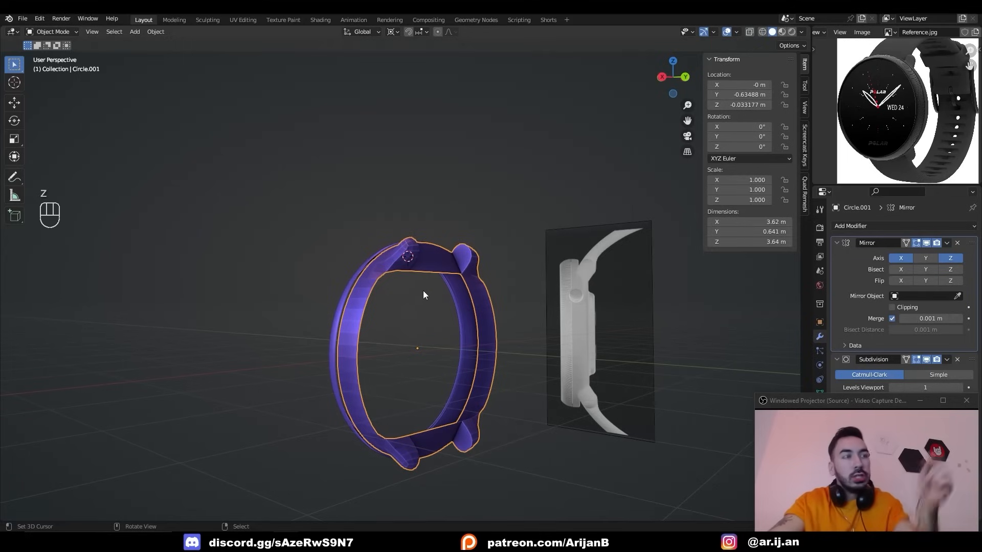
key("Tab")
key("Tab")
middle_click_drag(419, 342, 450, 337)
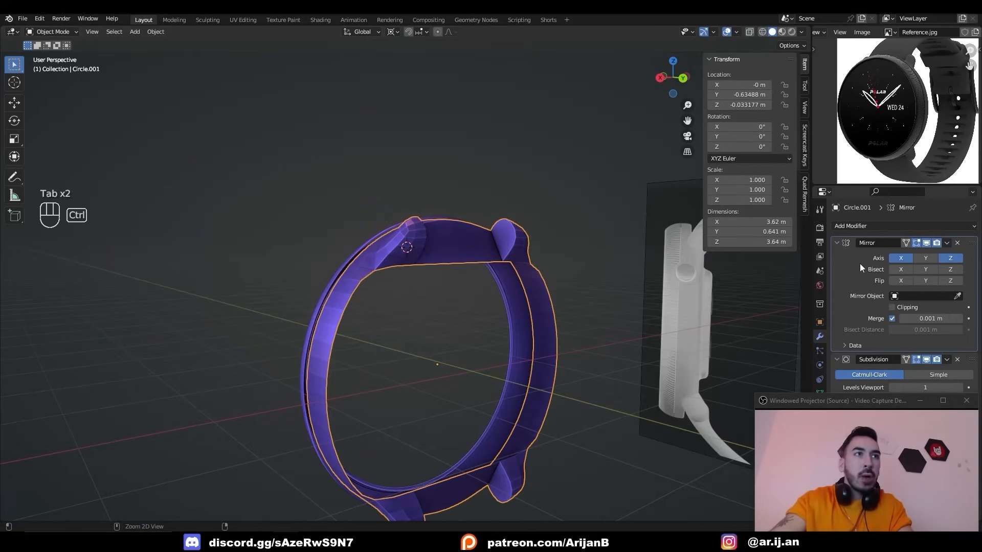
key("ctrl+a")
key("Tab")
key("a")
middle_click_drag(563, 314, 474, 335)
key("shift+w")
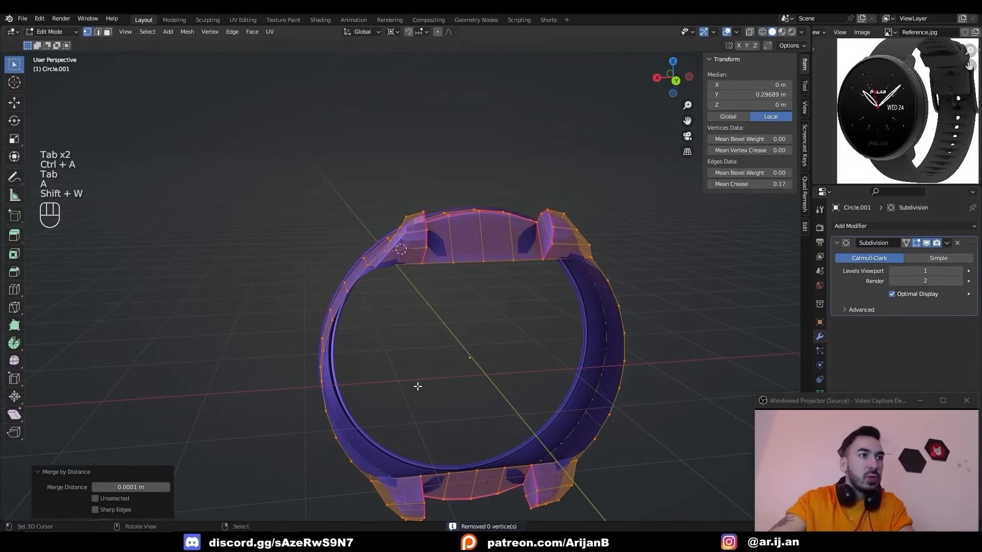
Select the edge loop around the rear opening and close it with Grid Fill using span 6 and offset -1
middle_click_drag(418, 387, 430, 256)
key("ctrl+z")
key("z")
key("1")
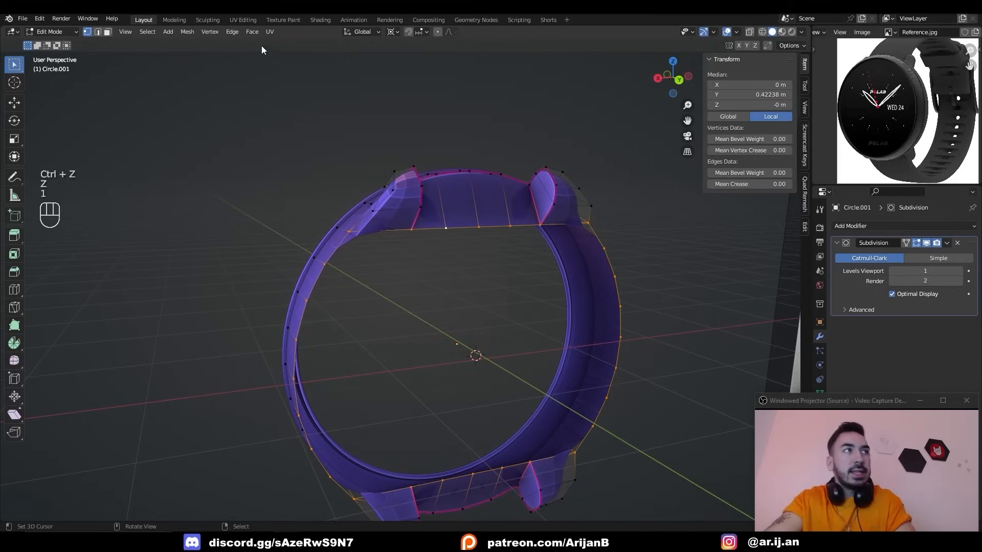
left_click(252, 32)
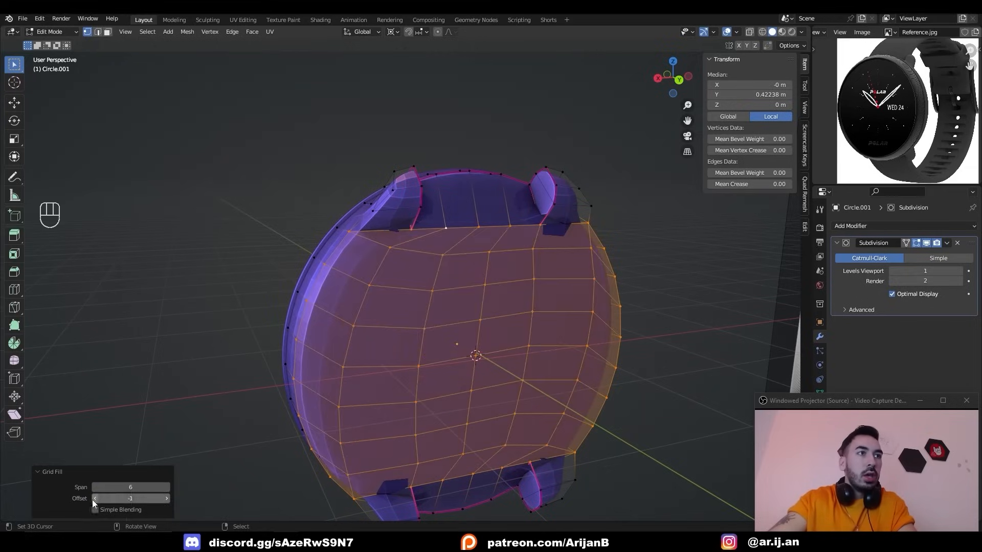
Apply the Subdivision modifier to the closed case section and return to editing its mesh
middle_click_drag(522, 287, 432, 276)
key("3")
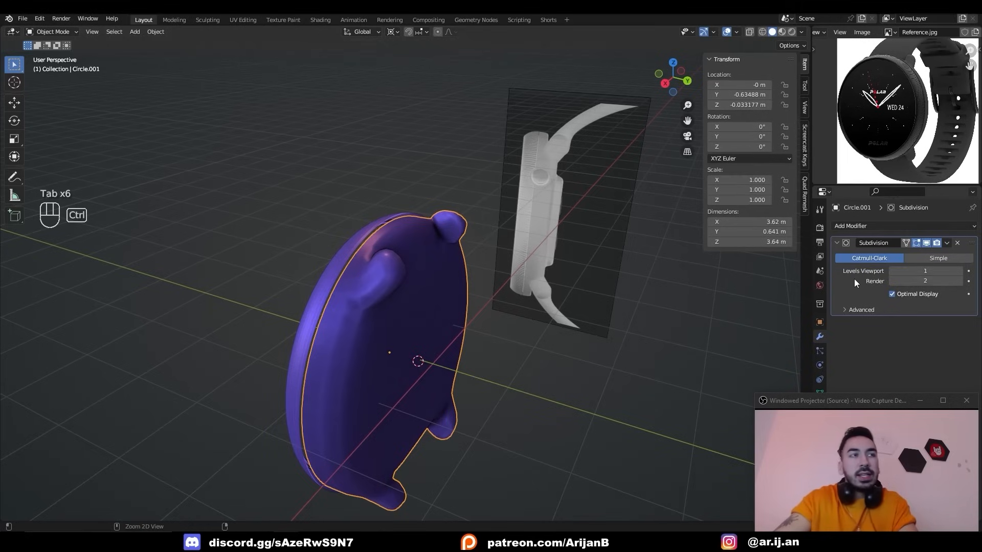
key("ctrl+a")
key("Tab")
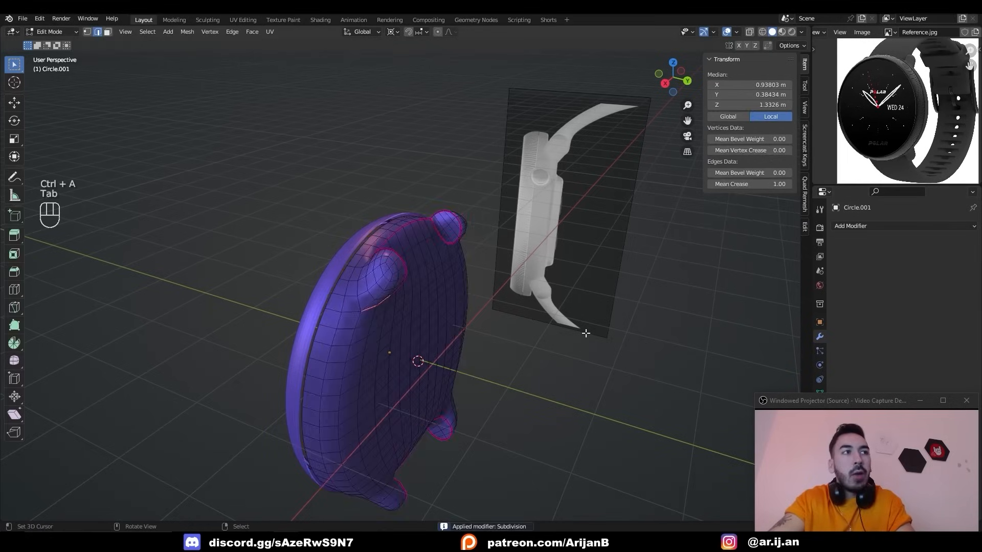
Examine the subdivided mesh around the strap lugs and the case back from several angles
scroll(493, 308, "up", 4)
mouse_move(532, 313)
middle_mouse_down()
mouse_move(493, 308)
mouse_move(443, 278)
mouse_move(439, 344)
mouse_move(464, 351)
mouse_move(428, 332)
middle_mouse_up()
key("Tab")
key("Tab")
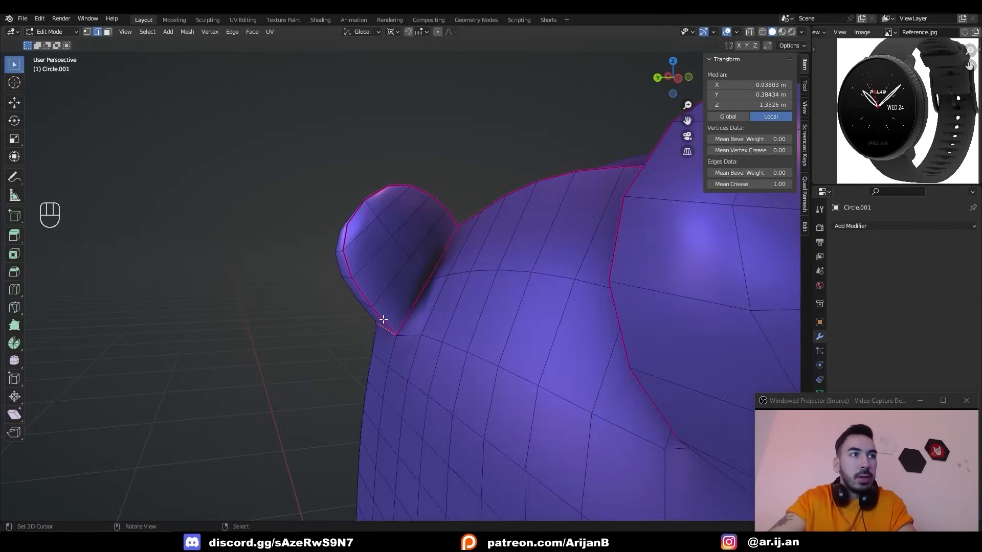
key("z")
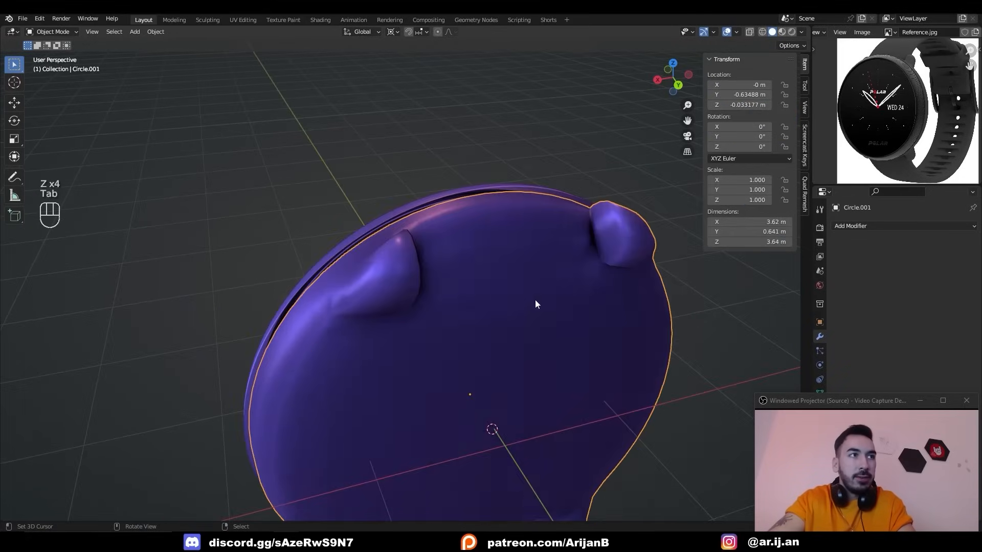
key("Tab")
middle_click_drag(535, 305, 368, 280)
key("Tab")
key("Tab")
Delete the vertices of the case back's lower half and its negative X half, keeping one quarter with a lug
left_click(718, 60)
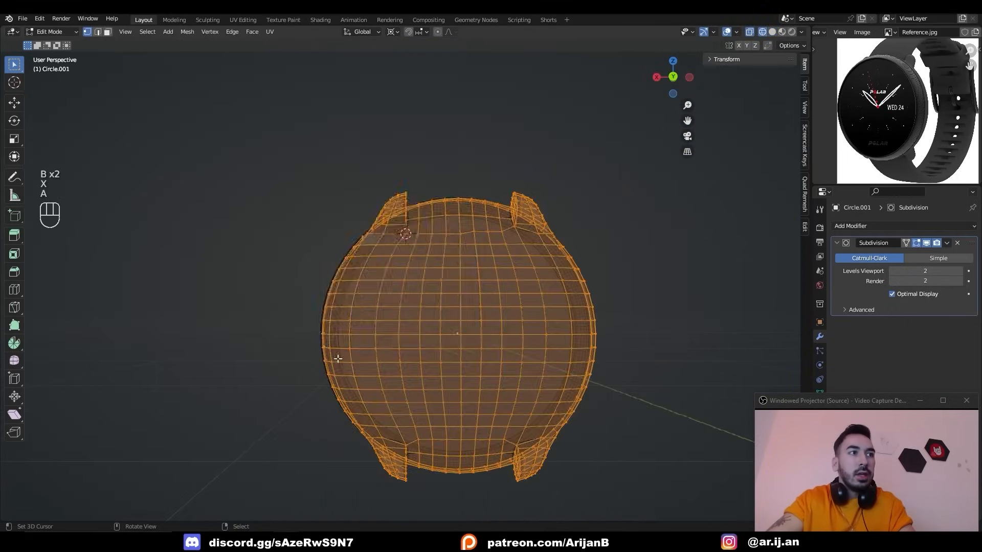
key("a")
key("b")
left_click_drag(309, 340, 649, 464)
left_click_drag(477, 167, 689, 409)
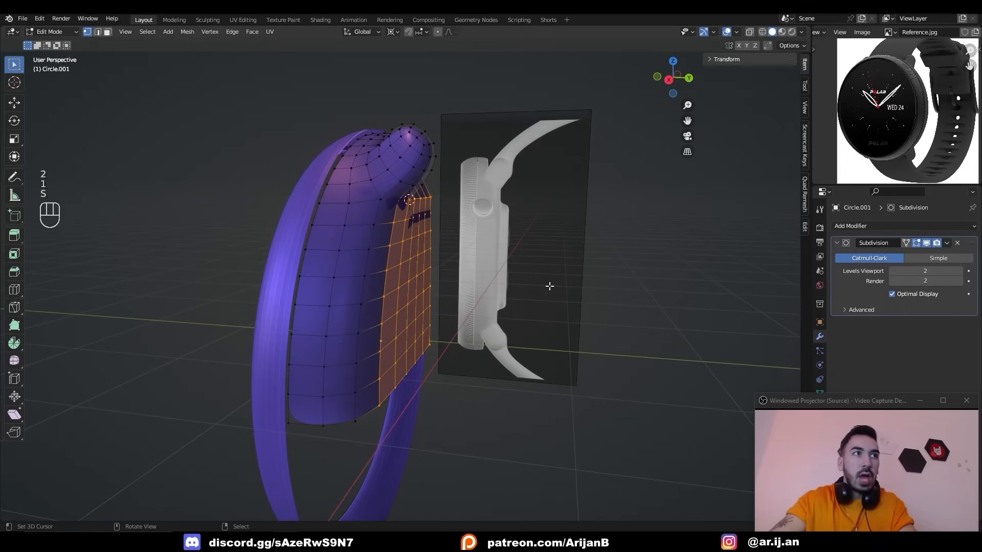
Flatten the case back's inner panel vertices by scaling them to 0 along Y
key("s")
left_click(546, 285)
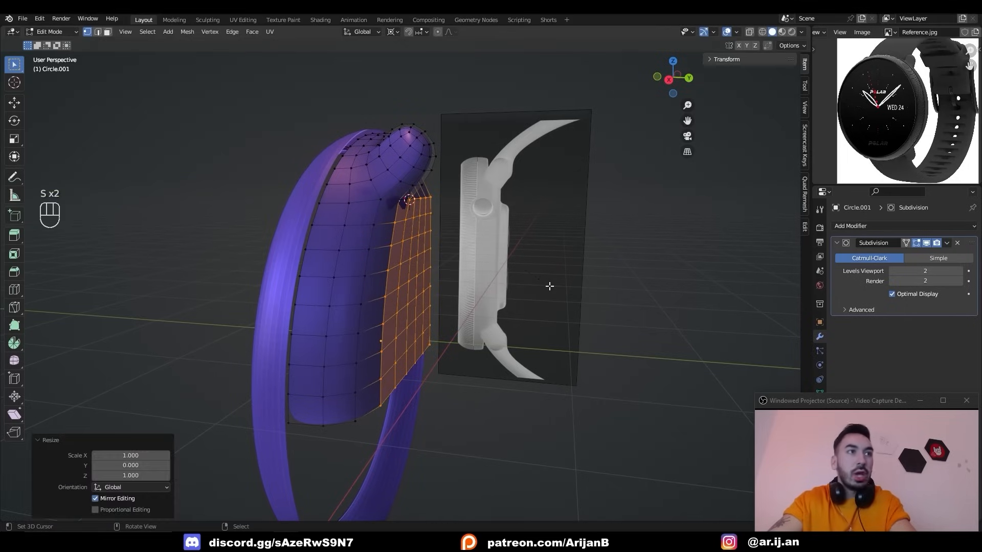
key("Tab")
key("Tab")
Reshape the lug by fattening a path of its edge vertices and selecting further vertices along its side
middle_click_drag(522, 285, 407, 261)
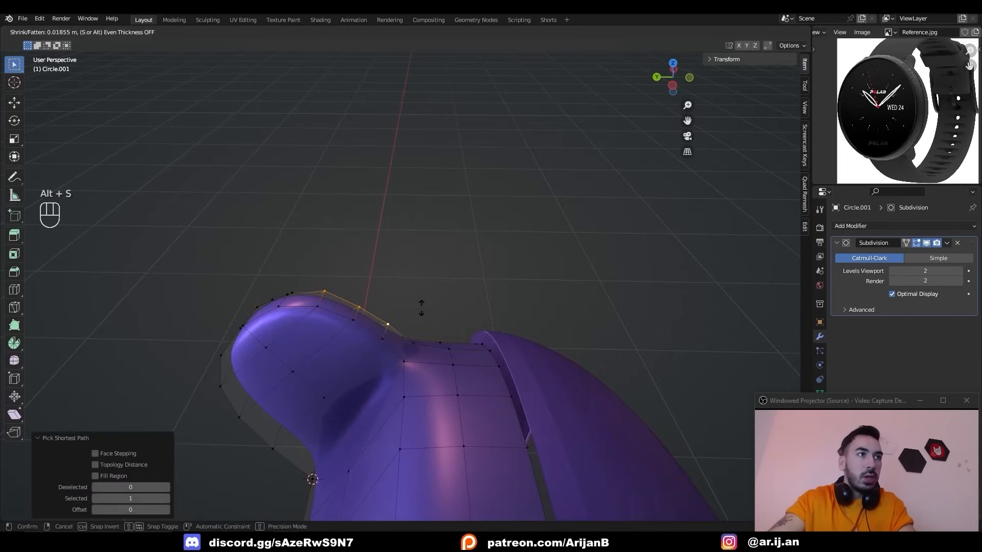
middle_click_drag(424, 307, 472, 319)
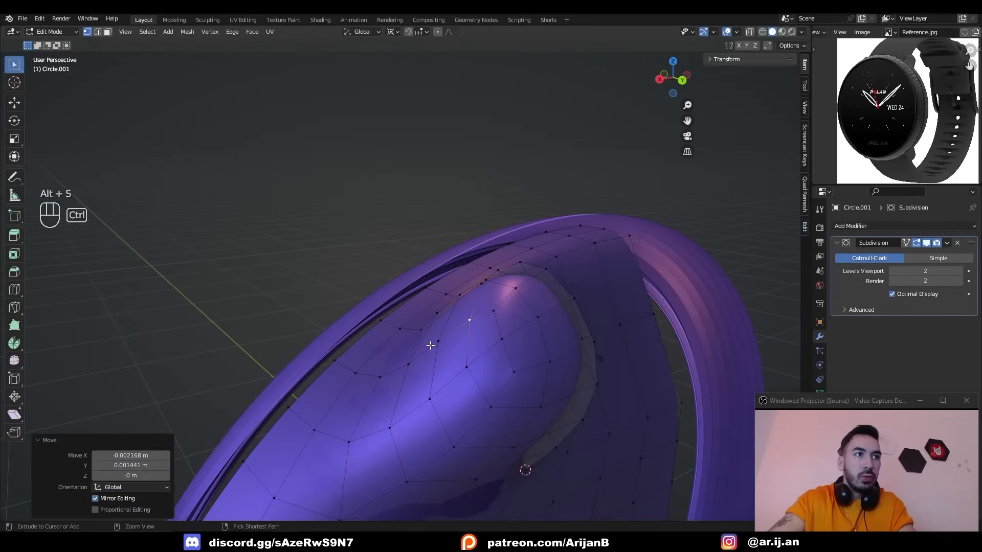
left_click(448, 357, "ctrl")
left_click(495, 373, "ctrl+shift")
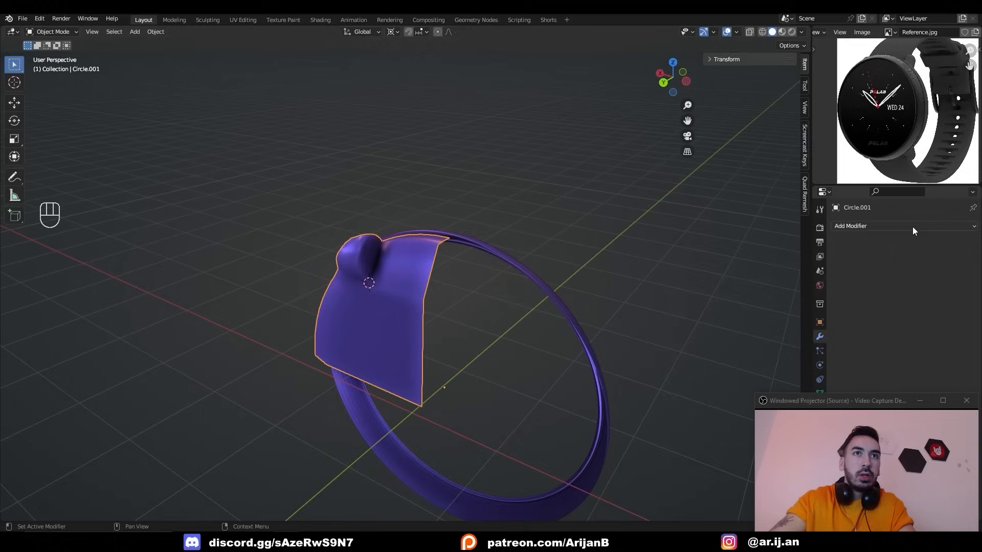
Mirror the quarter case back across X and Z with a Mirror modifier and apply the modifier
left_click(912, 226)
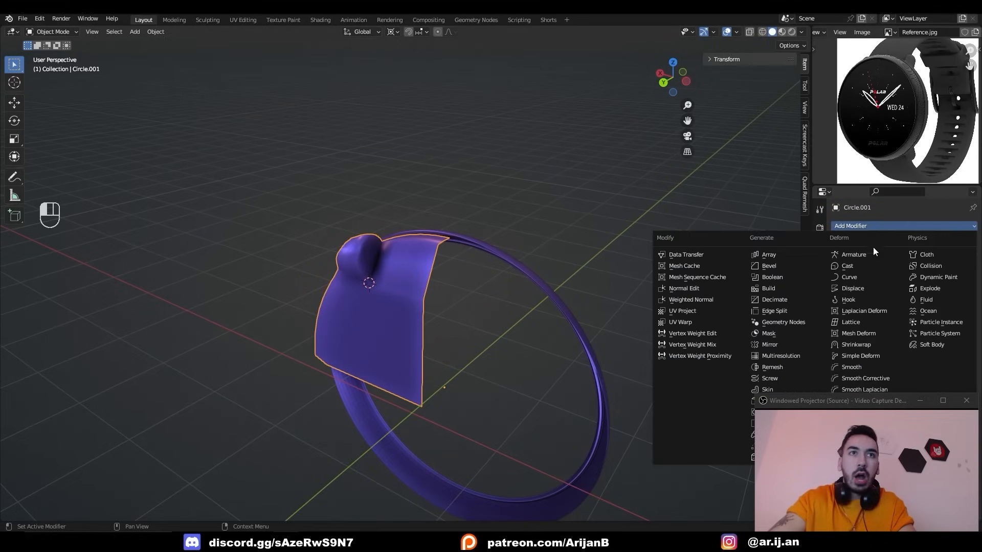
left_click(776, 345)
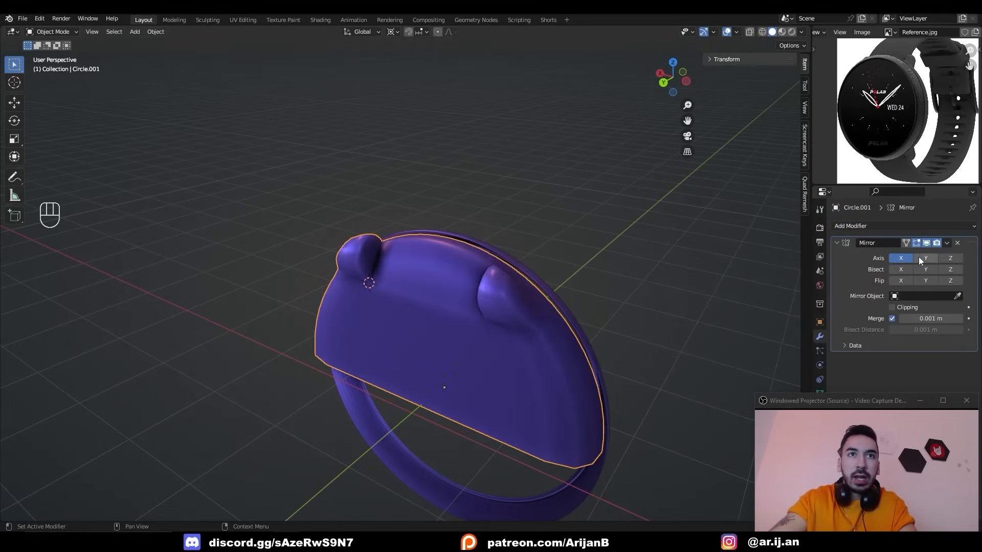
middle_click_drag(573, 327, 727, 302)
key("ctrl+a")
key("ctrl+a")
key("Tab")
Add a Subdivision modifier to the full case back and set its level to 2
middle_click_drag(516, 353, 498, 355)
key("ctrl+1")
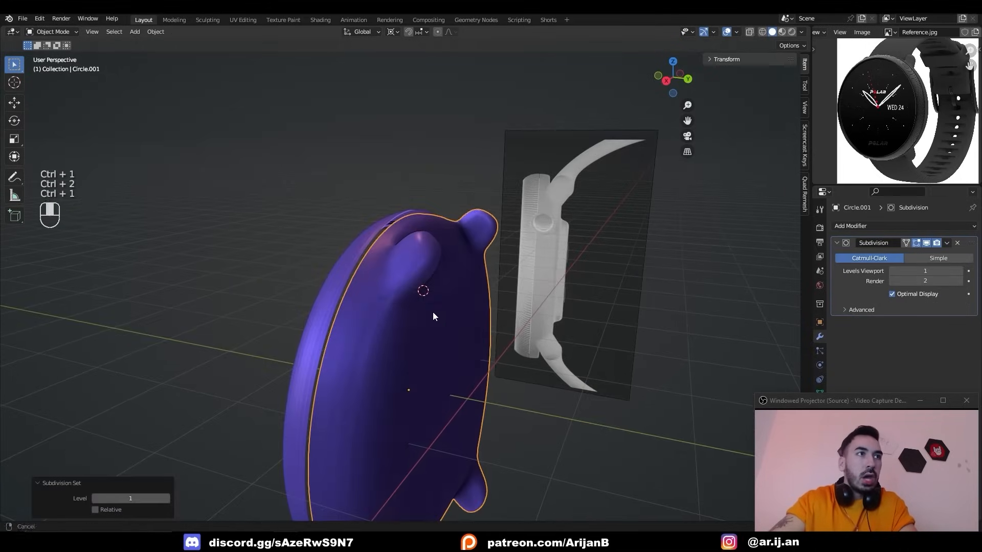
key("ctrl+2")
middle_click_drag(503, 317, 439, 337)
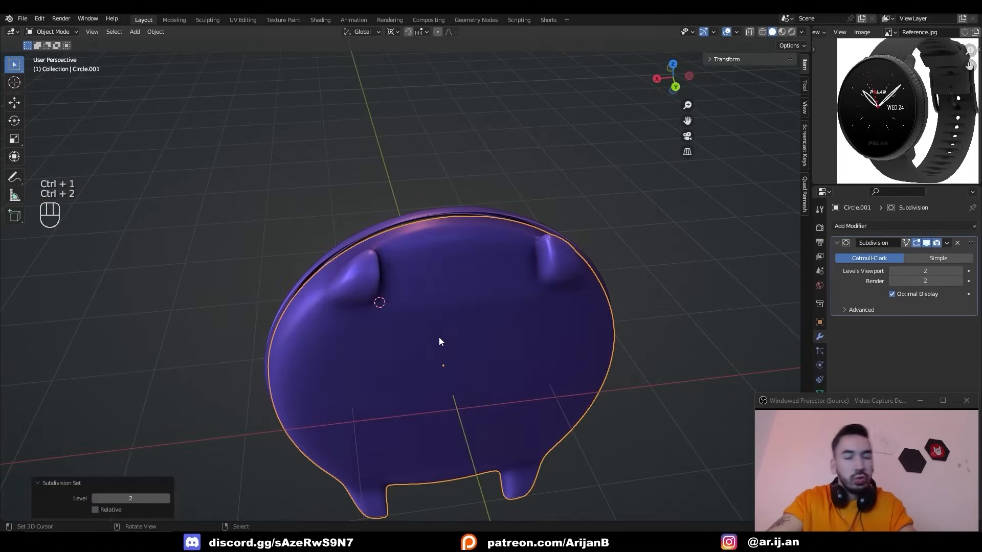
key("alt+Tab")
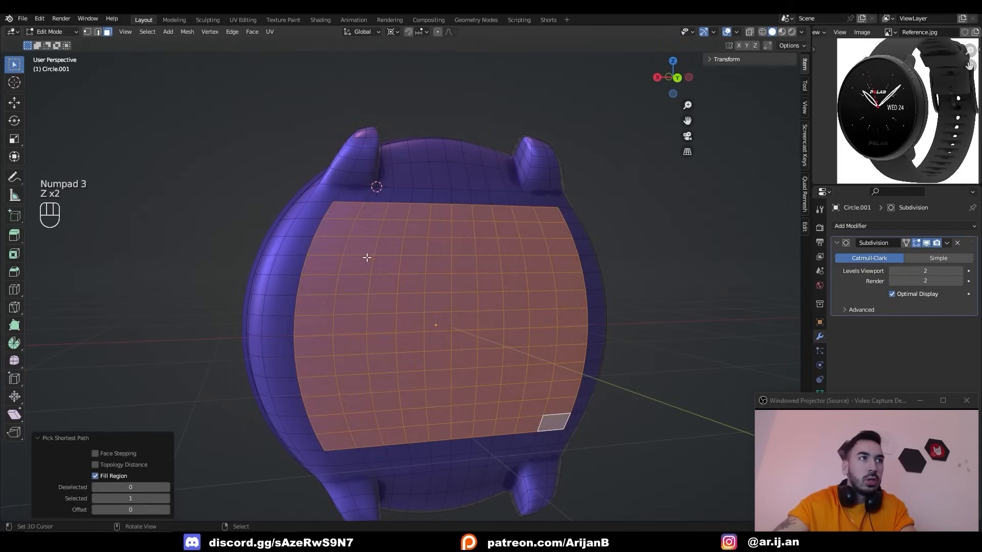
Select the rectangular region of faces in the middle of the case back and inset it about 0.096 m
right_click(346, 212)
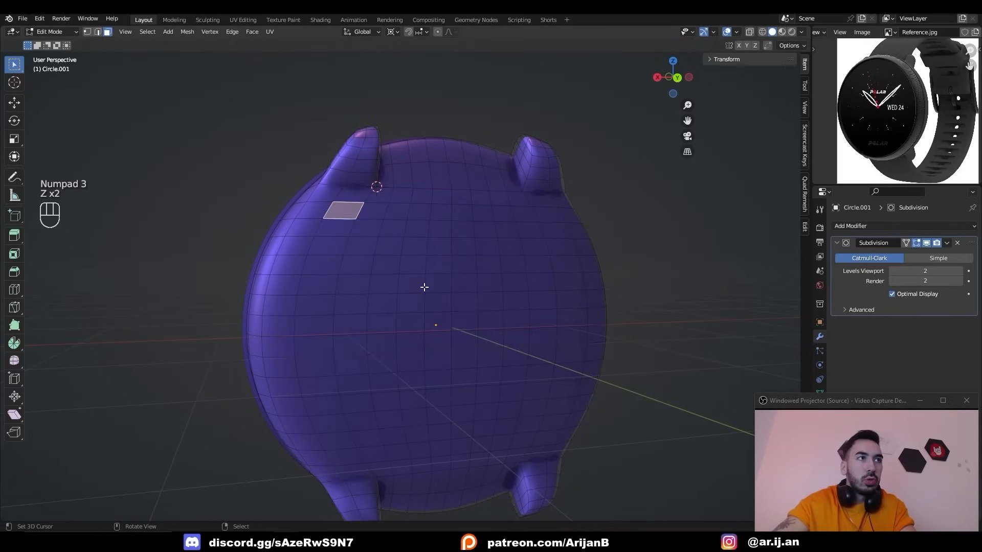
left_click(549, 427, "ctrl+shift")
middle_click_drag(527, 417, 586, 446)
key("i")
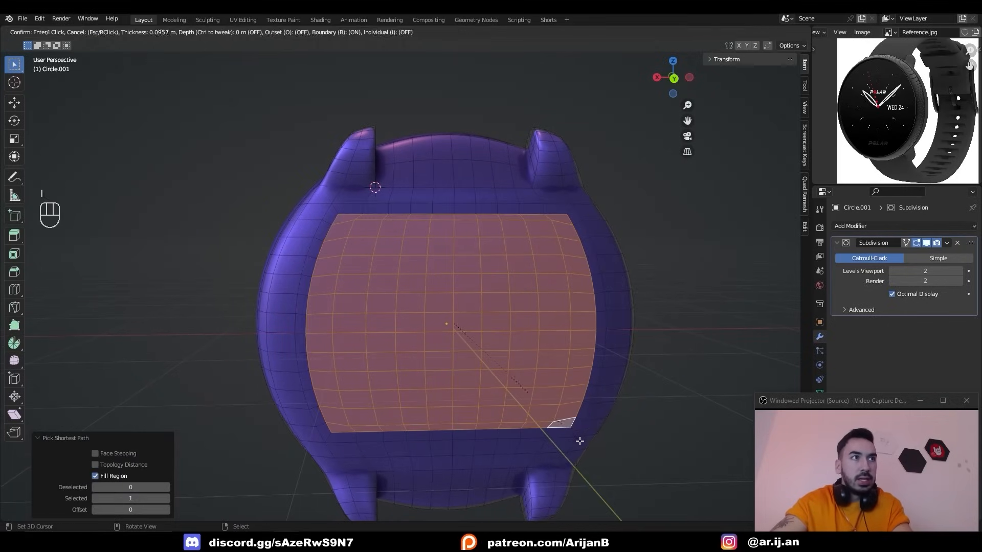
left_click(580, 441)
Turn the inset faces into a circle with LoopTools and scale them to 0.681
key("w")
mouse_move(396, 220)
left_click(450, 230)
key("shift+s")
left_click(467, 313)
key("s")
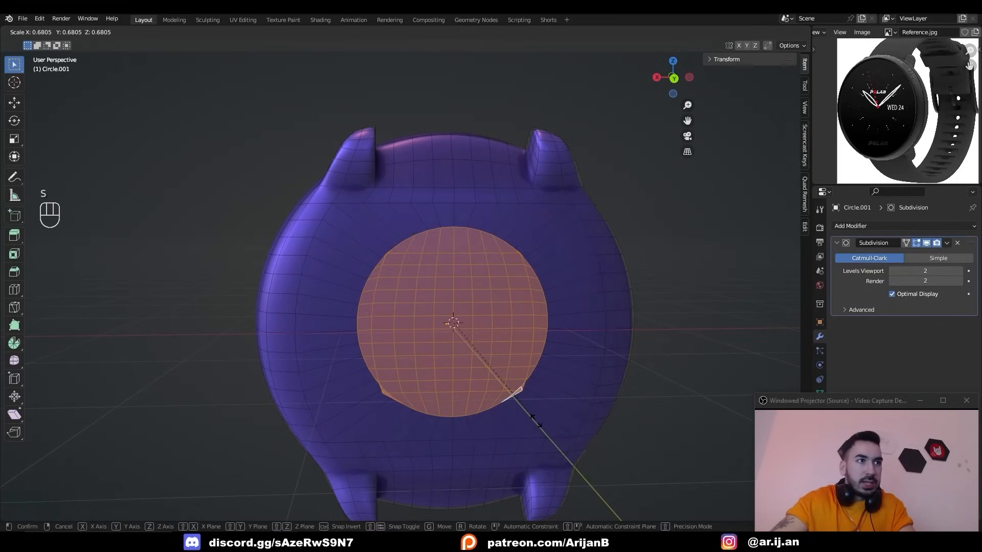
left_click(515, 394)
Delete the faces inside the circle to open a round hole and snap the 3D cursor to the hole's edge
scroll(529, 298, "up", 1)
key("x")
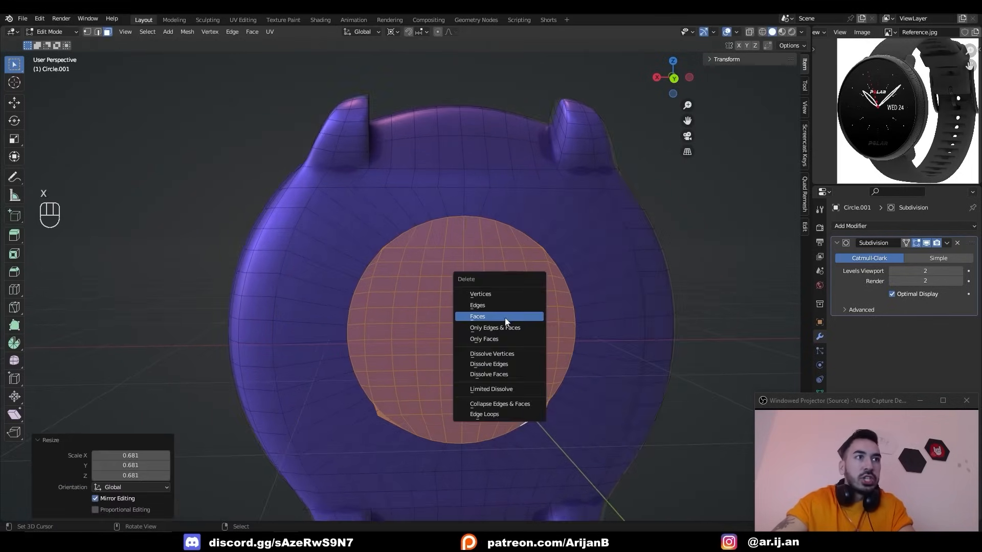
left_click(505, 321)
key("1")
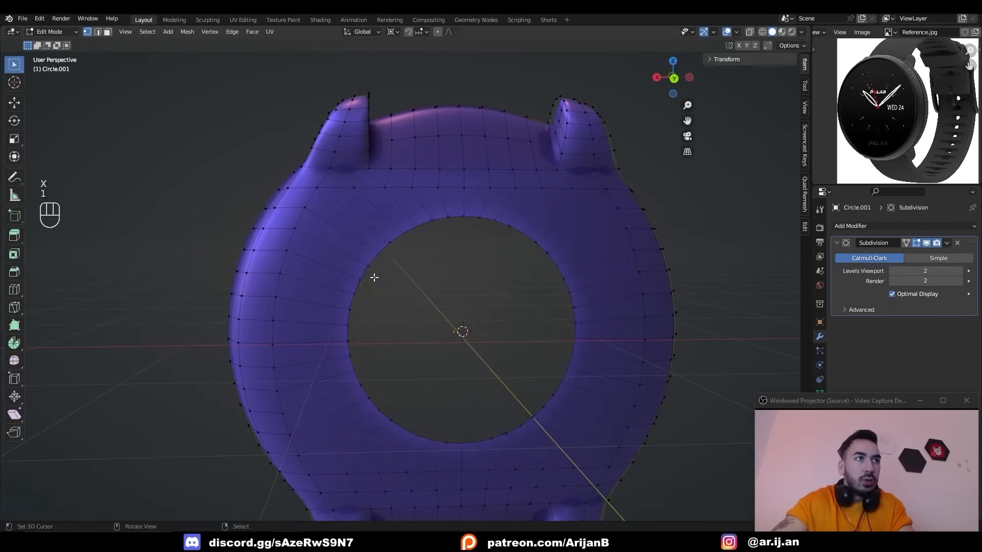
key("shift+s")
left_click(445, 384)
middle_click_drag(445, 383, 436, 320)
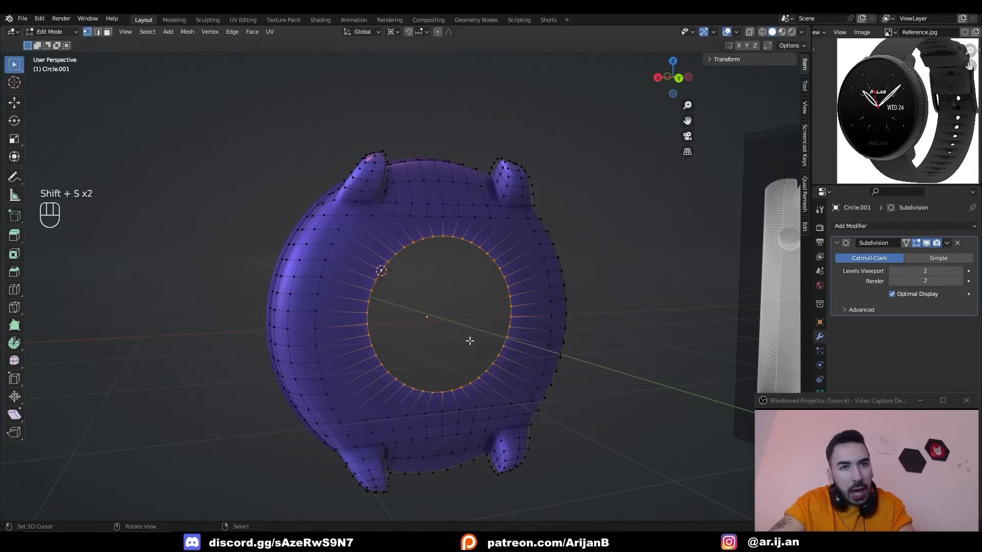
Search the add-ons in the preferences for "loop" to check the LoopTools add-on
left_click(40, 19)
left_click(72, 164)
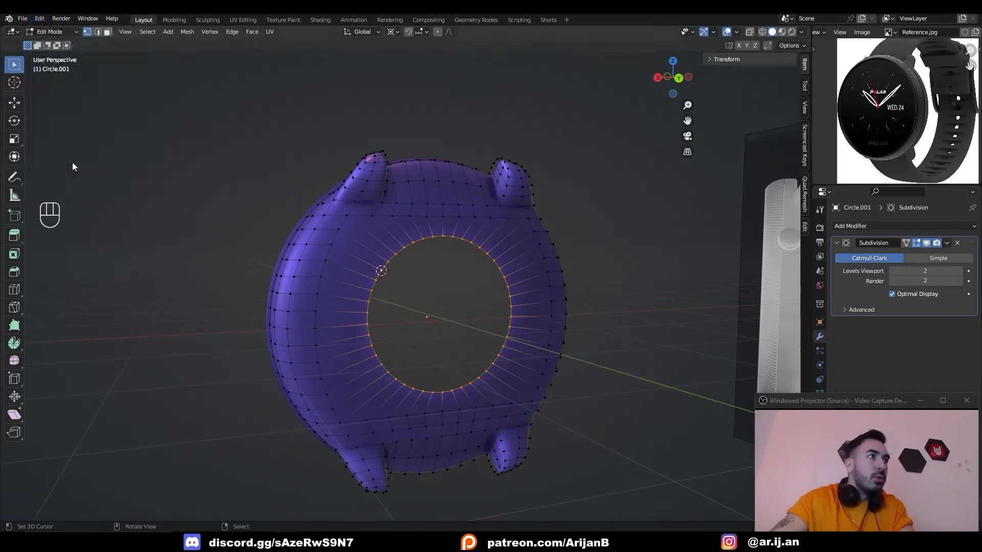
left_click(41, 123)
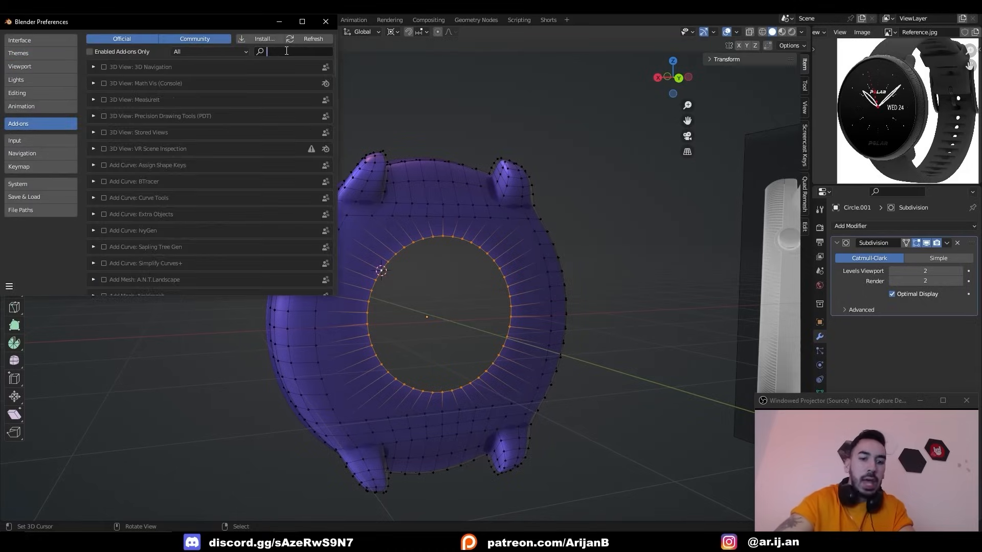
left_click(286, 52)
type("loop")
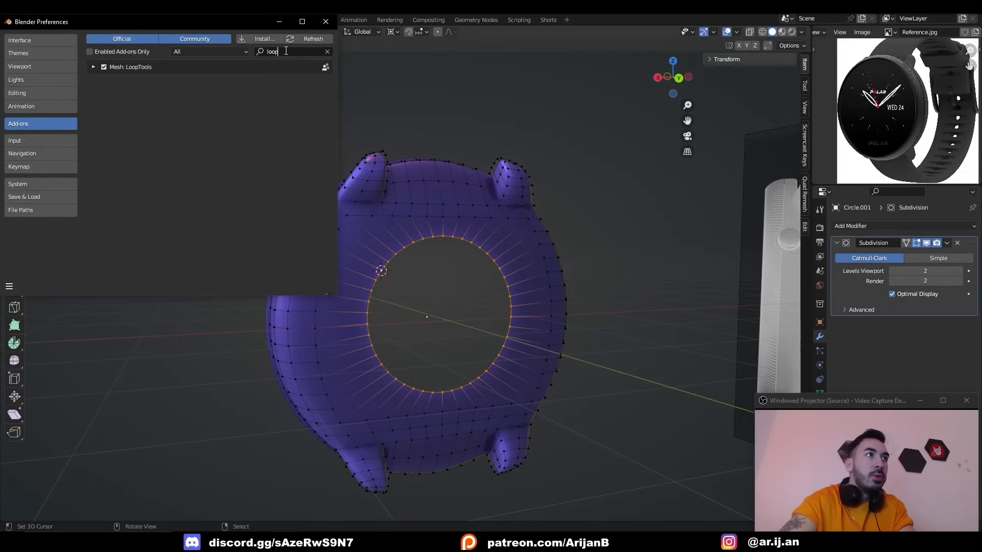
left_click(326, 21)
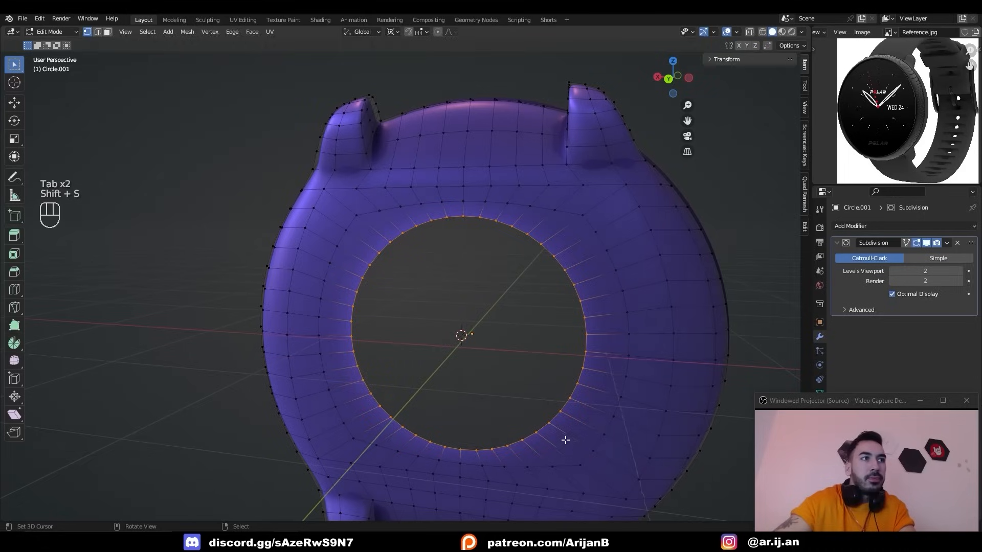
Extrude the round hole's edge loop inward by scaling it to 0.829
key("e")
right_click(573, 443)
key("s")
left_click(551, 434)
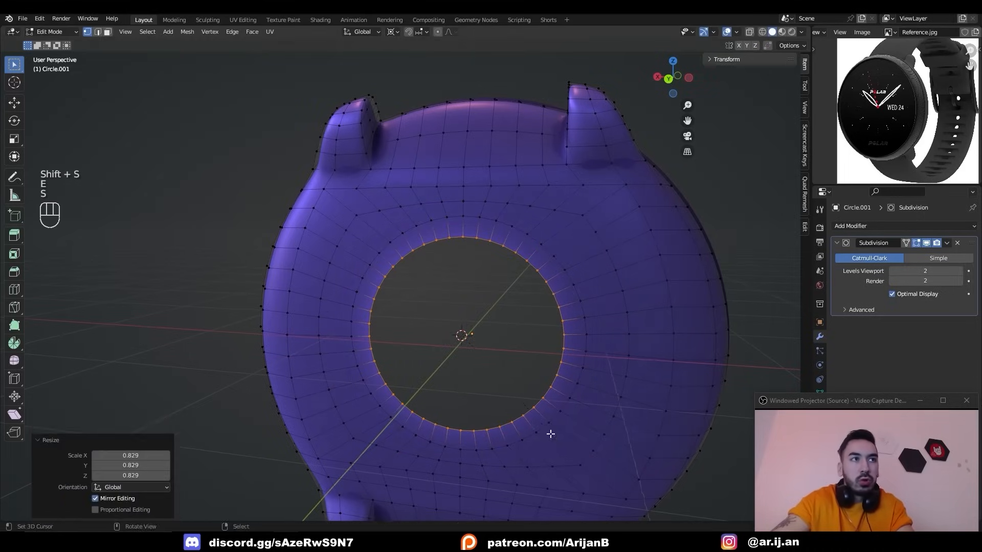
middle_click_drag(448, 336, 462, 336)
Select the face ring around the hole except a short section at one side and extrude it about 0.12 m along its normals
right_click(354, 307, "alt")
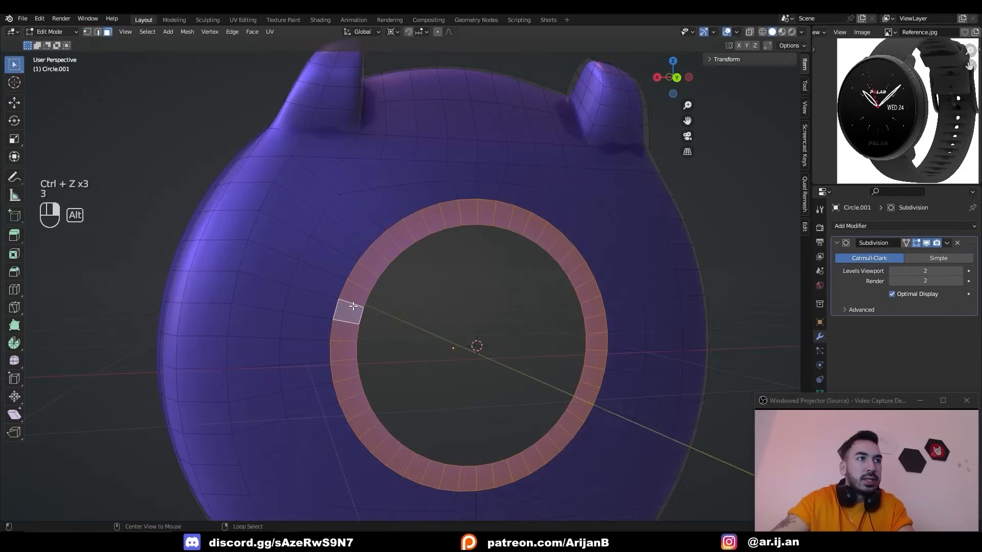
middle_click_drag(354, 308, 370, 331)
right_click(353, 352, "shift")
scroll(370, 331, "down", 2)
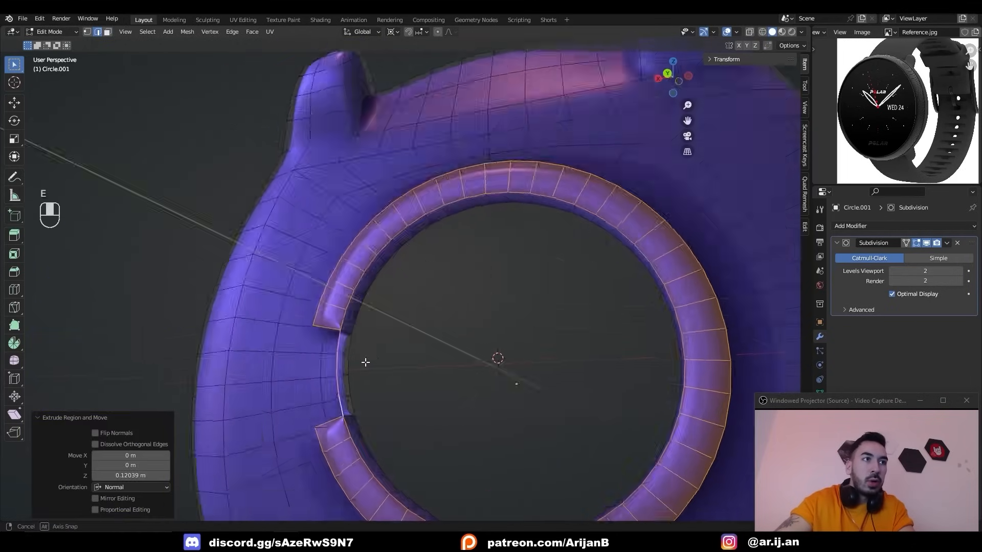
Delete the unneeded inner faces of the raised ring around the hole
key("3")
key("z")
key("alt+a")
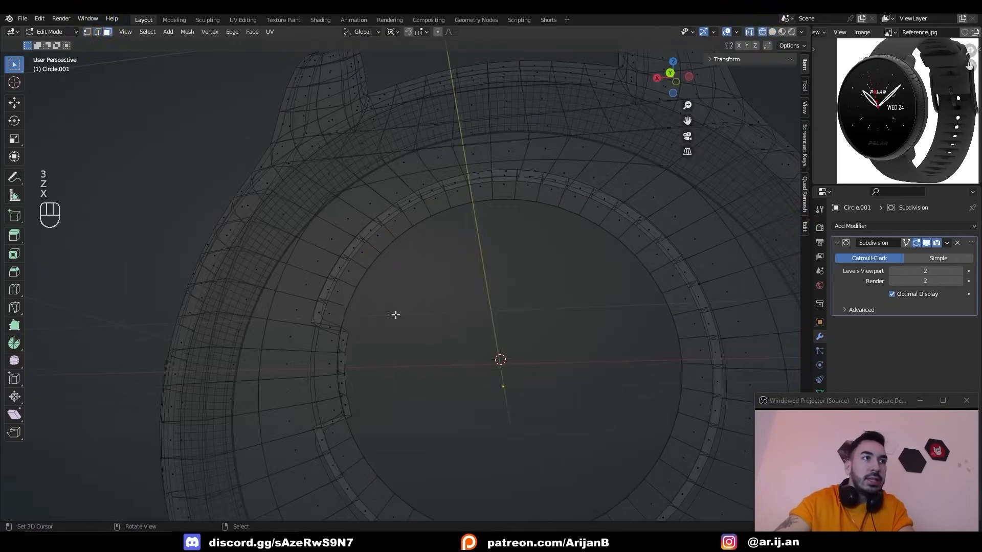
middle_click_drag(394, 313, 368, 313)
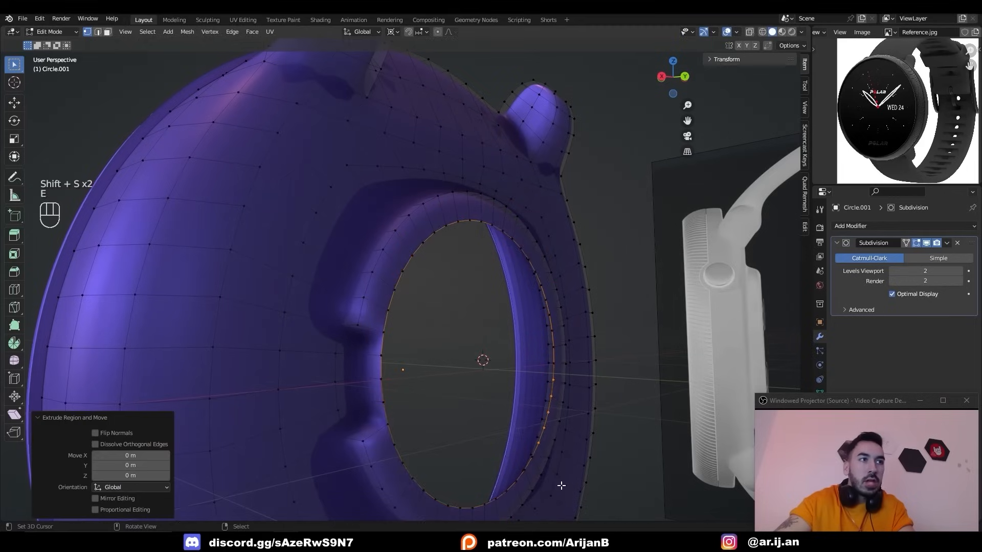
Scale the hole's newly extruded edge loop to 0.951 and extrude it again along the Y axis
key("s")
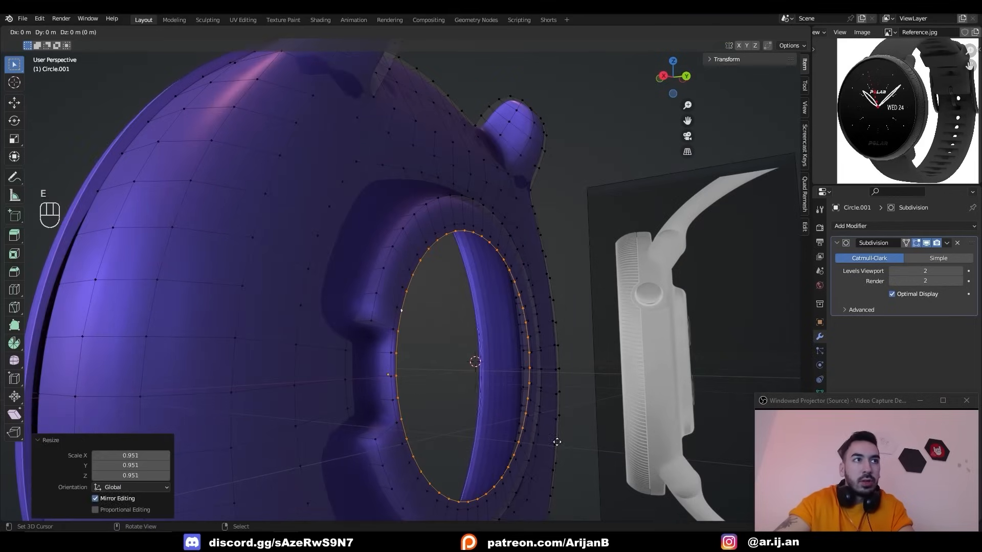
key("e")
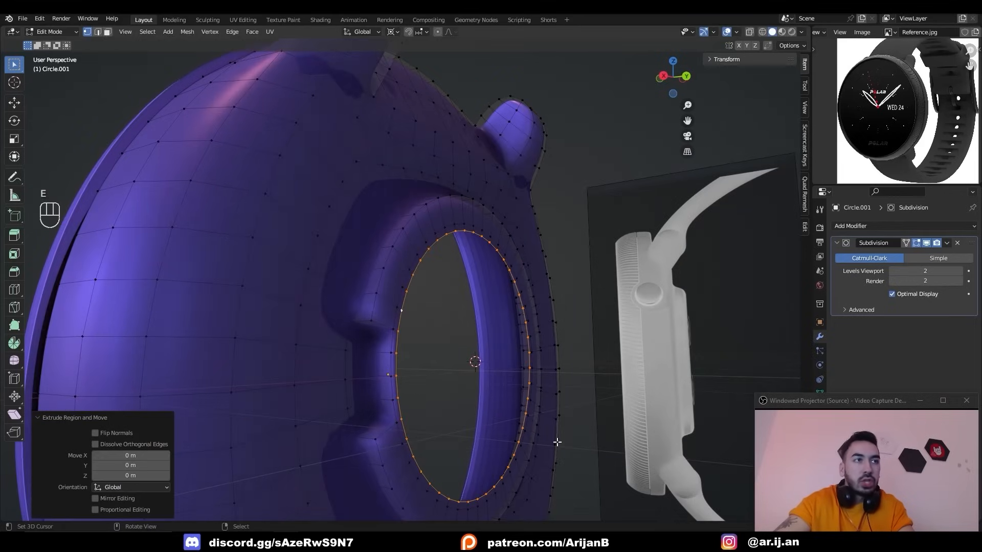
key("y")
left_click(537, 437)
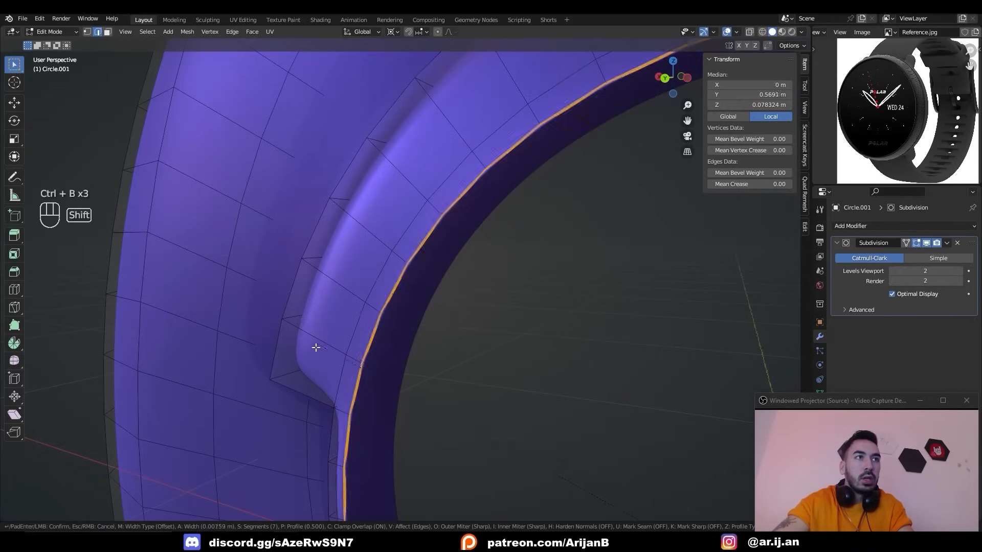
Bevel the edge loop around the round hole with 2 segments and a width of about 0.006 m
left_click(285, 339)
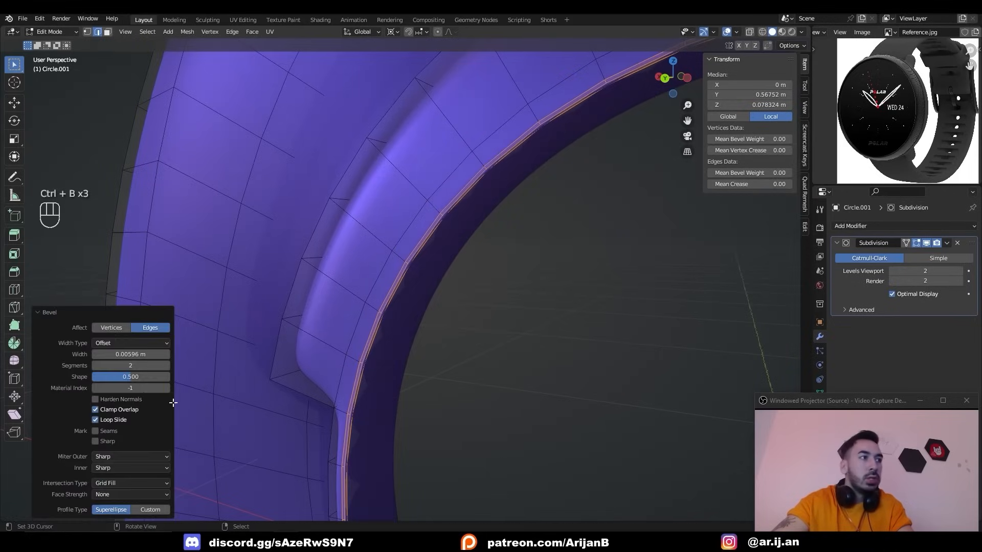
scroll(476, 359, "down", 5)
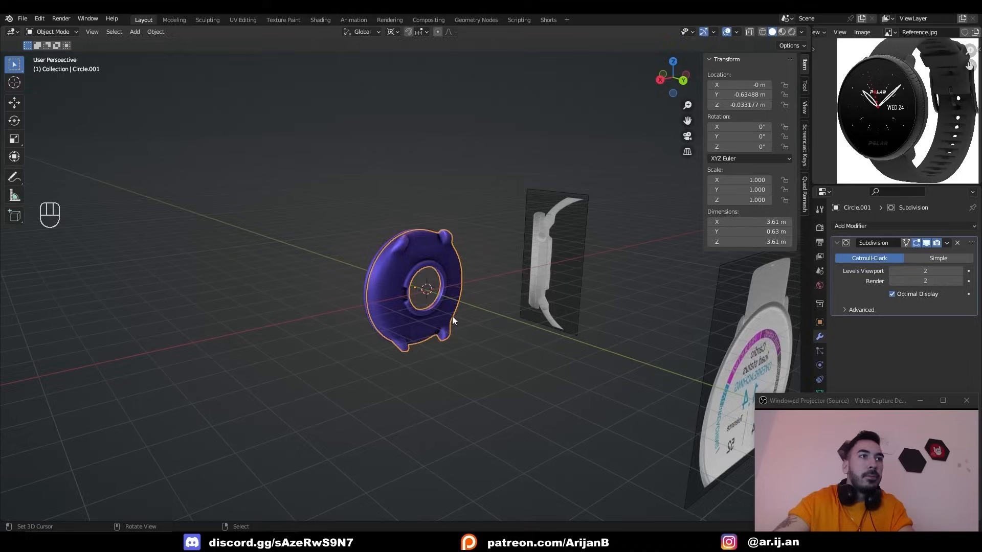
Duplicate the rear case, move the copy far away from the watch, and select the original again
key("shift+d")
left_click(401, 290)
middle_click_drag(401, 290, 455, 261)
key("g")
left_click(550, 223)
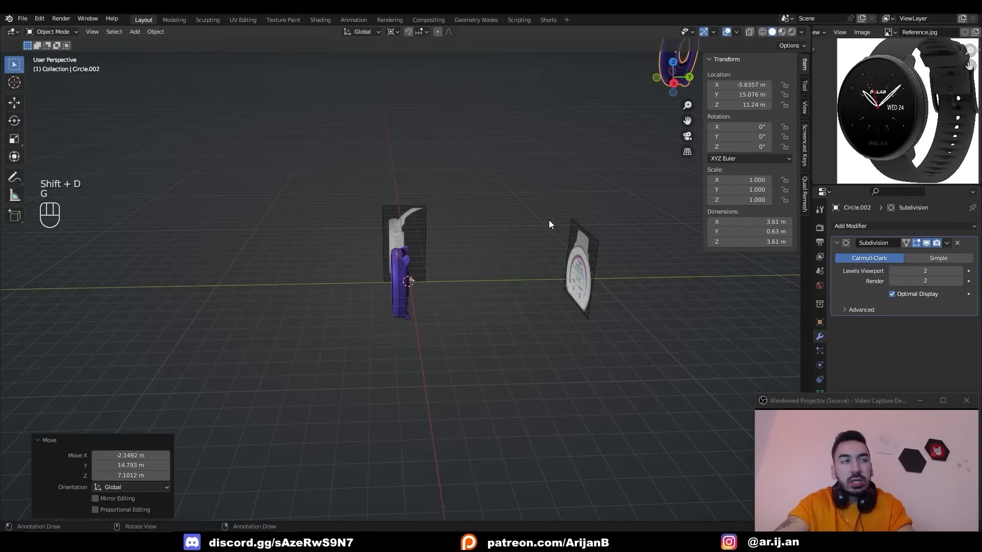
scroll(609, 148, "down", 3)
scroll(609, 147, "up", 3)
middle_click_drag(527, 204, 483, 236)
left_click(408, 302)
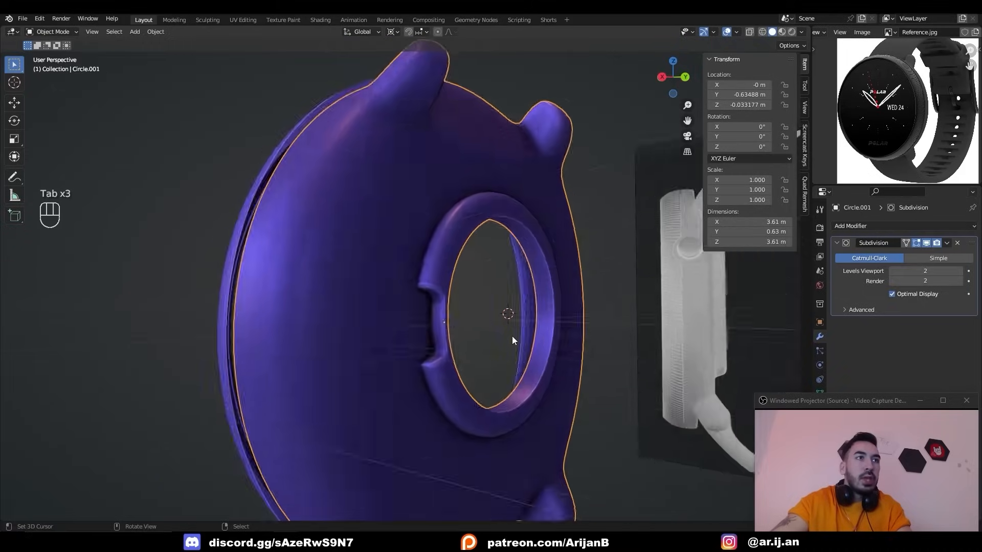
Set the rear case's Subdivision viewport level to 1 and apply the modifier
scroll(511, 336, "down", 3)
middle_click_drag(512, 336, 471, 389, "shift")
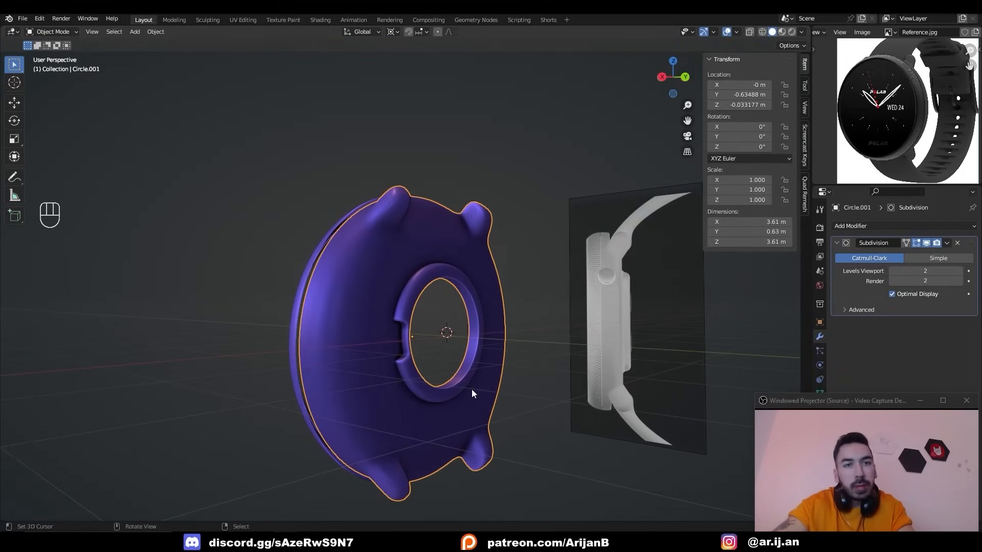
scroll(440, 391, "up", 2)
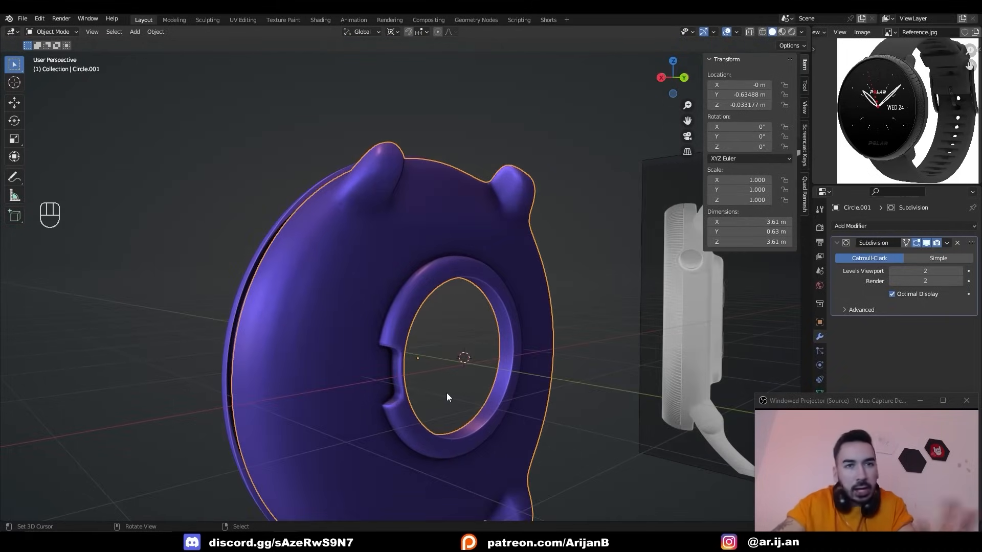
key("z")
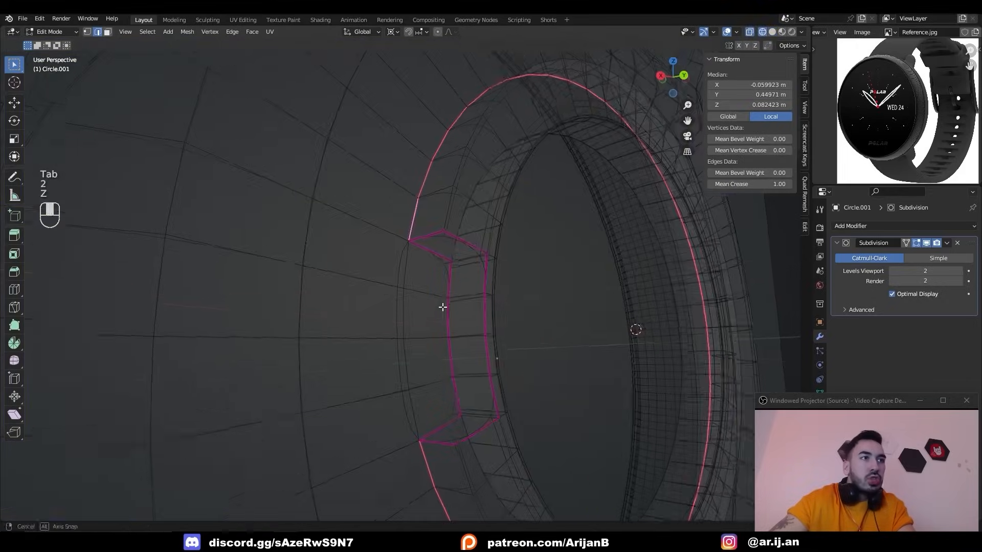
key("z")
middle_click_drag(448, 269, 335, 294)
scroll(314, 284, "down", 3)
key("Tab")
key("Tab")
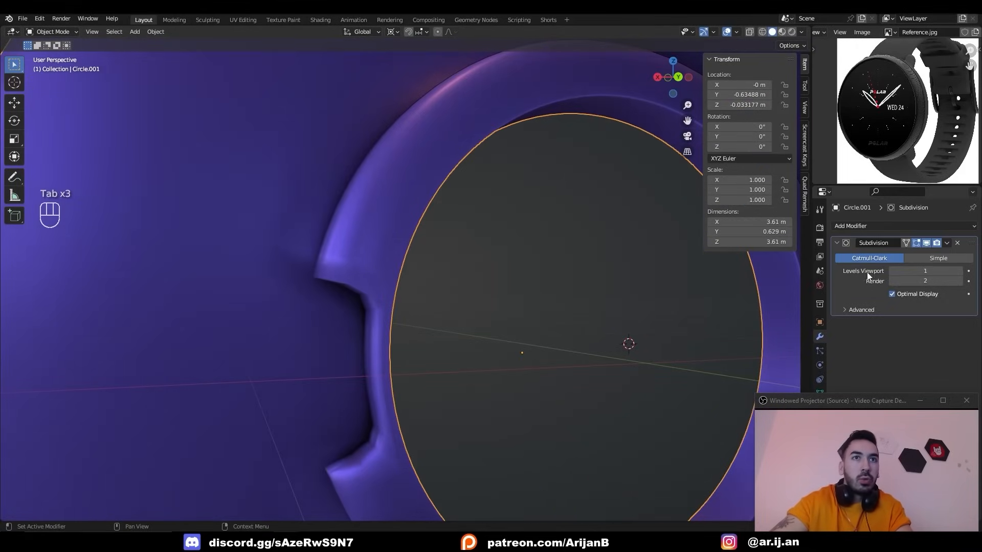
key("ctrl+a")
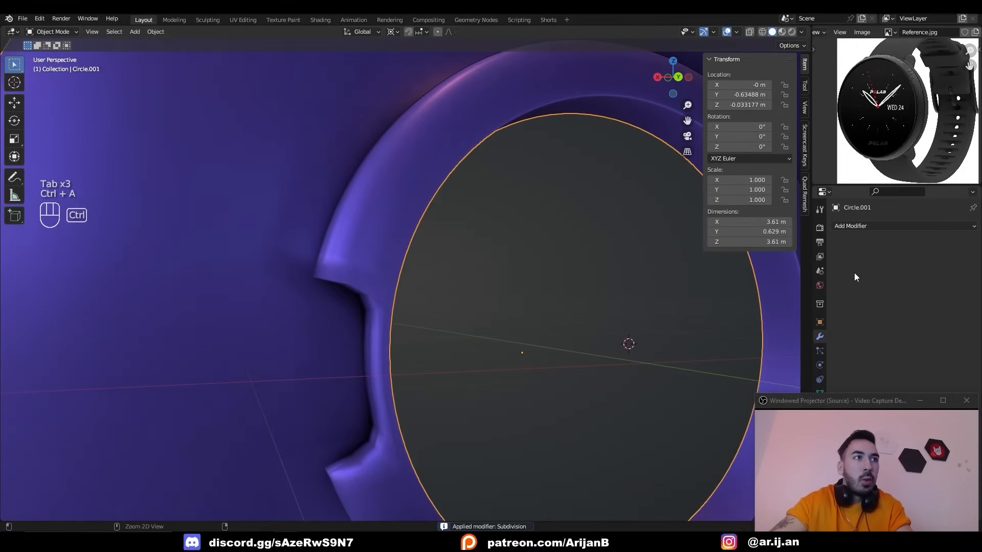
Clear the crease on the edge loop where the raised ring meets the case, and add a level 1 Subdivision modifier
key("Tab")
middle_click_drag(356, 344, 506, 325, "shift")
key("Tab")
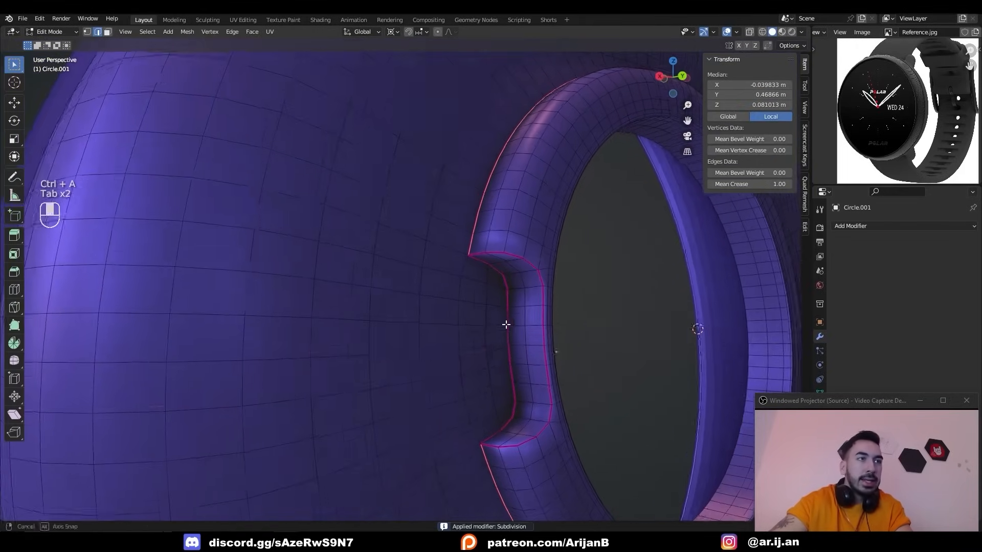
key("z")
key("z")
key("ctrl+e")
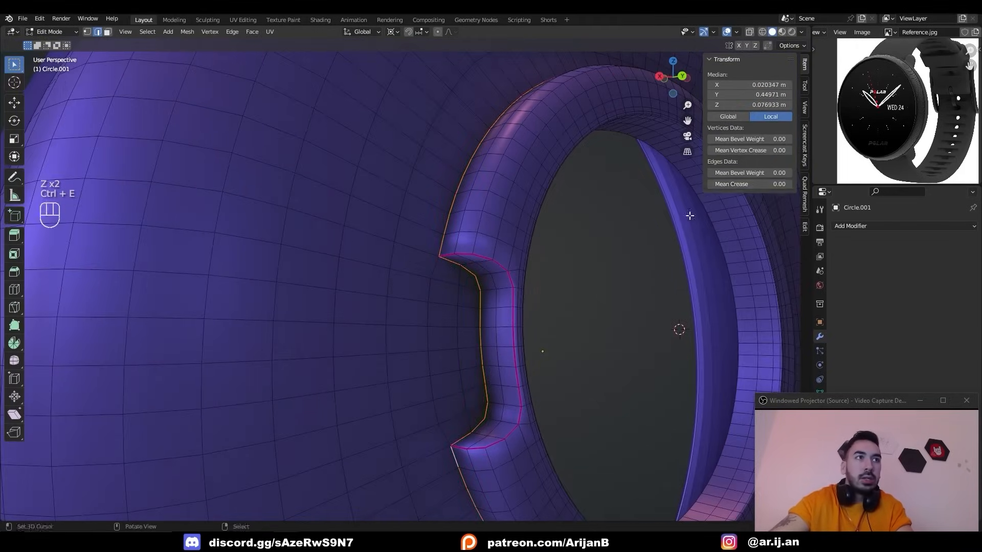
middle_click_drag(690, 216, 600, 302)
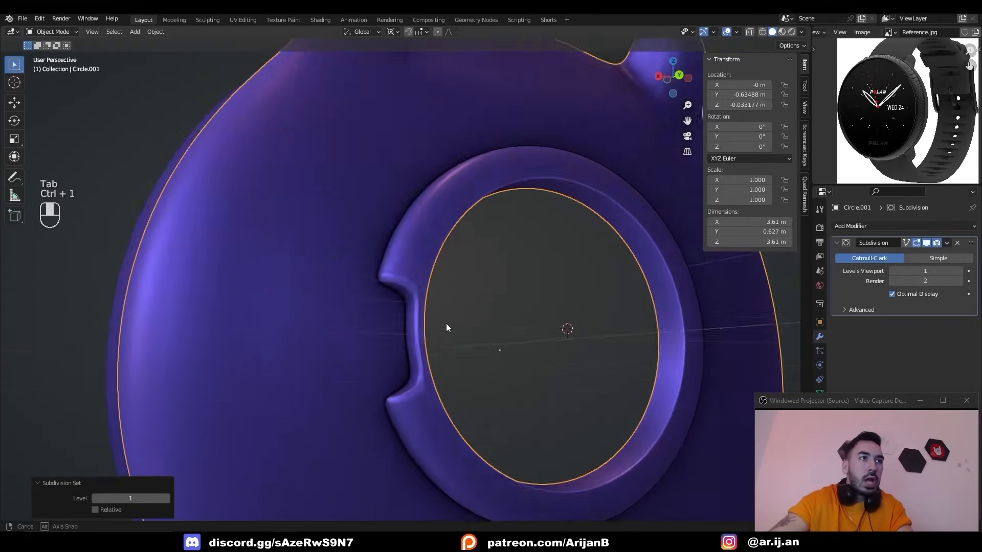
middle_click_drag(447, 327, 542, 312)
key("ctrl+z")
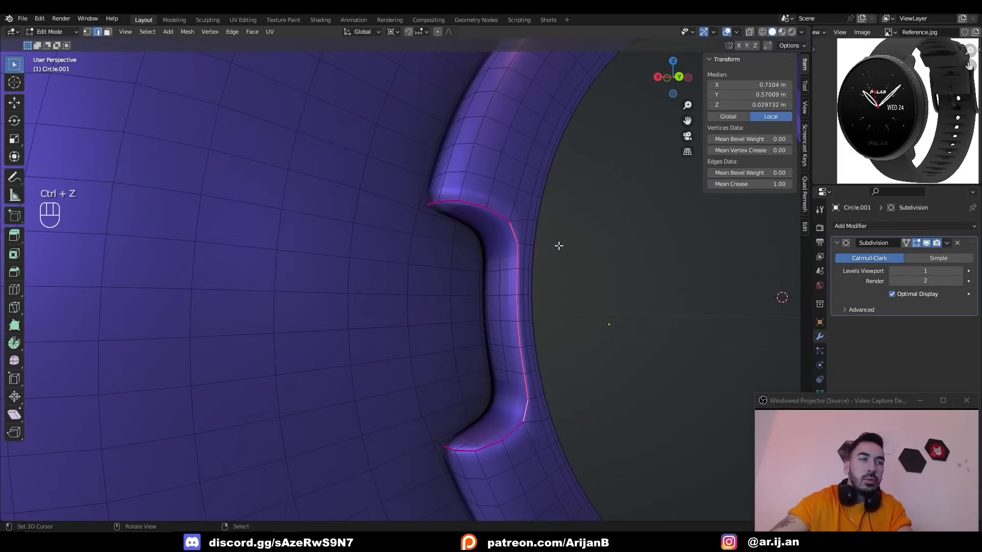
Straighten the edge row along the raised ring's side notch with LoopTools Gstretch, spreading the vertices evenly
key("w")
mouse_move(629, 192)
left_click(689, 231)
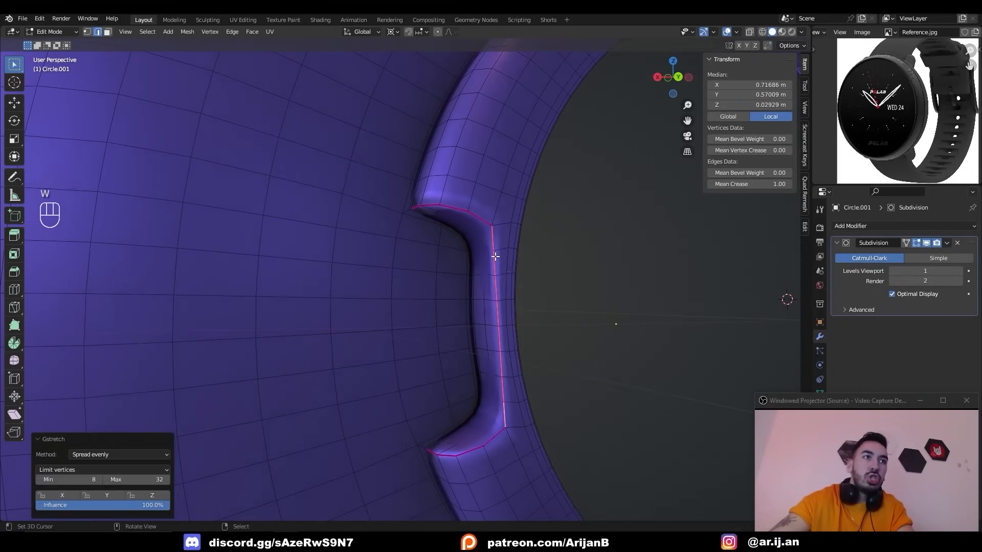
key("z")
left_click(484, 239)
left_click(493, 409)
key("z")
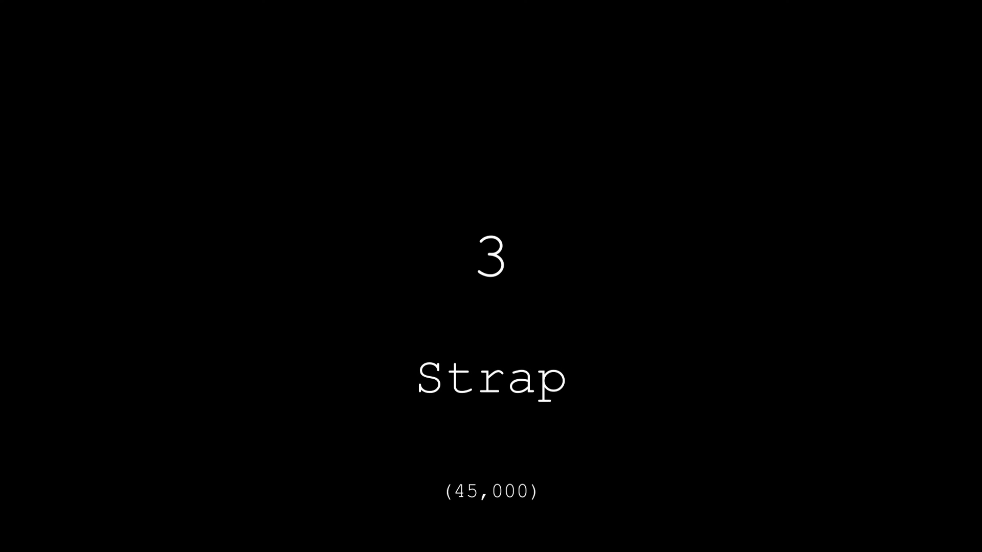
Add a low-poly cylinder lying along X between the two upper lugs and scale it to about 1.39 × 0.47 × 0.47 m
mouse_move(448, 268)
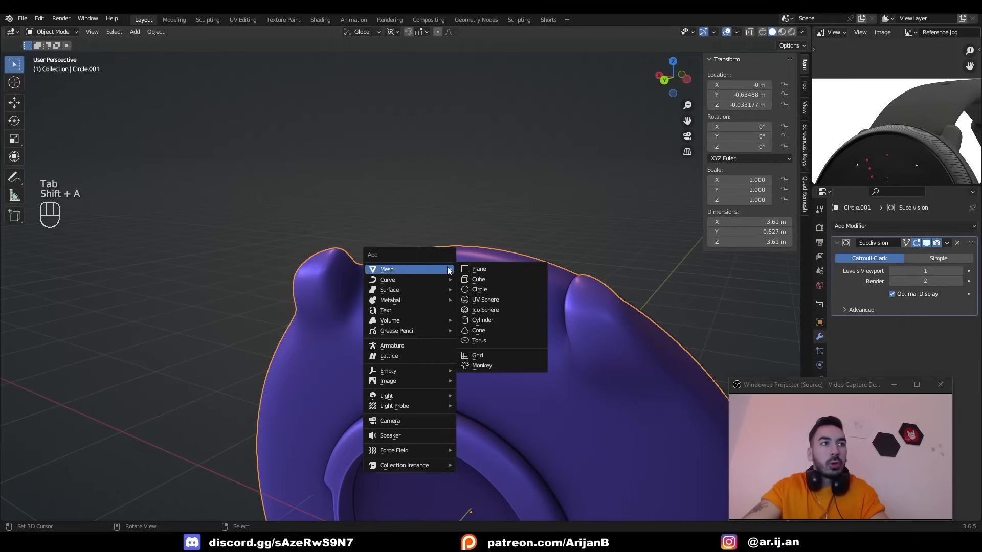
left_click(484, 320)
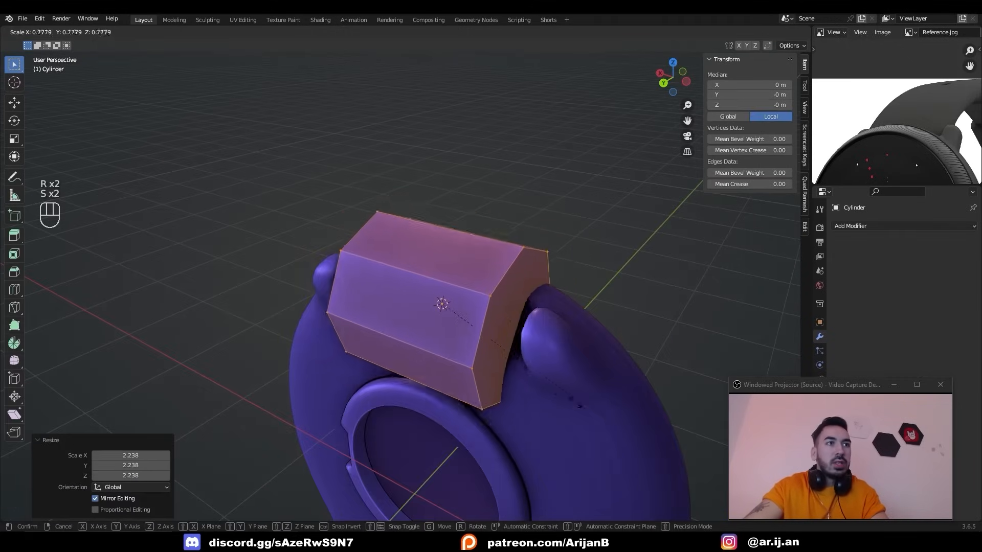
key("s")
left_click(529, 339)
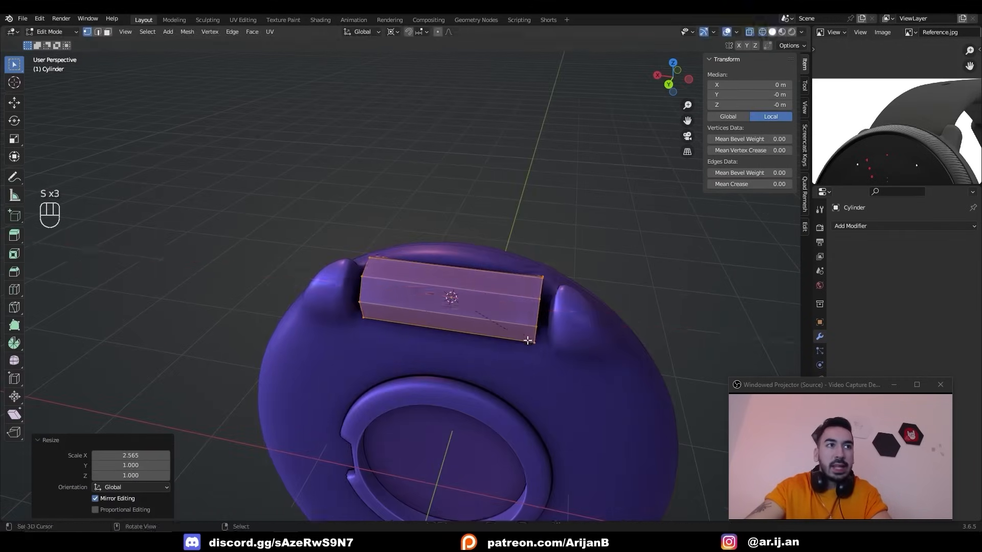
key("z")
middle_click_drag(506, 331, 428, 312)
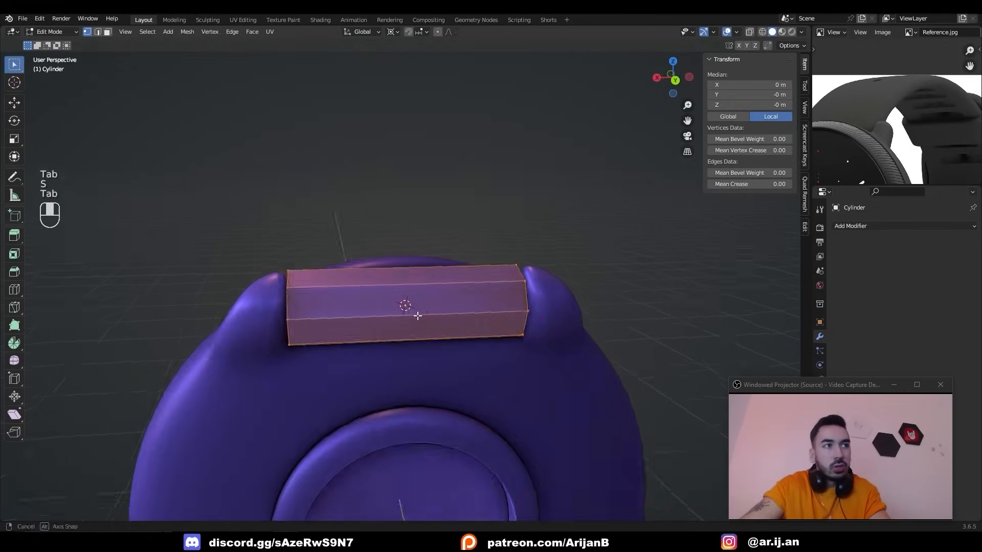
middle_click_drag(417, 316, 397, 313)
key("Tab")
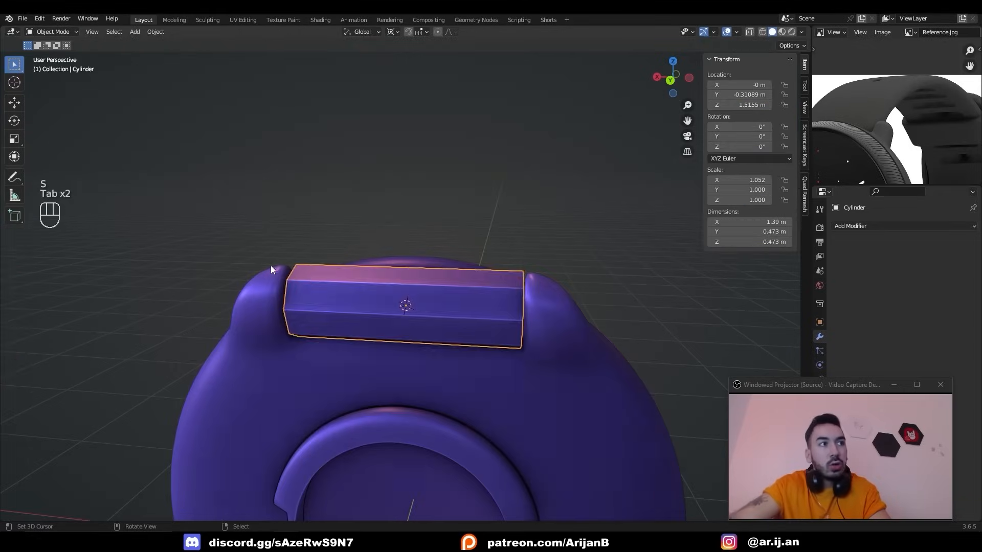
middle_click_drag(313, 273, 390, 274)
Delete the cylinder's unneeded vertices on the strap side of the lug in the right side view
middle_click_drag(895, 132, 923, 95)
scroll(869, 104, "down", 2)
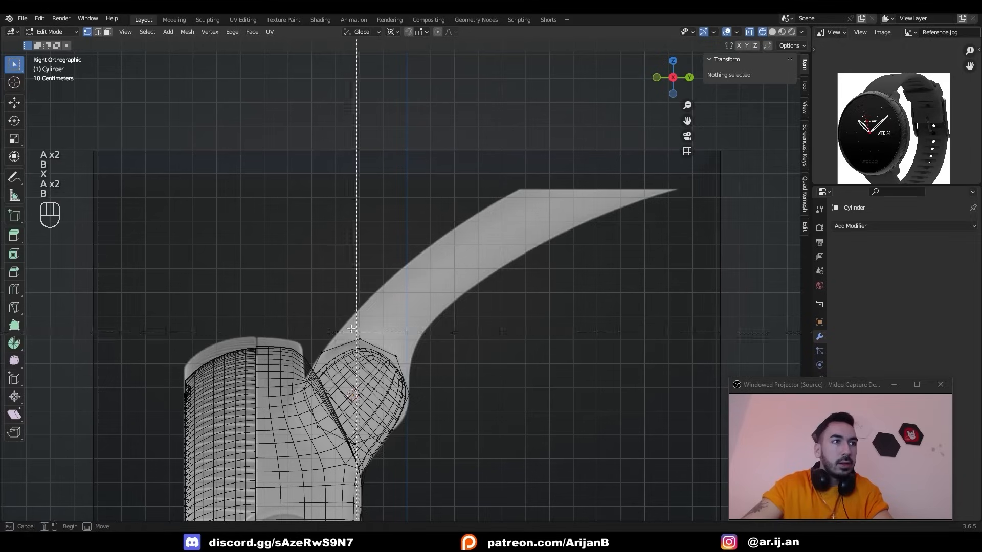
key("b")
left_click_drag(360, 332, 440, 450)
key("x")
left_click(409, 323)
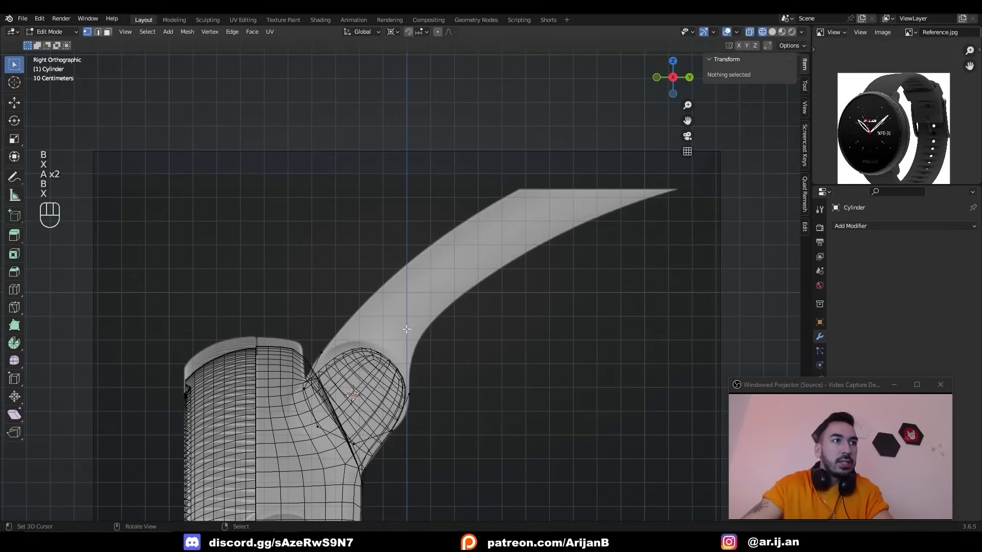
Extrude the cylinder's front upper edge segment by segment along the outer contour of the strap in the side reference
key("b")
left_click_drag(315, 341, 341, 367)
middle_click_drag(351, 365, 331, 391, "shift")
left_click(399, 316)
key("e")
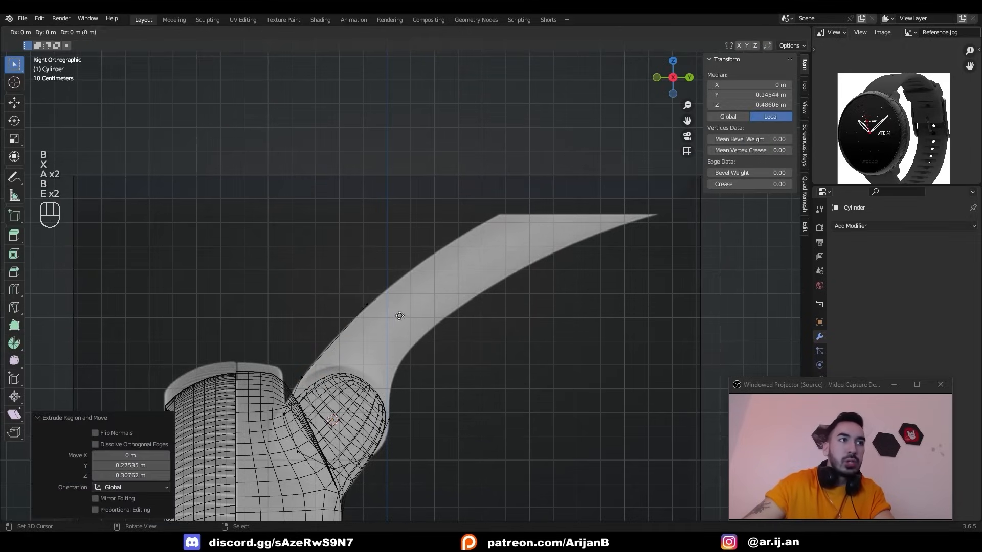
left_click(511, 240)
scroll(520, 256, "down", 2)
key("e")
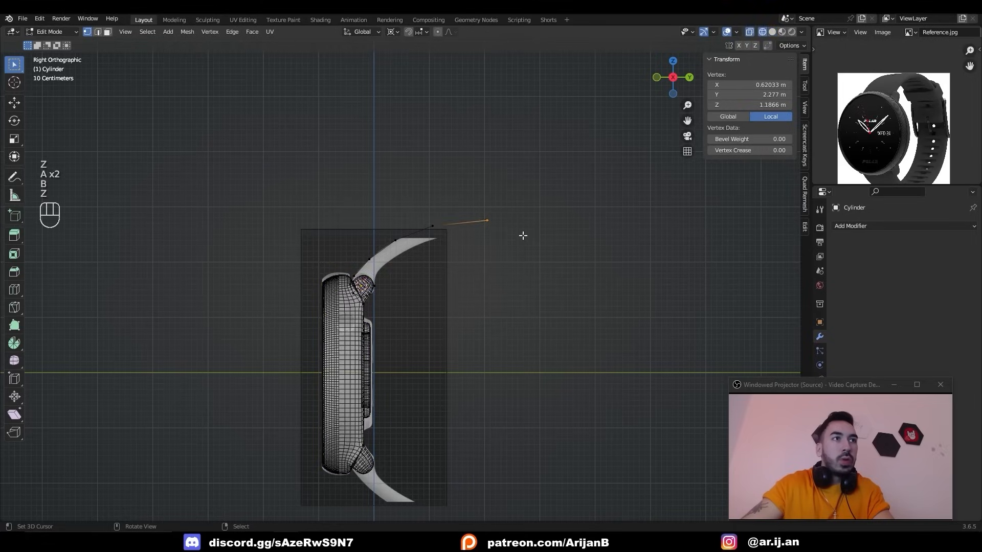
Select both end vertices of the strap profile in wireframe and move them back to smooth the curve
key("z")
key("g")
left_click(500, 232)
key("z")
key("a")
key("a")
key("b")
left_click_drag(474, 210, 495, 241)
key("g")
left_click(496, 242)
Extrude the strap profile's end edge three more times in a downward curve and adjust the new vertices
left_click(547, 244)
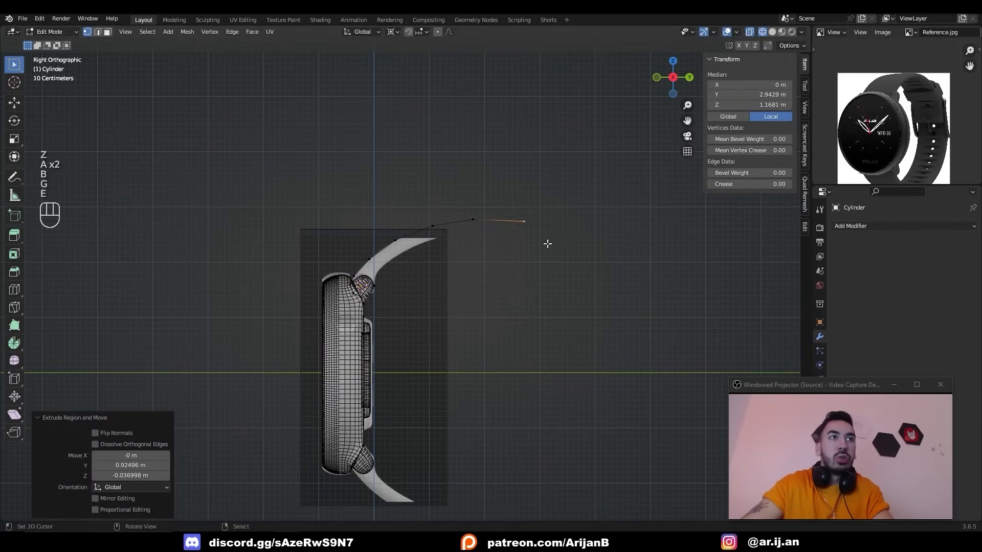
left_click(635, 319)
key("a")
key("a")
key("b")
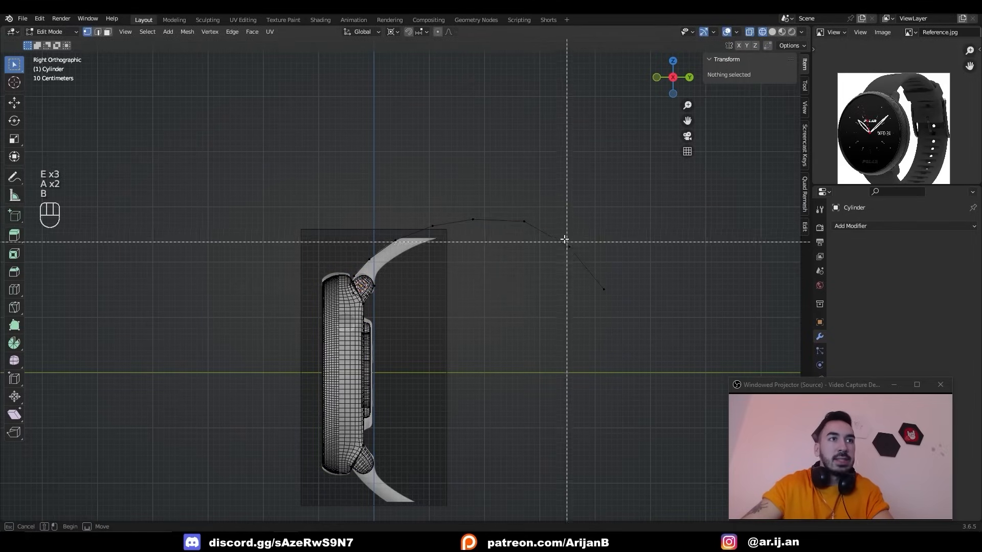
left_click_drag(565, 240, 576, 256)
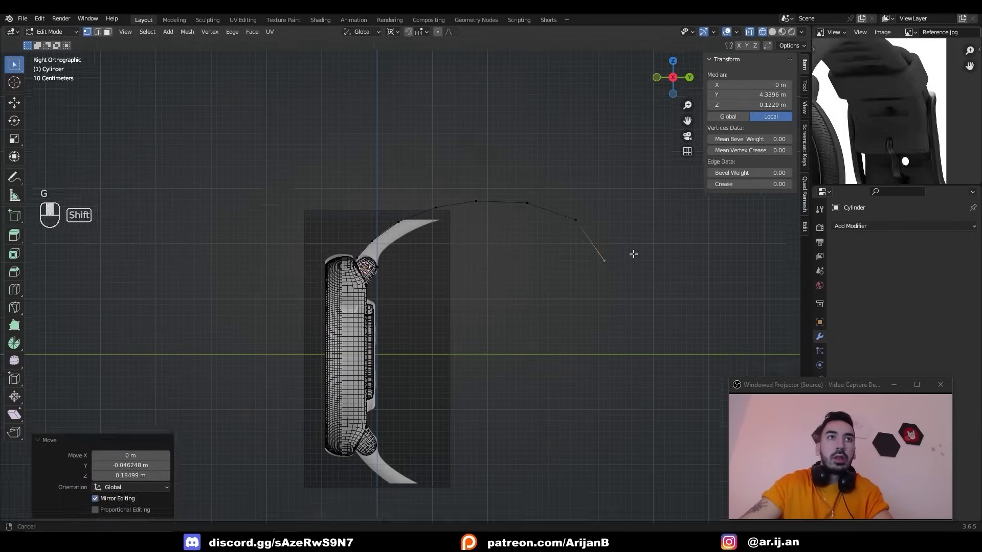
Extrude one more segment at the strap's end and move the last two vertex pairs outward for a rounder curve
middle_click_drag(635, 255, 634, 244, "shift")
left_click(644, 281)
key("a")
key("a")
key("b")
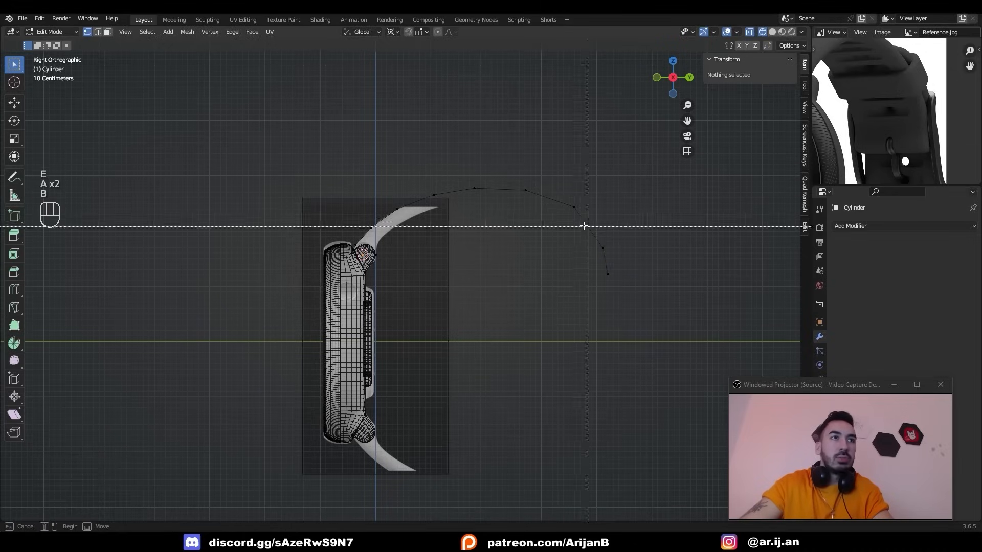
left_click_drag(585, 226, 630, 287)
key("g")
left_click(638, 279)
key("a")
key("a")
mouse_move(903, 132)
middle_mouse_down()
mouse_move(899, 113)
mouse_move(908, 127)
middle_mouse_up()
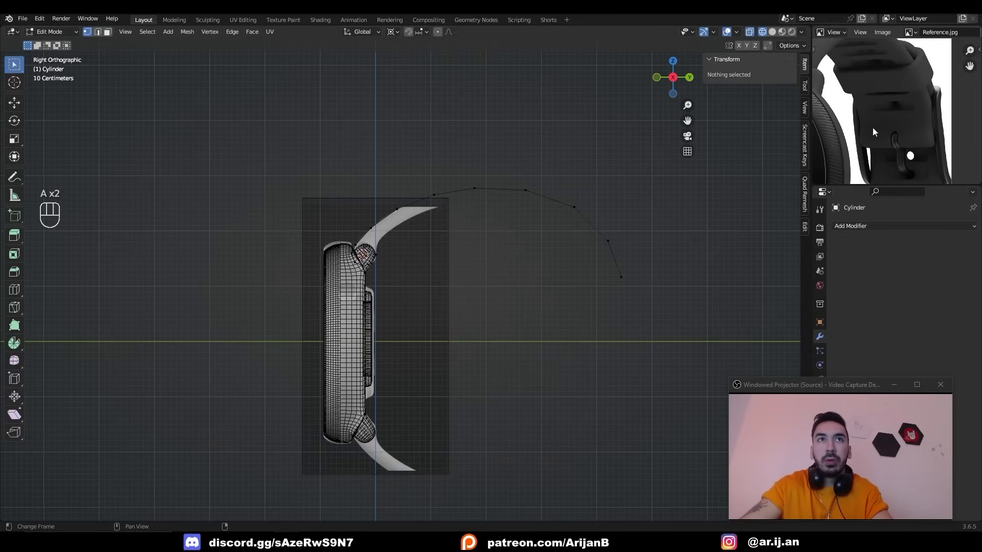
Undo the last six edits on the strap mesh
key("ctrl+z")
key("ctrl+z")
key("ctrl+z")
key("ctrl+z")
key("ctrl+z")
key("ctrl+z")
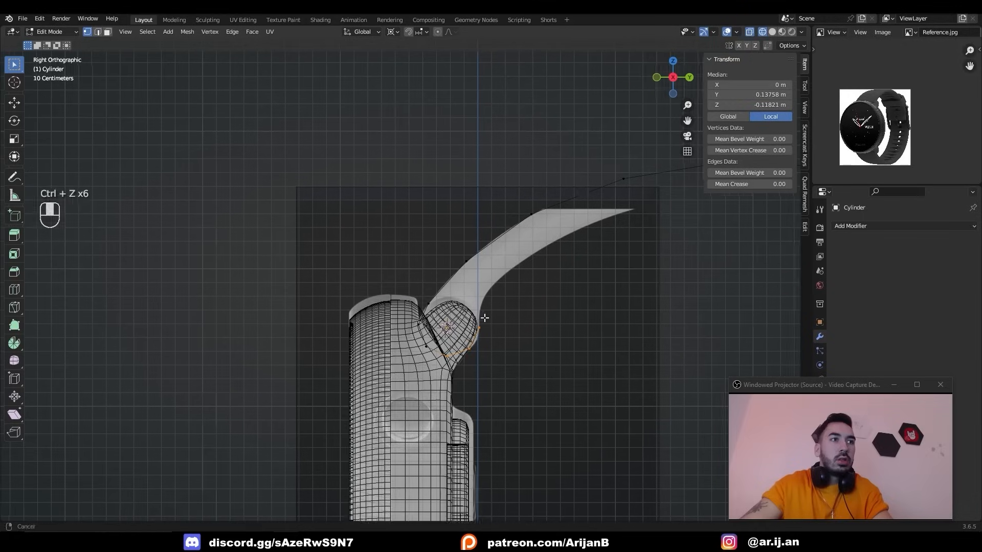
Delete the leftover cylinder vertices at the upper lug and select the entire strap profile
key("z")
key("z")
key("a")
key("a")
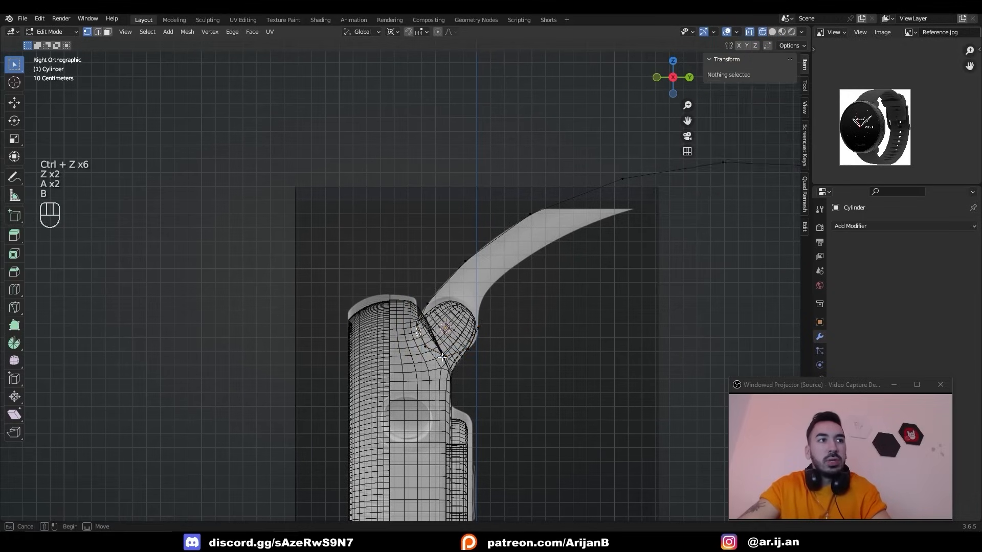
key("b")
key("b")
left_click_drag(435, 317, 494, 353)
key("x")
left_click(515, 293)
key("a")
middle_click_drag(515, 292, 419, 298, "shift")
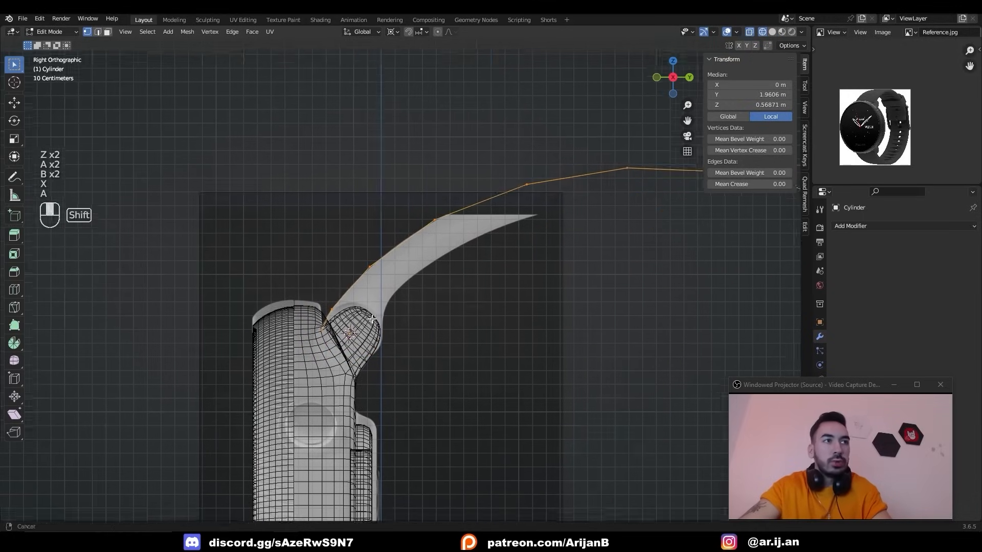
Extrude the whole strap profile and shrink it inward along its normals to give the strap a thickness of about 0.25 m
scroll(419, 298, "down", 2)
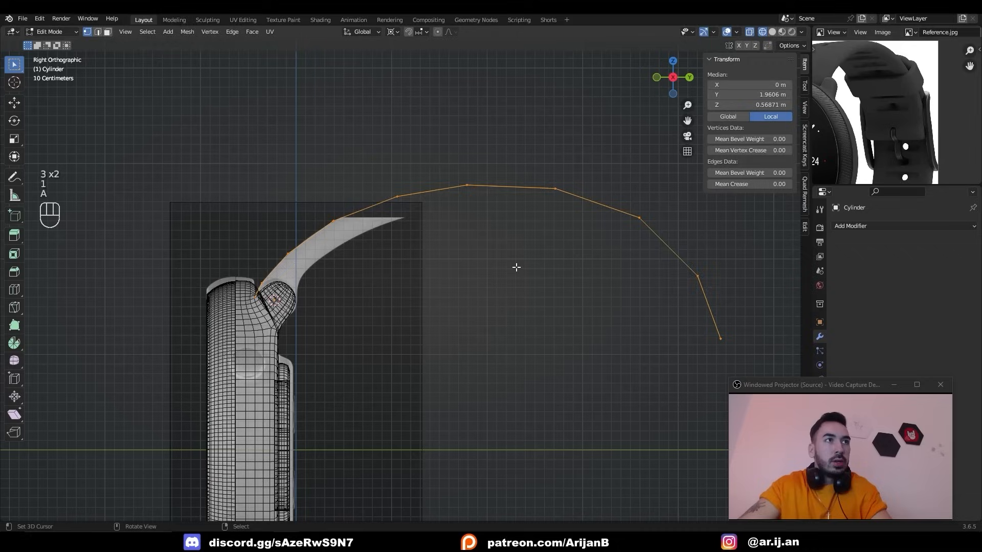
key("g")
key("e")
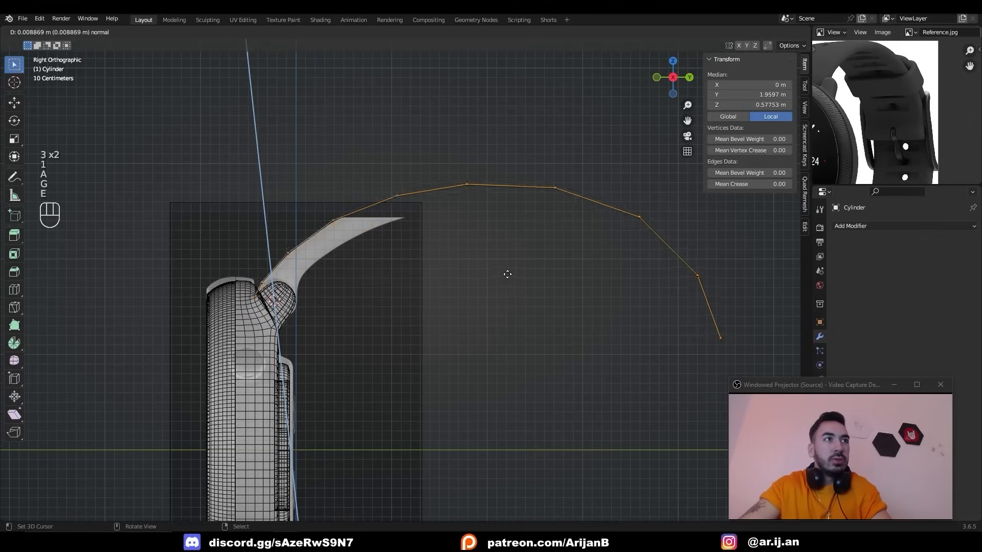
right_click(508, 274)
key("alt+s")
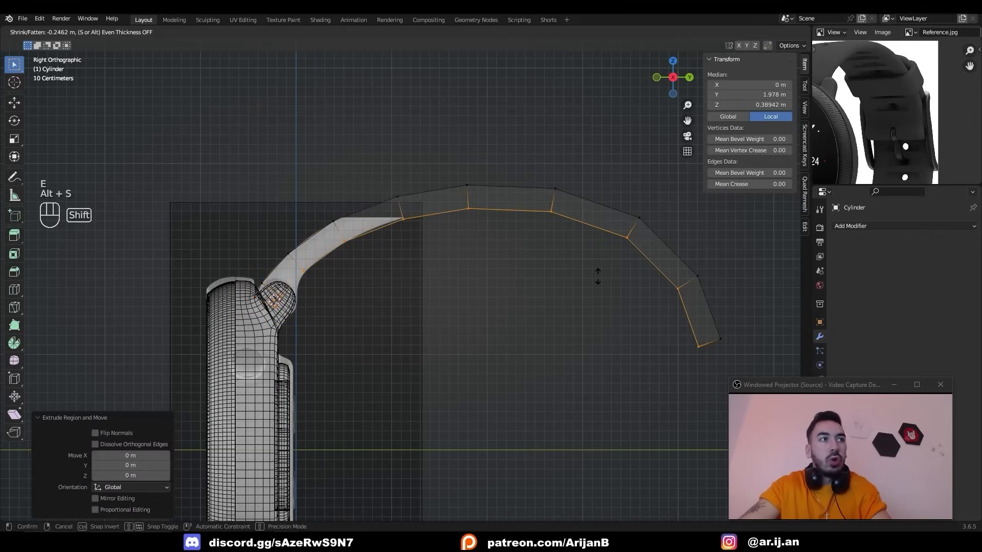
left_click(594, 269, "shift")
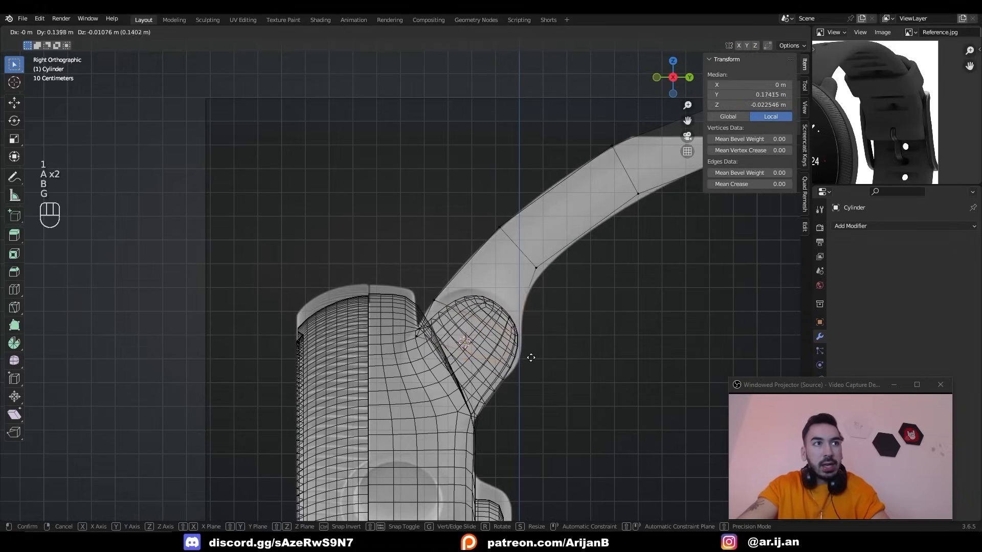
Move the strap's inner vertices at the upper lug so the strap's start follows the side reference image
key("a")
key("a")
key("b")
left_click_drag(440, 317, 532, 369)
key("g")
left_click(529, 371)
Move the inner edge of the strap's last segment inward to thicken the strap's free end
key("3")
key("a")
key("a")
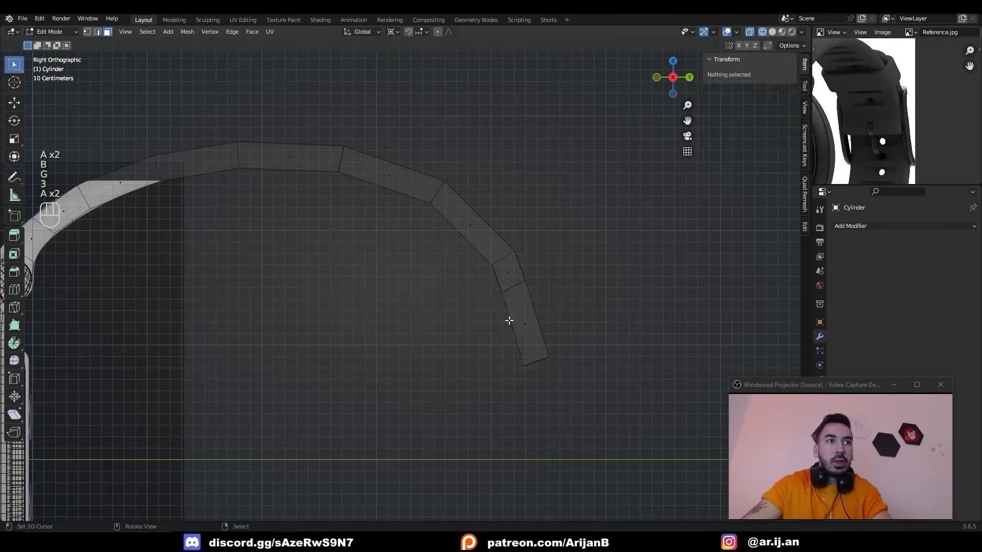
left_click(509, 321)
key("g")
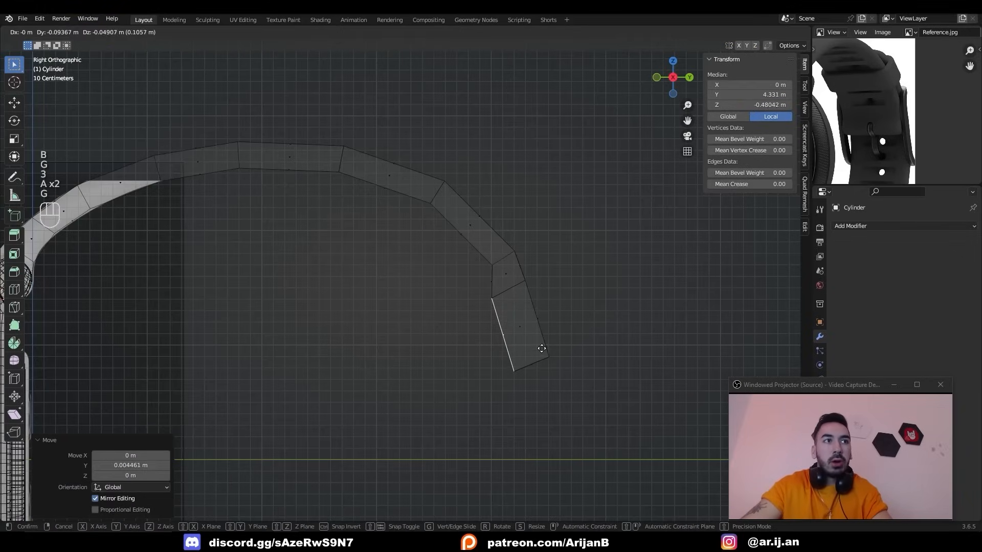
left_click(542, 348)
key("a")
key("a")
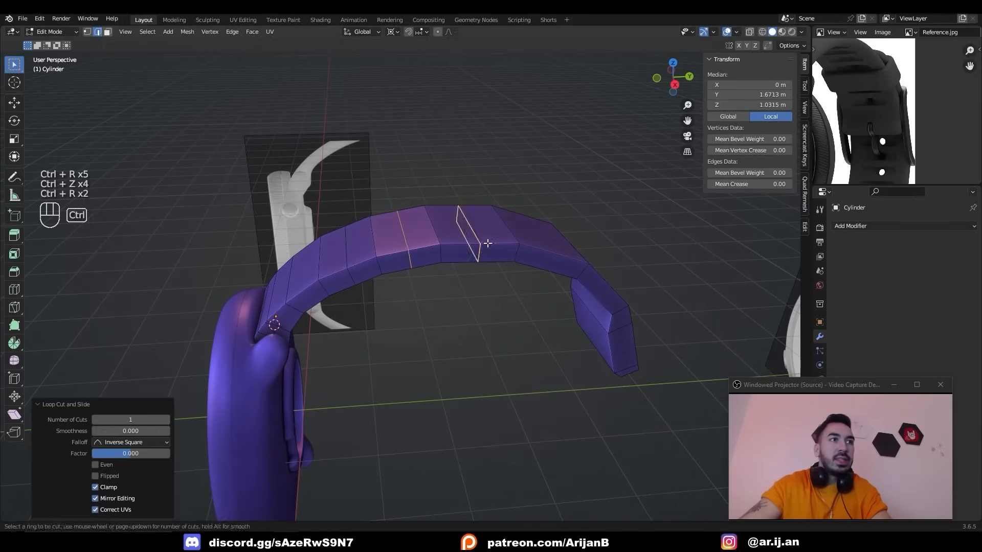
Replace the last crosswise loop cut with a centered one in the strap's far curved segment
right_click(548, 234)
key("ctrl+z")
key("ctrl+r")
left_click(545, 246)
right_click(546, 248)
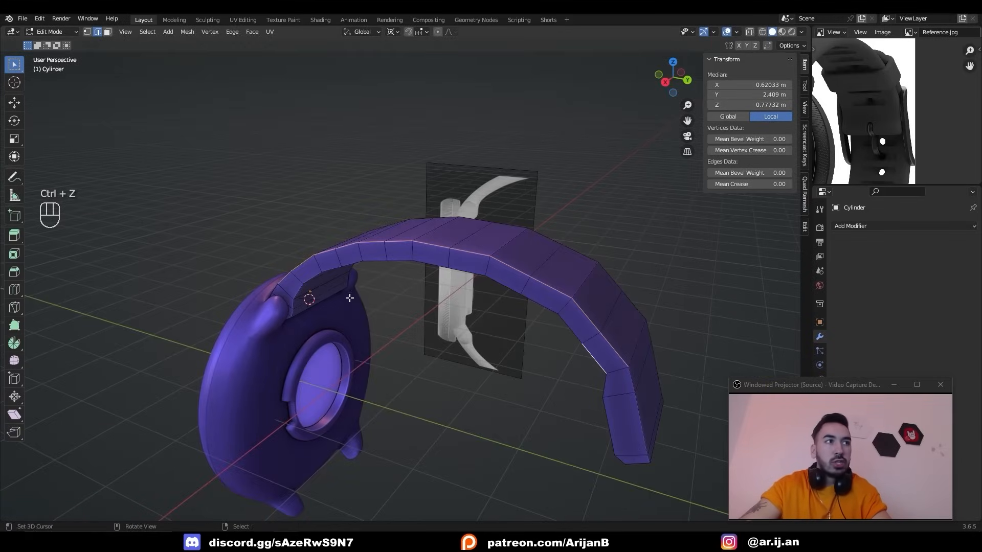
Select the long edge loops on both sides of the strap, then even them out with LoopTools Space and Relax
left_click(299, 289, "ctrl")
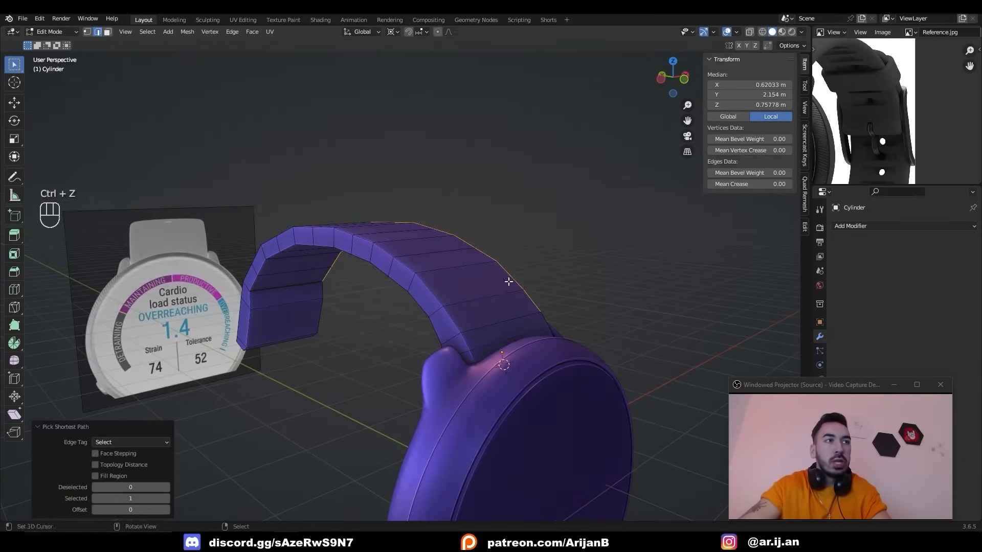
left_click(449, 324, "shift")
key("w")
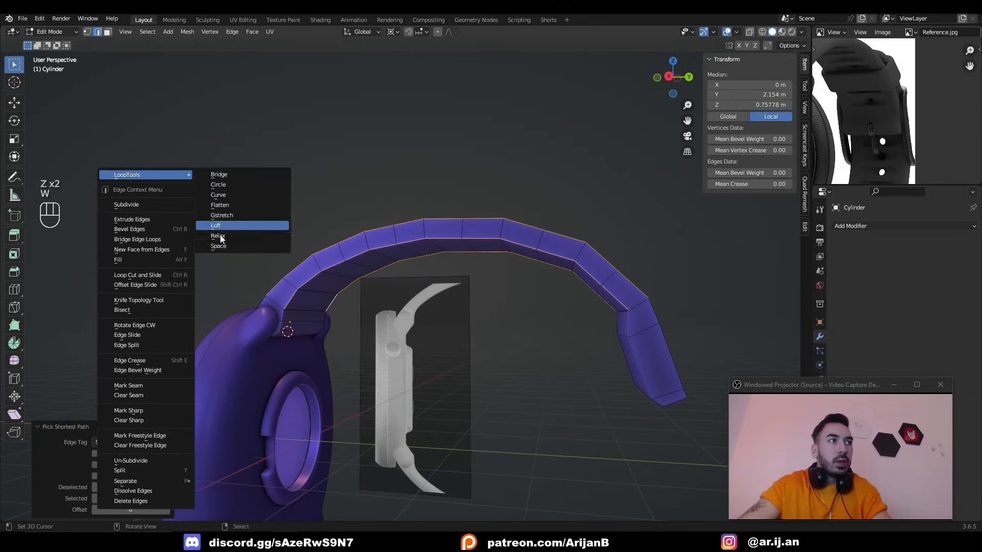
left_click(233, 222)
middle_click_drag(229, 246, 269, 213)
key("w")
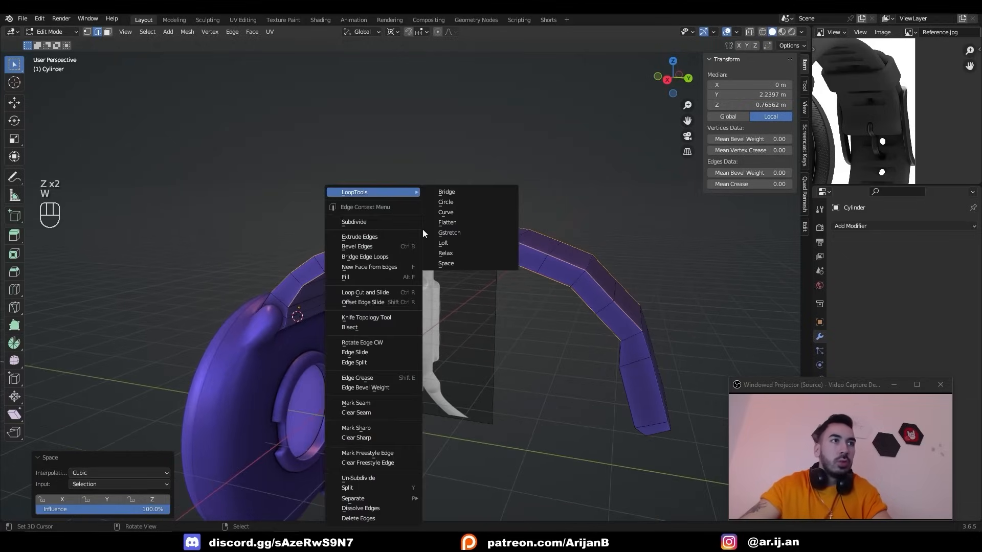
left_click(445, 254)
middle_click_drag(325, 266, 397, 239)
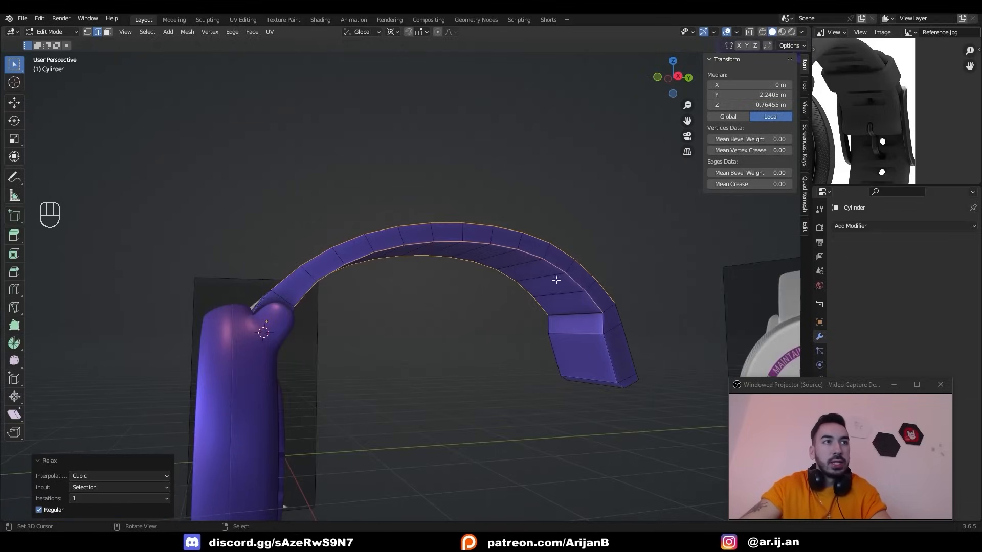
Add centered crosswise loop cuts to successive strap segments from near the watch case to the top of the curve
middle_click_drag(557, 281, 412, 260)
key("ctrl+r")
double_click(360, 267)
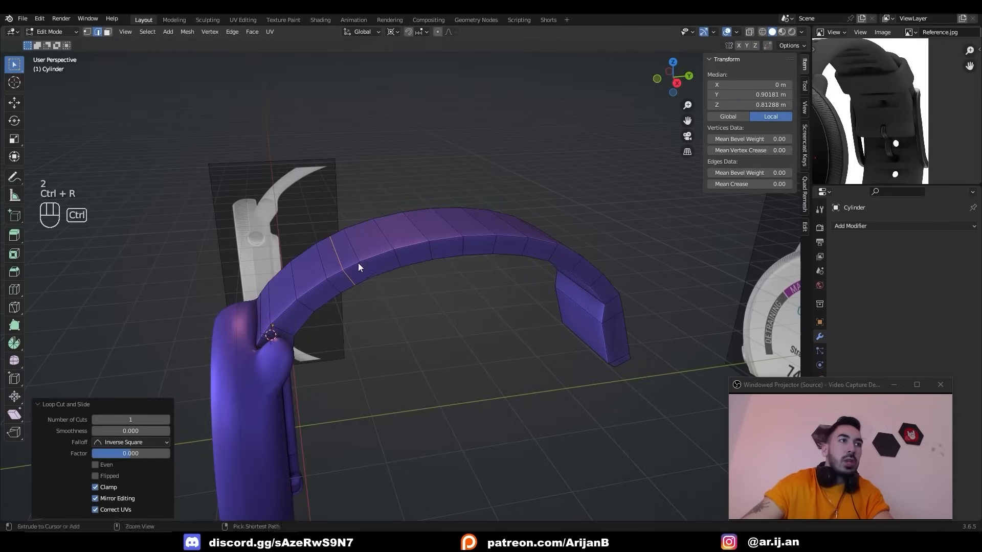
key("ctrl+r")
double_click(379, 257)
key("ctrl+r")
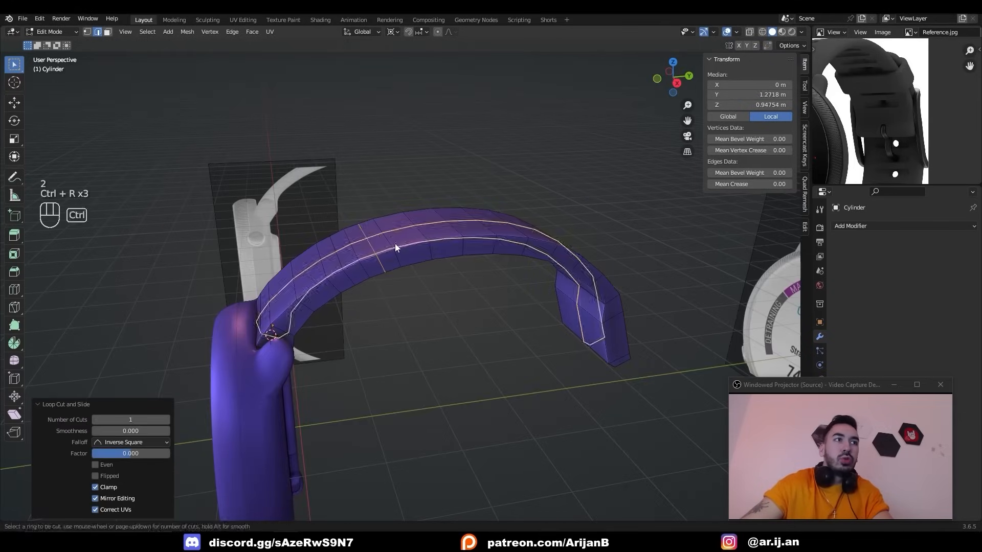
key("ctrl+z")
key("ctrl+r")
key("ctrl+r")
key("ctrl+r")
key("ctrl+r")
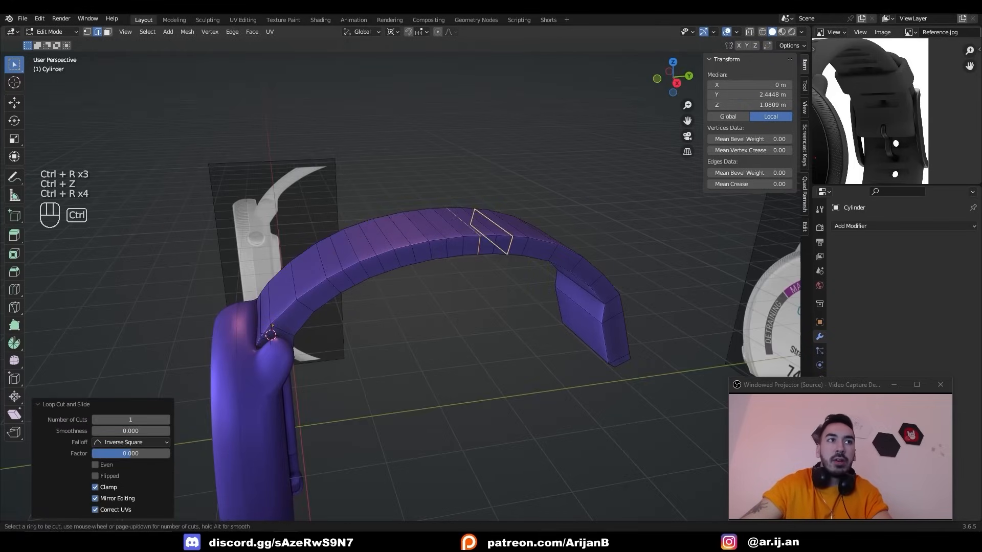
double_click(509, 243)
Select the crosswise face loop at the top of the strap and examine the strap's inner grooves in the reference image
key("3")
left_click(511, 242, "alt")
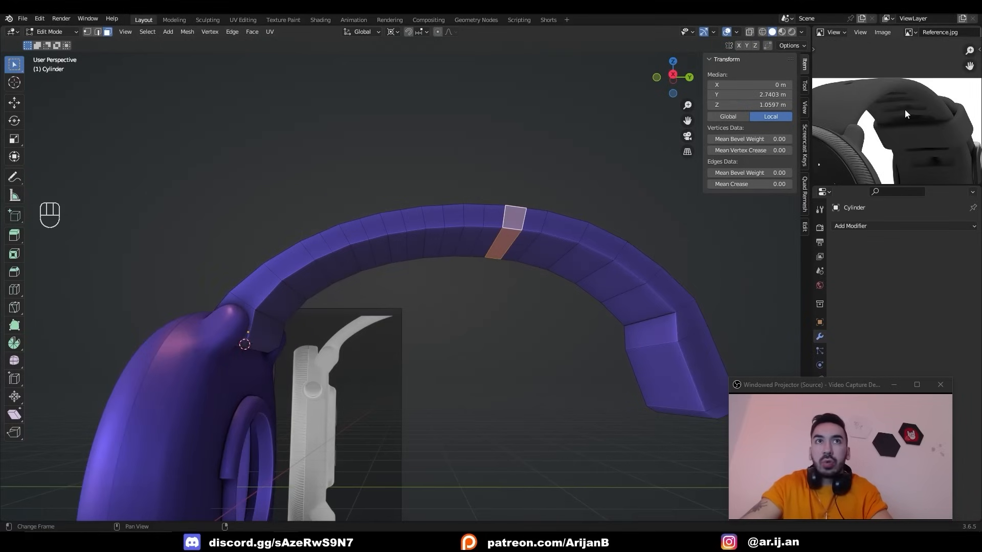
scroll(906, 114, "up", 3)
scroll(893, 102, "down", 3)
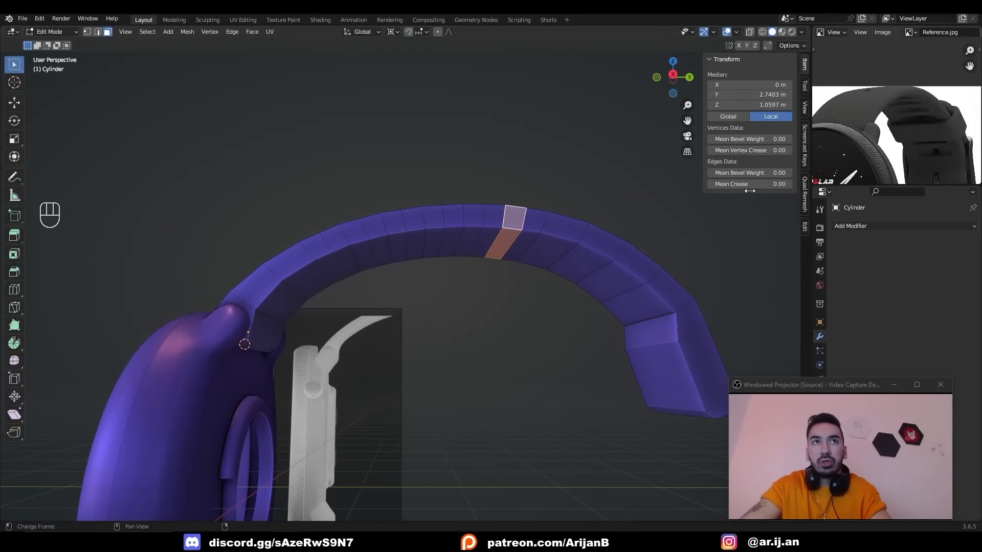
Even out the selected long strap edges again with LoopTools Space and Relax
key("w")
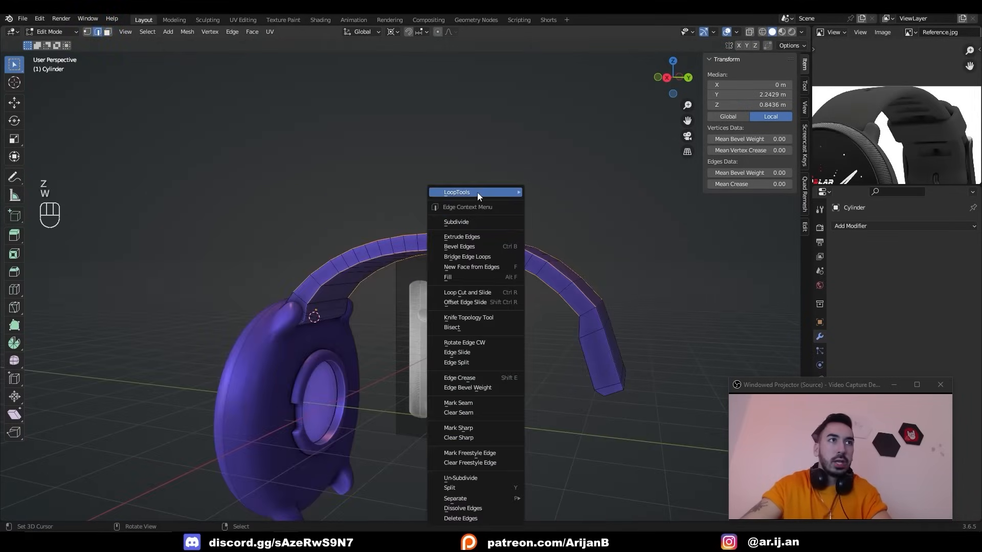
mouse_move(478, 196)
left_click(548, 257)
key("w")
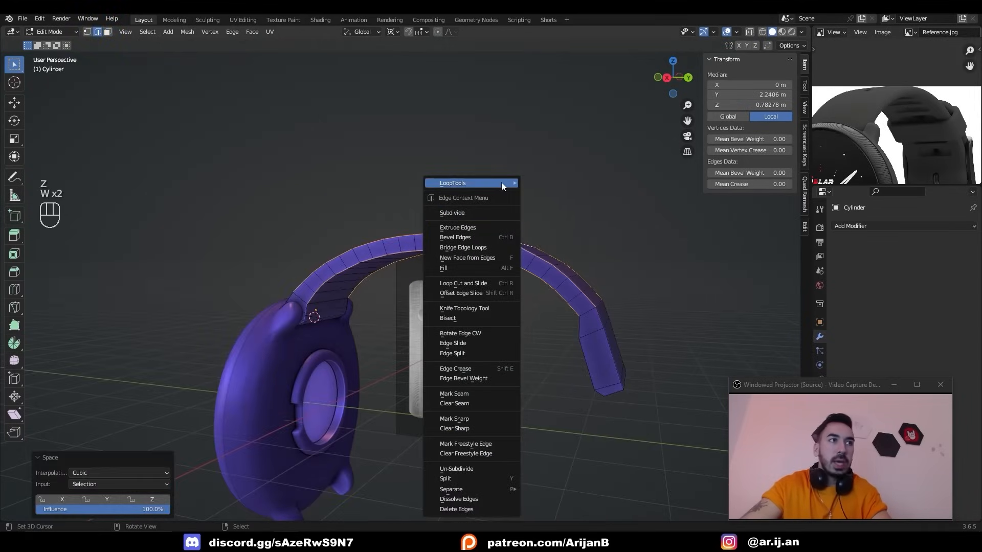
mouse_move(499, 184)
left_click(568, 250)
Add five evenly spaced lengthwise loop cuts along the strap
middle_click_drag(568, 249, 498, 290)
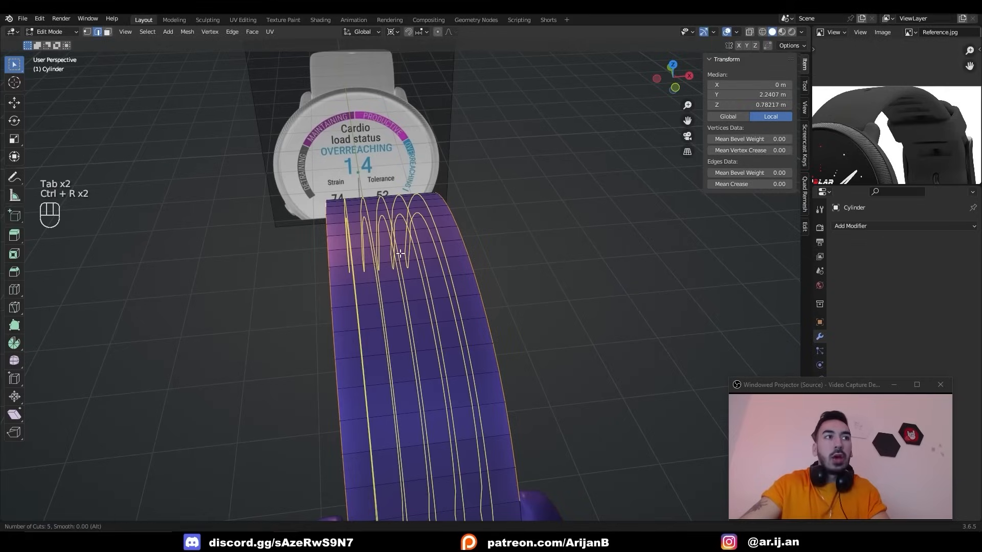
left_click(400, 252)
middle_click_drag(399, 252, 412, 237)
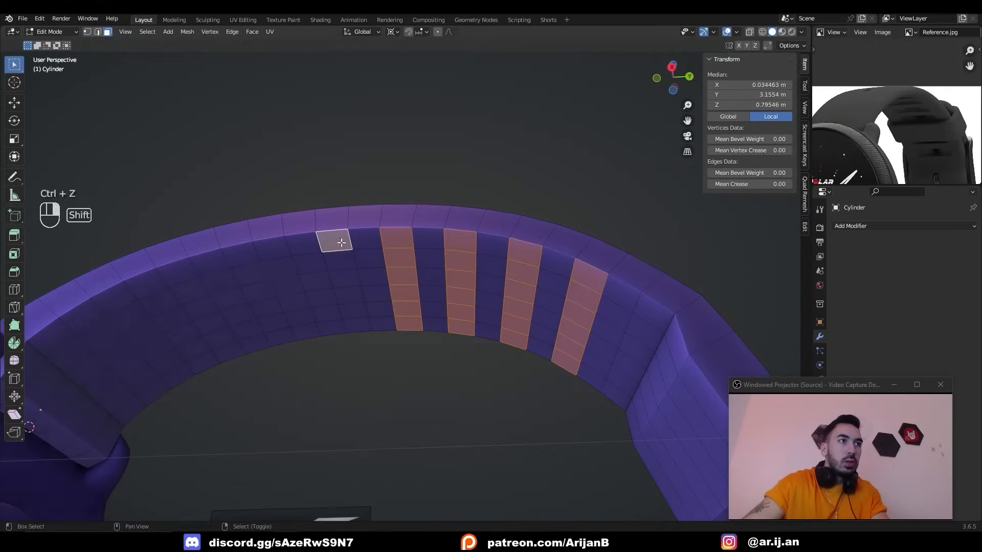
Extend the selection of alternate crosswise face strips along the strap's inner side toward the watch case
left_click(355, 326, "ctrl")
left_click(269, 247, "shift")
left_click(305, 329, "ctrl")
left_click(208, 261, "shift")
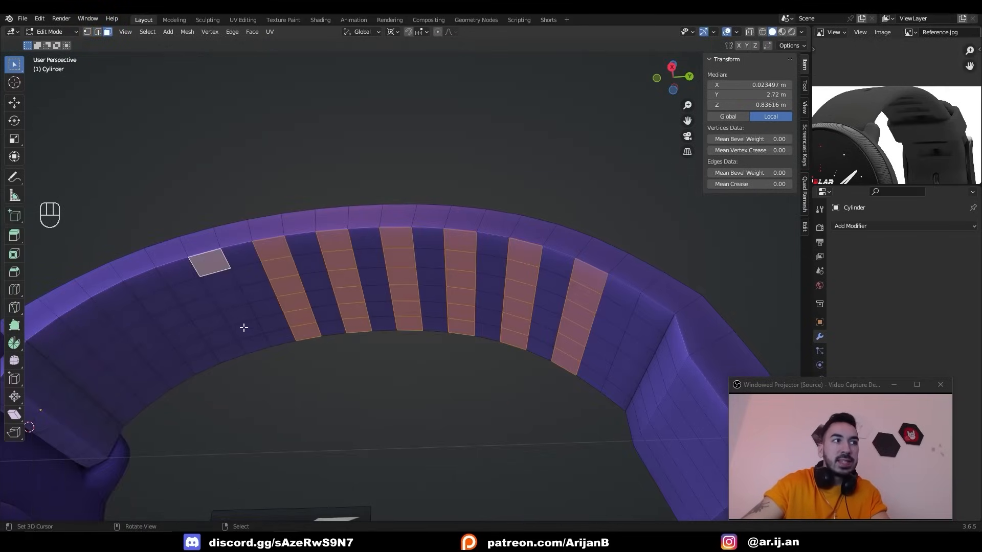
left_click(245, 332, "ctrl")
middle_click_drag(245, 331, 332, 332, "shift")
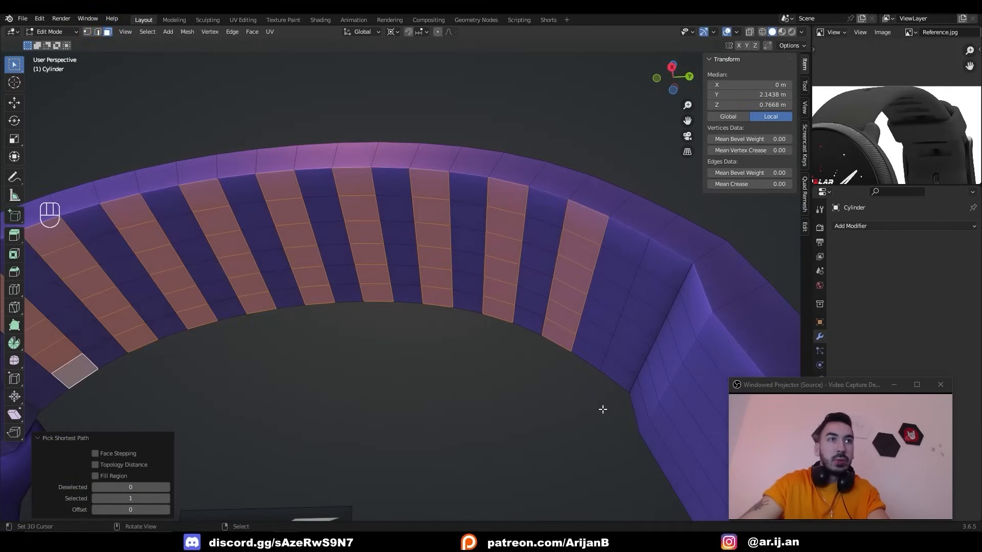
Inset the selected face strips with a thickness of 0.04 m
key("i")
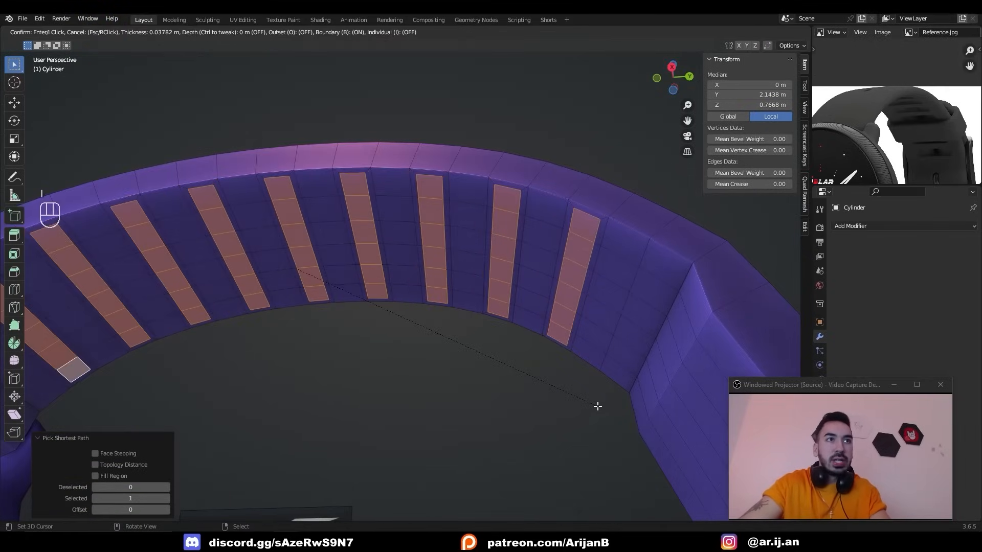
double_click(121, 454)
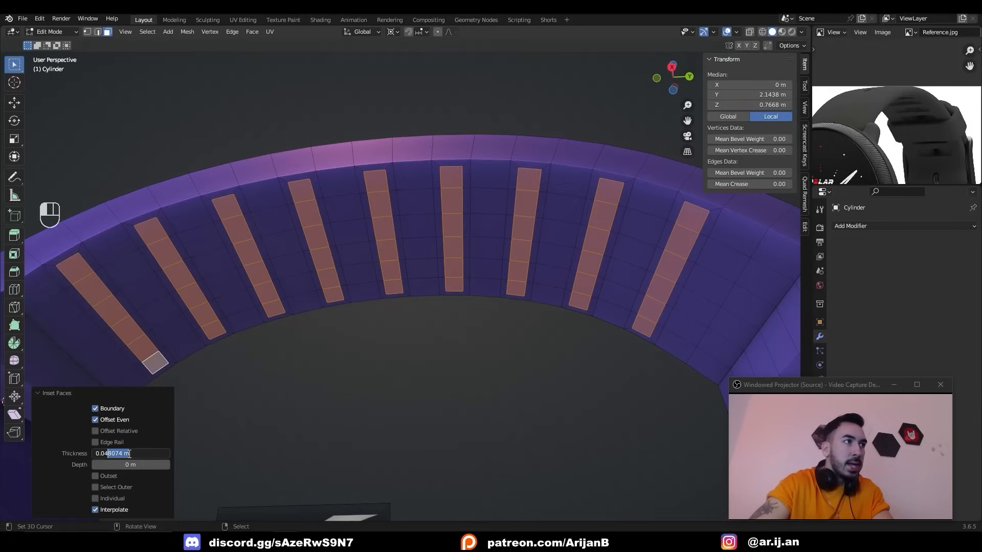
key("BackSpace")
key("Return")
Extrude the inset strips and recess them into the strap with a Shrink/Fatten offset of 0.03 m
middle_click_drag(494, 298, 473, 305)
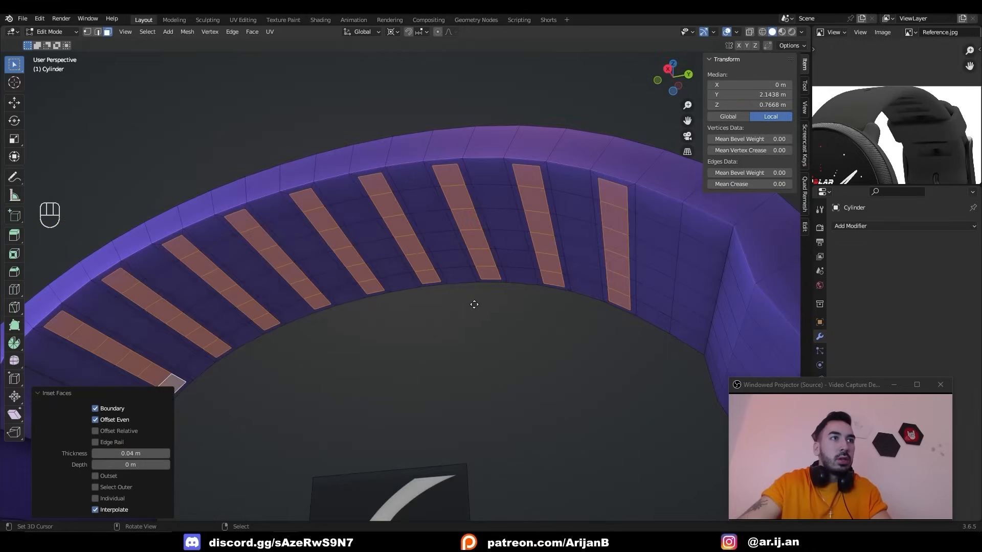
key("e")
right_click(481, 293)
key("alt+s")
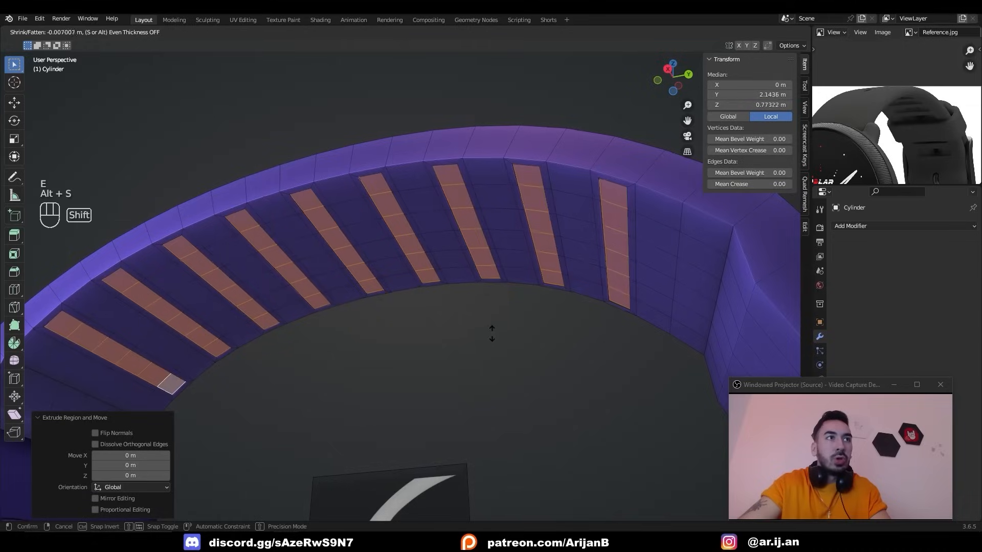
left_click(189, 400)
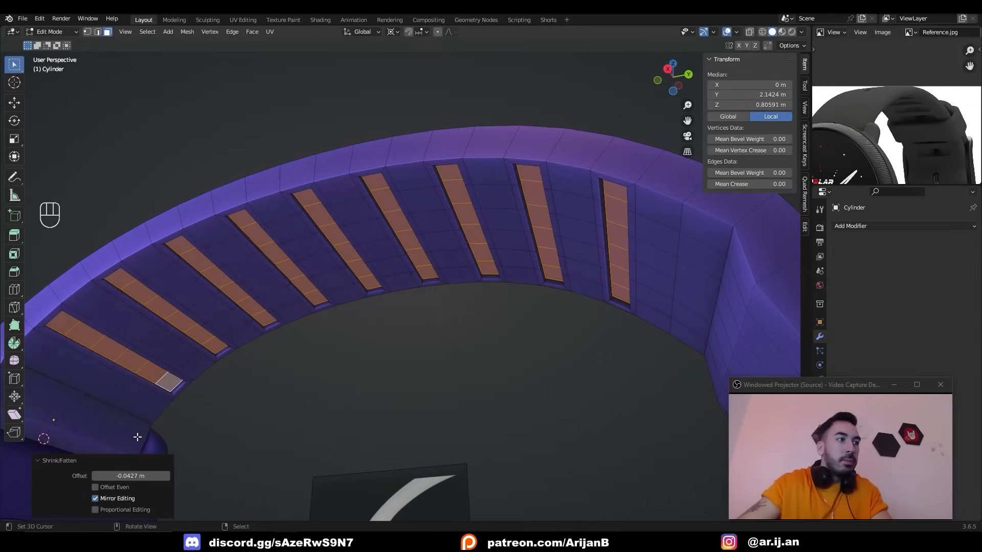
left_click_drag(153, 476, 123, 476)
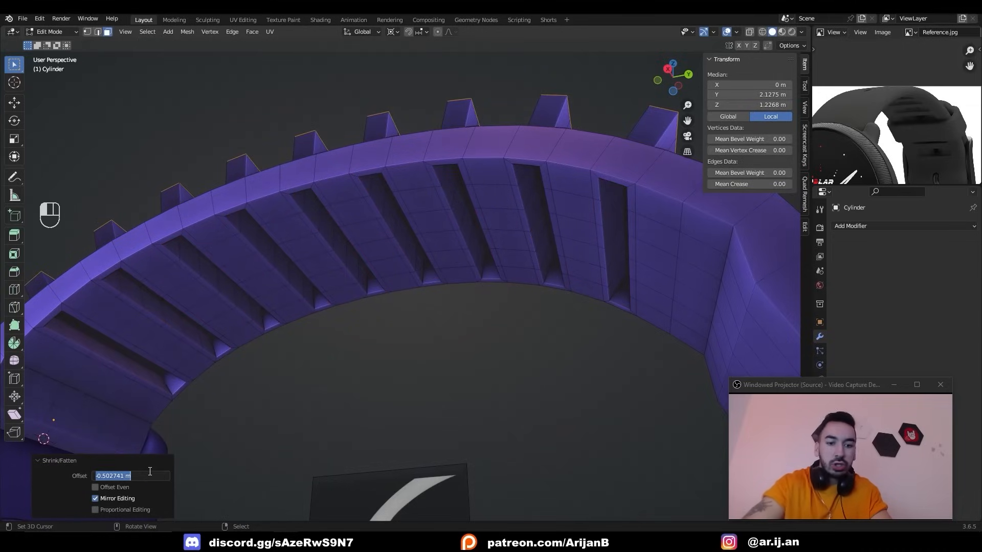
left_click(150, 473)
type("0.03")
key("Return")
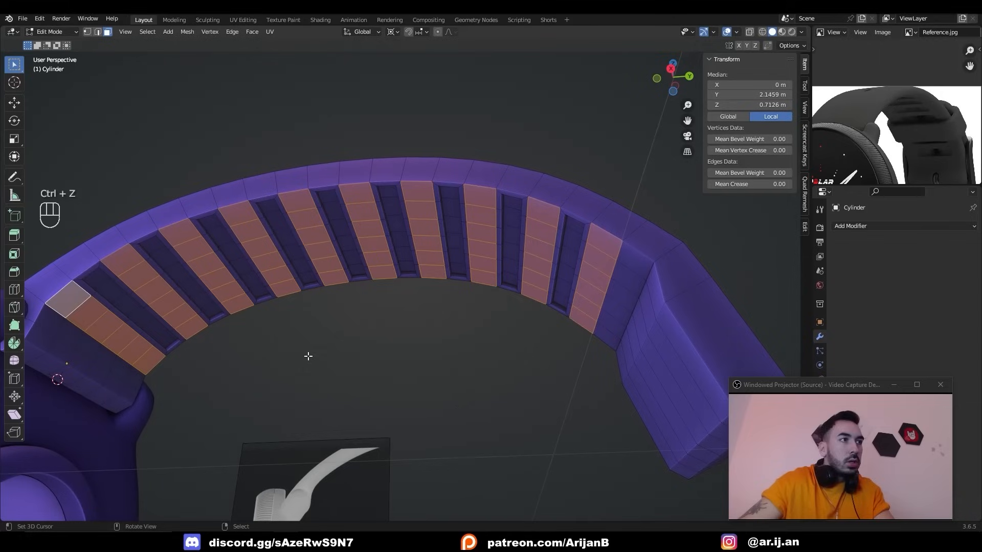
Inset the remaining strips between the grooves, extrude them and recess them with a Shrink/Fatten offset of -0.04 m
key("i")
left_click(181, 479)
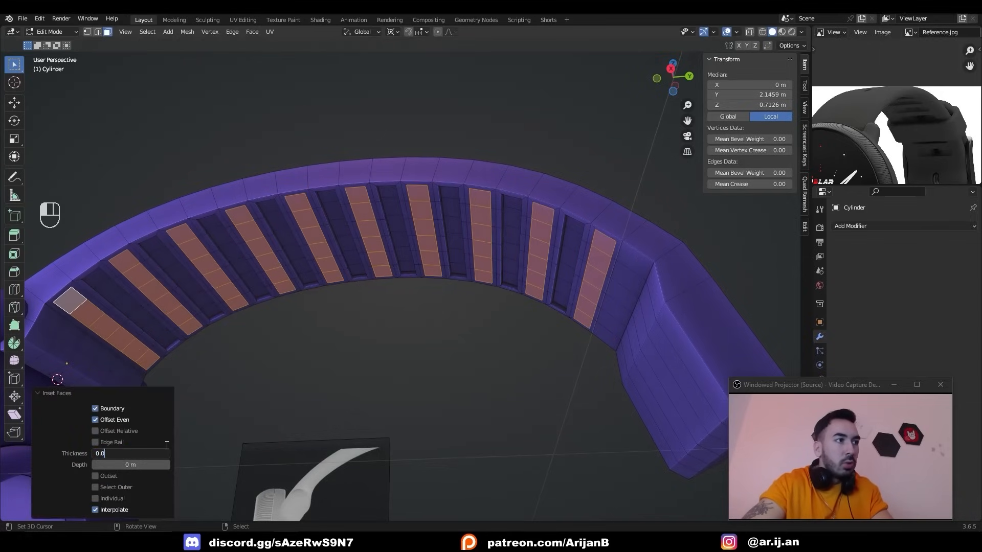
key("e")
key("alt+s")
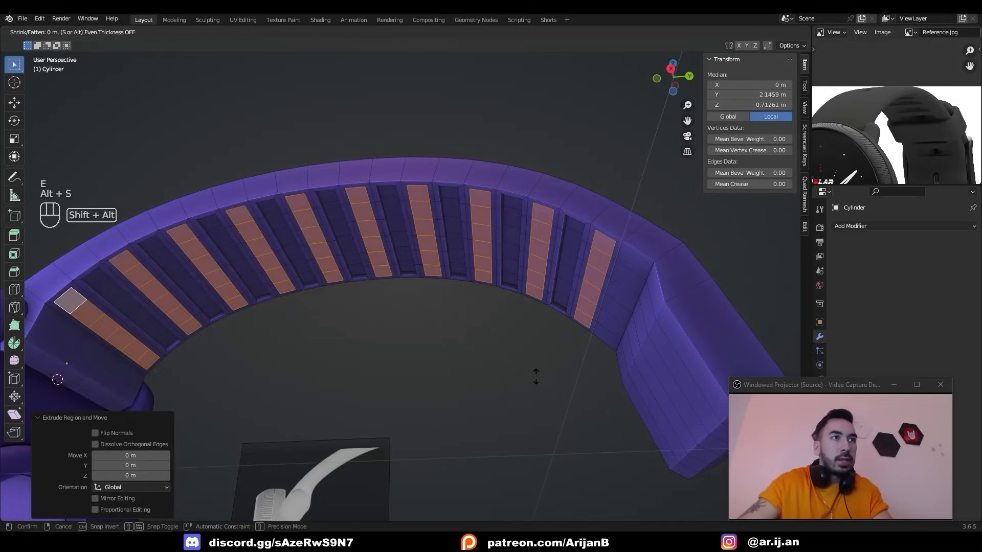
left_click(540, 390)
left_click(119, 477)
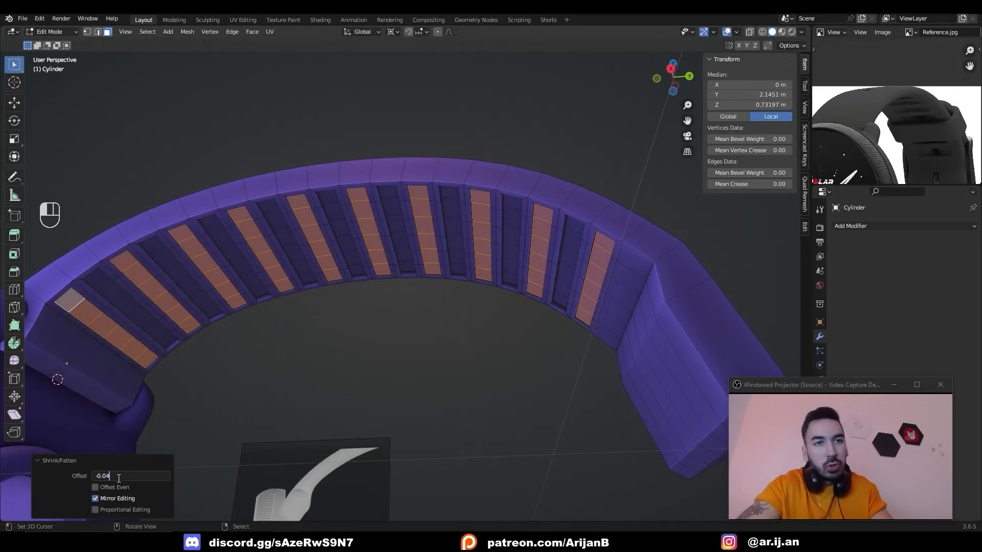
Scale the entire strap along the X axis to about 0.86 to narrow it between the lugs
key("s")
key("x")
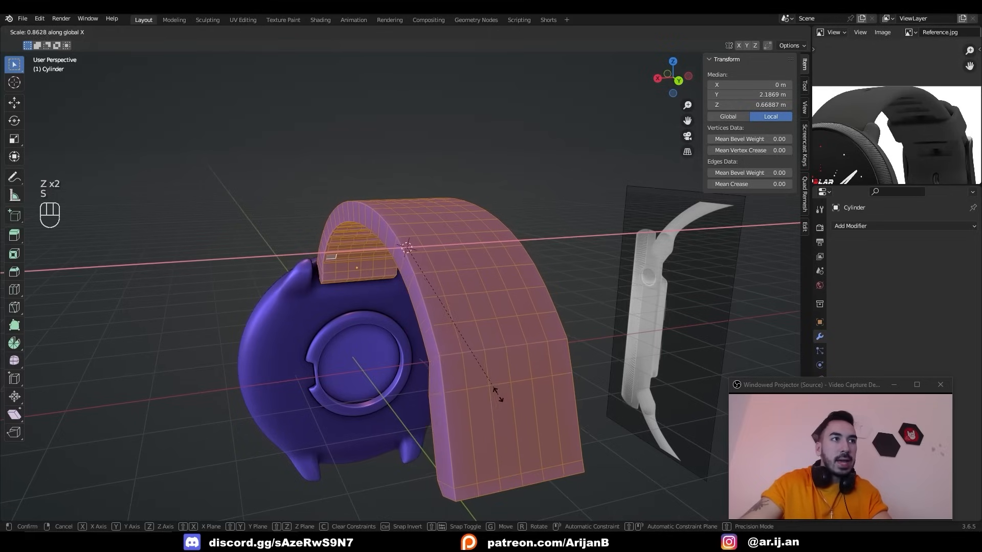
left_click(492, 390)
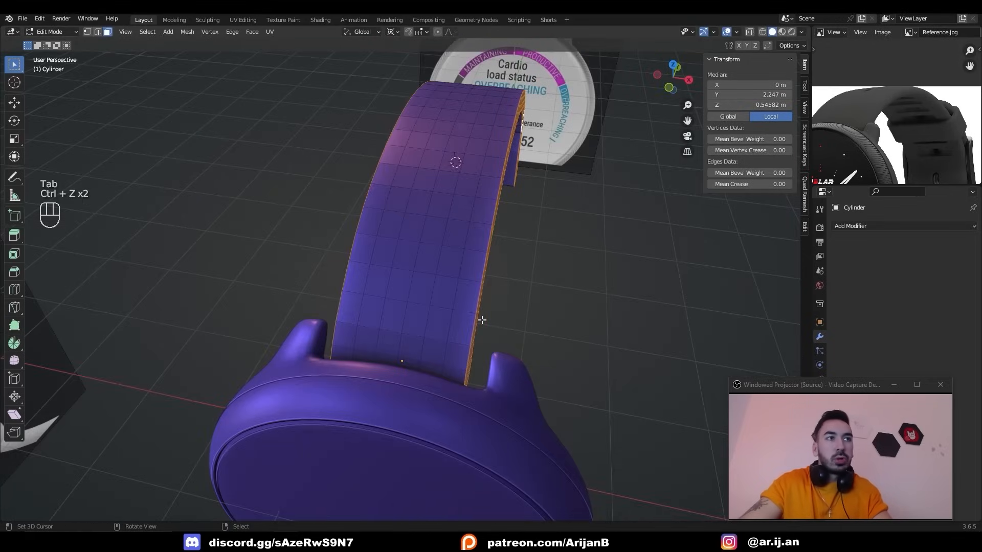
Extrude the strap's side border edges and scale them along the X axis
right_click(483, 320)
key("s")
key("x")
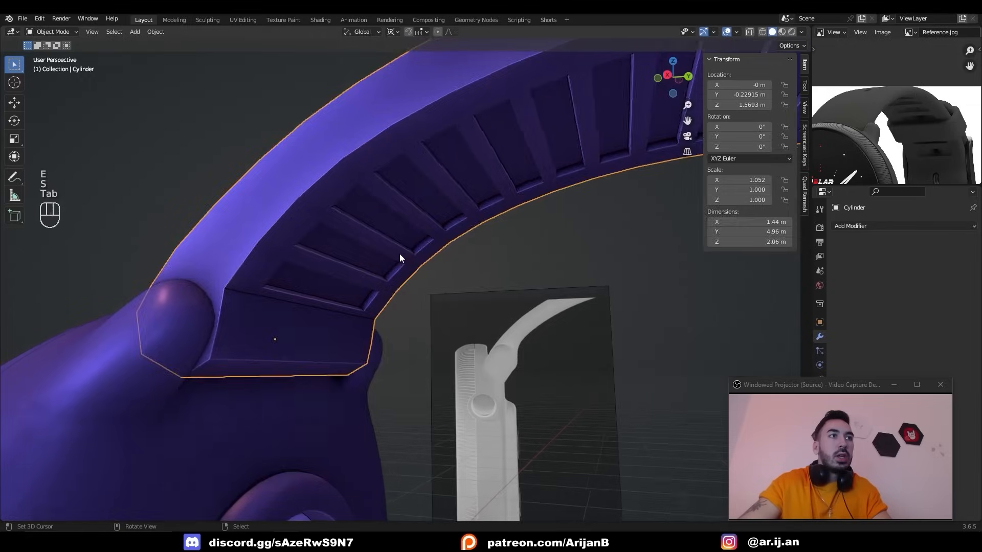
Merge the strap's duplicate vertices by distance at 0.0001 m and recalculate its normals
middle_click_drag(401, 256, 318, 213)
key("3")
key("Tab")
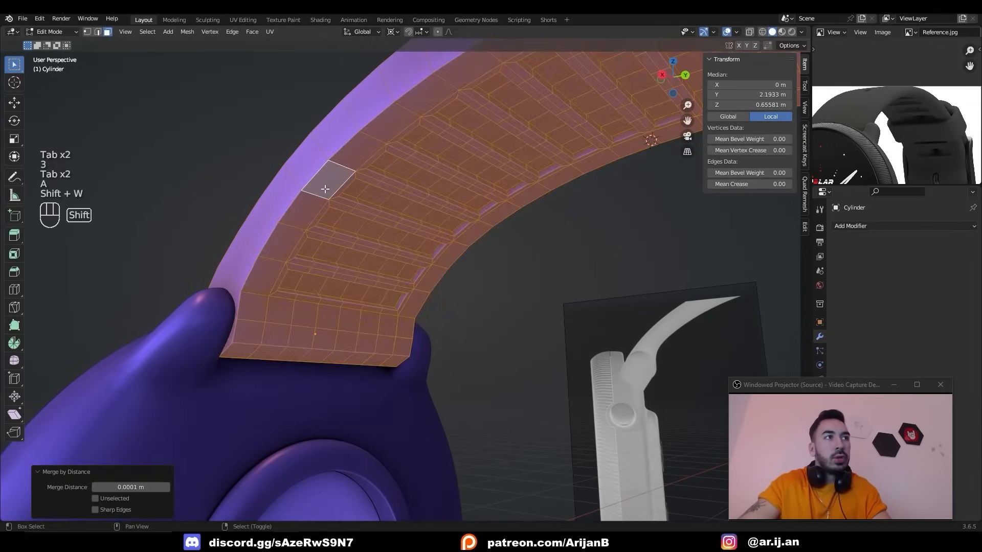
key("shift+n")
Add a Subdivision modifier with one viewport level to the strap
key("Tab")
key("ctrl+1")
middle_click_drag(325, 186, 621, 308)
key("Tab")
key("Tab")
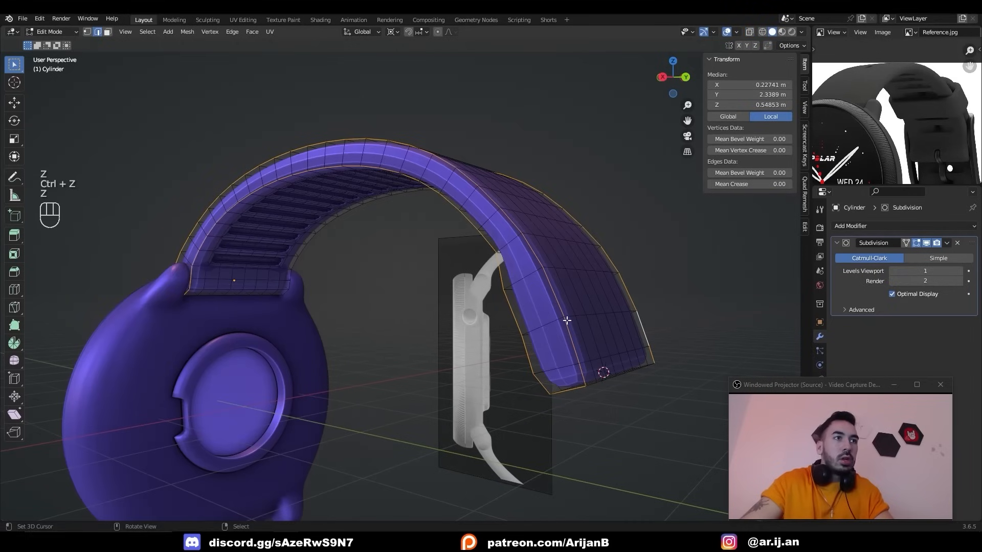
Bevel the edge loops along both sides of the strap with 2 segments and a width of about 0.09 m
middle_click_drag(567, 394, 394, 396)
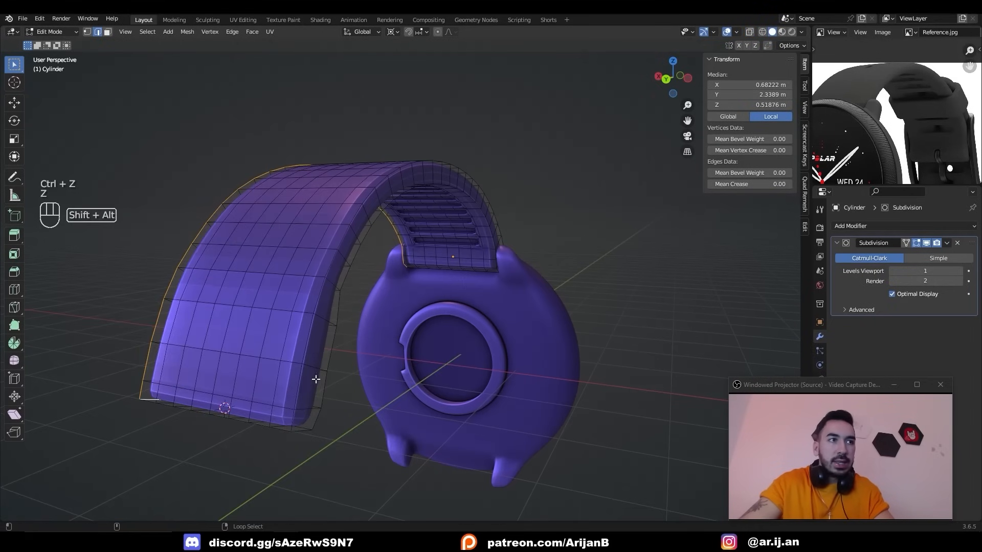
right_click(315, 379, "alt+shift")
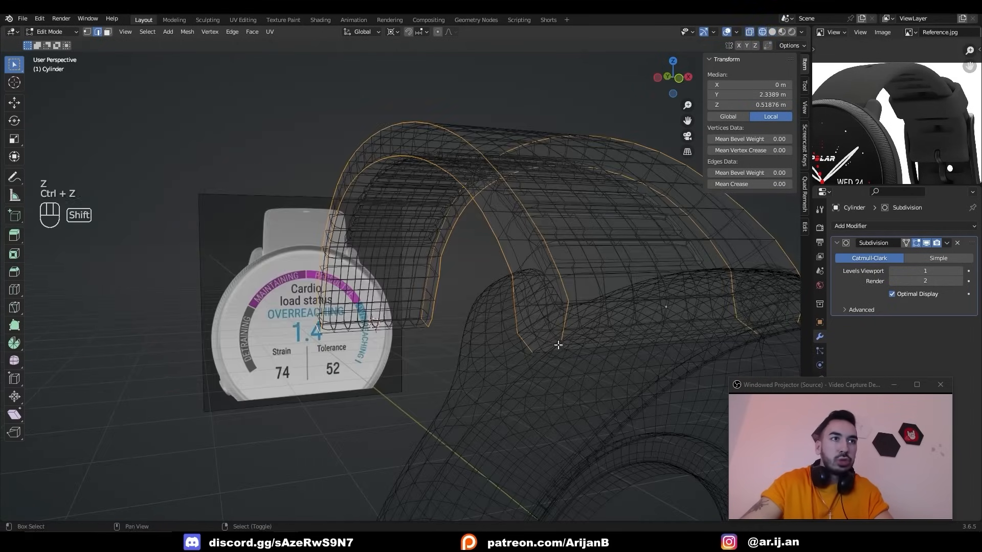
middle_click_drag(558, 345, 320, 319)
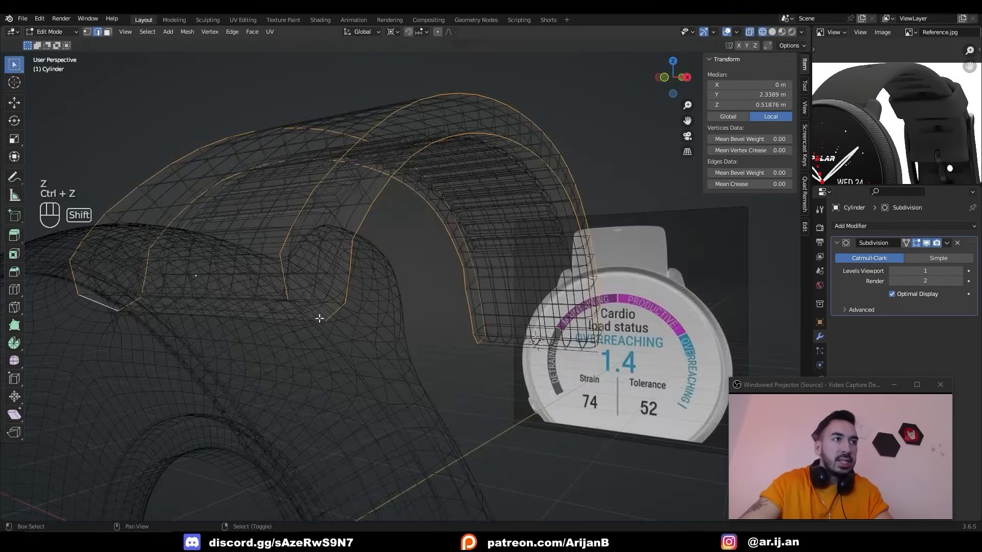
key("ctrl+b")
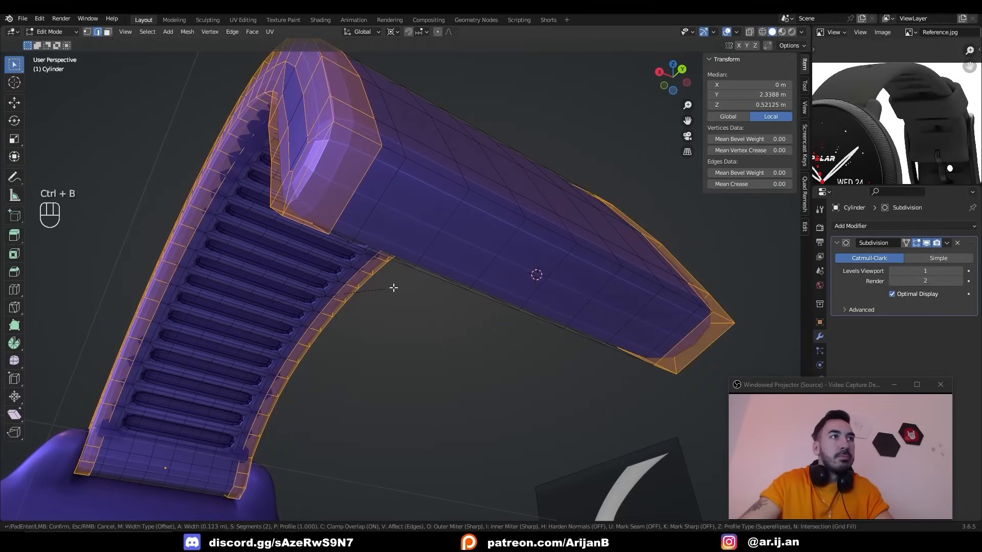
left_click(390, 285)
scroll(390, 284, "down", 5)
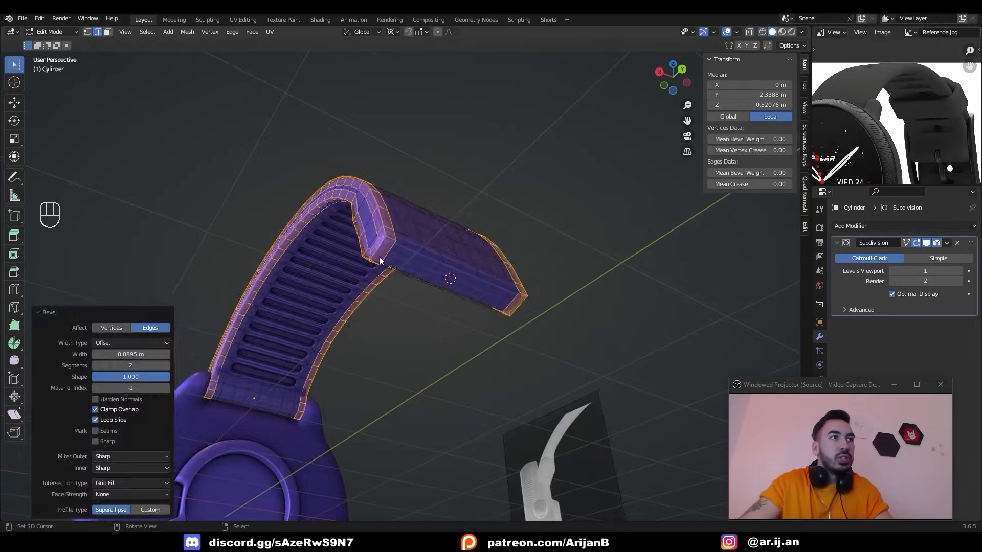
Apply smooth shading to the strap object and check its surface from several sides
key("Tab")
middle_click_drag(379, 257, 450, 329)
middle_click_drag(347, 261, 431, 255)
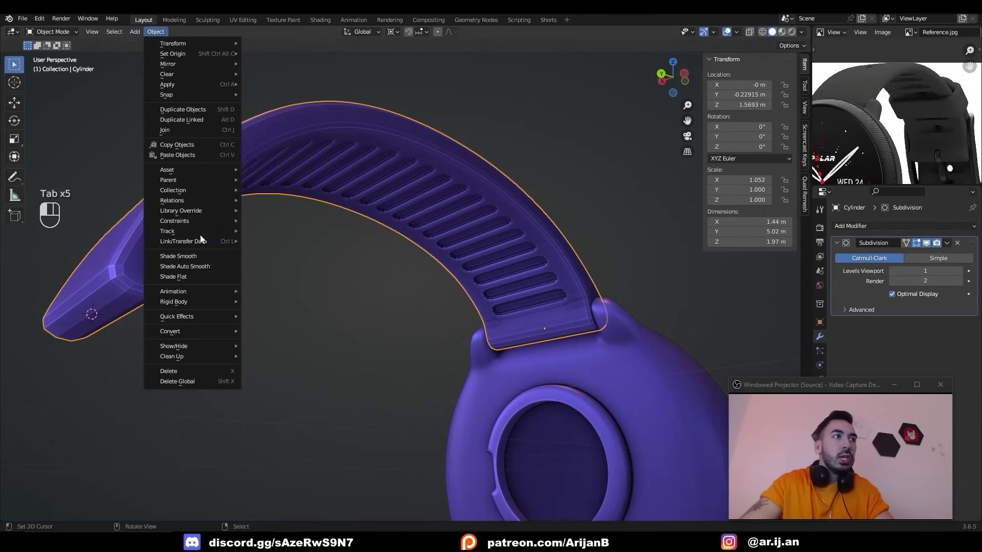
left_click(199, 258)
middle_click_drag(200, 259, 446, 238)
key("a")
key("a")
middle_click_drag(446, 238, 327, 355)
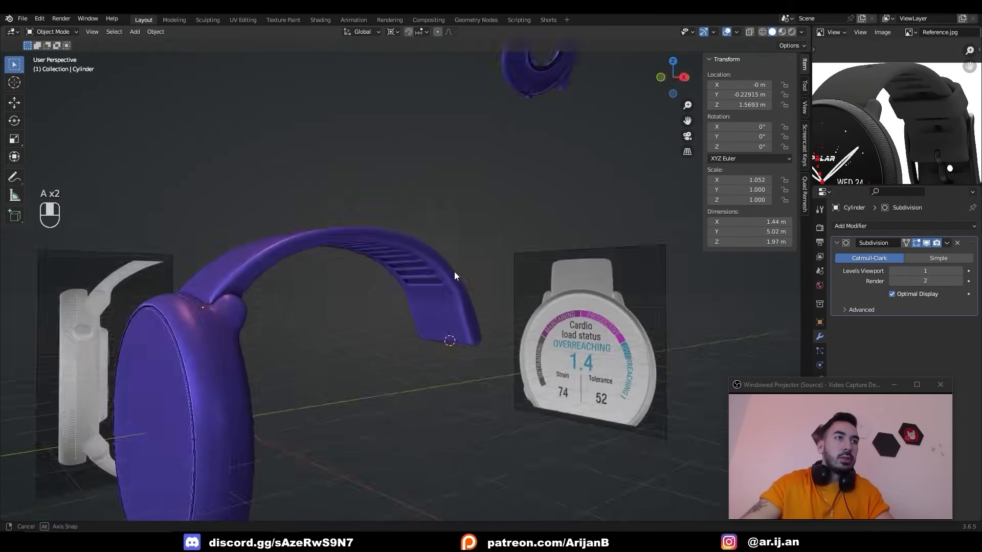
Snap the 3D cursor to the watch body, then duplicate the whole strap mesh and mirror the copy with a Z scale of -1
left_click(443, 303)
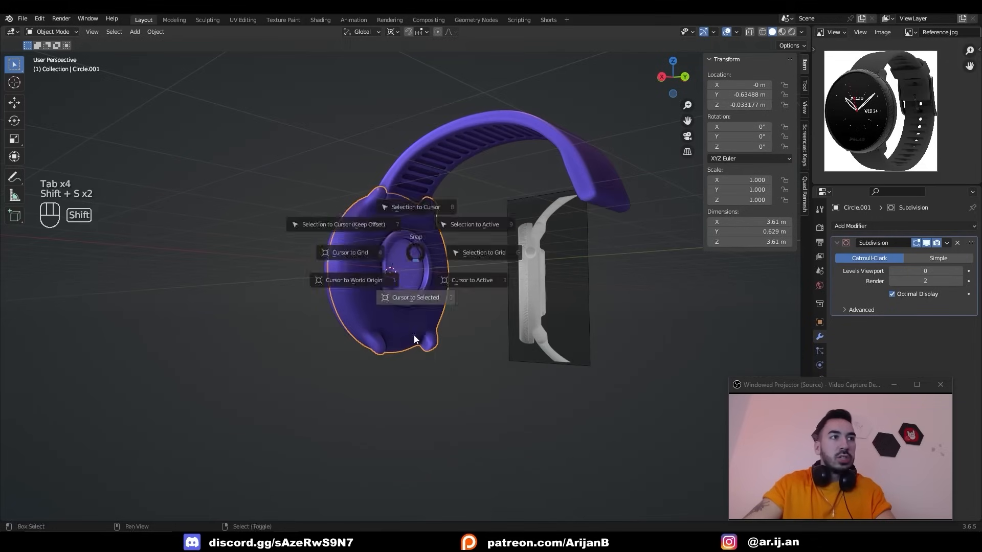
left_click(431, 181)
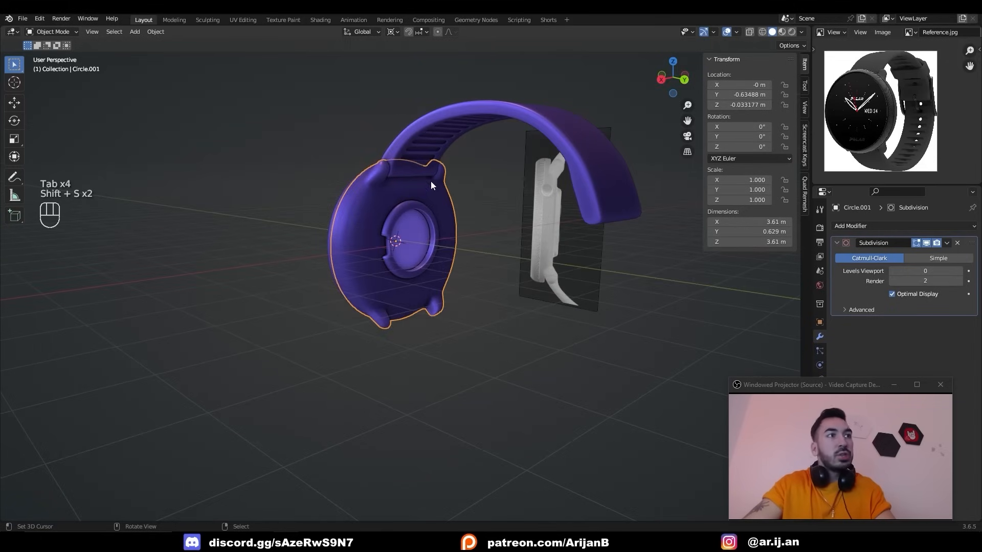
key("Tab")
key("a")
middle_click_drag(438, 204, 450, 237)
key("shift+d")
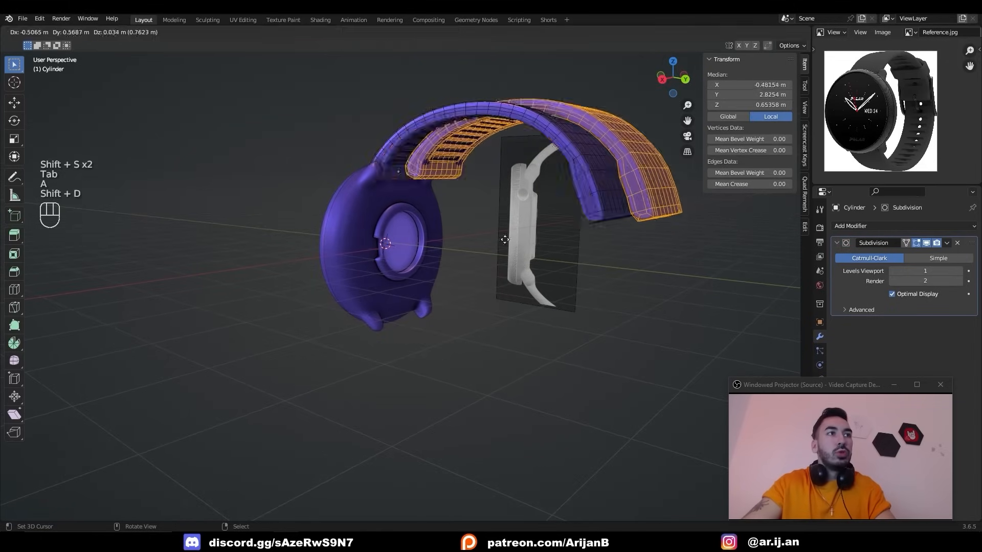
right_click(475, 240)
type("s-1")
key("Return")
Recalculate the normals of the mirrored lower strap
key("z")
key("shift+n")
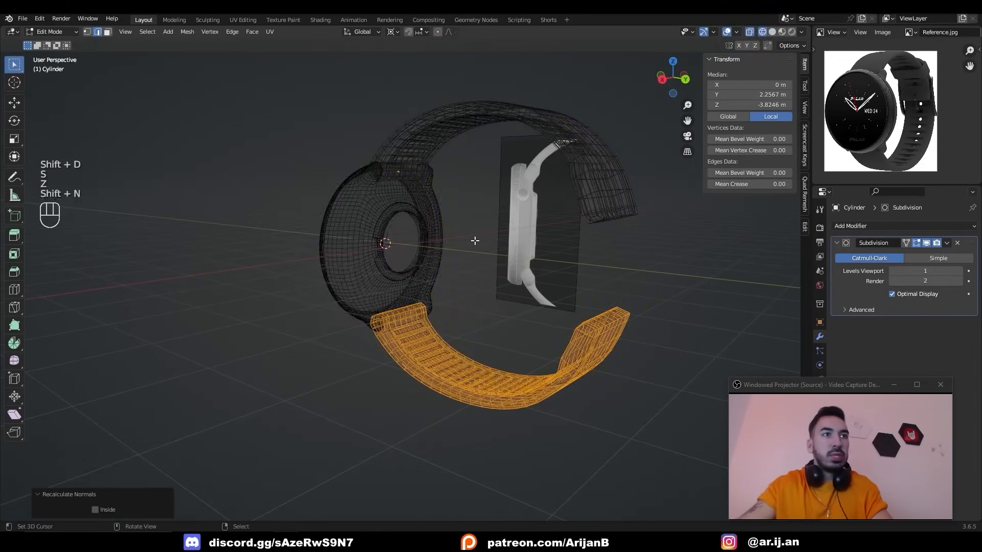
key("z")
middle_click_drag(475, 241, 500, 272)
scroll(349, 269, "down", 2)
key("Tab")
middle_click_drag(349, 269, 467, 305)
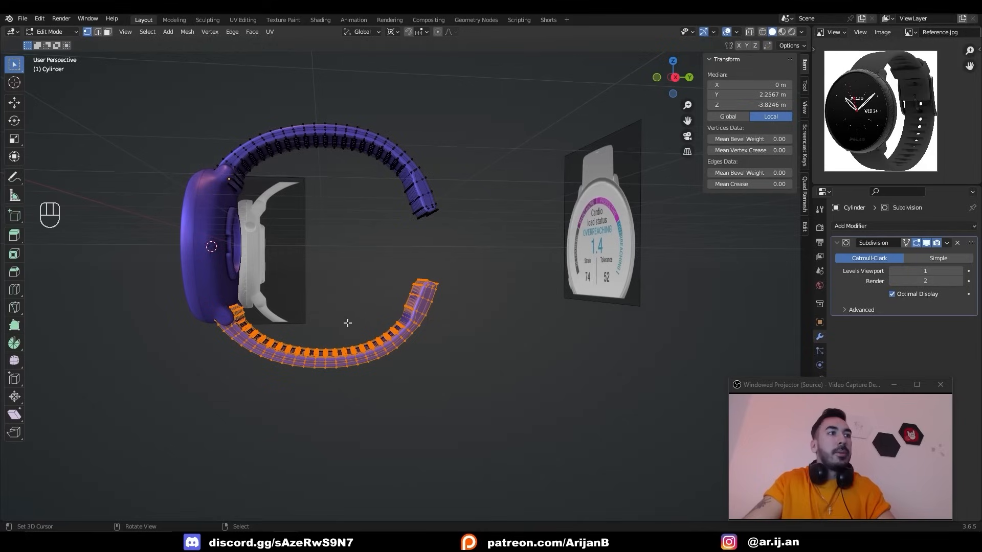
middle_click_drag(419, 296, 434, 288)
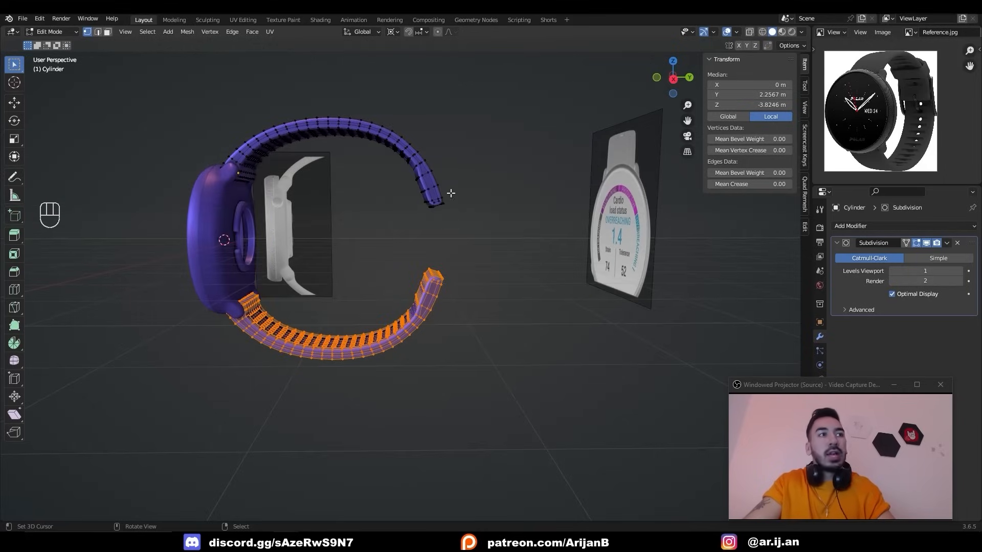
middle_click_drag(342, 301, 373, 304)
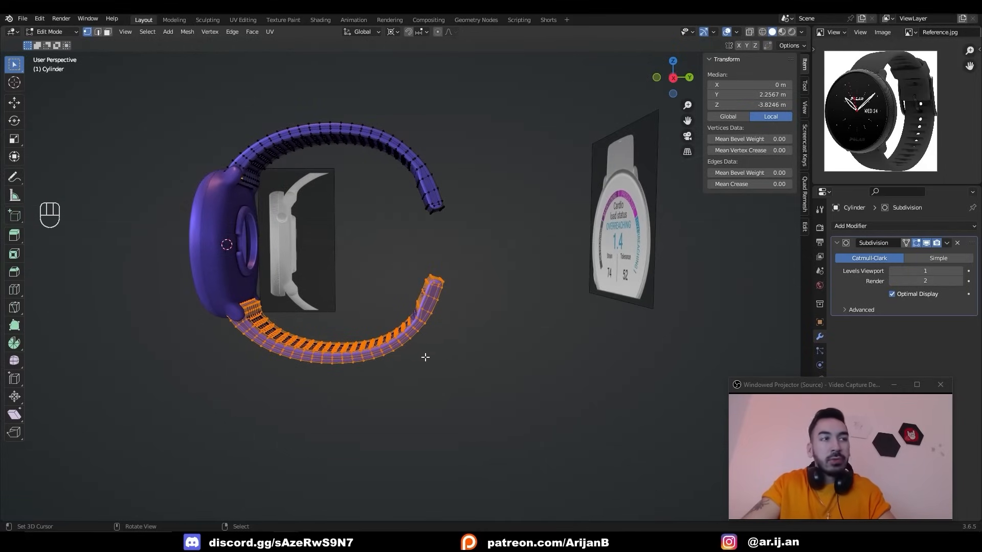
middle_click_drag(425, 357, 441, 279)
middle_click_drag(417, 330, 432, 322)
Select the lower strap's vertices in side view, leaving out the section next to the lug
scroll(430, 324, "up", 1)
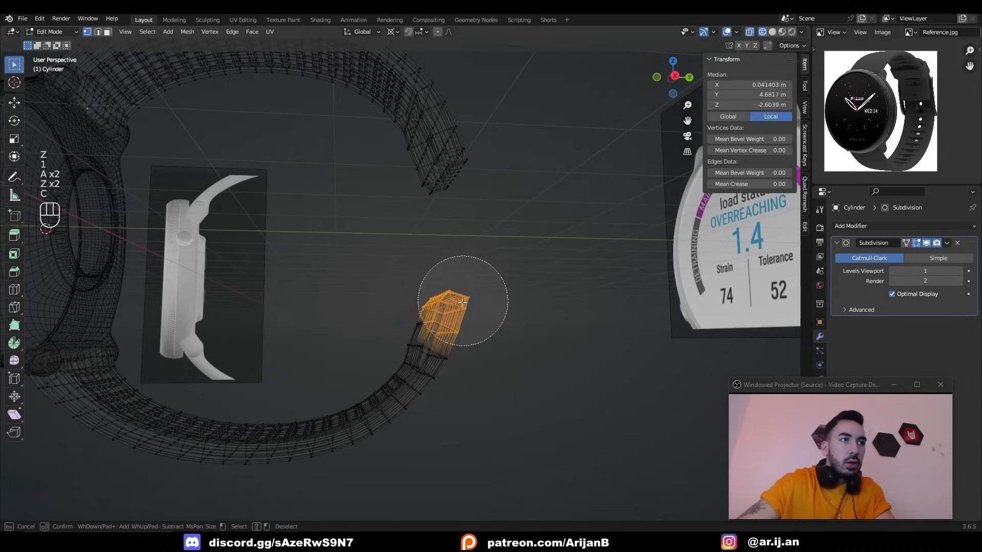
right_click(456, 343)
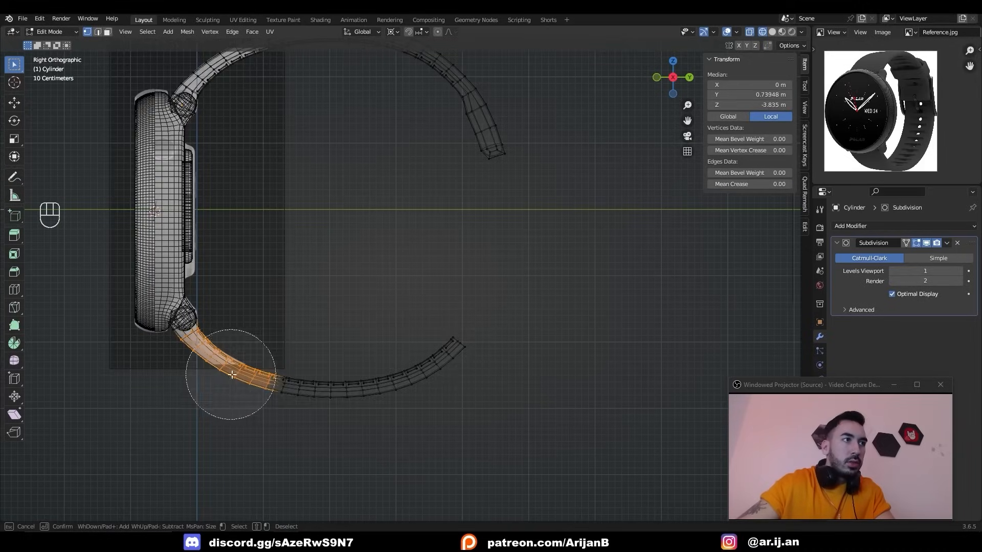
mouse_move(234, 370)
left_mouse_down()
mouse_move(349, 381)
mouse_move(471, 341)
left_mouse_up()
right_click(471, 340)
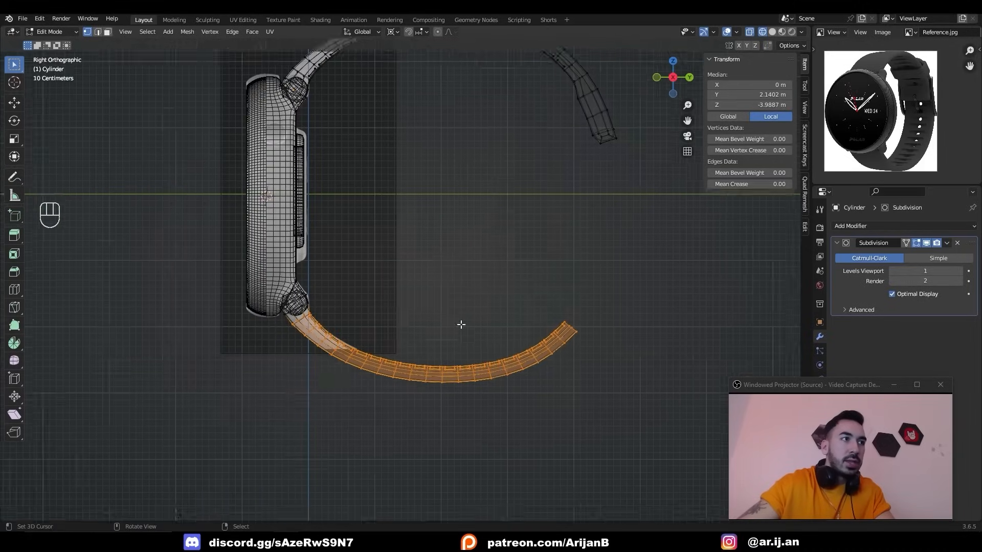
scroll(460, 325, "up", 4)
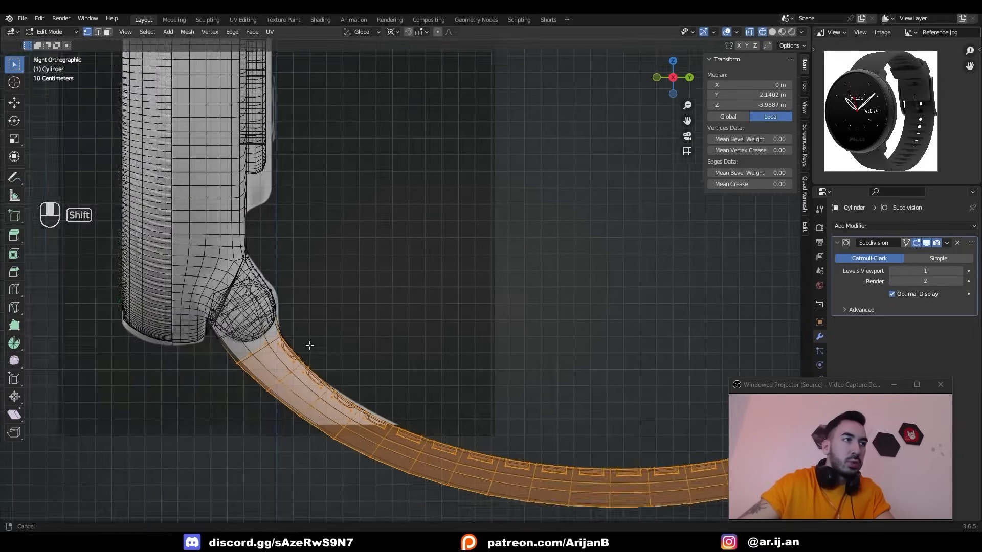
key("KP_3")
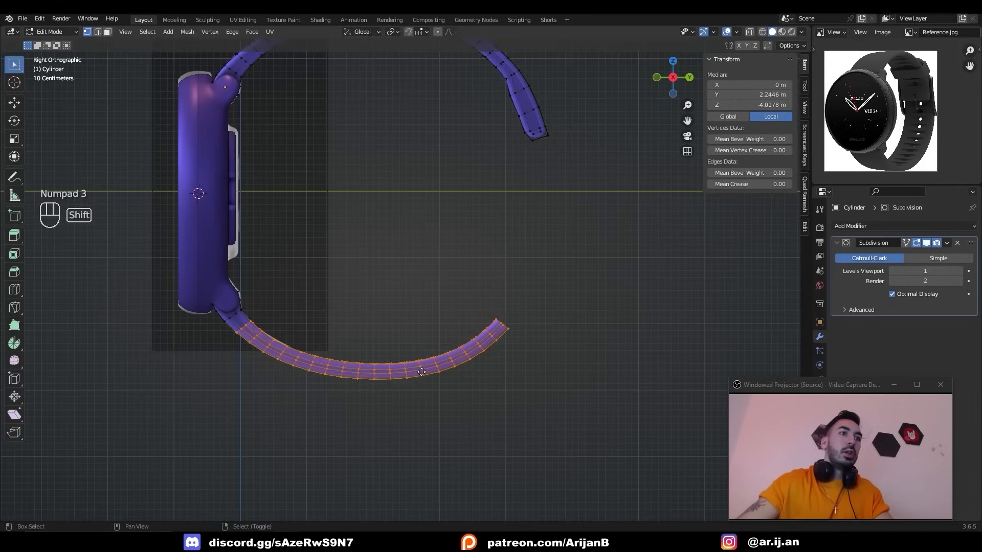
Duplicate the selected strap section, rotate it and move it to the free end of the lower strap
key("shift+d")
left_click(357, 344)
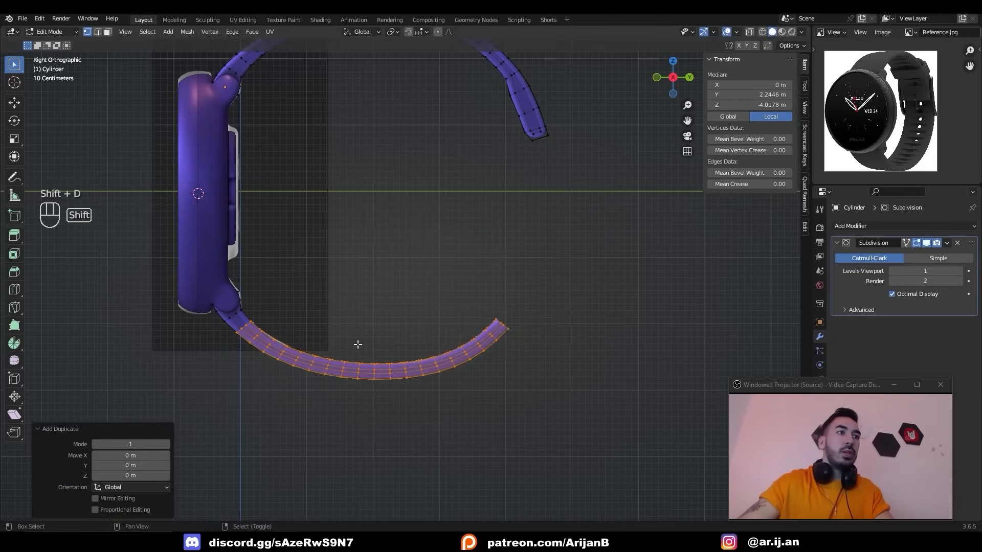
key("r")
left_click(397, 408)
key("g")
left_click(563, 295)
Rotate the duplicated section further and move it so it curves upward and overlaps the outside of the upper strap's end
key("r")
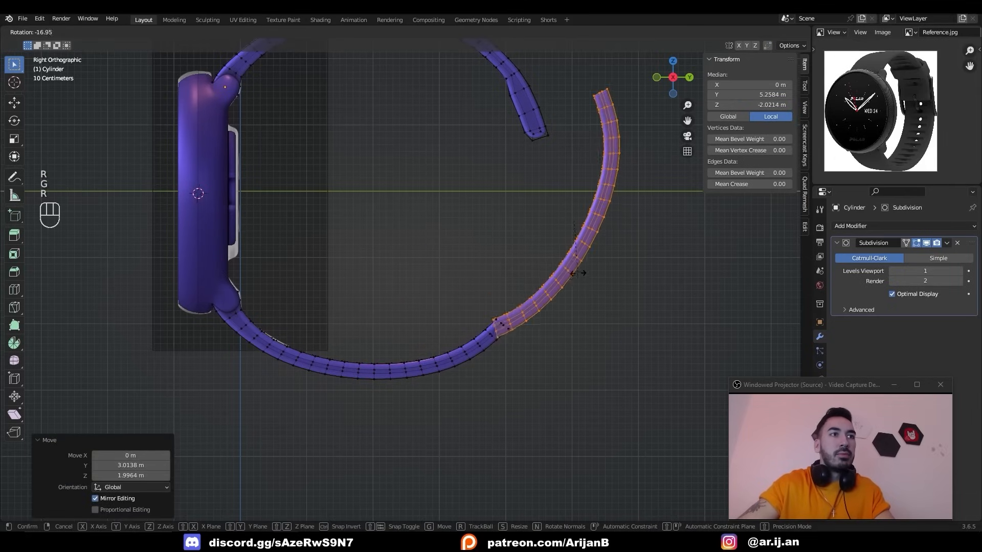
left_click(588, 278)
key("g")
left_click(529, 272)
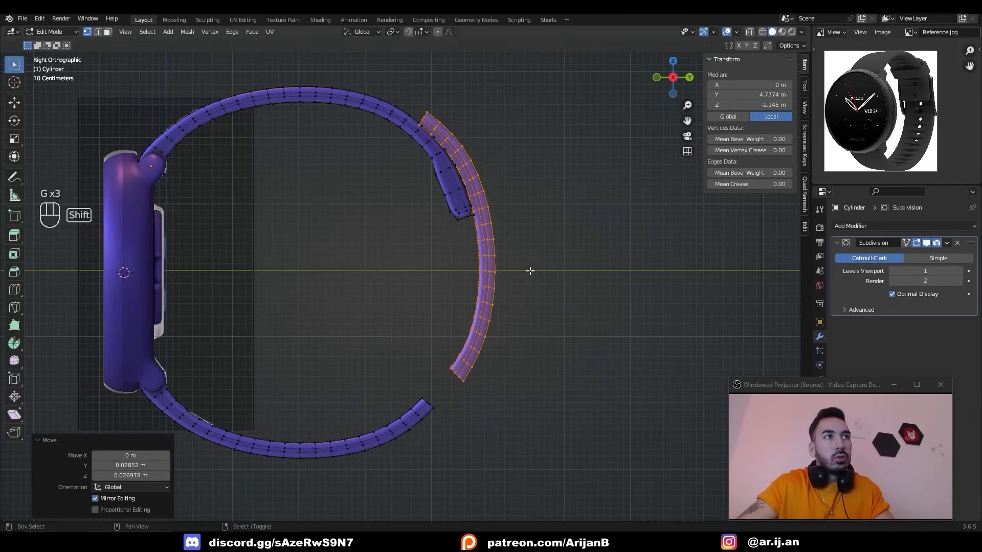
key("g")
middle_click_drag(540, 264, 552, 252, "shift")
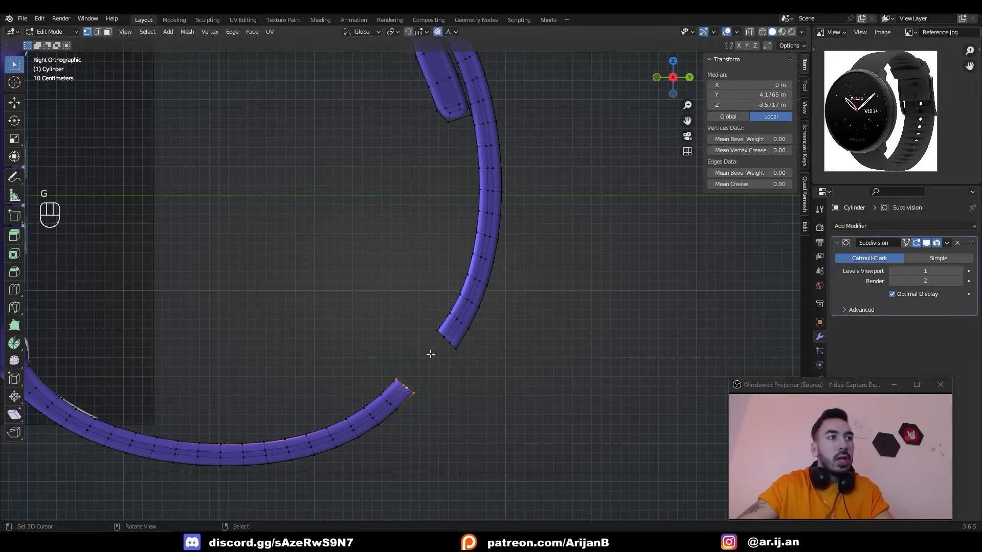
Adjust the facing ends of the two lower strap pieces by moving them with sharp proportional editing
key("g")
right_click(438, 355)
key("g")
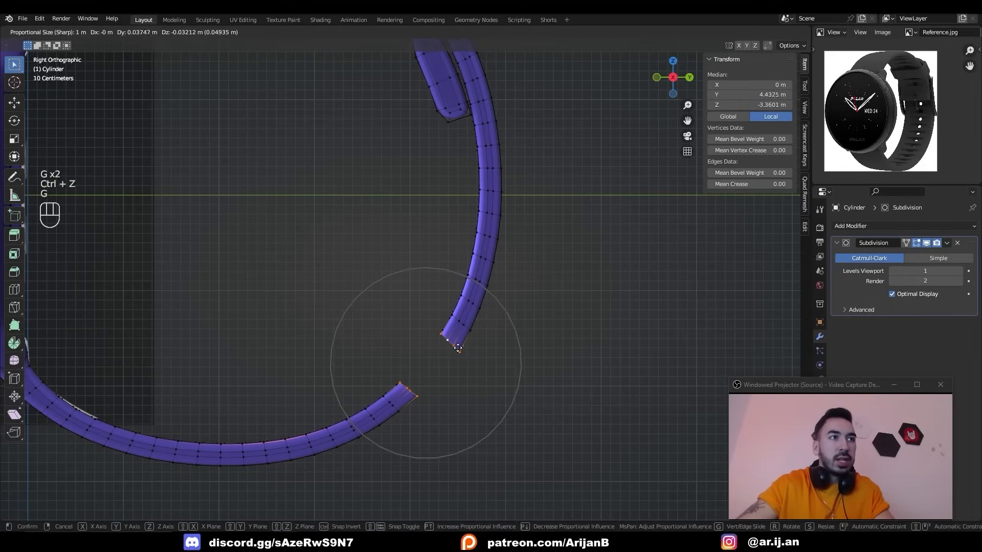
left_click(453, 351)
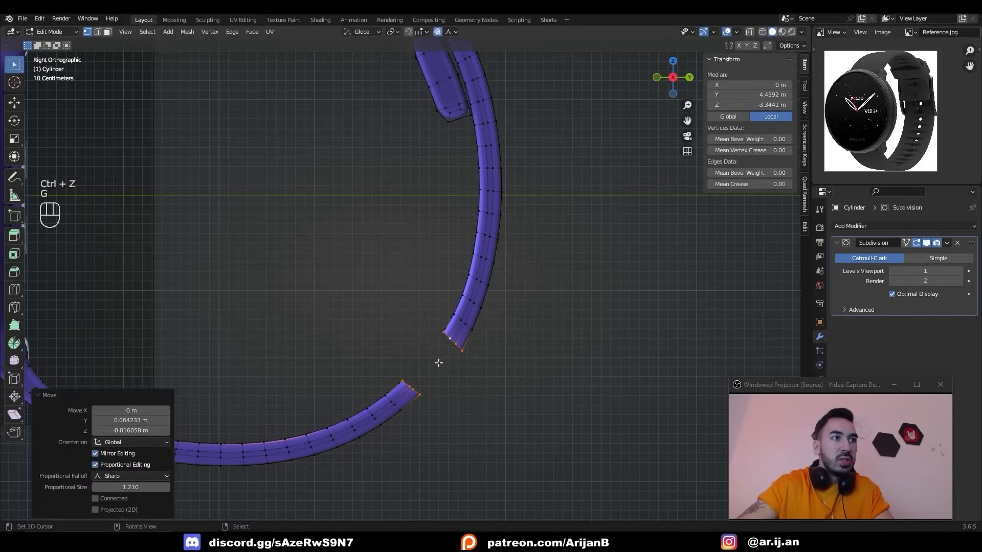
key("g")
left_click(412, 390)
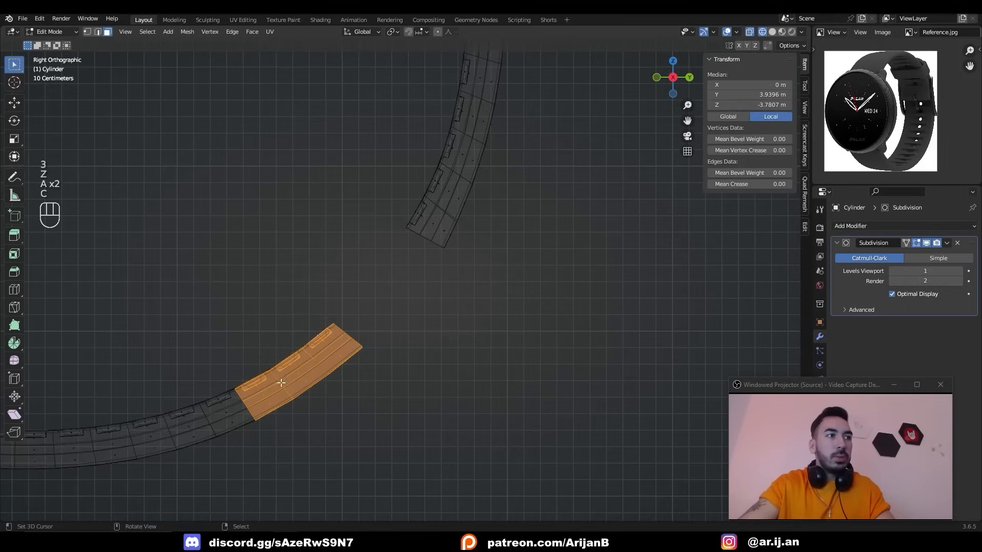
Duplicate the three-groove end section of the lower strap, then rotate and move the copy to fill the gap
key("shift+d")
left_click(373, 311)
key("r")
left_click(445, 297)
key("g")
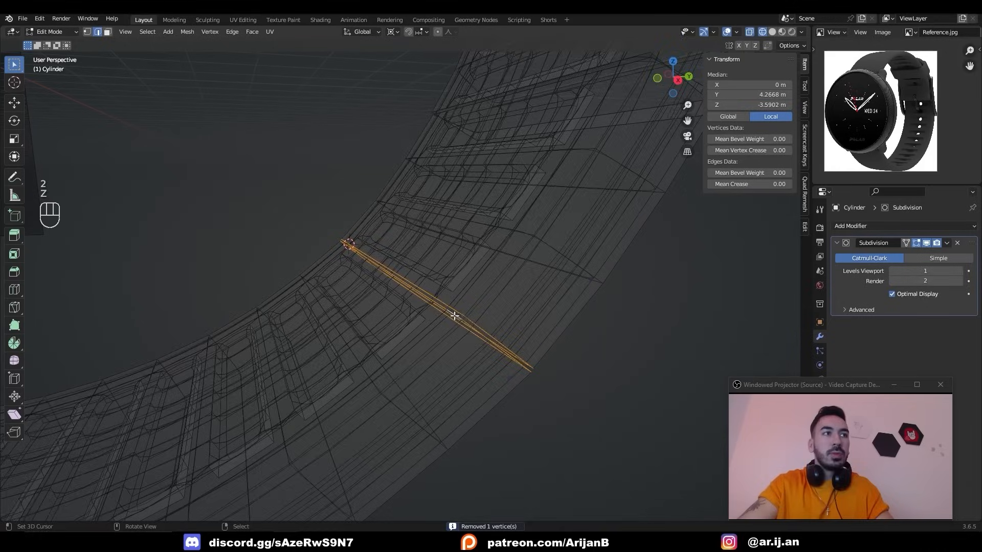
Bridge the open edge loops at the lower joint of the inserted strap section
key("alt+z")
key("z")
middle_click_drag(451, 316, 424, 310)
key("z")
key("w")
left_click(285, 259)
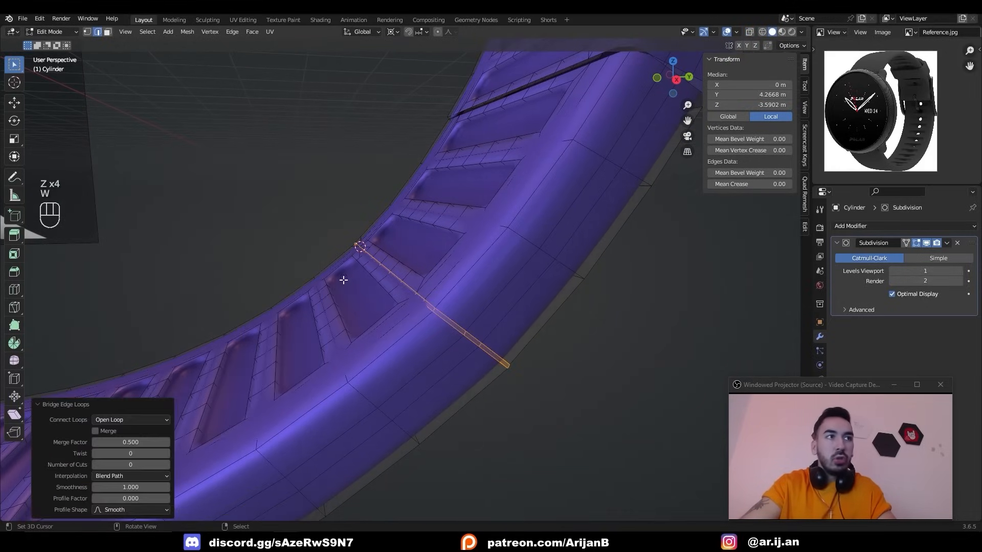
Slide the edge loop at the lower joint along the strap and merge all strap vertices by distance
scroll(377, 302, "up", 3)
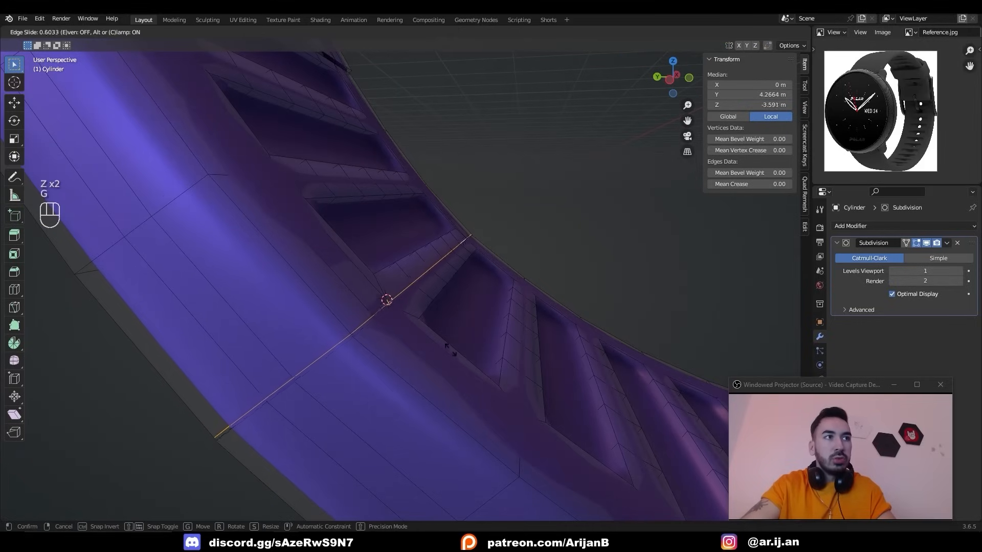
left_click(419, 333)
key("a")
key("shift+w")
key("Tab")
middle_click_drag(430, 329, 508, 261)
scroll(379, 297, "down", 4)
Select the open edge loops at the upper joint of the inserted section and bridge them
key("Tab")
right_click(467, 285, "alt+shift")
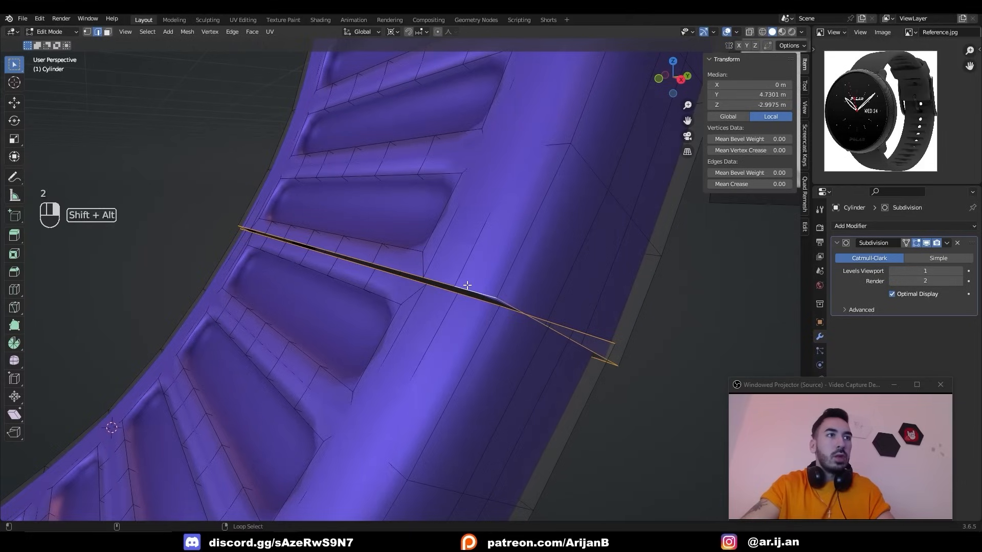
key("z")
middle_click_drag(467, 285, 531, 290)
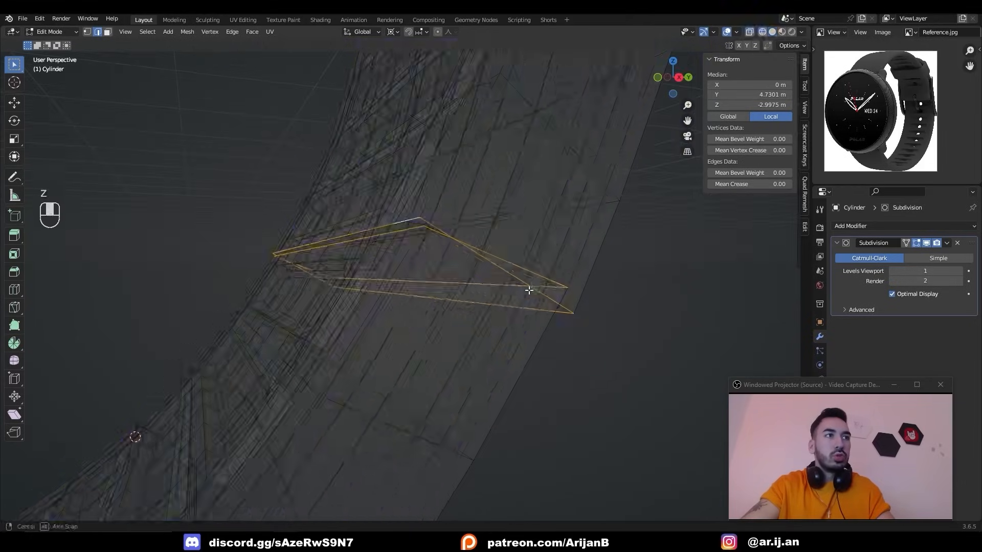
key("z")
key("w")
left_click(506, 261)
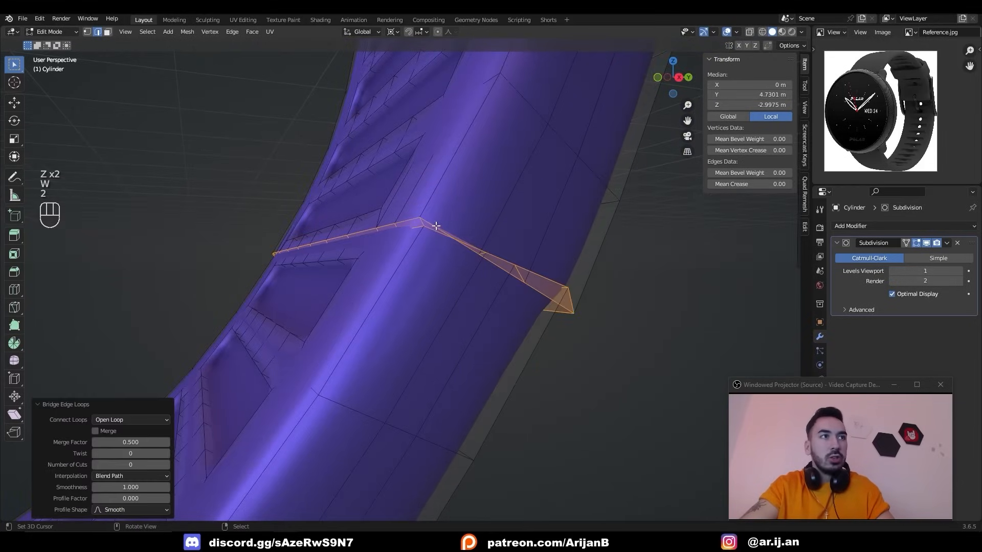
Adjust the edge loop at the inserted section's upper joint and merge all strap vertices by distance at 0.0001 m
key("g")
left_click(425, 380)
key("a")
key("shift+w")
scroll(450, 312, "down", 4)
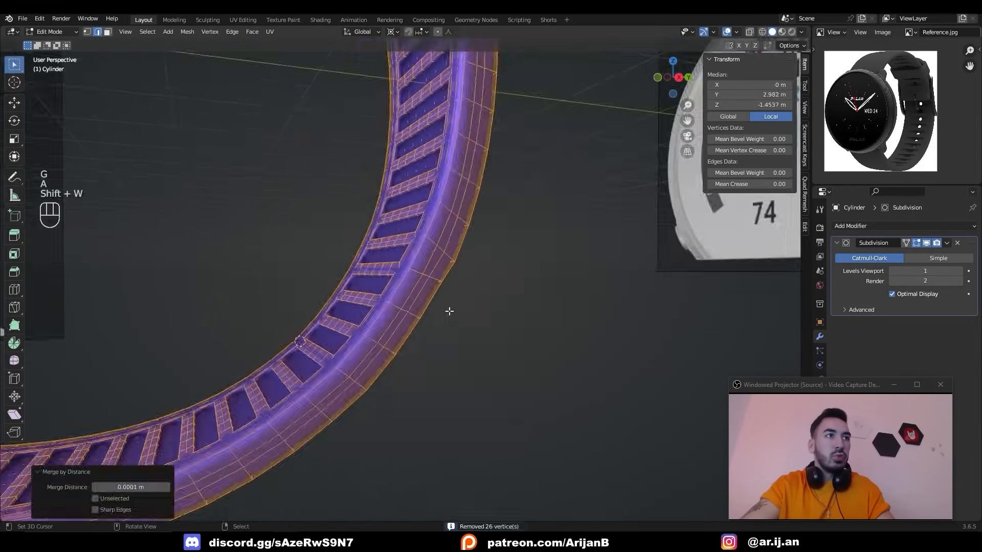
Edge-slide the outer vertices near the upper joint to even out their spacing along the strap's curve
key("Tab")
key("Tab")
key("Tab")
key("Tab")
right_click(428, 281, "ctrl")
key("1")
key("g")
key("g")
left_click(473, 290)
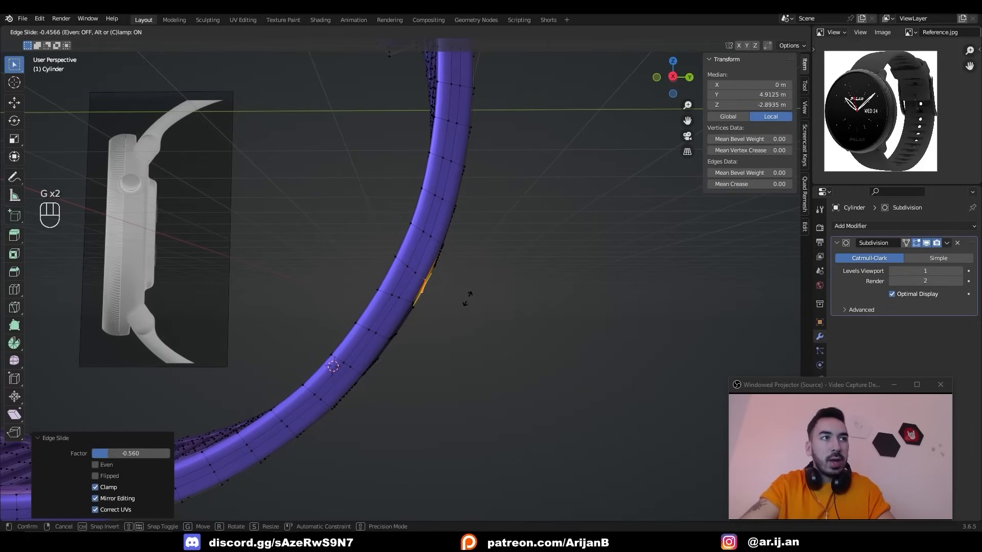
left_click(468, 299)
key("Tab")
scroll(463, 299, "down", 1)
Close the open end of the longer strap with Grid Fill, using a span of 3
middle_click_drag(467, 299, 347, 286)
middle_click_drag(435, 294, 406, 235)
scroll(366, 295, "down", 4)
key("Tab")
scroll(409, 205, "up", 5)
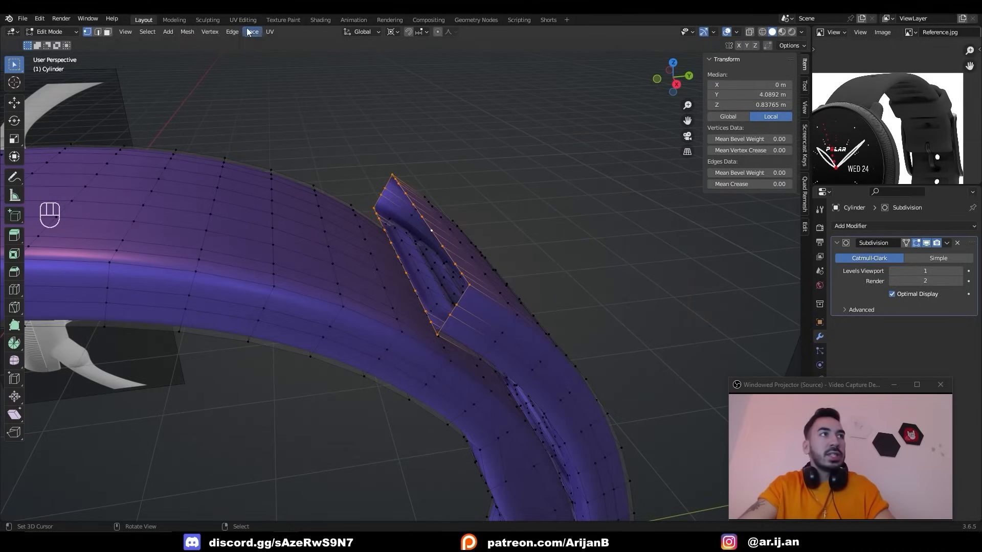
left_click(251, 32)
left_click(285, 157)
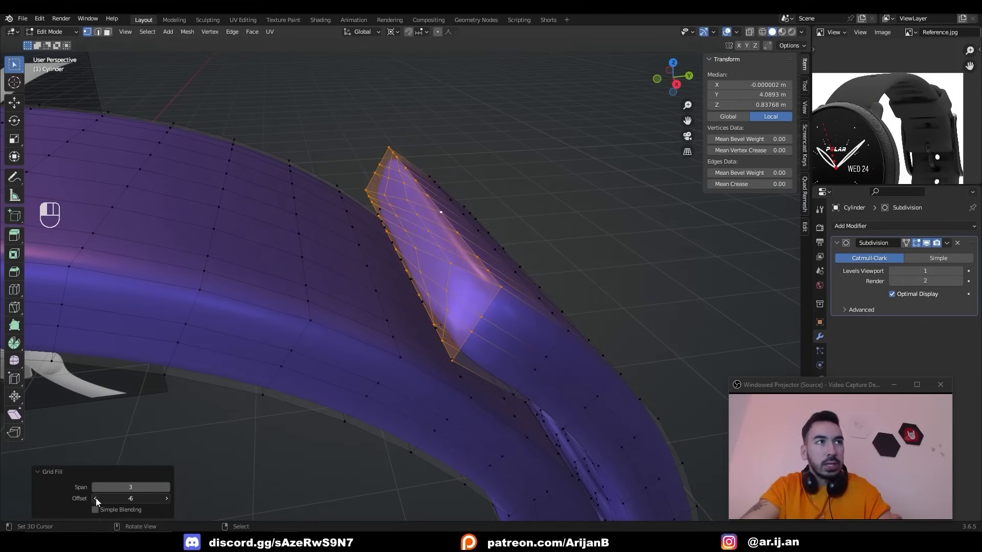
Select the edges along the narrow side of the filled strap end
left_click_drag(374, 379, 360, 355, "shift")
scroll(373, 323, "up", 2)
key("2")
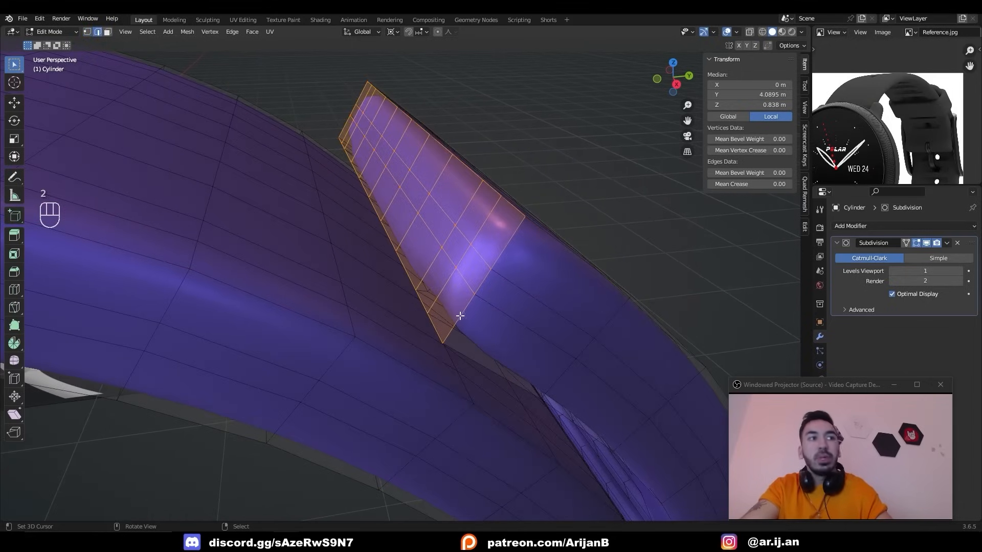
left_click(460, 317)
left_click(484, 282, "shift")
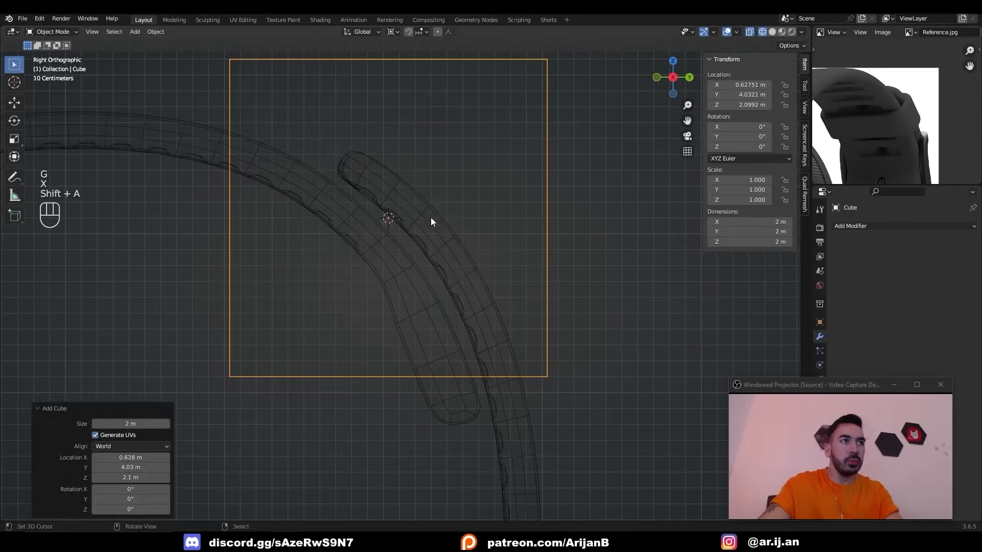
Scale the new cube's geometry to 0.452 and rotate it to follow the slope of the overlapping straps
key("Tab")
key("s")
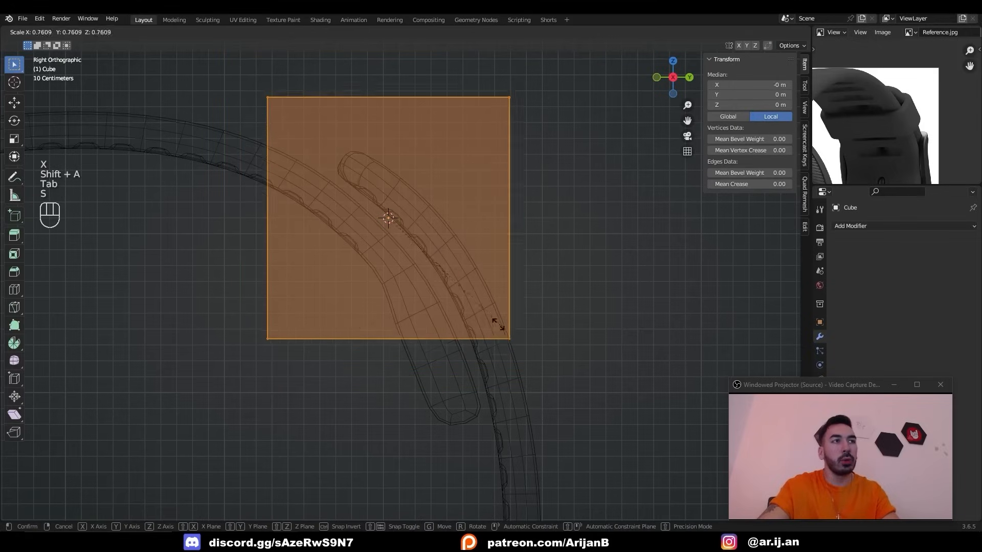
left_click(453, 284)
key("r")
key("r")
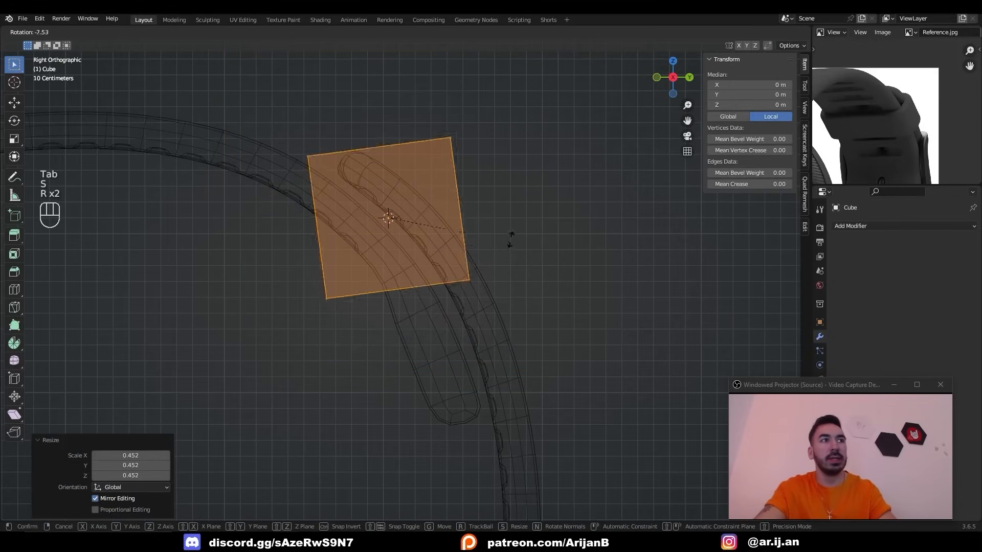
left_click(568, 165)
mouse_move(898, 102)
middle_mouse_down()
mouse_move(871, 87)
mouse_move(898, 102)
middle_mouse_up()
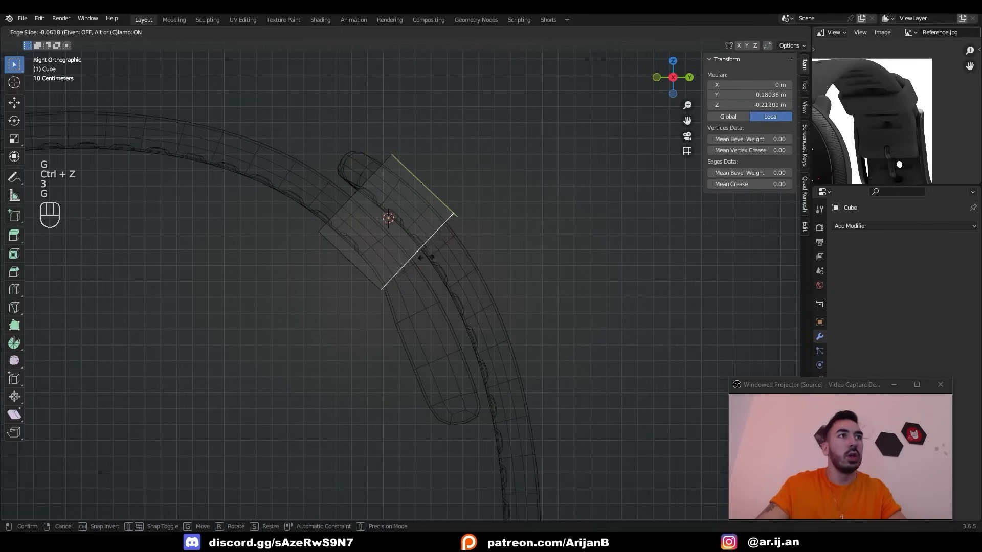
Slide the cube's lower end face slightly inward by a factor of 0.087 and delete both end faces crossing the straps
left_click(421, 250)
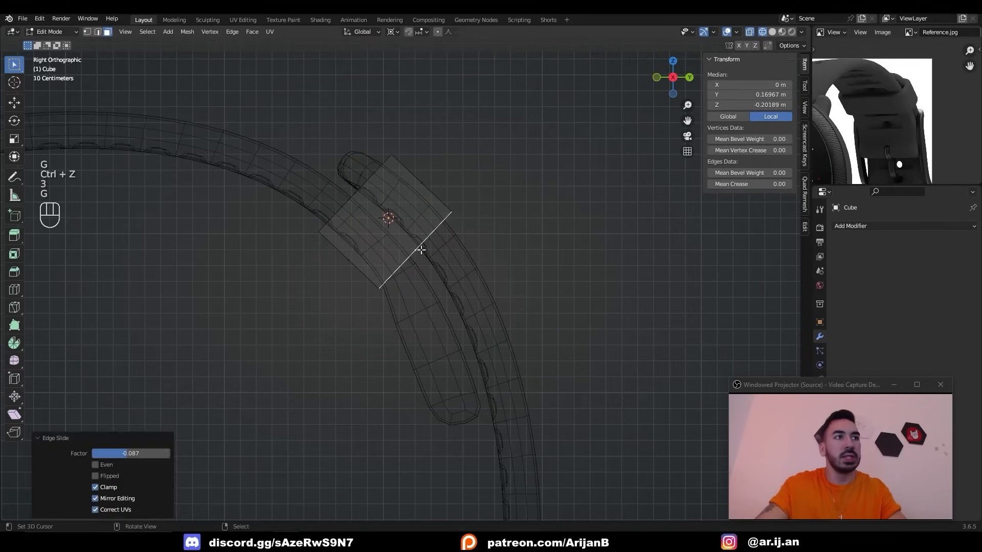
key("3")
right_click(371, 197)
right_click(425, 250, "shift")
key("x")
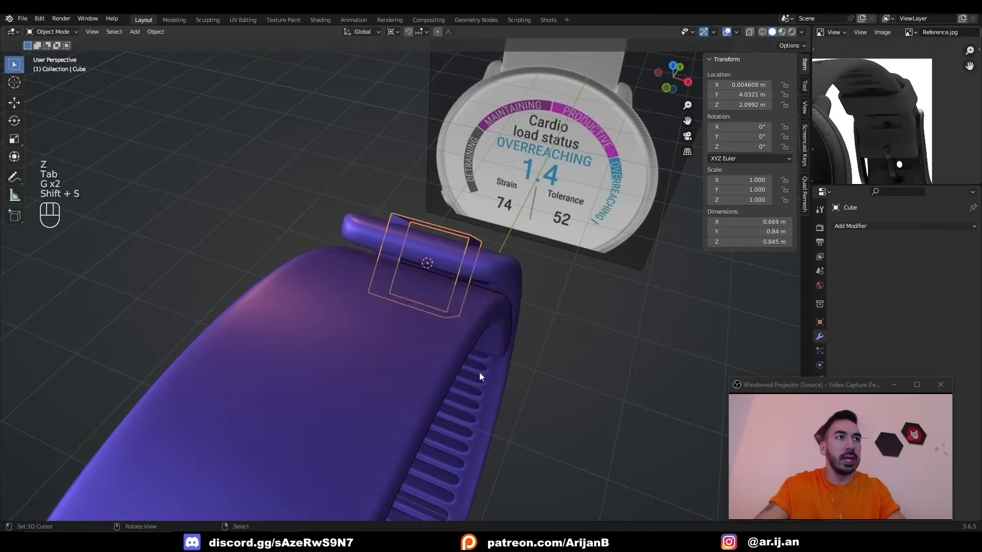
Select the whole keeper loop and scale it by 2.229 along X to span the strap's width
middle_click_drag(480, 377, 485, 298)
key("Tab")
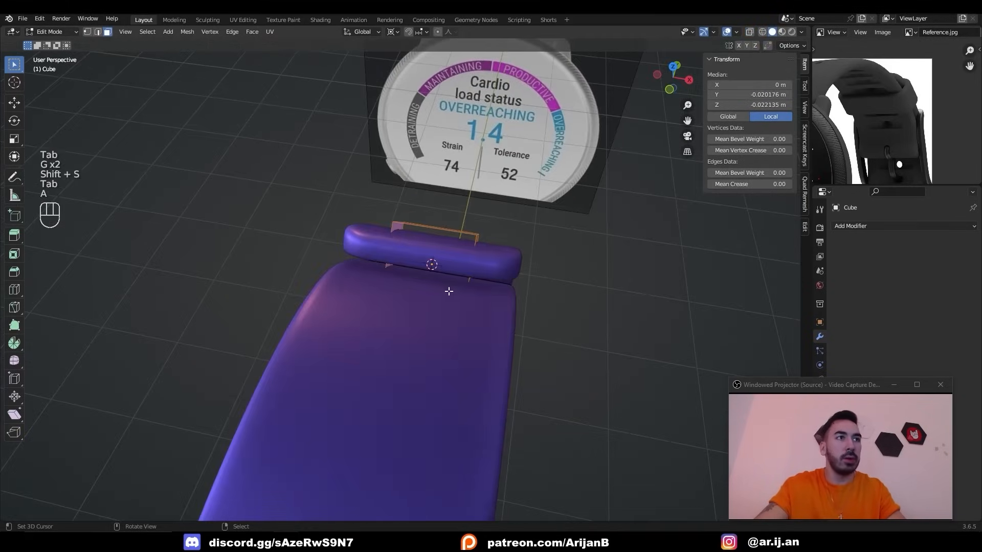
key("a")
key("Tab")
key("g")
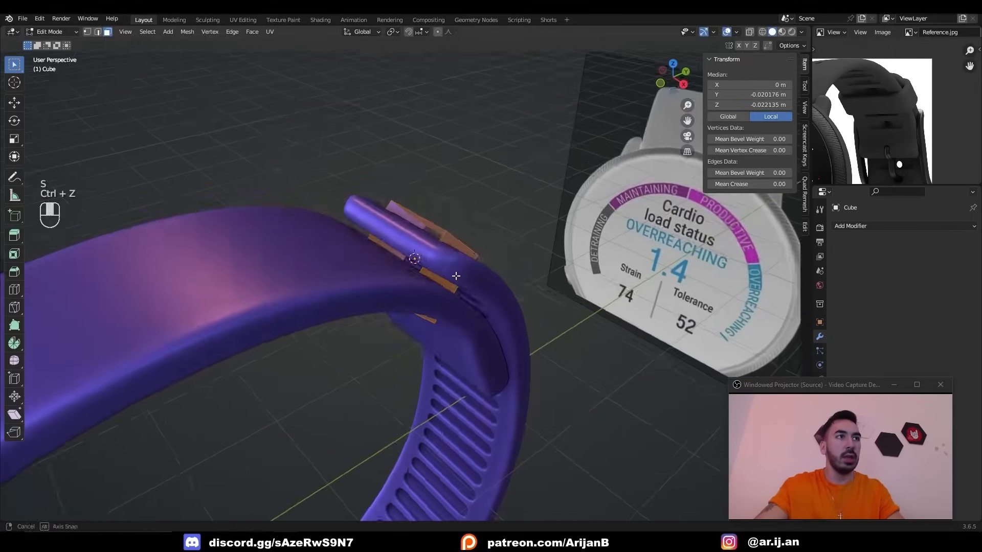
key("s")
key("x")
left_click(460, 267)
middle_click_drag(460, 267, 375, 285)
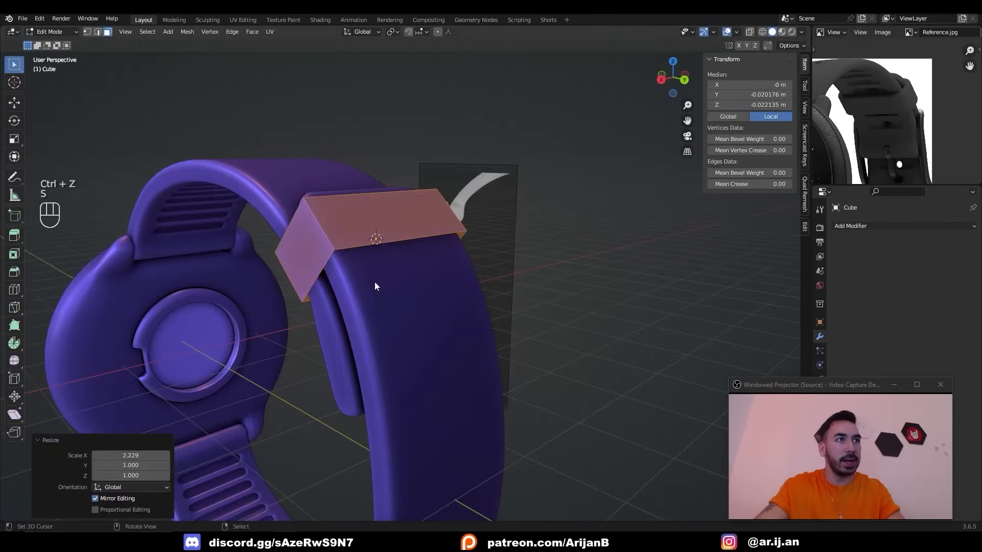
Pull the keeper loop's outer face closer to the strap with Shrink/Fatten and select the opposite face
key("alt+s")
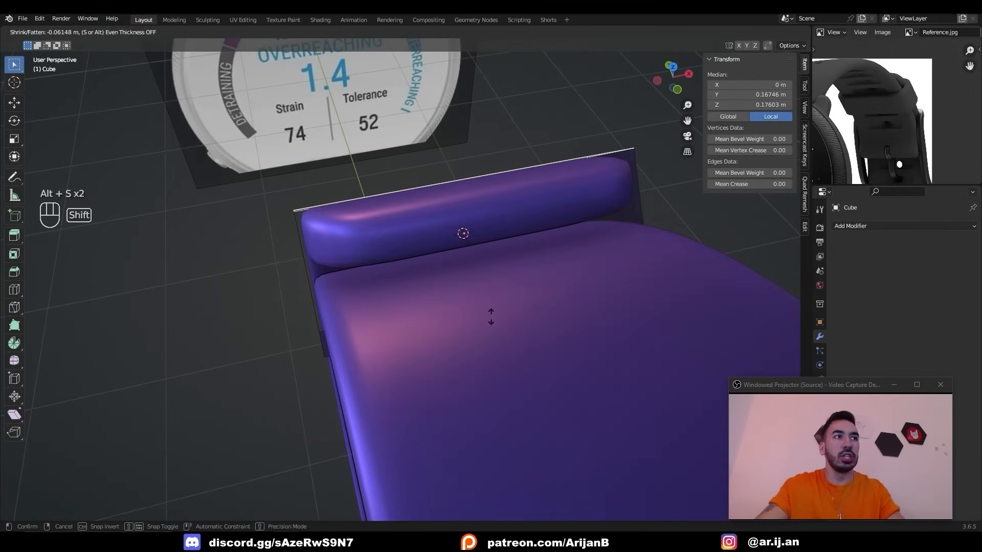
left_click(491, 316)
mouse_move(491, 316)
middle_mouse_down()
mouse_move(485, 257)
mouse_move(500, 292)
mouse_move(533, 256)
middle_mouse_up()
key("3")
key("alt+z")
left_click(547, 285)
Move the keeper loop's middle edge along Y so the loop bends with the strap's curve
key("z")
key("alt+s")
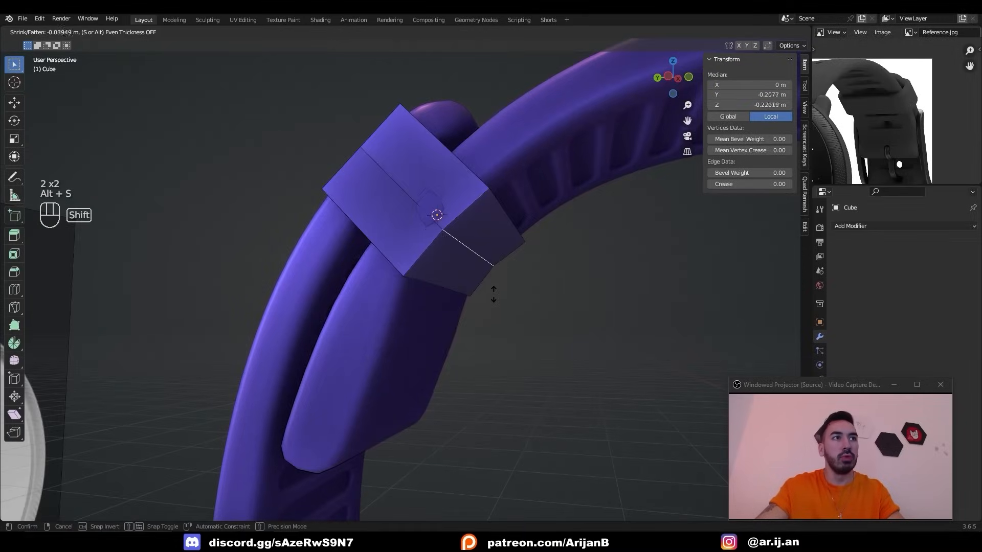
right_click(493, 293)
mouse_move(493, 294)
middle_mouse_down()
mouse_move(523, 291)
mouse_move(520, 280)
middle_mouse_up()
key("g")
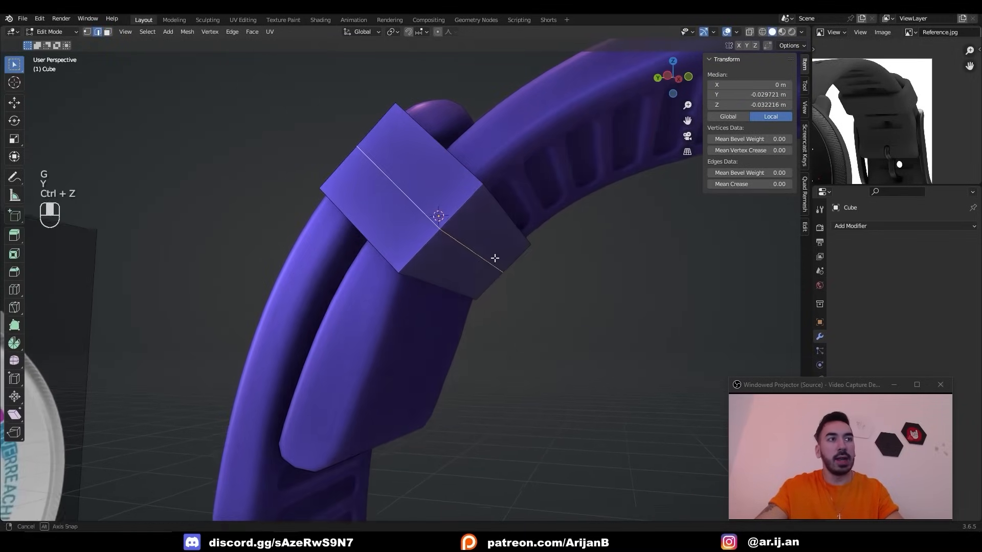
middle_click_drag(495, 258, 500, 260)
key("2")
left_click(502, 267)
key("g")
key("y")
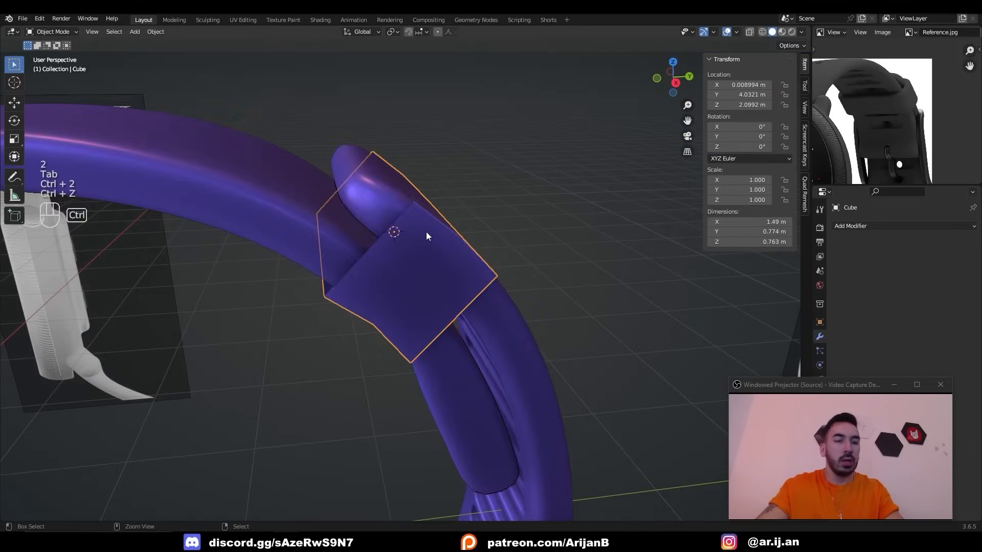
Add a level 2 Subdivision modifier to the keeper loop and bevel its corner edges about 0.07 m with 2 segments
key("ctrl+2")
key("Tab")
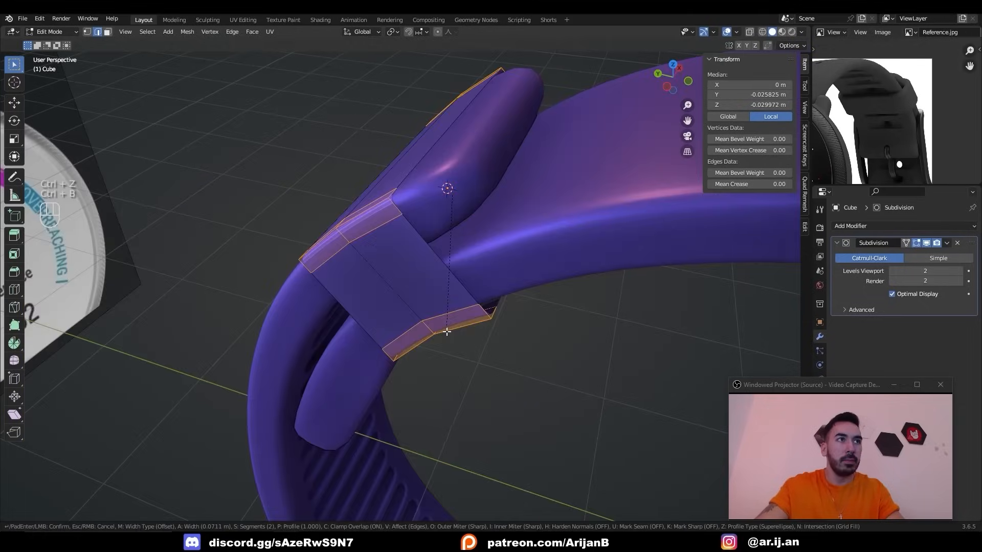
left_click(446, 331)
key("Tab")
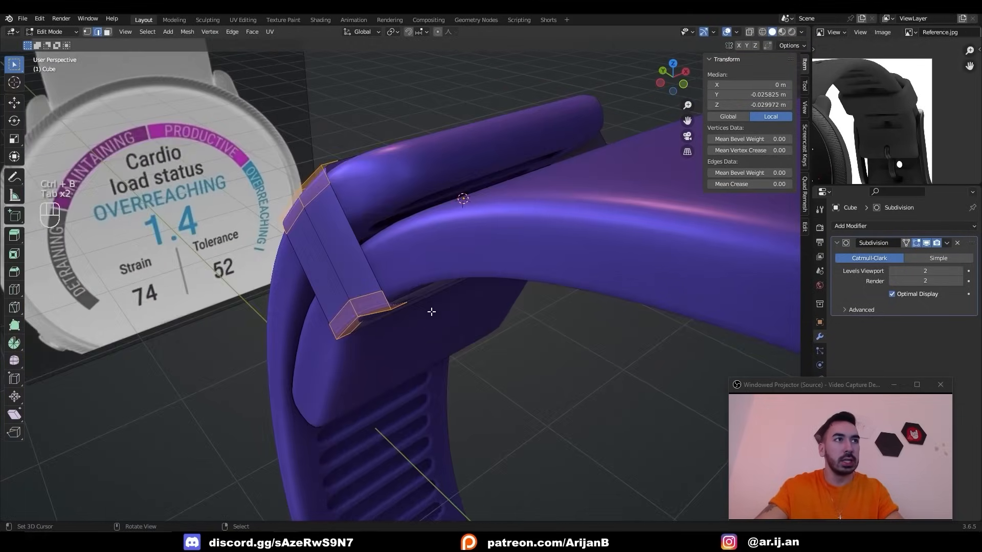
Apply the keeper loop's Subdivision modifier, extrude all its faces in place and thicken them with Shrink/Fatten
key("ctrl+a")
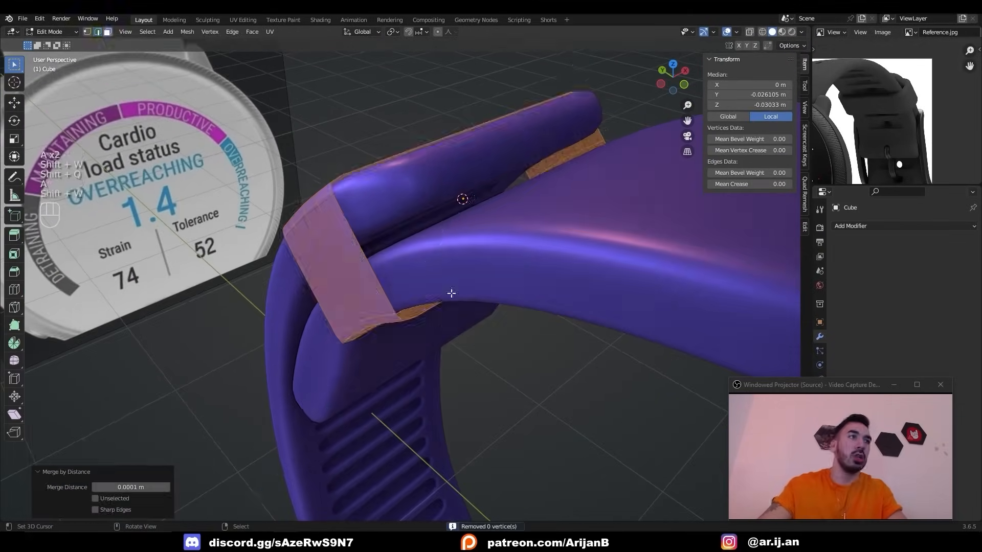
key("e")
key("Escape")
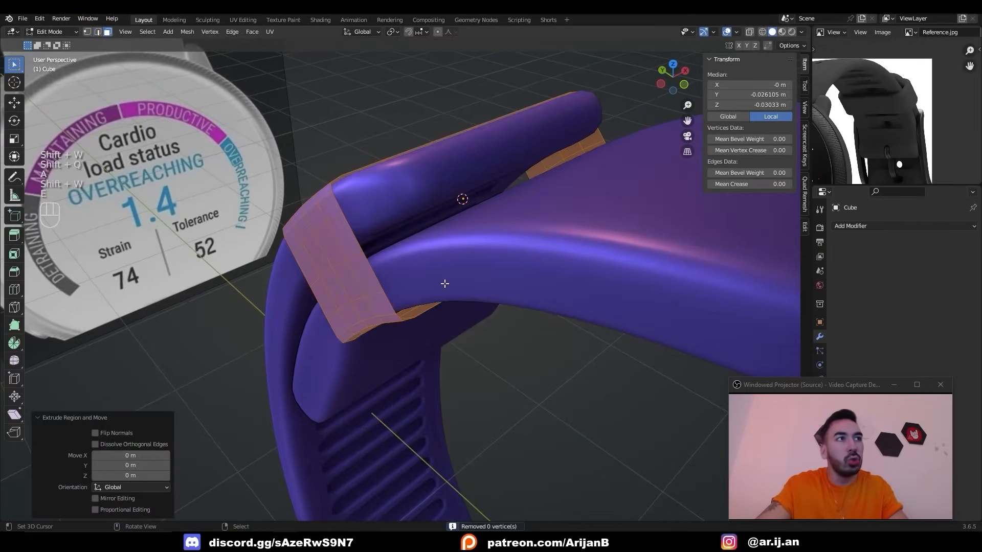
key("alt+s")
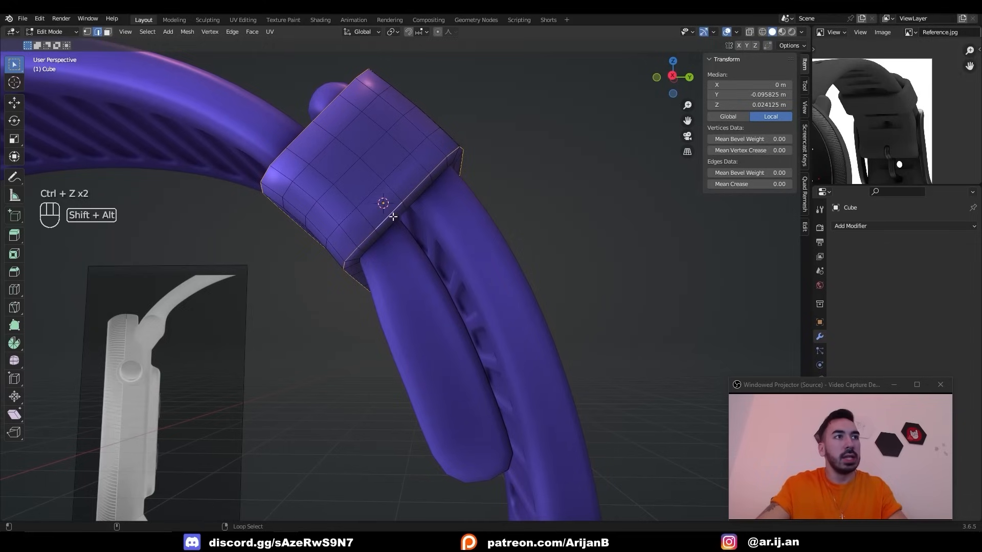
Bevel the rim edge loops of the keeper and add a level 1 Subdivision modifier to it
key("z")
mouse_move(460, 246)
middle_mouse_down()
mouse_move(489, 263)
mouse_move(385, 254)
mouse_move(375, 221)
mouse_move(452, 291)
mouse_move(375, 322)
mouse_move(435, 327)
middle_mouse_up()
key("z")
key("ctrl+b")
left_click(464, 266)
key("Tab")
key("ctrl+1")
scroll(480, 261, "down", 6)
key("a")
key("a")
key("a")
key("a")
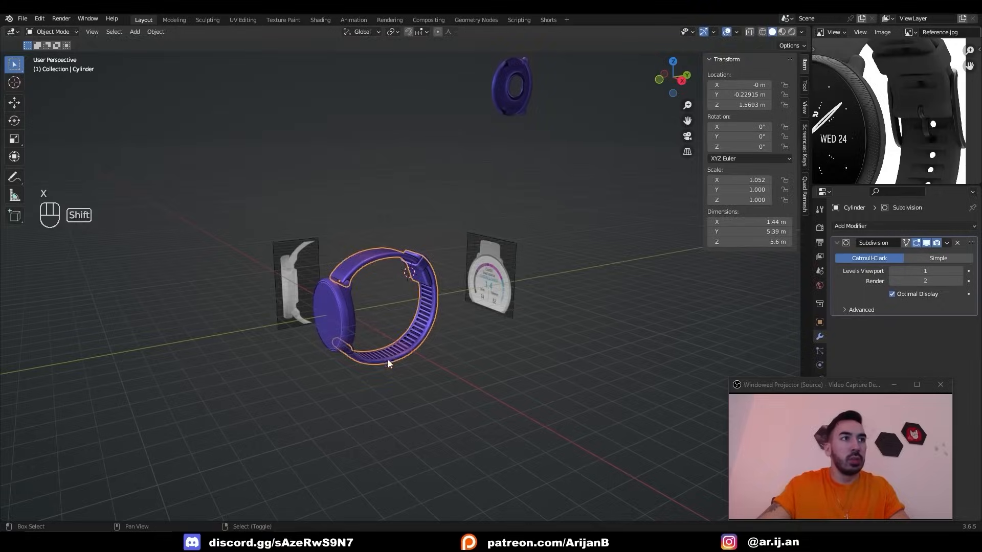
Duplicate the strap and move the copy away by about 4.27 m in X, 13.45 m in Y and 14.01 m in Z
key("shift+d")
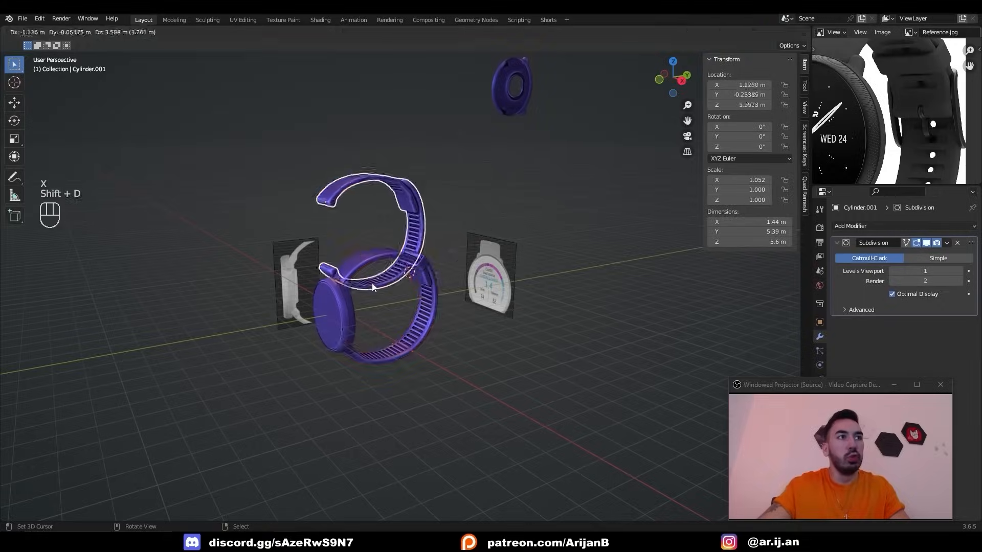
right_click(325, 355)
scroll(324, 355, "down", 2)
key("g")
left_click(489, 190)
scroll(490, 191, "up", 3)
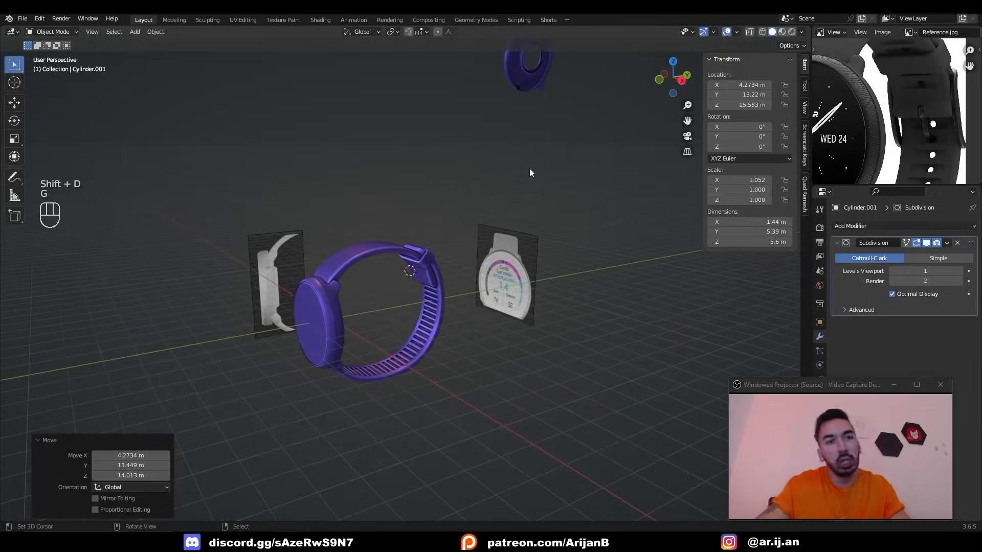
Select the original strap and apply its Subdivision modifier
scroll(416, 257, "up", 3)
right_click(426, 257)
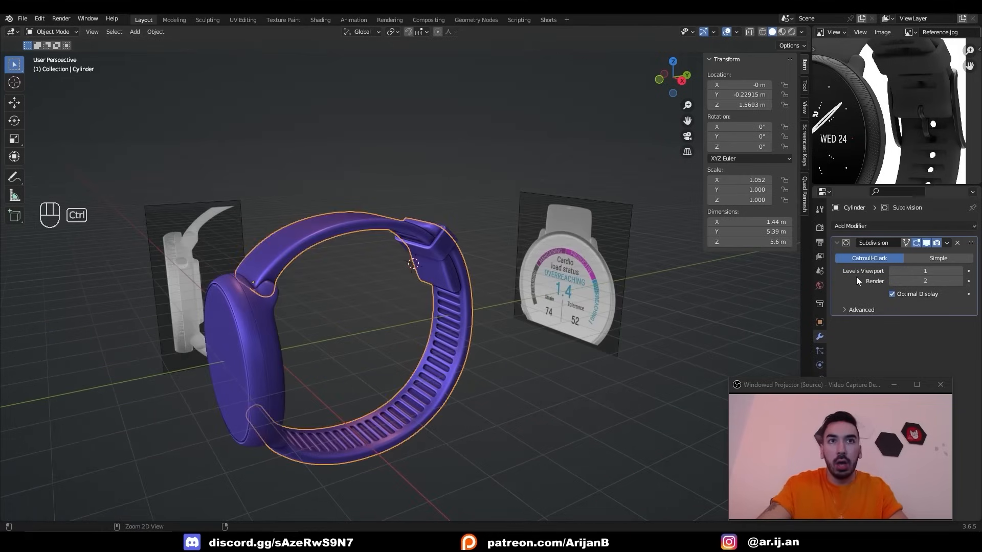
key("ctrl+a")
scroll(408, 316, "up", 3)
middle_click_drag(487, 327, 443, 287, "shift")
Move the upper strap half 2 m up along Z, away from the watch body
key("Tab")
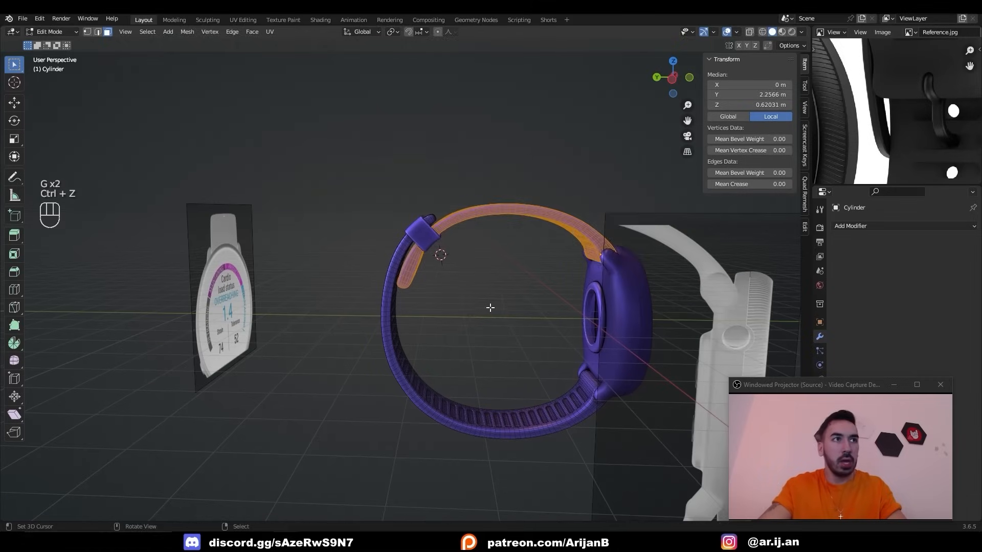
key("g")
right_click(498, 296)
type("gz2")
key("Return")
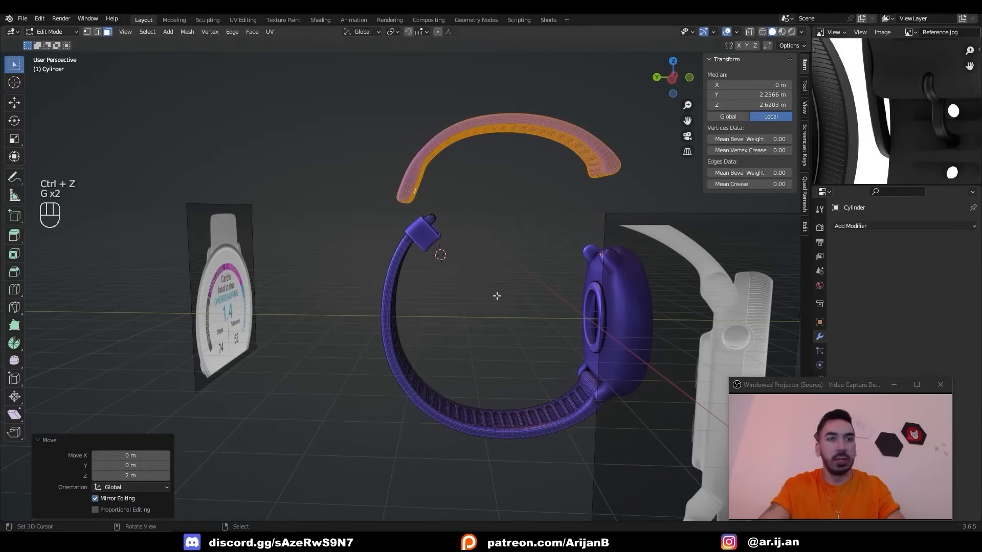
Select the central strip of faces at the upper strap's free end and delete it to open a buckle slot
key("KP_Decimal")
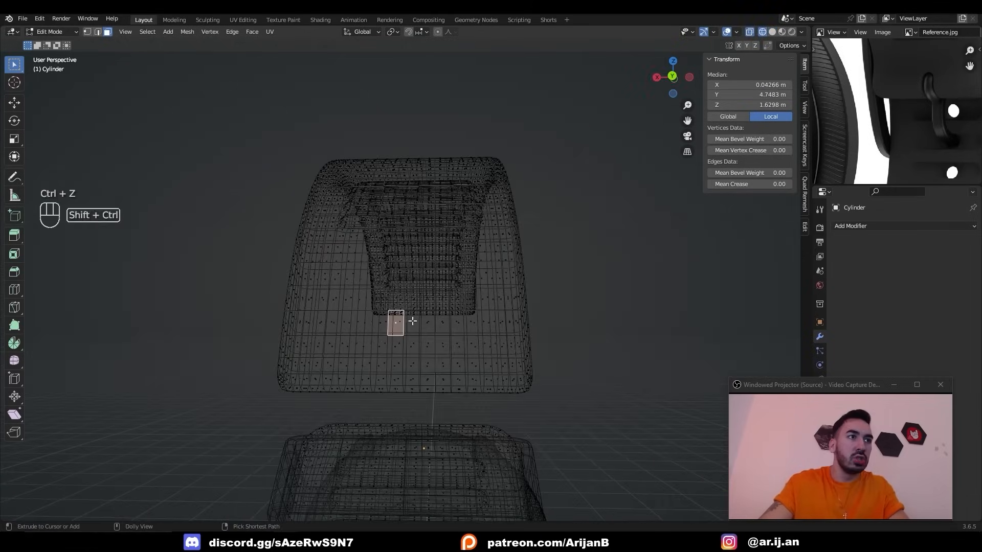
right_click(413, 321, "ctrl+shift")
key("z")
middle_click_drag(412, 321, 486, 324)
scroll(362, 319, "up", 3)
mouse_move(486, 324)
middle_mouse_down("shift")
mouse_move(362, 318)
mouse_move(501, 341)
mouse_move(445, 320)
middle_mouse_up("shift")
key("x")
left_click(505, 344)
Bridge the open edge loops on both sides of the slot to form its side walls
scroll(445, 320, "up", 1)
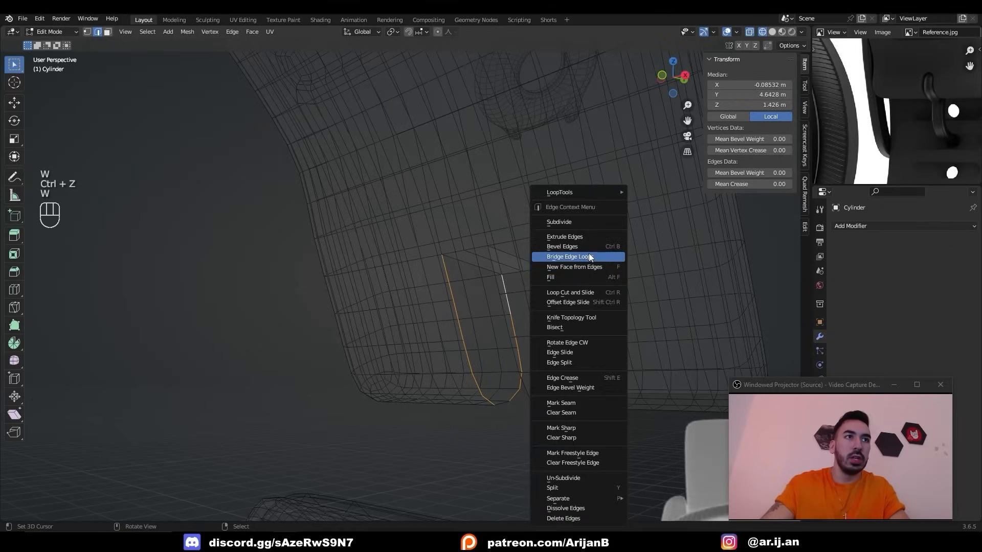
left_click(587, 257)
right_click(517, 311, "alt")
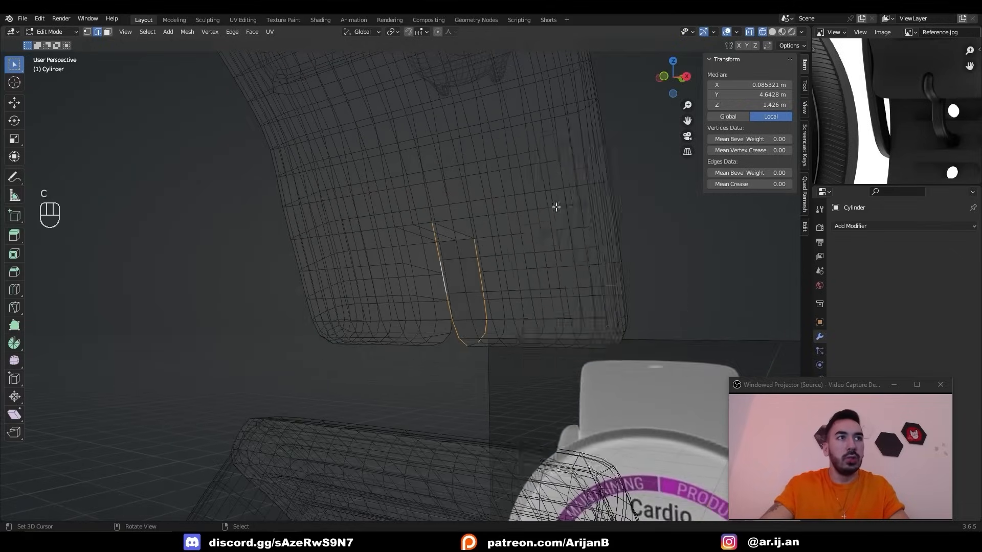
key("w")
left_click(593, 206)
key("z")
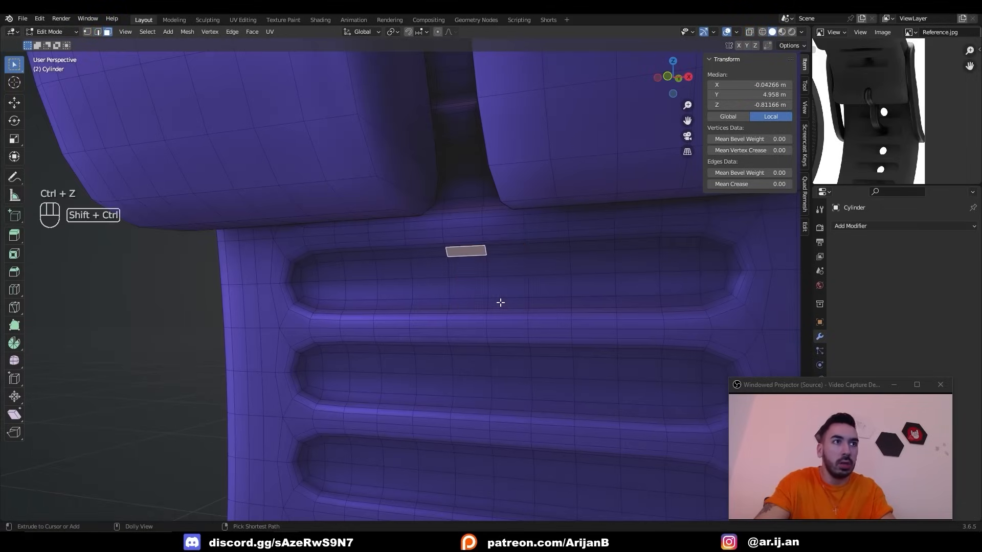
Select the central face patch in the strap's first groove and the matching patch on the strap's outer side
right_click(499, 303, "ctrl+shift")
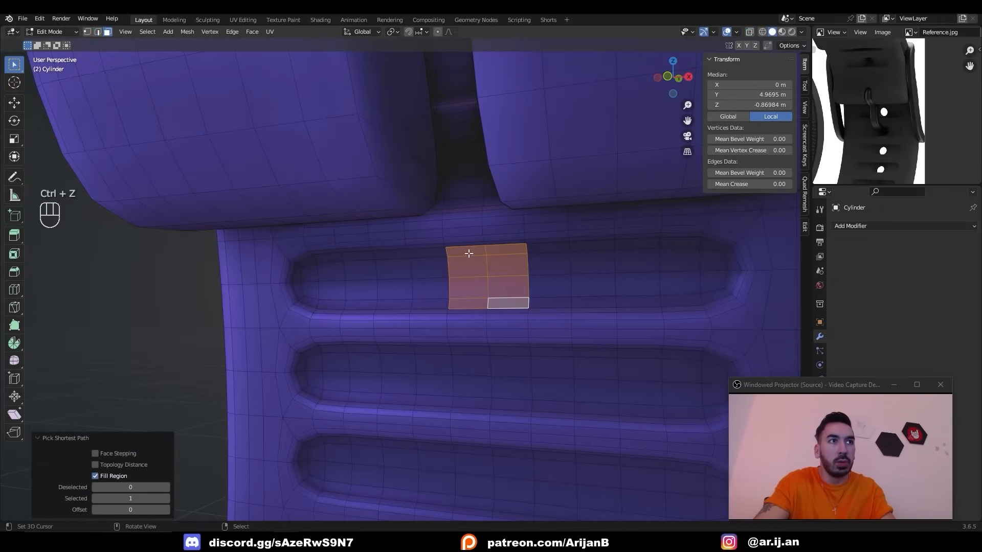
scroll(486, 282, "down", 4)
mouse_move(474, 293)
middle_mouse_down()
mouse_move(330, 299)
mouse_move(337, 295)
mouse_move(313, 285)
middle_mouse_up()
key("z")
key("z")
right_click(301, 281, "shift")
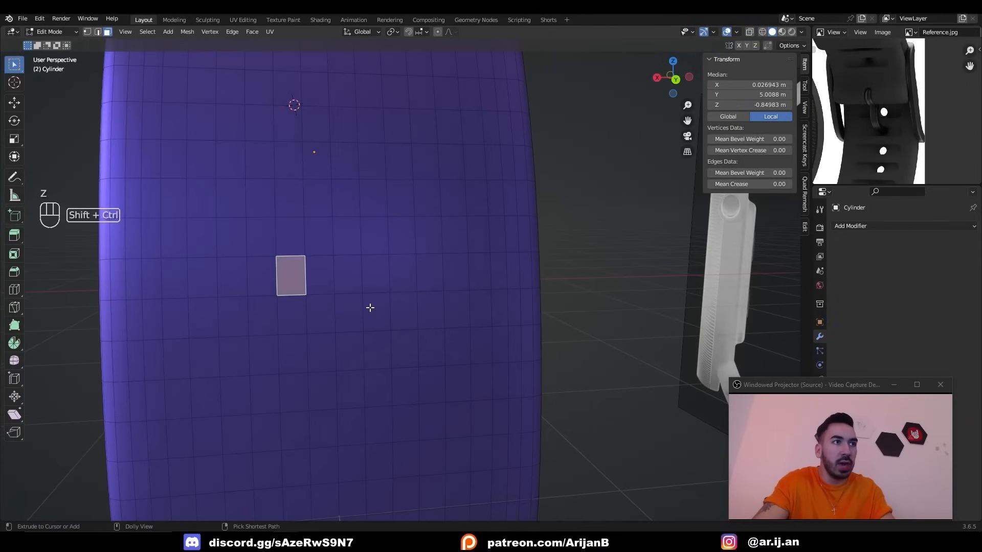
right_click(373, 309, "ctrl+shift")
Inset the selected patches by about 0.031 m and reshape them into circles with LoopTools
key("z")
middle_click_drag(389, 316, 485, 363)
key("z")
key("i")
left_click(487, 363)
key("w")
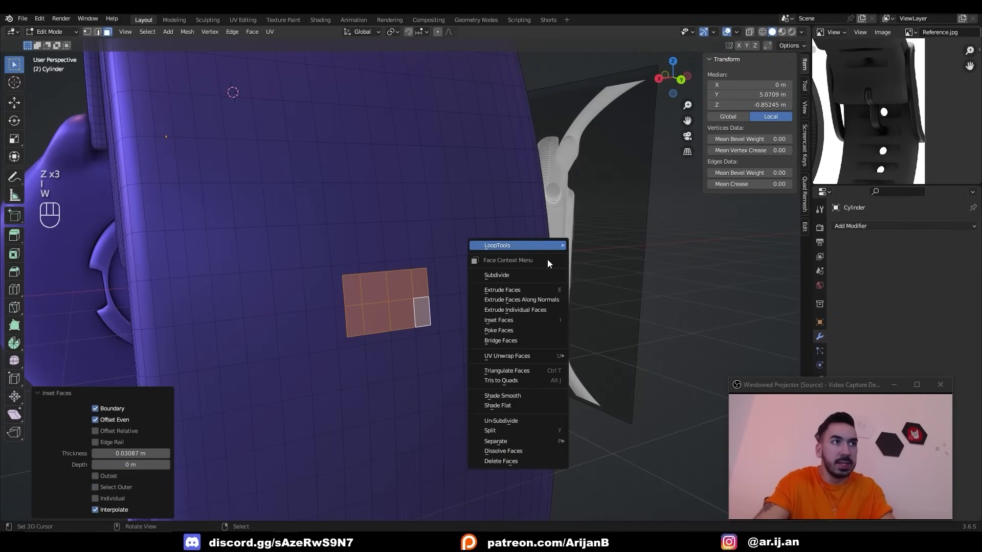
mouse_move(553, 247)
left_click(592, 256)
Select only the faces of the circle on the strap's outer side and scale them to about 0.84
middle_click_drag(389, 333, 452, 299)
scroll(452, 298, "up", 3)
key("3")
right_click(469, 328)
middle_click_drag(469, 330, 430, 335)
right_click(465, 359, "ctrl+shift")
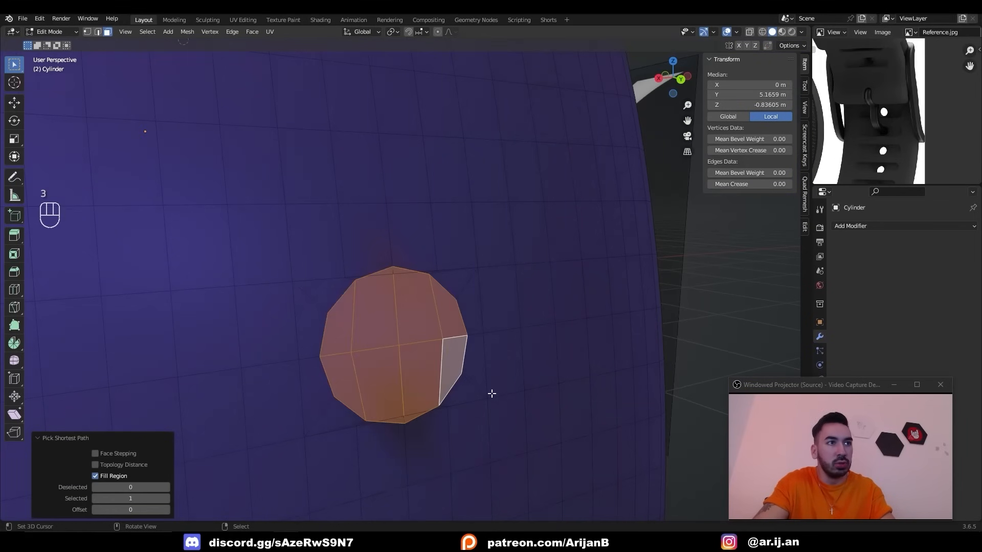
key("s")
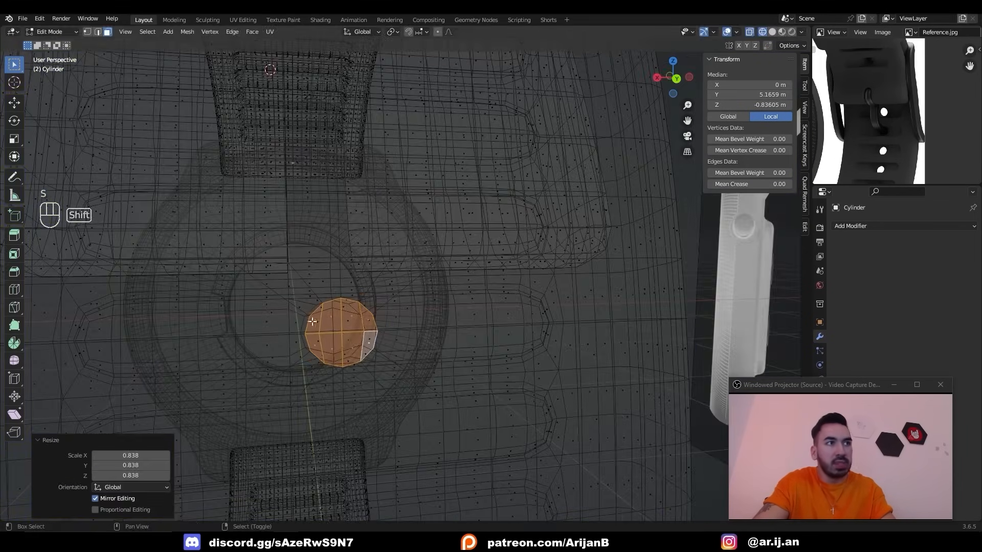
Add the inner groove's circle faces to the selection and bridge the two circles into a pin hole through the strap
right_click(314, 317, "shift")
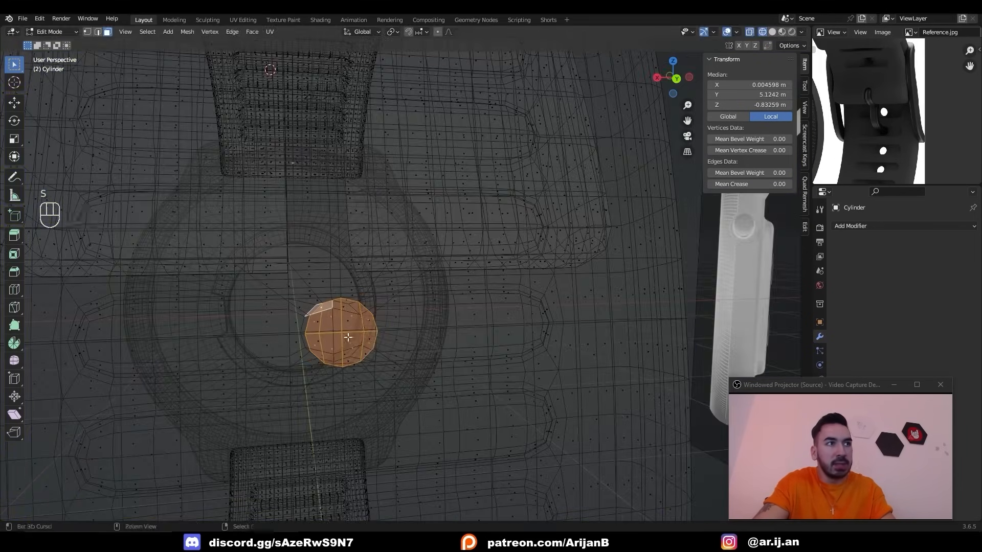
right_click(344, 354, "ctrl+shift")
key("w")
mouse_move(555, 263)
left_click(596, 263)
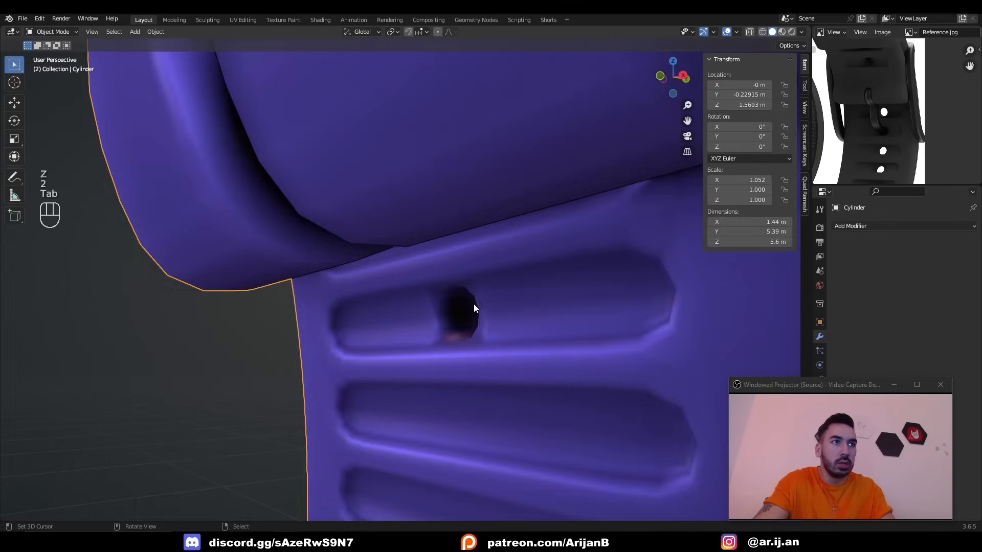
Add a cube centred in the buckle slot and scale it down to fit between the slot's side walls
middle_click_drag(472, 311, 509, 300)
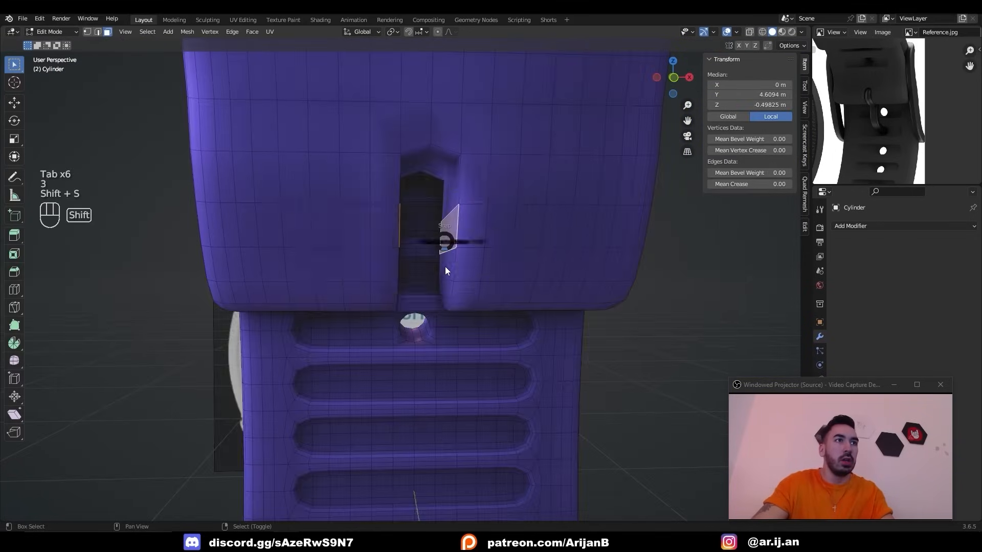
key("Tab")
left_click(473, 256)
key("Tab")
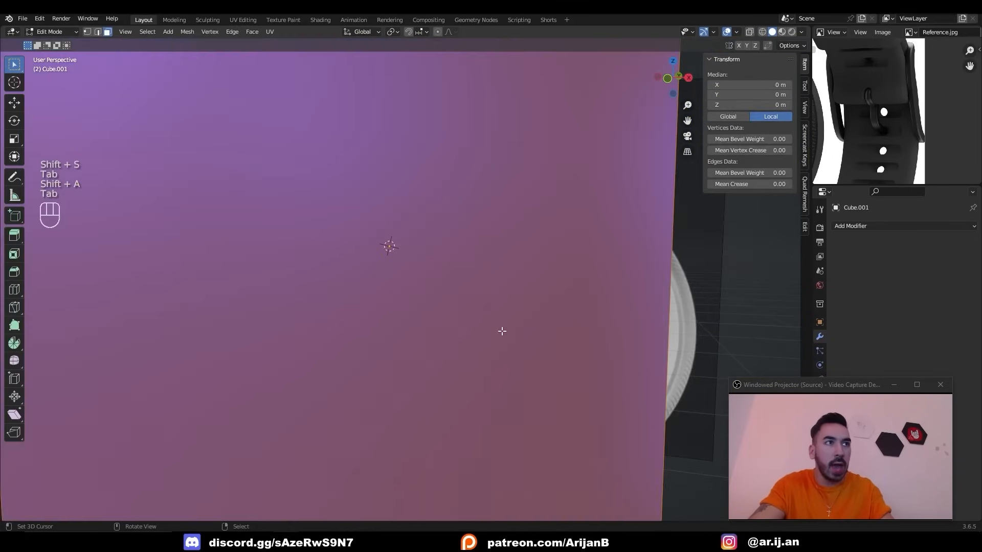
key("s")
left_click(454, 339)
key("s")
left_click(448, 304)
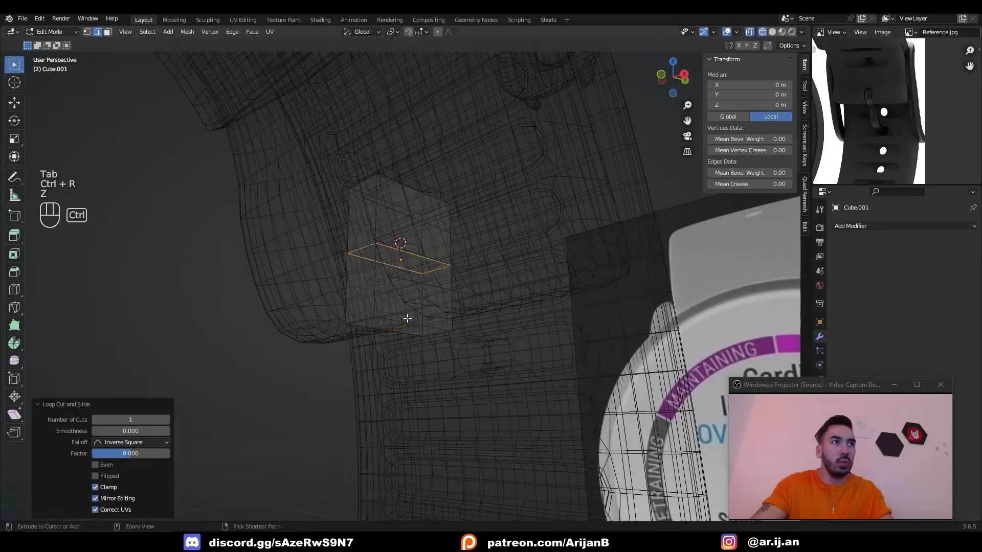
Add loop cuts to the cube and round its side profile into a disc
key("z")
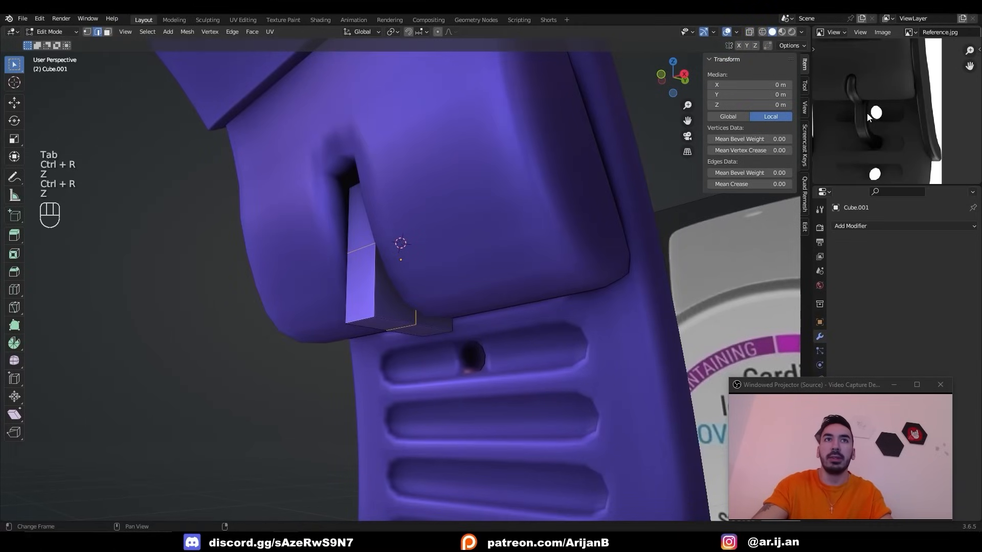
key("z")
middle_click_drag(422, 244, 450, 246)
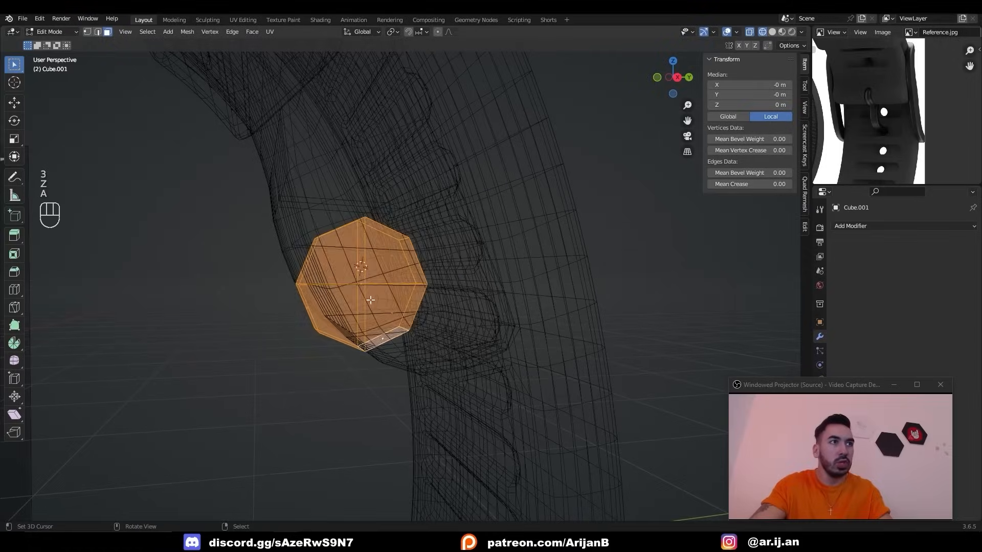
Select the disc's lower rim face that points toward the pin hole and extrude it outward as the prong's base
key("2")
mouse_move(396, 330)
middle_mouse_down()
mouse_move(381, 328)
mouse_move(403, 300)
mouse_move(381, 238)
mouse_move(410, 228)
mouse_move(438, 298)
middle_mouse_up()
key("3")
right_click(389, 329)
key("z")
left_click(385, 289)
key("z")
key("z")
key("e")
left_click(468, 302)
Snap the 3D cursor to the selection and edge-slide the extruded prong end by a factor of about 0.30
key("shift+s")
key("2")
key("3")
key("g")
key("g")
Extrude the prong in side view through the pin hole and move its end face to the strap's outer surface
key("KP_3")
key("z")
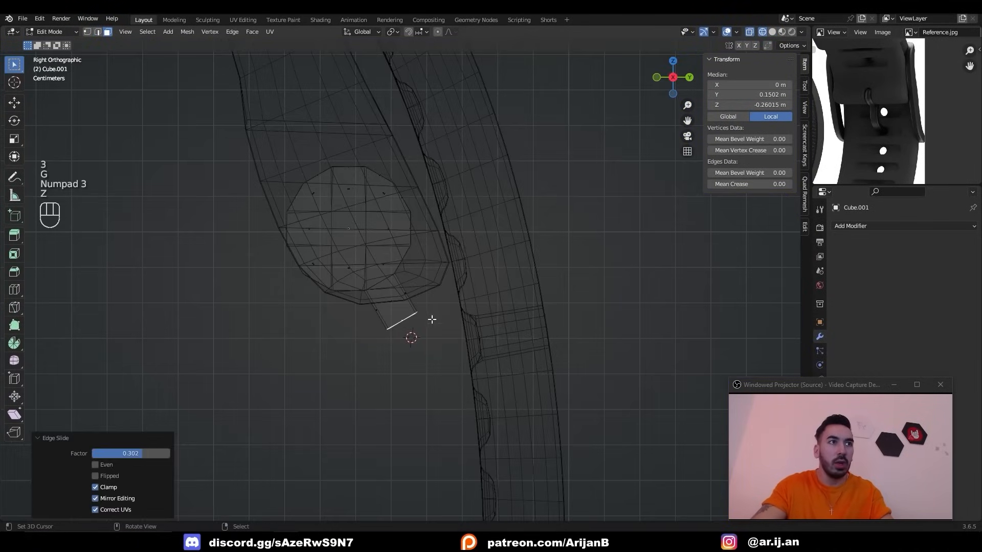
right_click(469, 342, "ctrl")
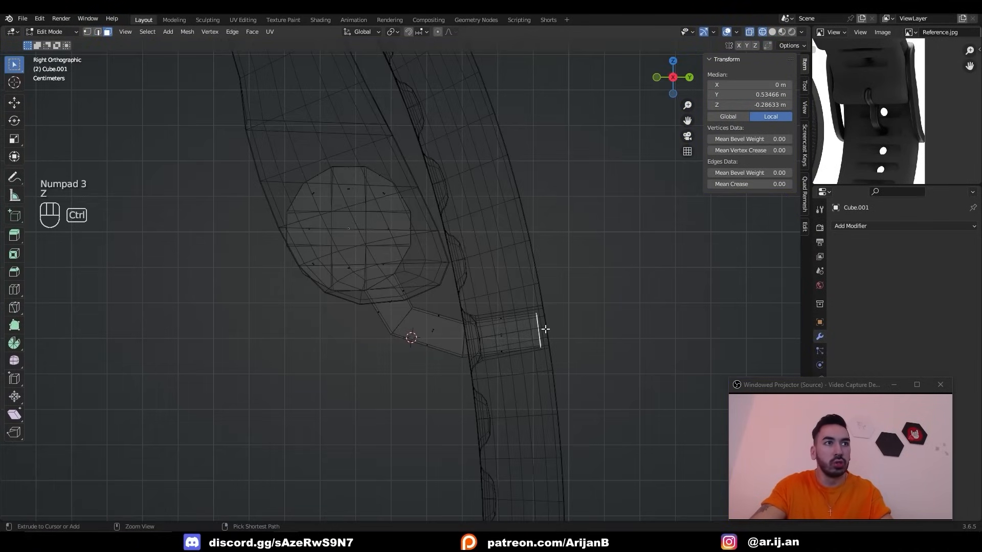
key("g")
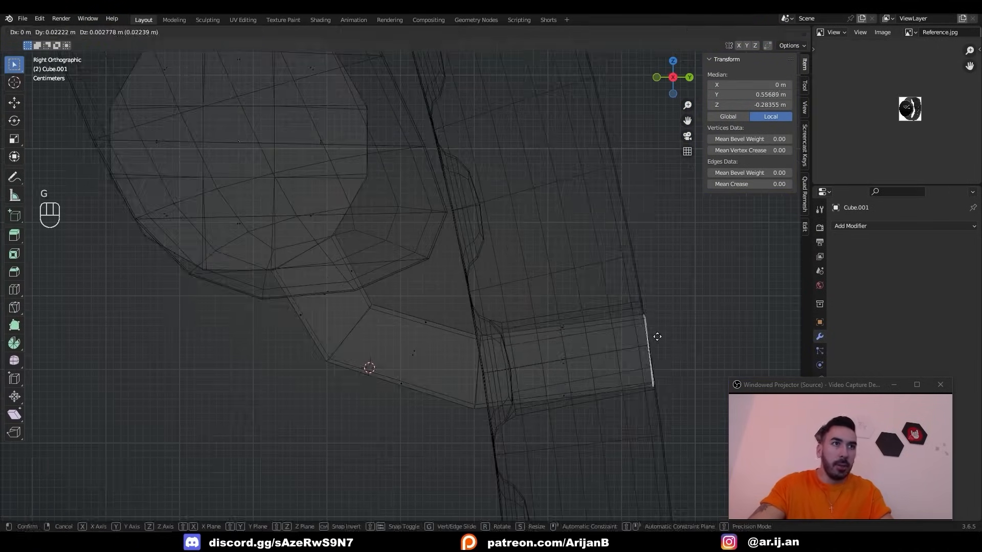
left_click(656, 337)
Add a Subdivision modifier with viewport level 1 to the prong and insert a supporting loop cut
scroll(614, 336, "down", 3)
key("z")
middle_click_drag(458, 334, 485, 318)
key("2")
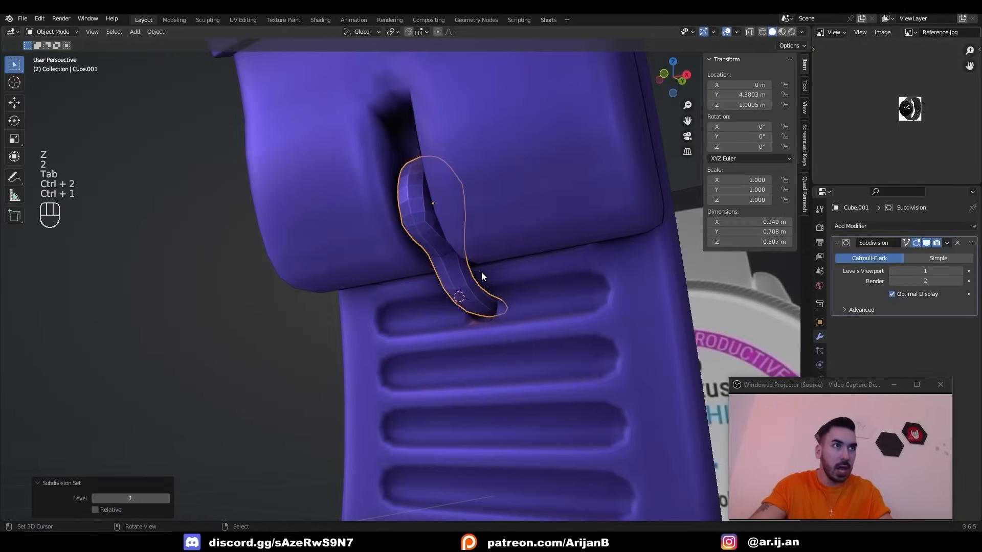
key("Tab")
key("Tab")
key("Tab")
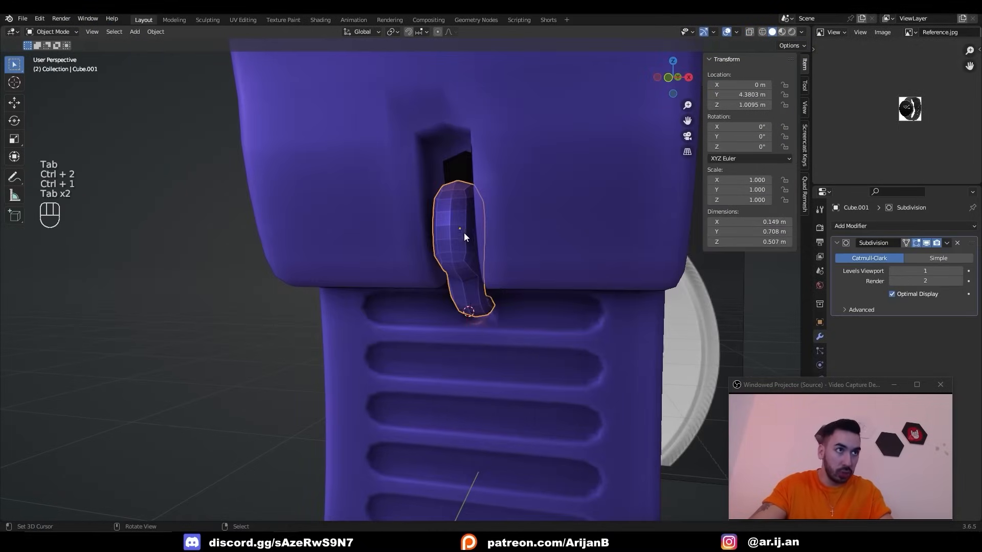
key("ctrl+r")
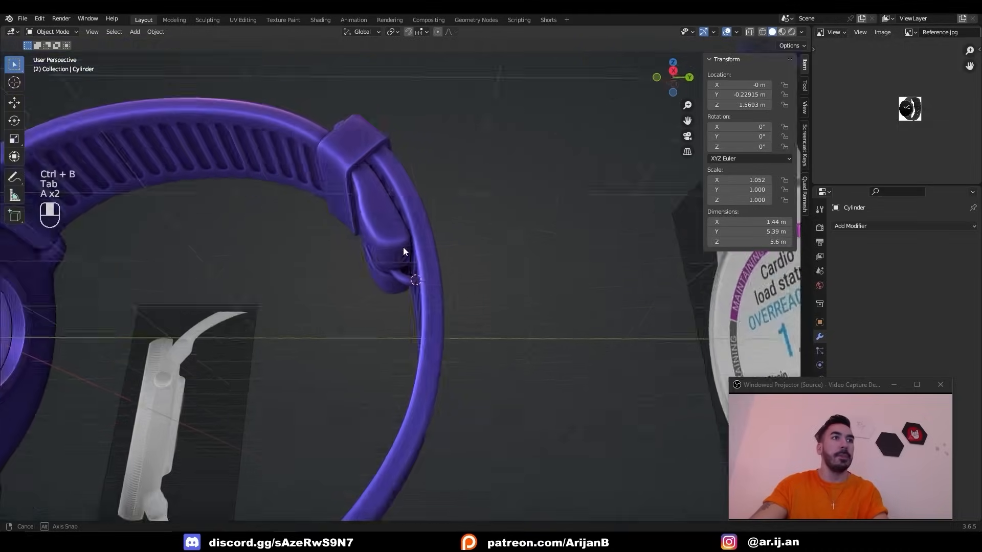
Examine the strap's clasp area and compare it with the buckle in the reference photo
middle_click_drag(401, 252, 594, 267)
scroll(943, 110, "up", 3)
scroll(916, 110, "up", 6)
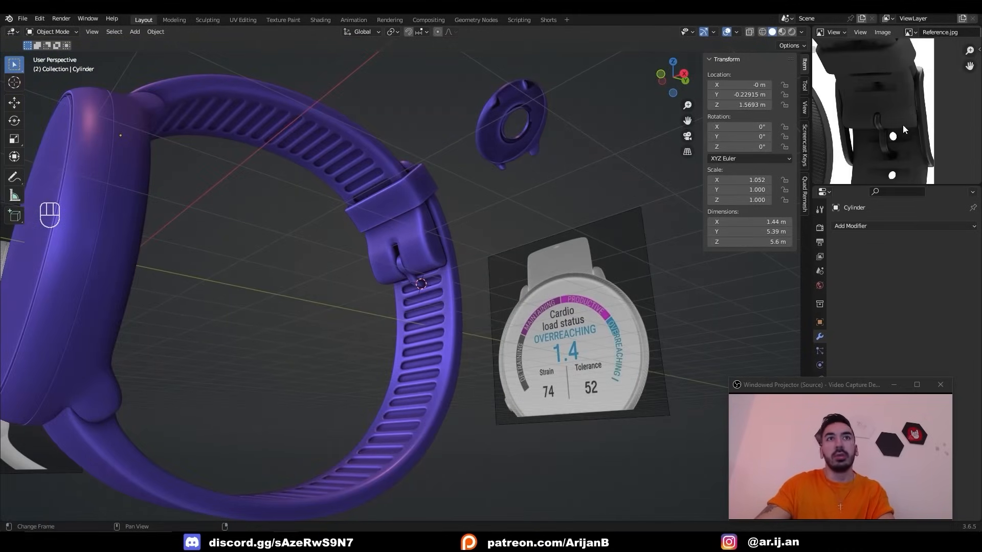
scroll(905, 96, "down", 2)
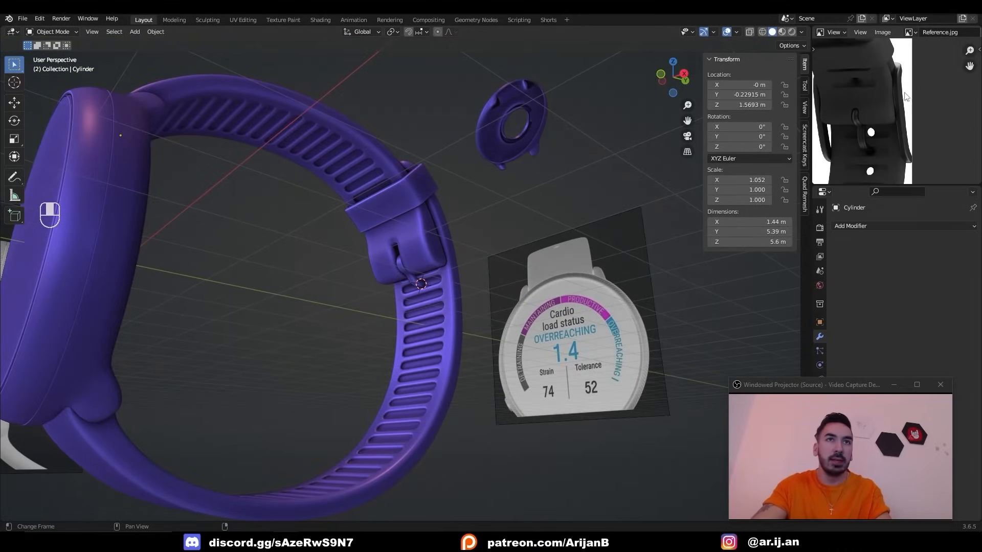
middle_click_drag(491, 204, 435, 231)
right_click(403, 225)
right_click(416, 245)
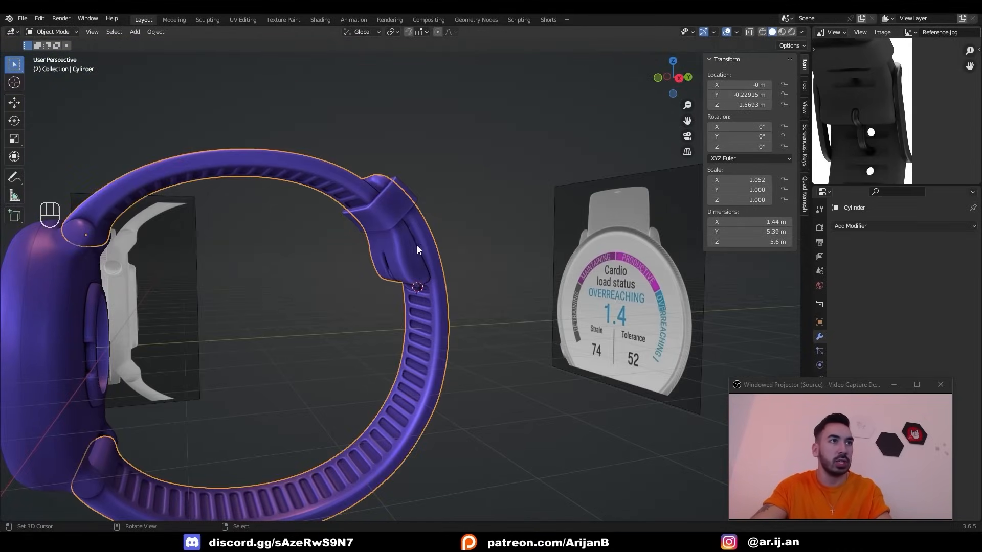
key("Tab")
key("Tab")
Add a plane at the clasp in side view, rotate it 90 degrees and scale it to about 0.41
key("KP_3")
left_click(417, 268)
key("shift+a")
mouse_move(419, 278)
left_click(481, 277)
key("Tab")
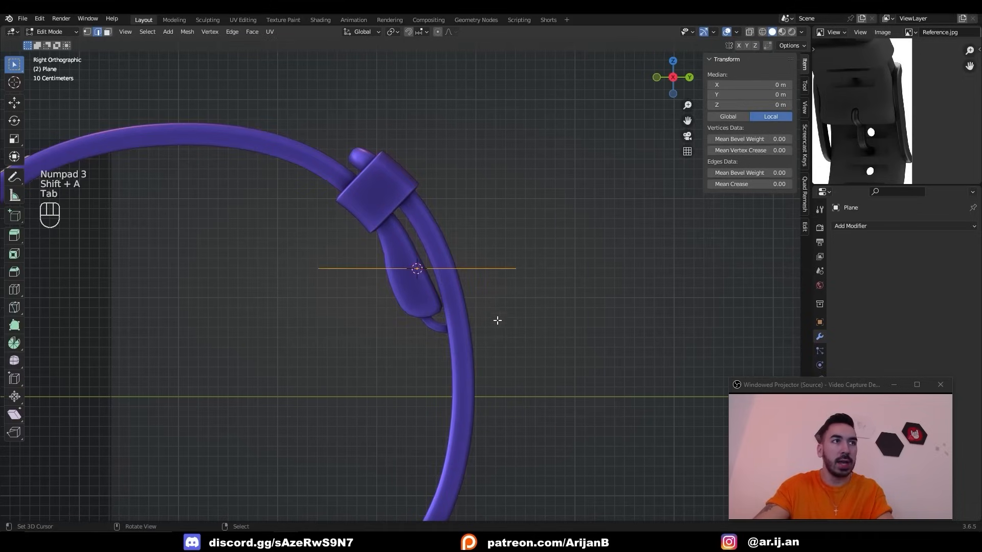
type("r90")
key("Return")
key("s")
left_click(469, 302)
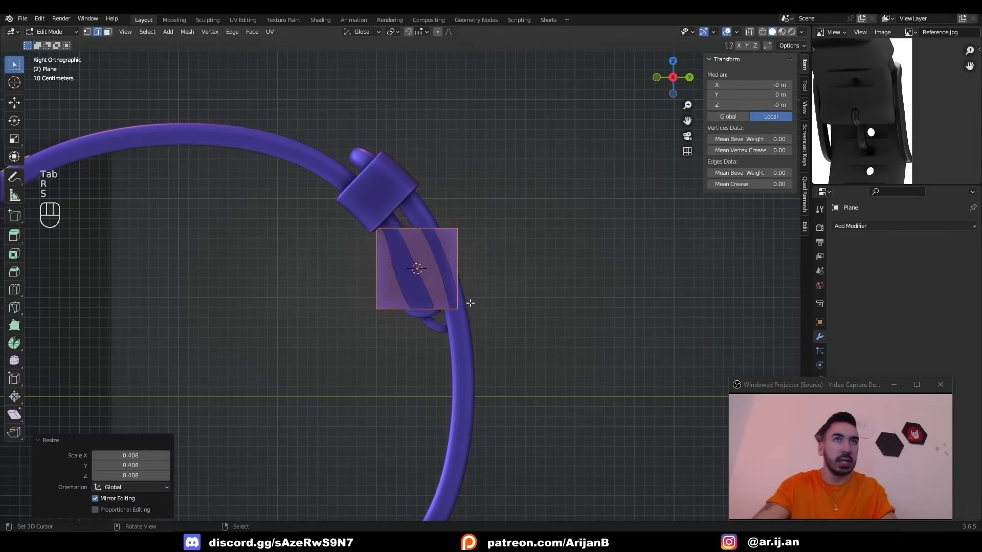
Stretch the plane along Z by about 2.5, and scale it down uniformly to a narrow upright strip
key("ctrl+z")
key("s")
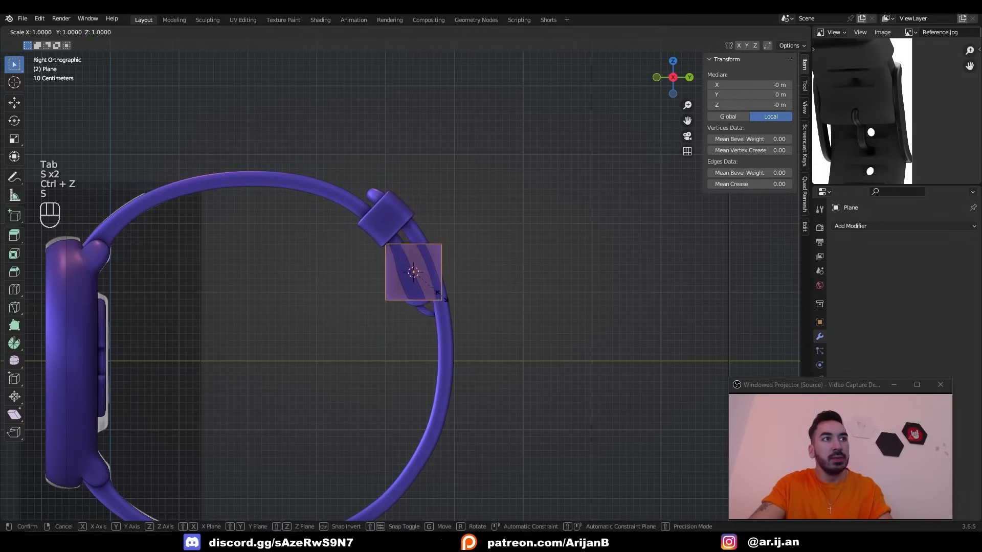
key("z")
left_click(484, 331)
key("s")
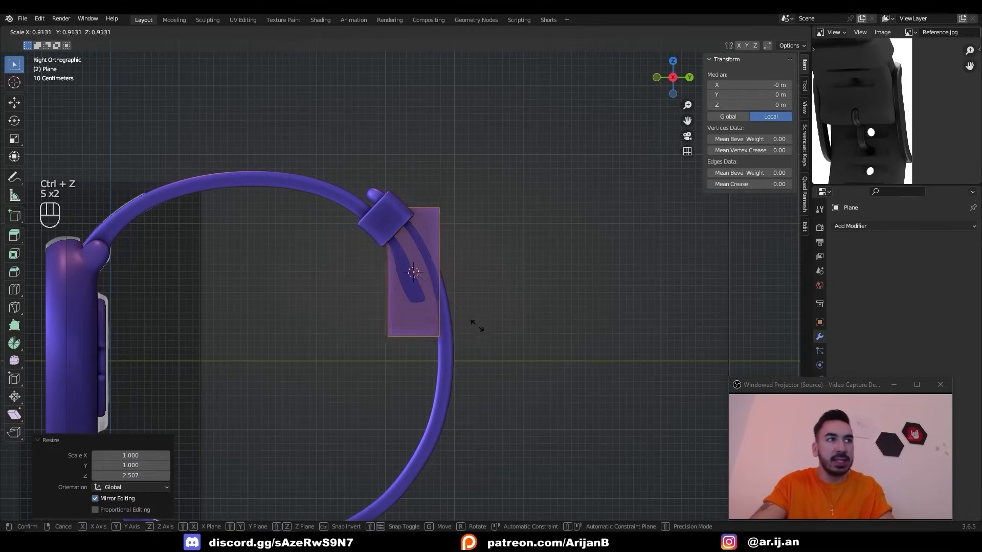
left_click(450, 304)
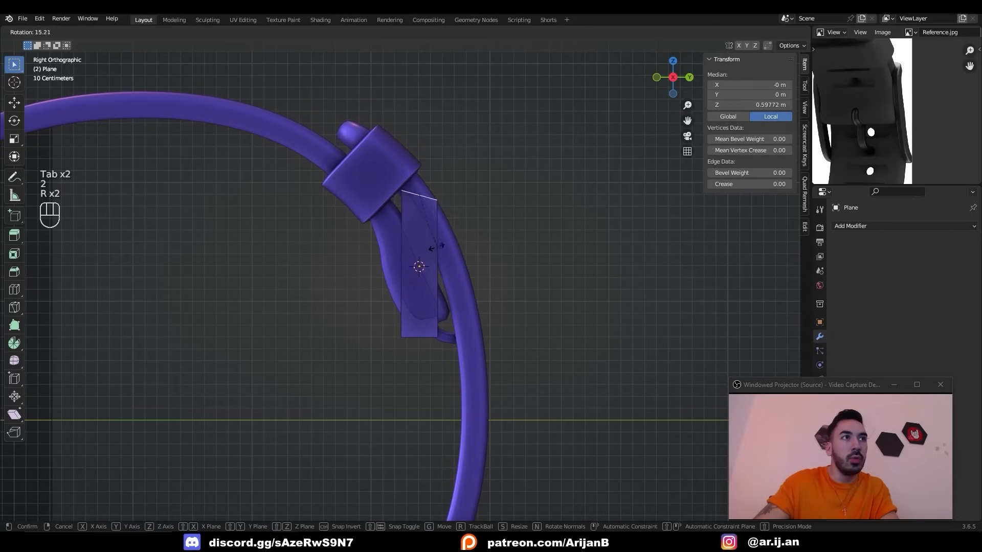
Rotate and move the plane's upper and lower edges to follow the slant of the clasp
left_click(414, 276)
key("g")
left_click(423, 270)
key("r")
left_click(446, 287)
key("g")
key("r")
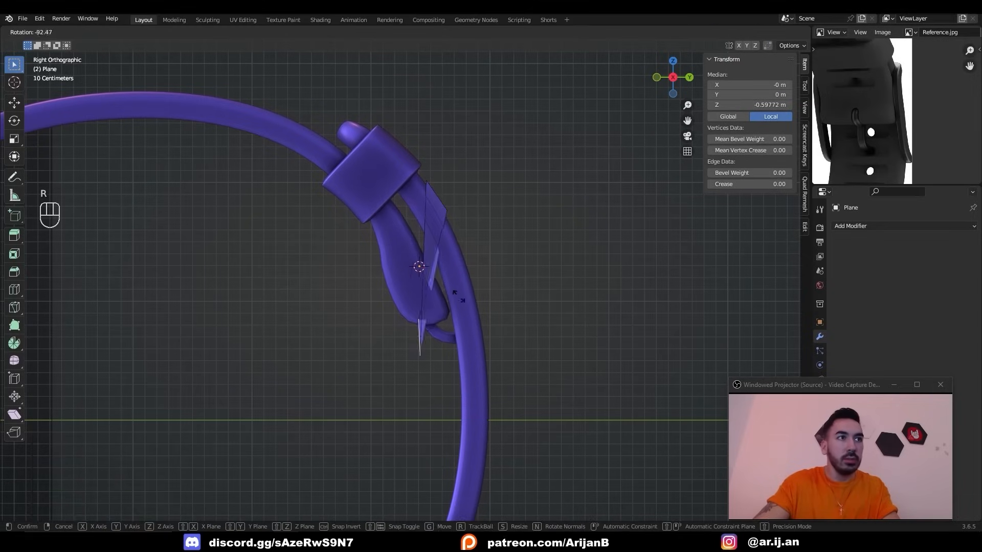
Rotate and move the strip's extruded end edge so the strip follows the watch strap, undoing the last adjustment
left_click(471, 308)
key("g")
left_click(543, 347)
key("r")
left_click(536, 326)
key("g")
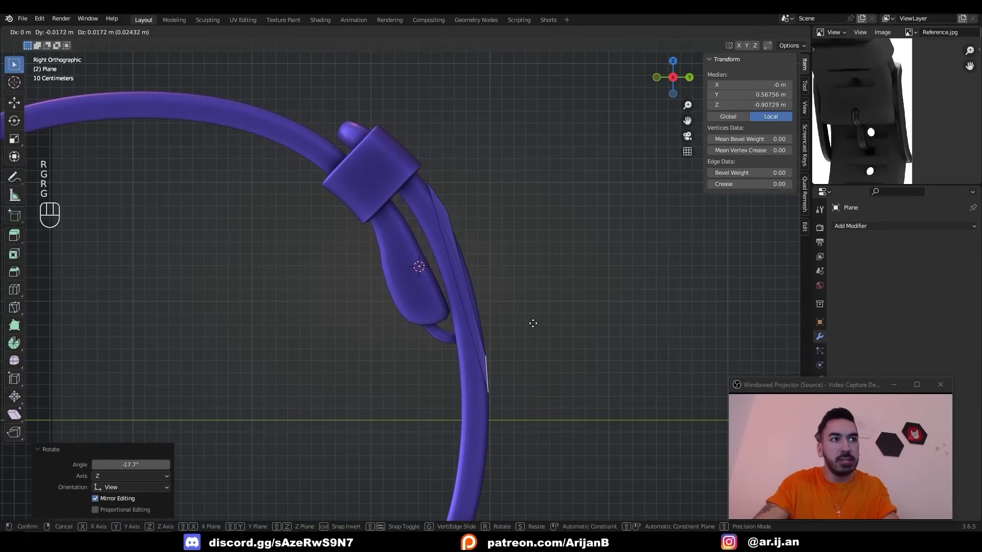
left_click(533, 323)
key("ctrl+z")
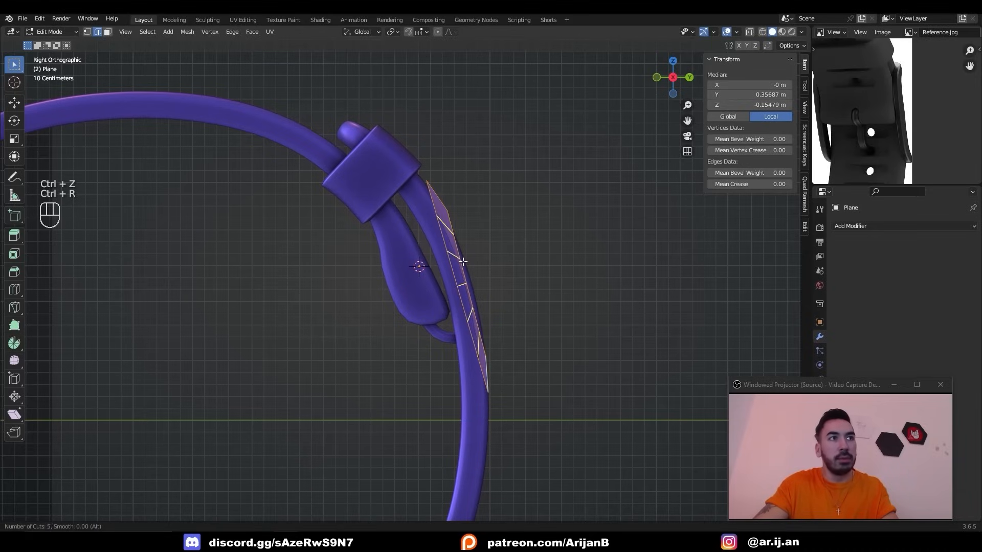
Add five loop cuts across the long face of the strip, and try moving the new loops inward before undoing that move
left_click(463, 261)
right_click(478, 272)
key("g")
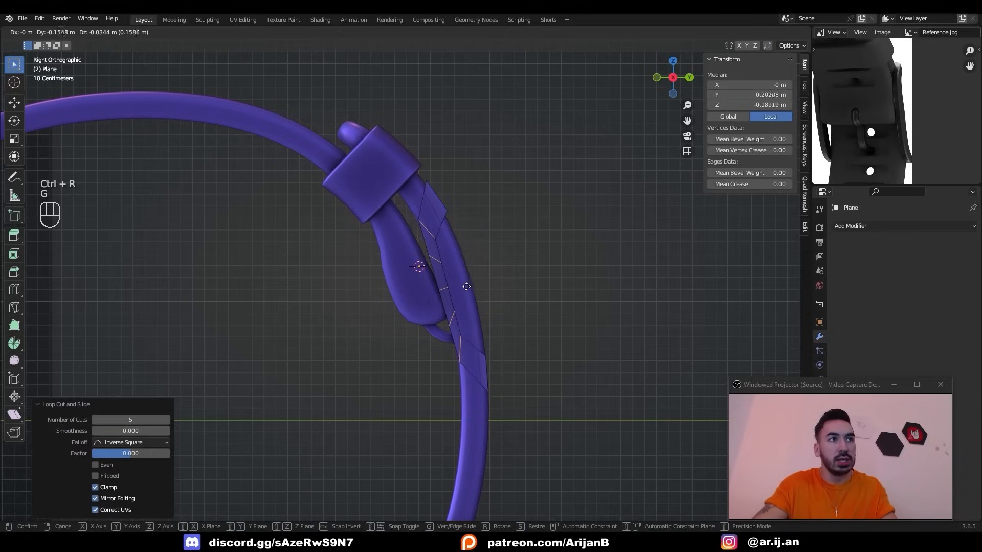
left_click(464, 288)
key("ctrl+z")
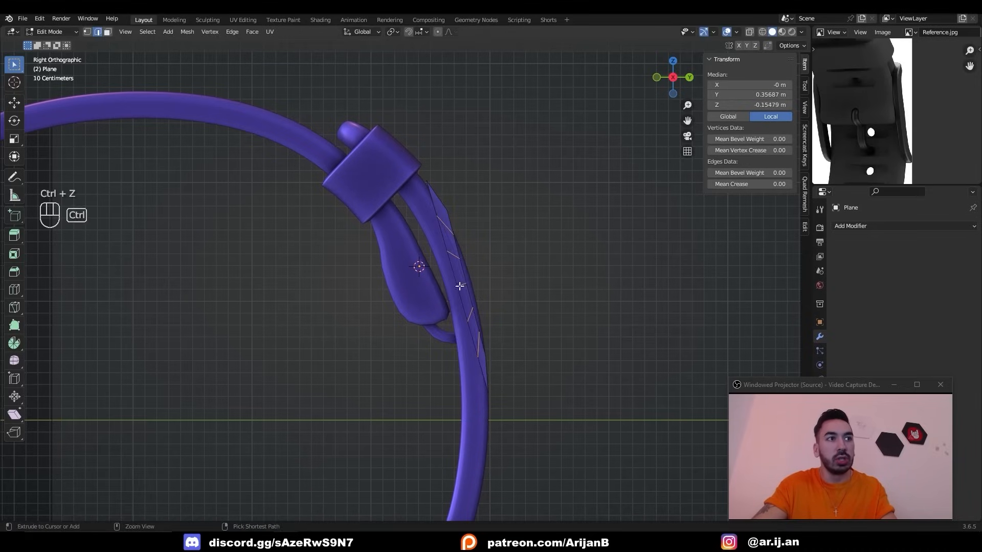
key("alt+z")
key("alt+z")
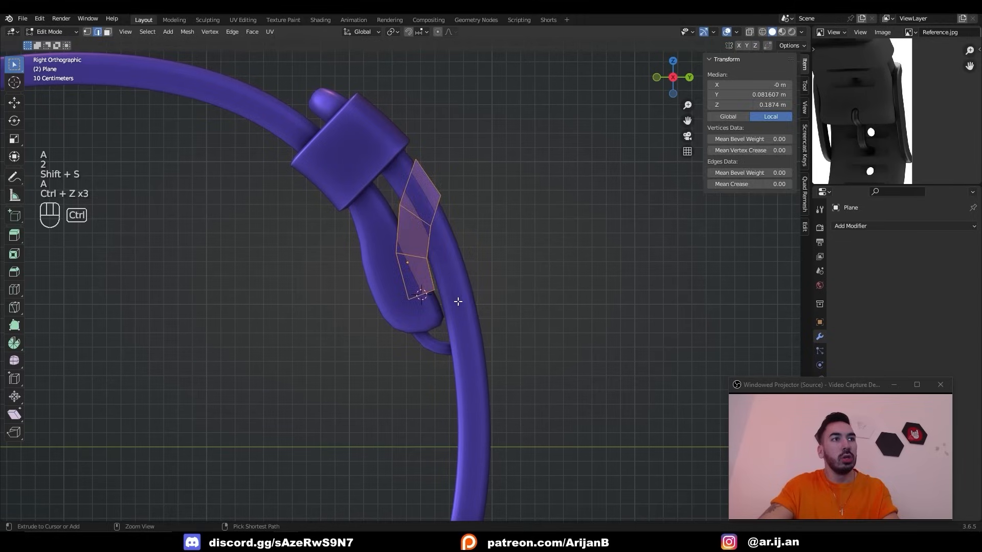
Undo the recent edits to the bent strip and delete the selected faces of its lower half
key("ctrl+z")
key("ctrl+z")
key("ctrl+z")
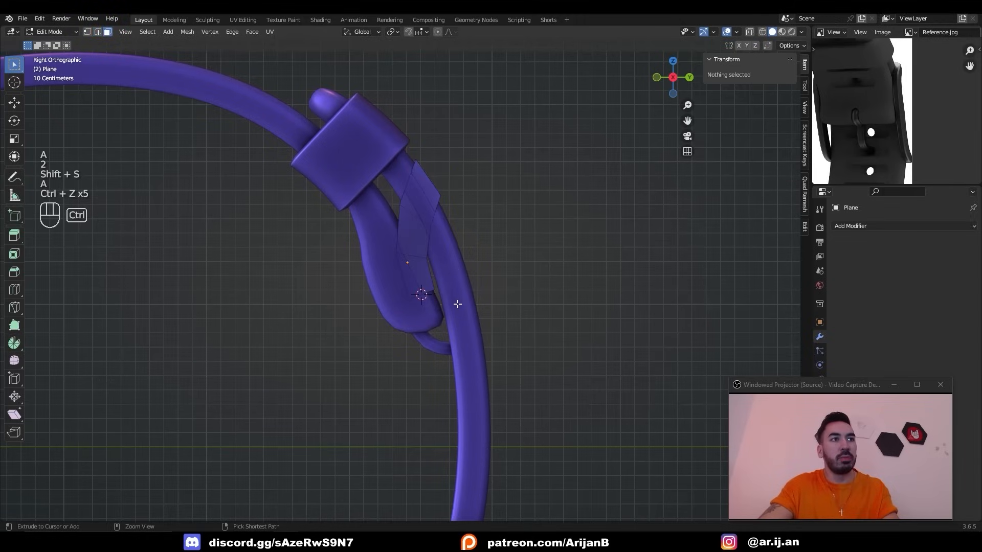
key("x")
left_click(515, 315)
key("a")
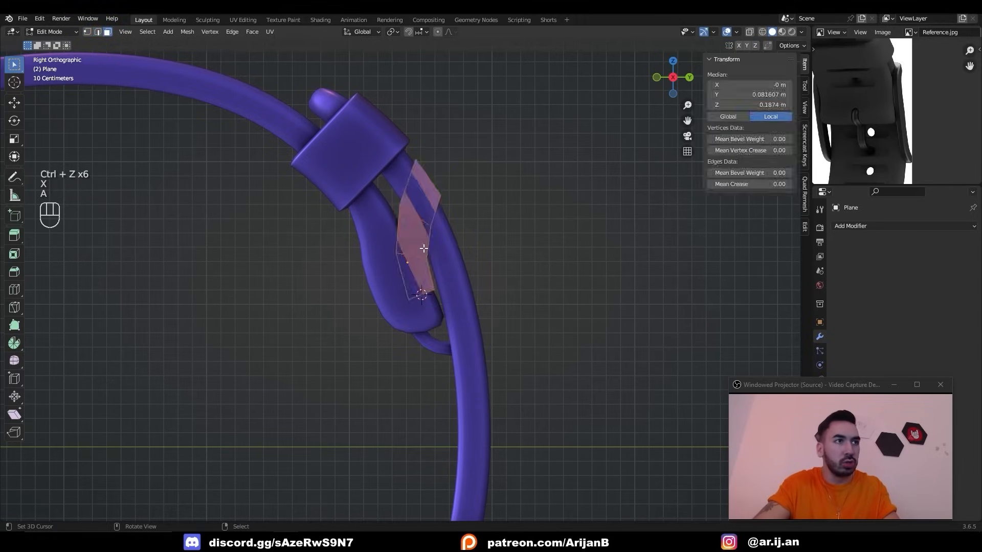
Duplicate the strip's bent upper half and rotate the copy 180° about Z, then align it along the strap as the lower half
key("a")
key("b")
left_click_drag(381, 154, 512, 332)
key("shift+d")
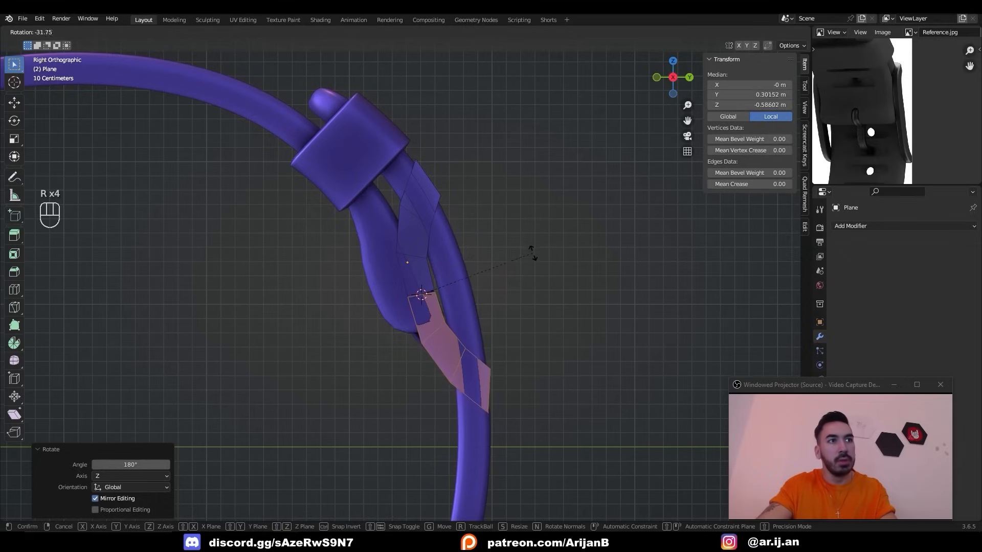
left_click(532, 253)
key("2")
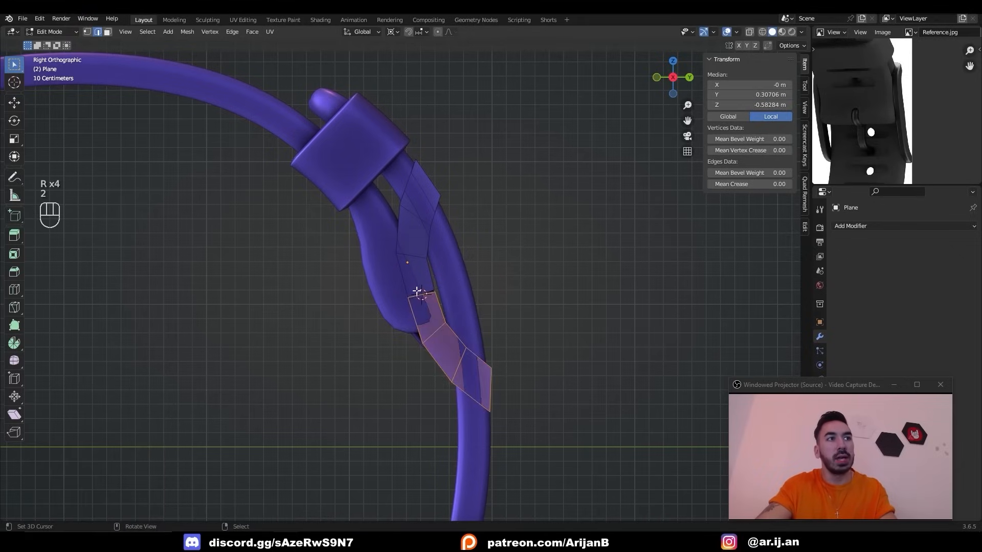
key("ctrl+z")
Shift the whole strip along X beside the strap and recalculate its face normals
scroll(430, 299, "up", 4)
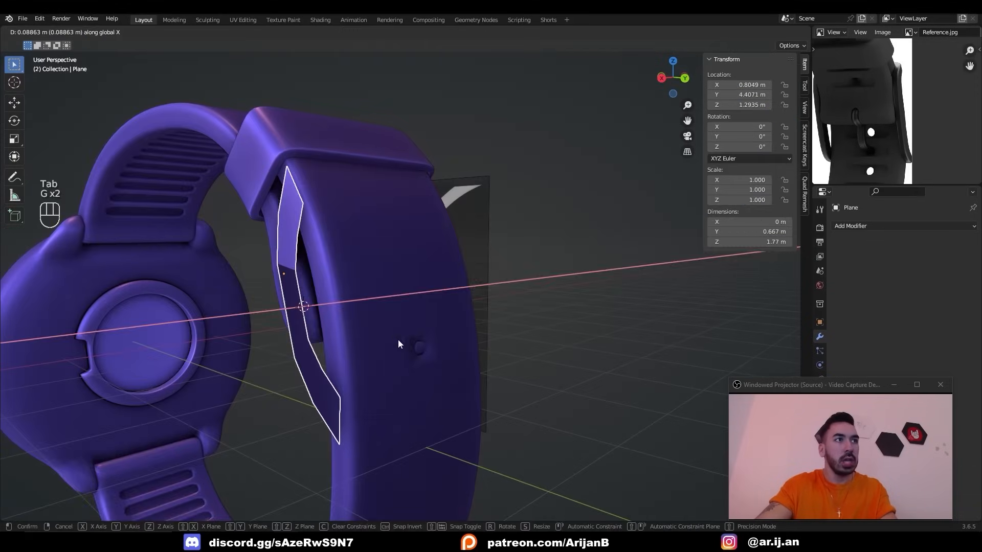
key("a")
key("shift+n")
key("2")
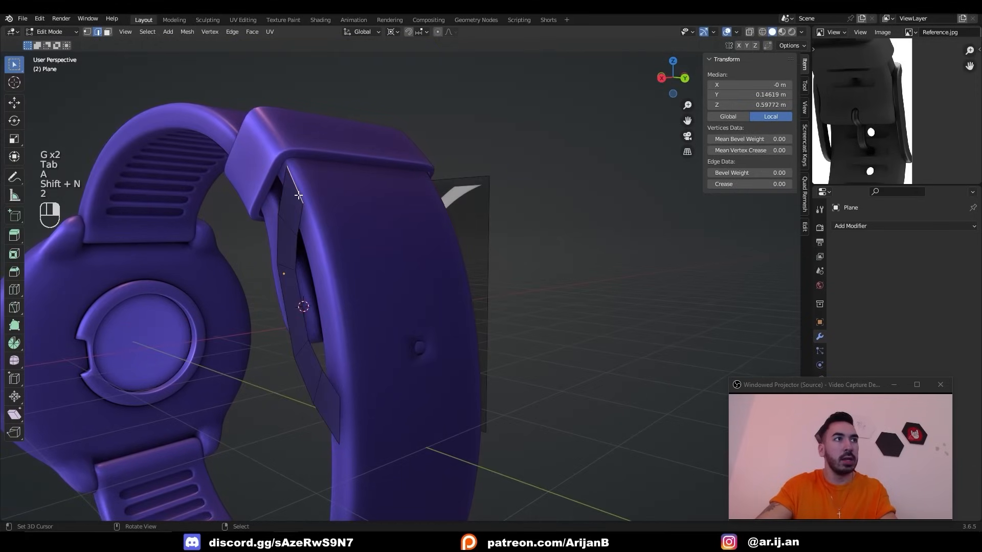
Undo the first extrusion, then extrude the strip's two end edges across to the strap's centre by scaling them to 0 on X
key("ctrl+z")
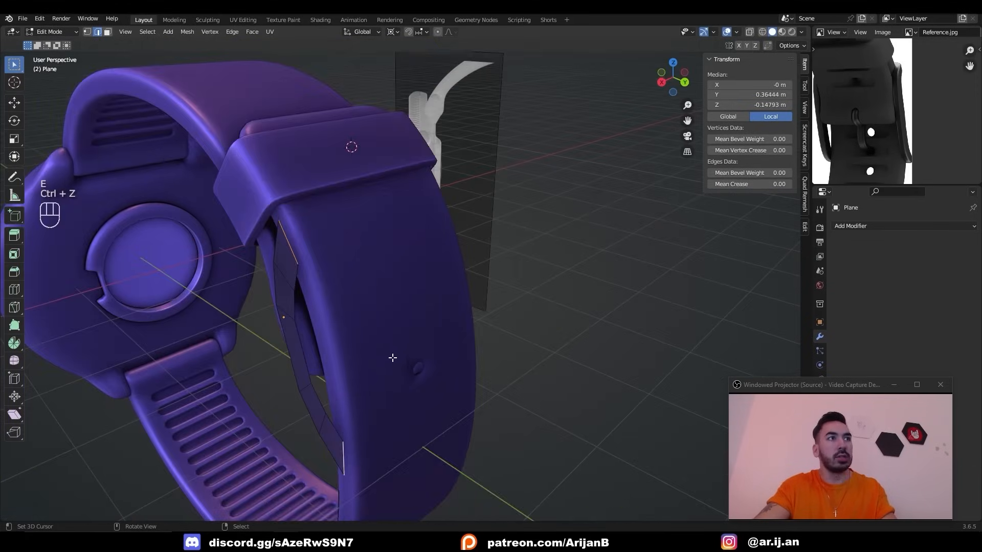
key("e")
middle_click_drag(368, 215, 460, 276)
scroll(347, 158, "up", 5)
scroll(337, 177, "down", 6)
key("s")
key("x")
key("0")
key("Return")
Duplicate the half buckle frame and mirror the copy to the strap's other side with an X scale of -1
key("a")
key("shift+d")
right_click(515, 299)
key("s")
key("x")
key("minus")
key("1")
key("Return")
Merge the overlapping vertices of the two frame halves and recalculate the normals
key("a")
key("shift+w")
key("shift+n")
key("Tab")
key("Tab")
Extrude the buckle frame's faces in place and give them thickness with Shrink/Fatten
scroll(460, 276, "up", 3)
key("e")
right_click(424, 286)
key("alt+s")
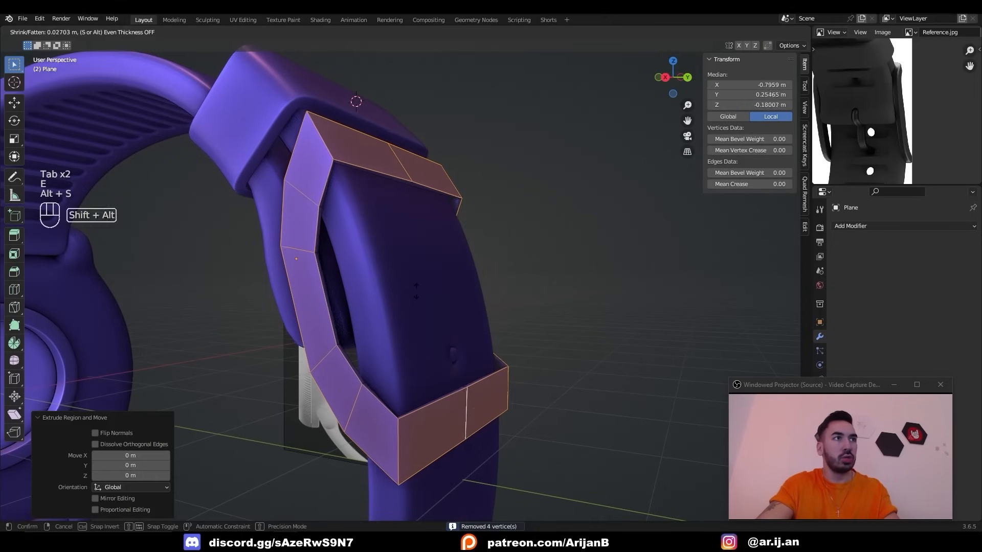
left_click(416, 291)
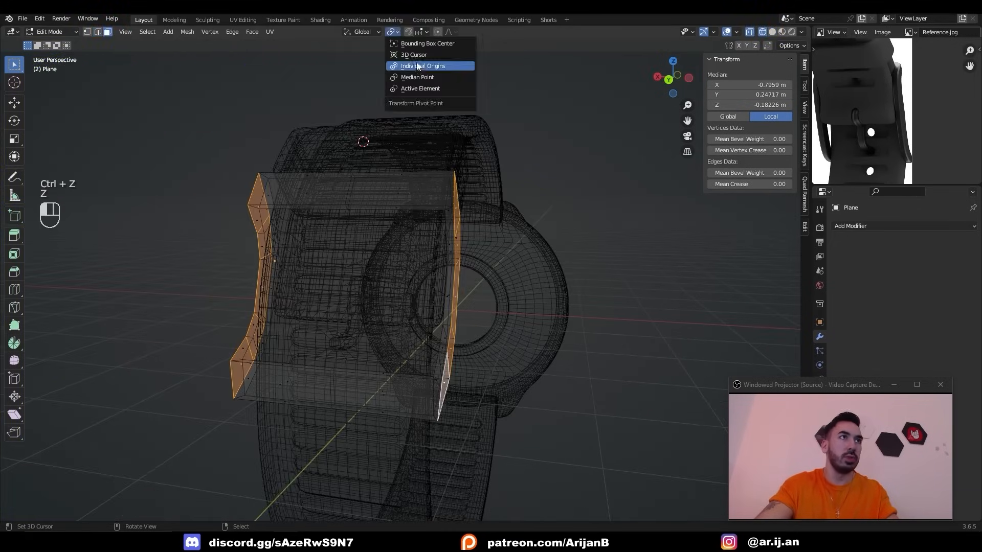
Flatten the frame's outer side faces along X with a scale of 0, using individual origins as the pivot
key("z")
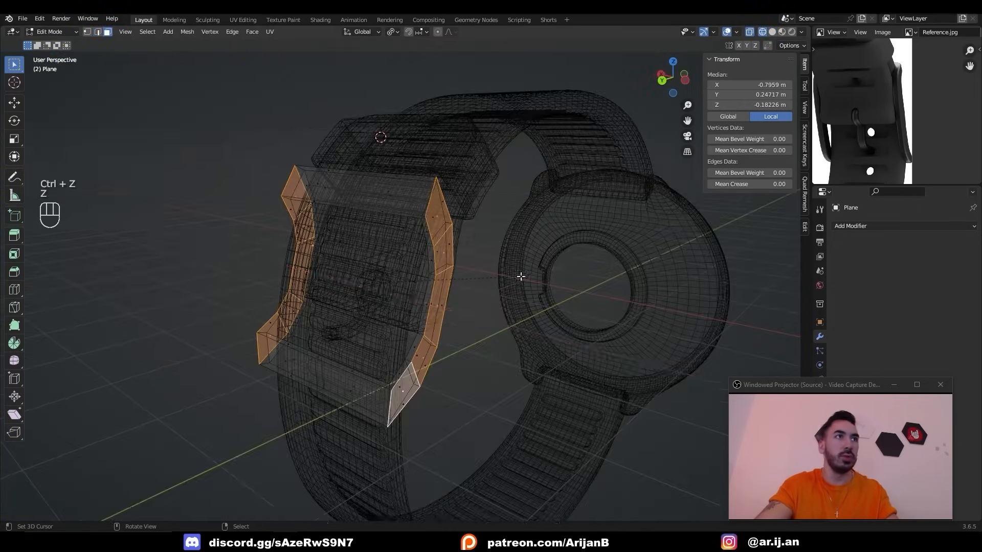
key("s")
key("x")
key("0")
left_click(520, 276)
middle_click_drag(380, 287, 497, 279)
key("z")
Add a level 2 Subdivision modifier to the buckle frame
key("Tab")
mouse_move(363, 283)
middle_mouse_down("shift")
mouse_move(441, 273)
mouse_move(452, 308)
mouse_move(423, 226)
mouse_move(461, 225)
middle_mouse_up("shift")
key("Tab")
key("Tab")
key("ctrl+1")
key("ctrl+2")
Select the edge loops around the frame's borders and bevel them about 0.008 m wide with two segments
key("Tab")
middle_click_drag(440, 328, 429, 438)
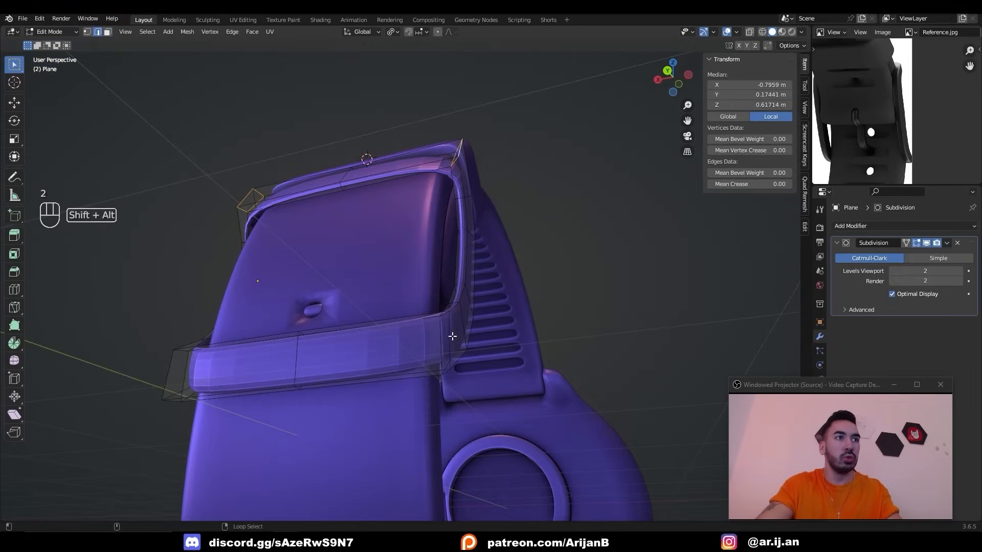
right_click(452, 335, "alt+shift")
key("ctrl+b")
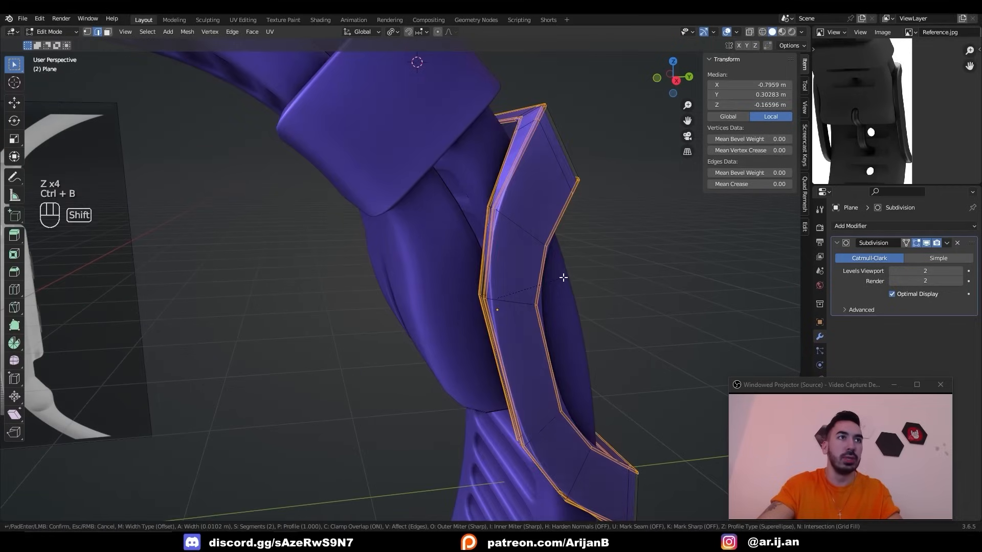
left_click(560, 278)
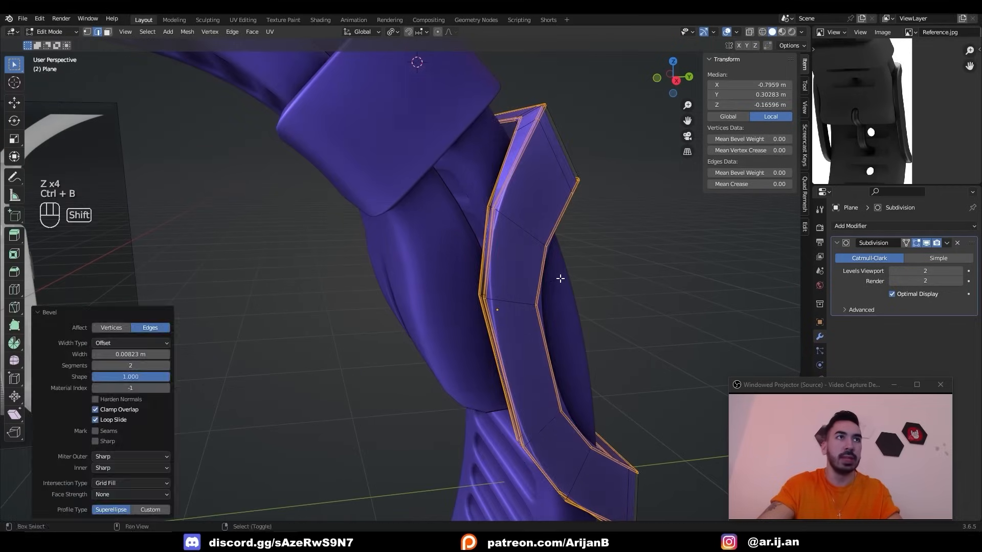
key("Tab")
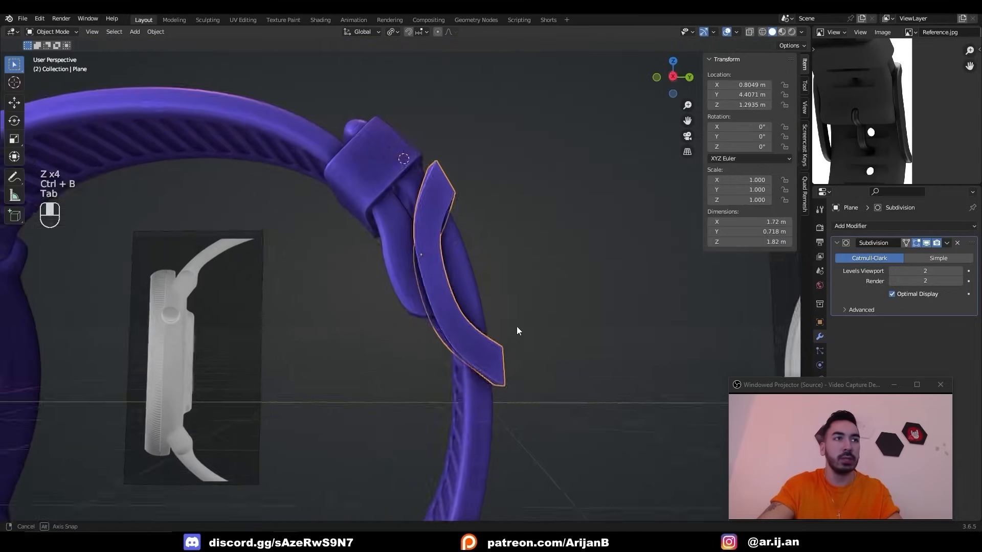
Apply smooth shading to the buckle frame
middle_click_drag(517, 327, 429, 318)
left_click(155, 32)
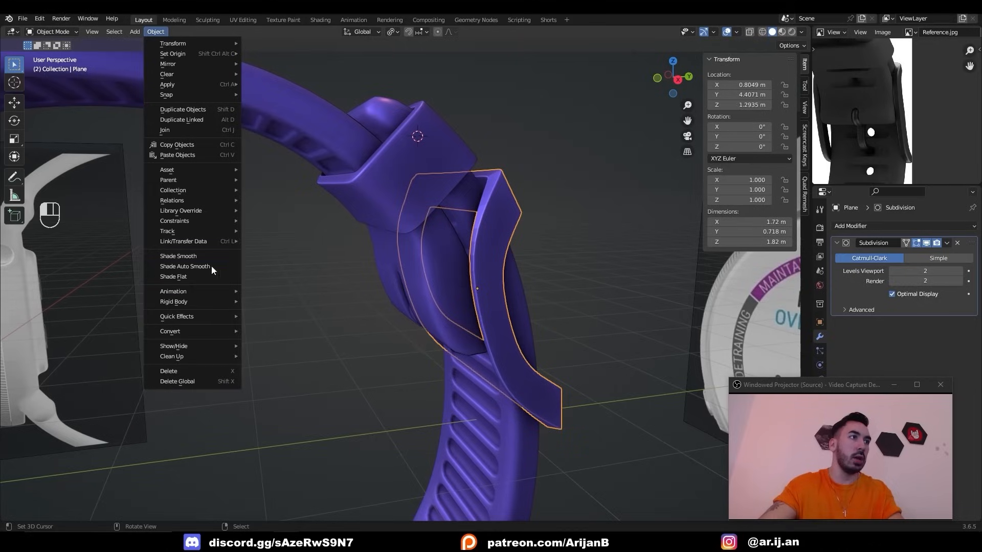
left_click(220, 257)
middle_click_drag(230, 258, 420, 296)
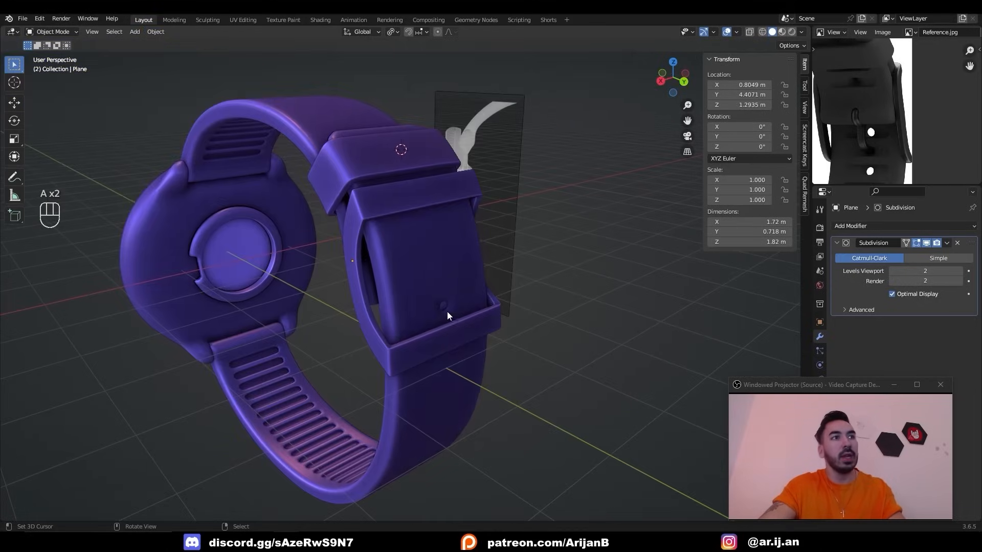
Select a central block of faces in each slot down the ribbed inner side of the strap
middle_click_drag(447, 312, 465, 297)
scroll(466, 296, "up", 2)
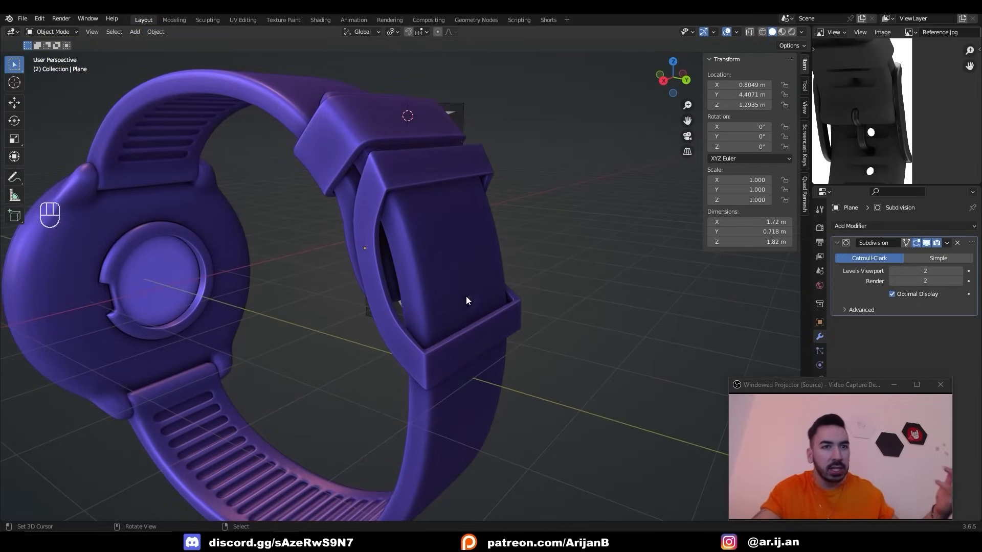
middle_click_drag(401, 398, 376, 333)
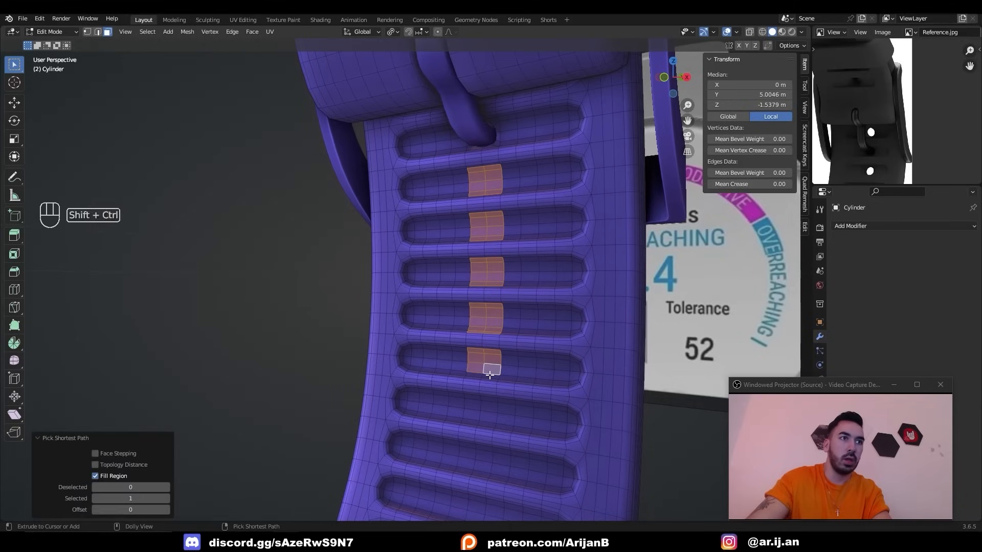
key("ctrl+z")
middle_click_drag(486, 376, 466, 301)
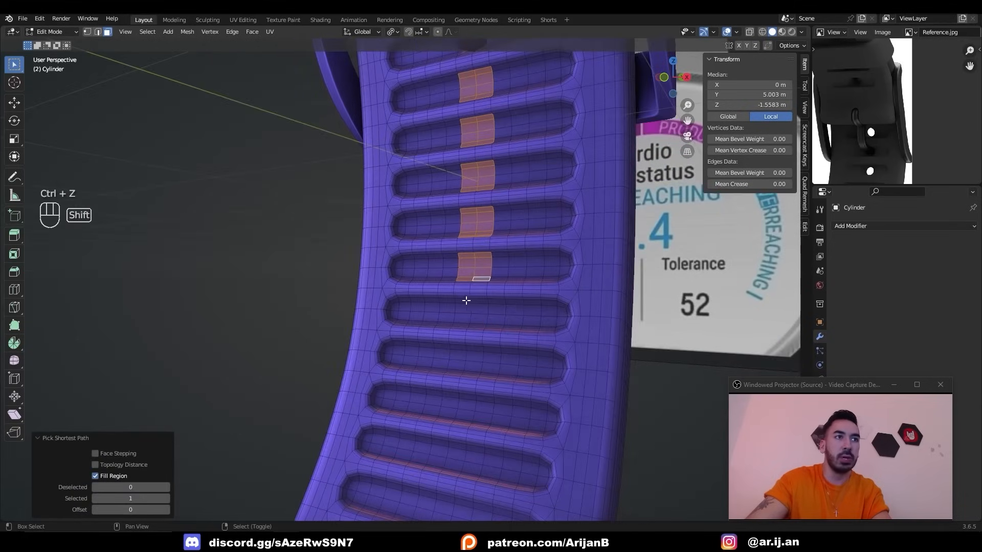
right_click(465, 301, "shift")
right_click(477, 325, "ctrl+shift")
right_click(459, 347, "shift")
right_click(468, 373, "ctrl+shift")
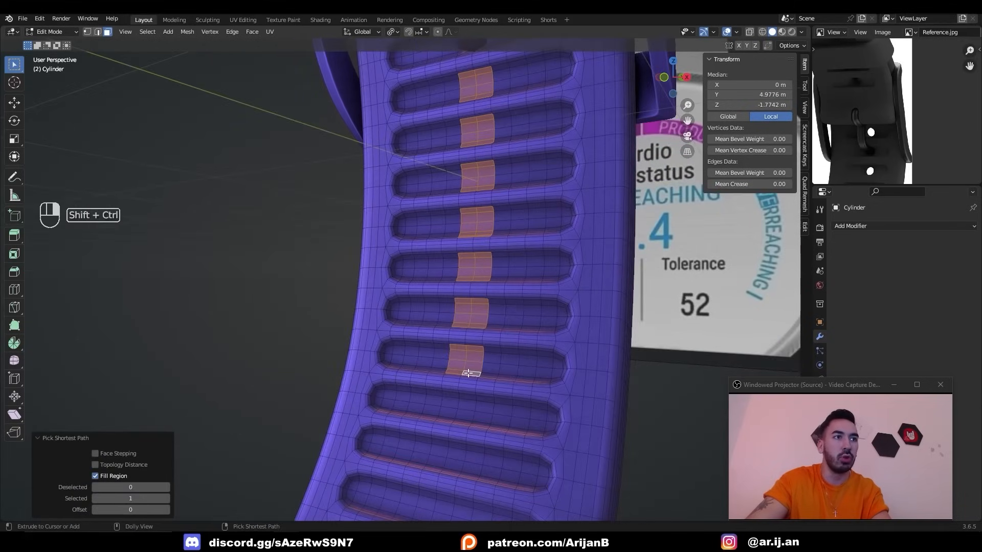
middle_click_drag(468, 374, 477, 307, "shift")
right_click(460, 301, "shift")
right_click(473, 325, "ctrl+shift")
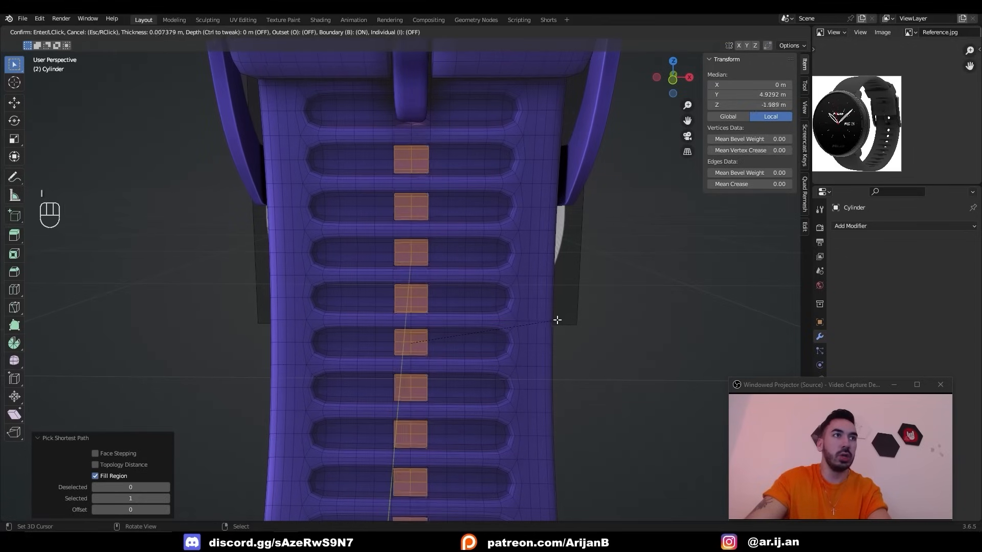
Inset the selected slot patches about 0.019 m and turn them into slightly reduced circles with LoopTools Circle
key("i")
left_click(518, 205)
key("w")
mouse_move(494, 54)
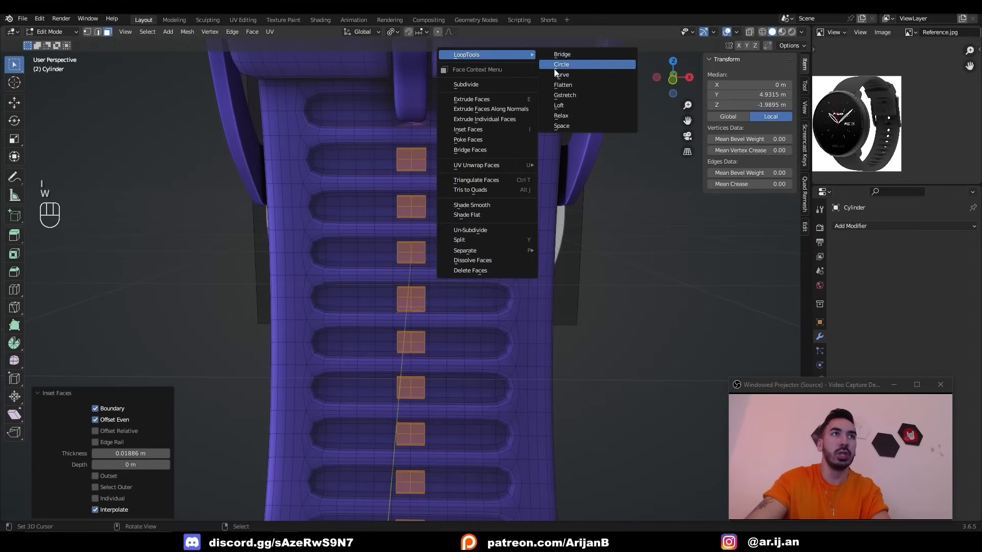
left_click(558, 66)
scroll(496, 233, "up", 4)
key("s")
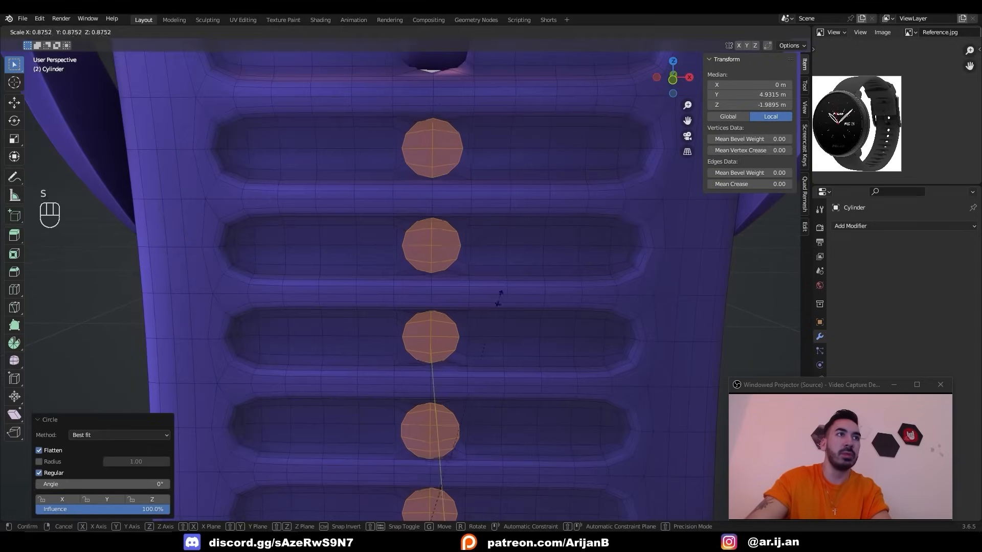
left_click(485, 316)
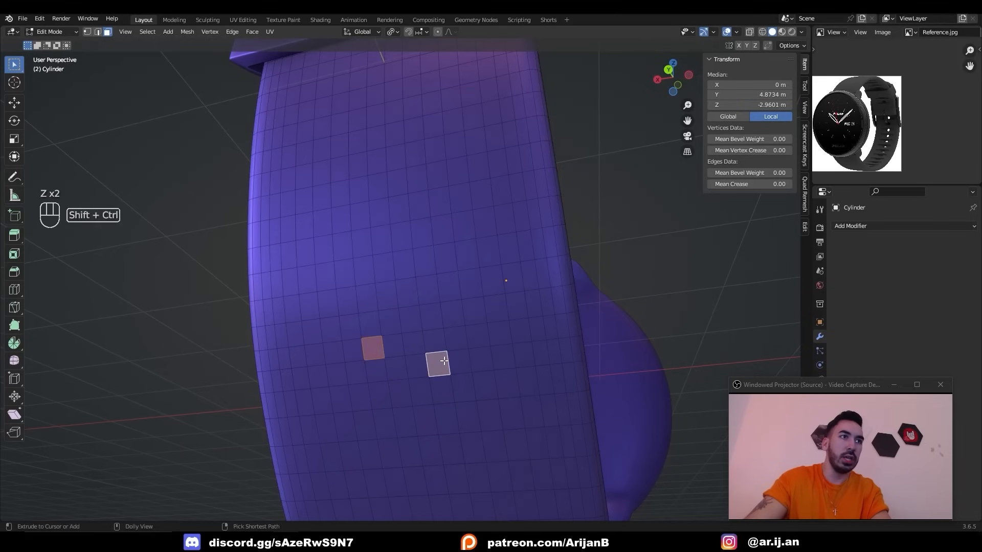
Select a centred four-by-two block of faces on the strap's smooth outer side, opposite the last slot circle
left_click(391, 351)
left_click(373, 352)
key("ctrl+z")
left_click(439, 370, "ctrl+shift")
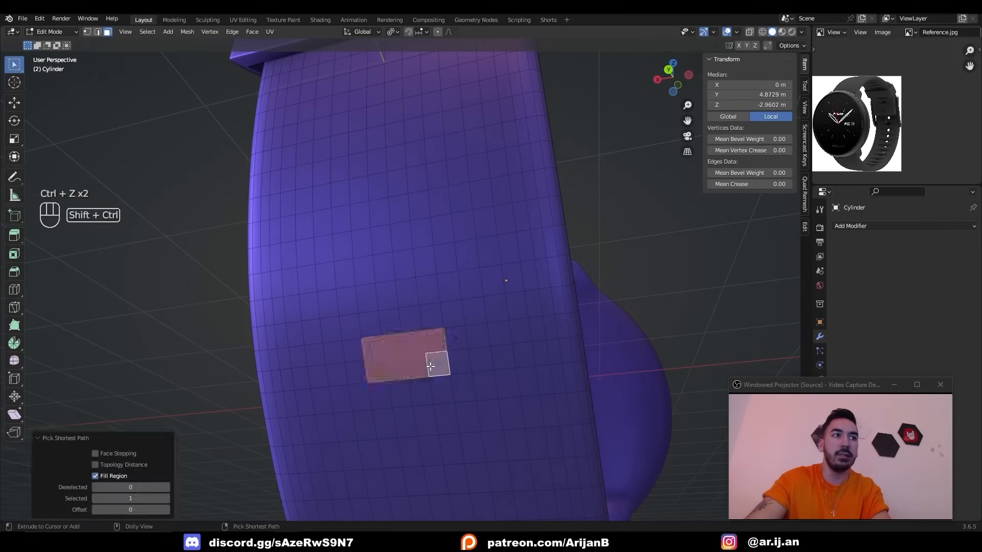
key("z")
key("z")
key("z")
middle_click_drag(384, 319, 365, 326)
key("z")
Inset the selected outer block, round it with LoopTools Circle and scale the circle down to the hole's size
key("i")
left_click(481, 377)
key("w")
mouse_move(486, 301)
left_click(525, 315)
key("s")
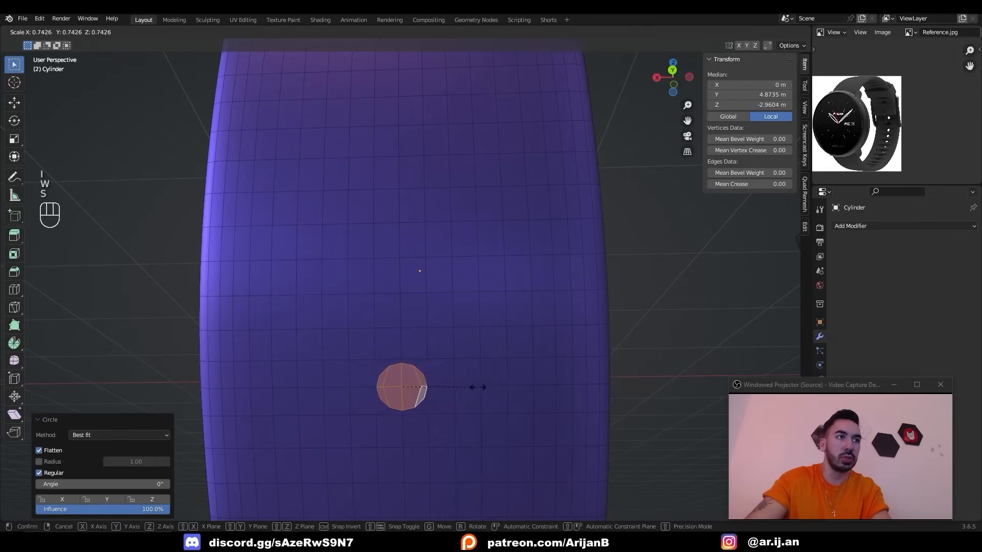
Inset the next outer face block up the strap about 0.059 m and round it with LoopTools Circle
key("z")
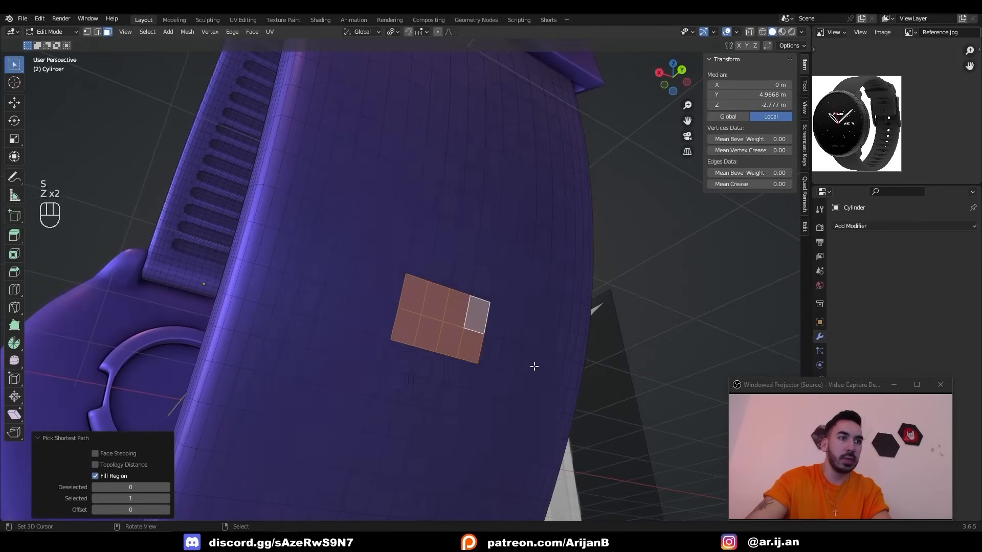
key("i")
left_click(520, 368)
key("w")
mouse_move(532, 301)
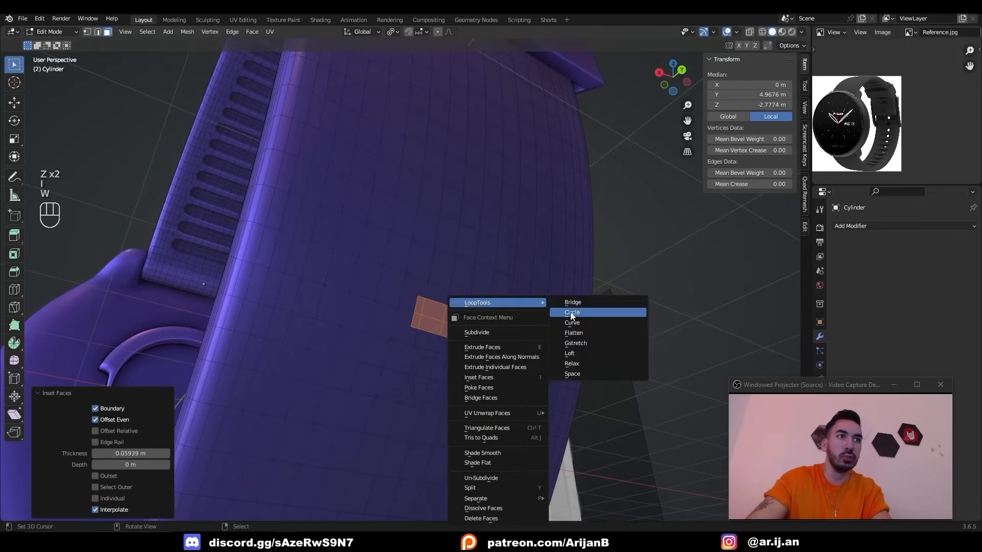
left_click(573, 313)
Scale the following circular patch up the strap's outer side to 0.609
middle_click_drag(574, 314, 526, 336)
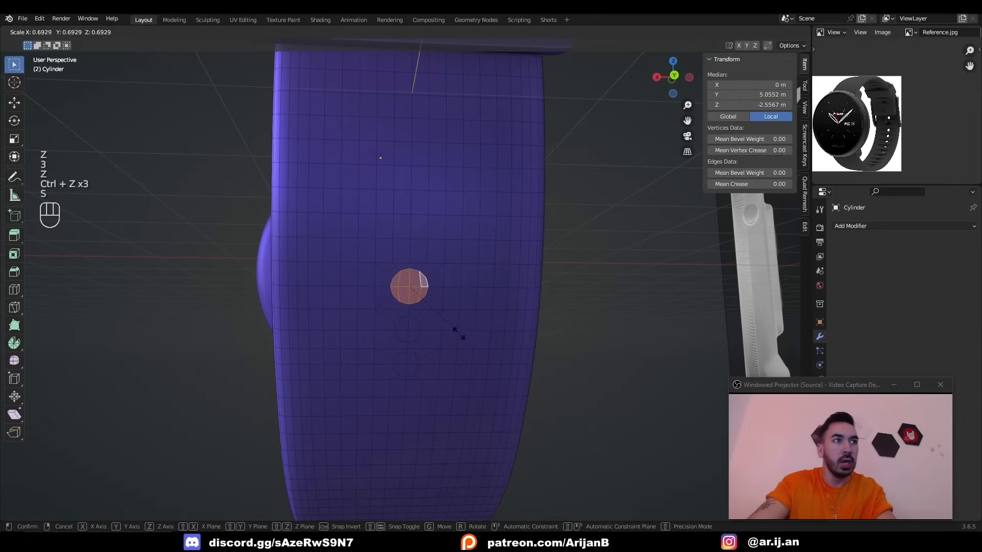
left_click(452, 331)
scroll(452, 331, "up", 3)
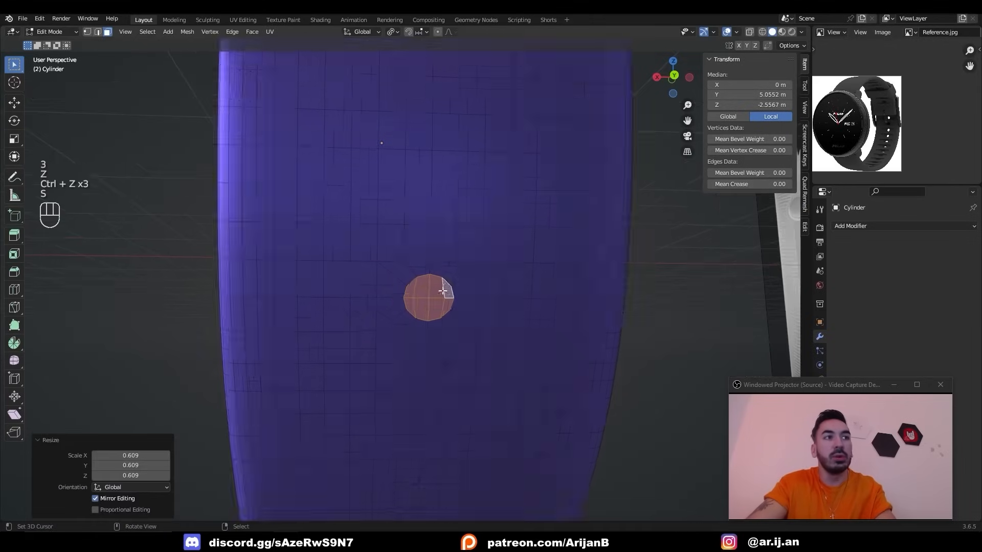
Select the next centred block of faces on the strap's smooth outer side and inset it
key("z")
key("z")
left_click(389, 243)
left_click(474, 205, "ctrl+shift")
key("3")
key("i")
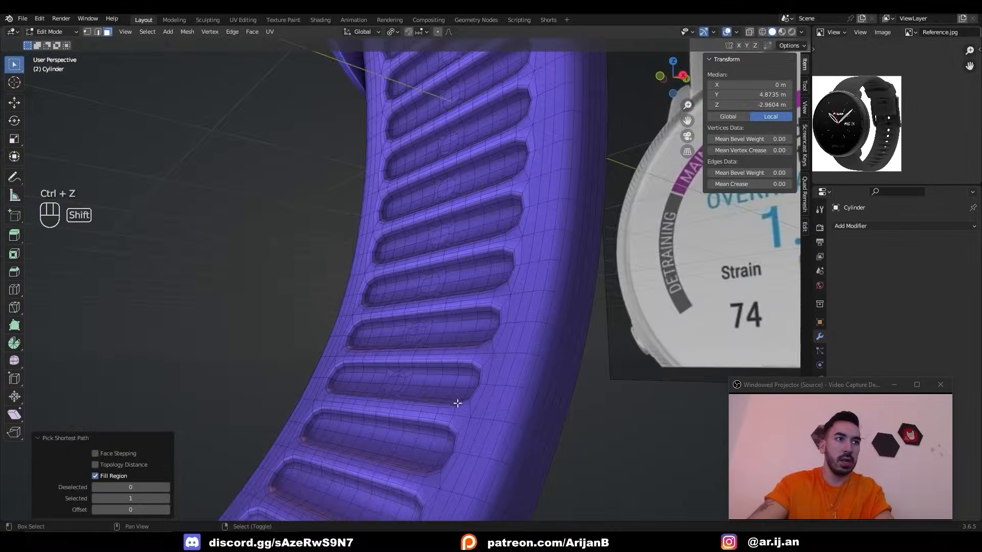
Select the region of faces forming the circular patch inside the matching strap slot
scroll(419, 344, "up", 2)
scroll(421, 354, "up", 2)
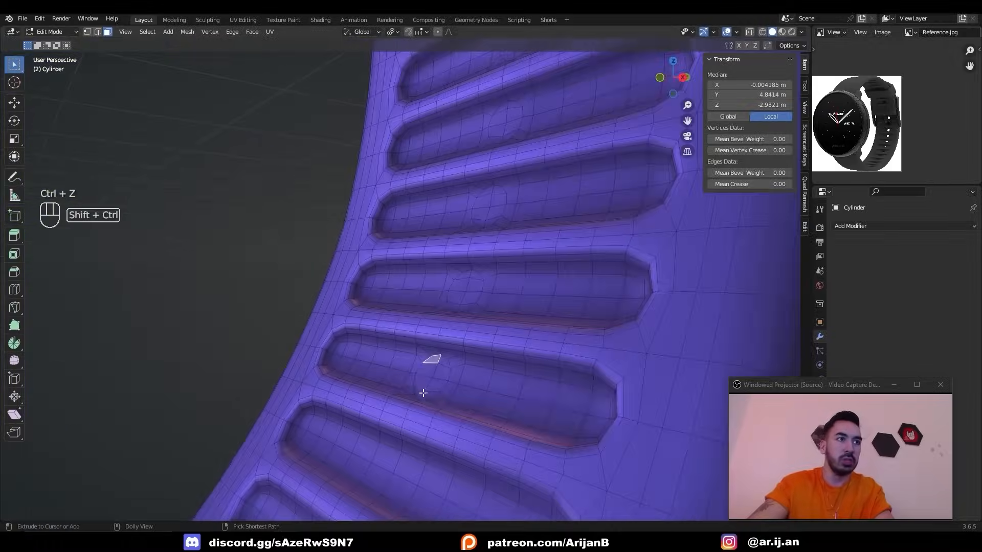
left_click(424, 391, "ctrl+shift")
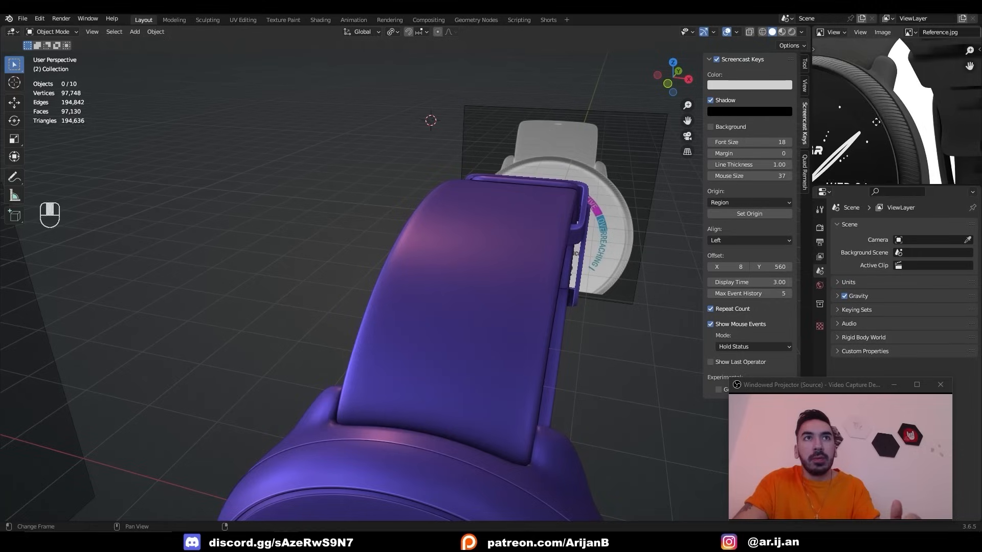
Check the bezel's ridge pattern in the reference image and add a 512-vertex mesh circle for it
scroll(901, 117, "up", 5)
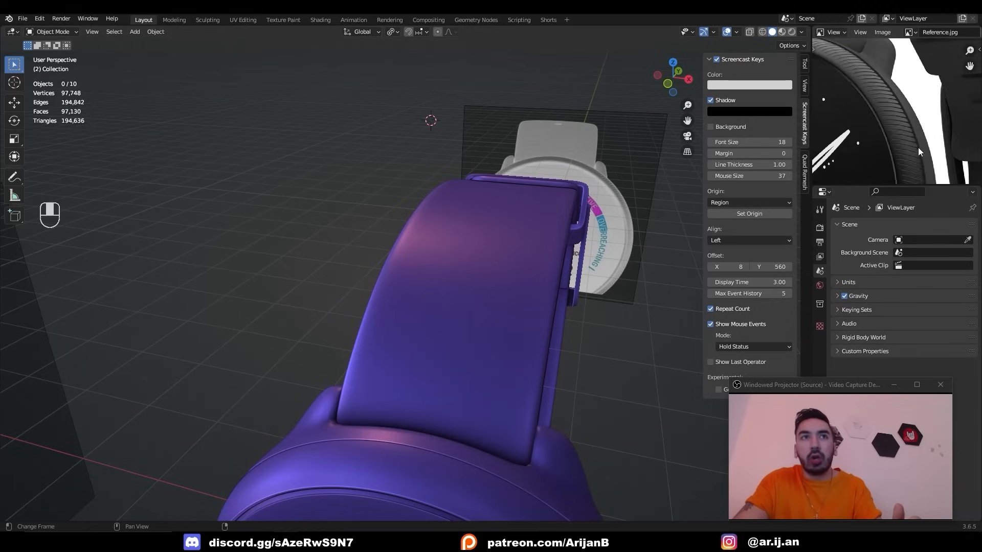
scroll(888, 143, "down", 4)
scroll(905, 88, "up", 4)
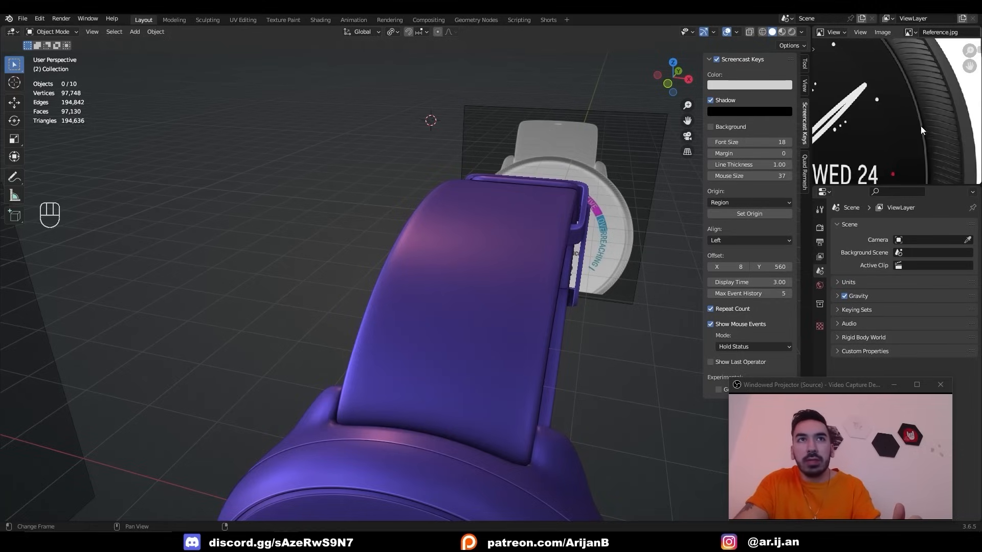
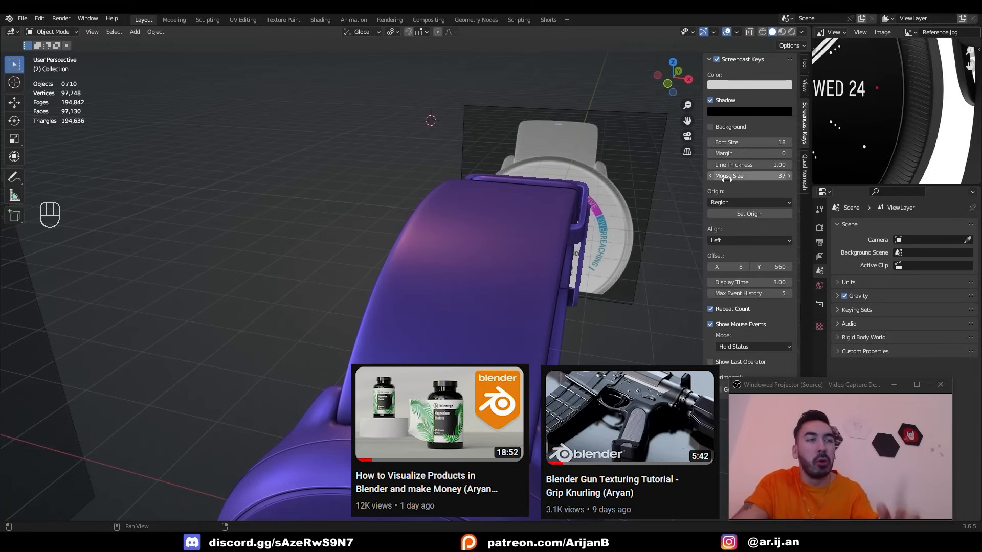
key("shift+a")
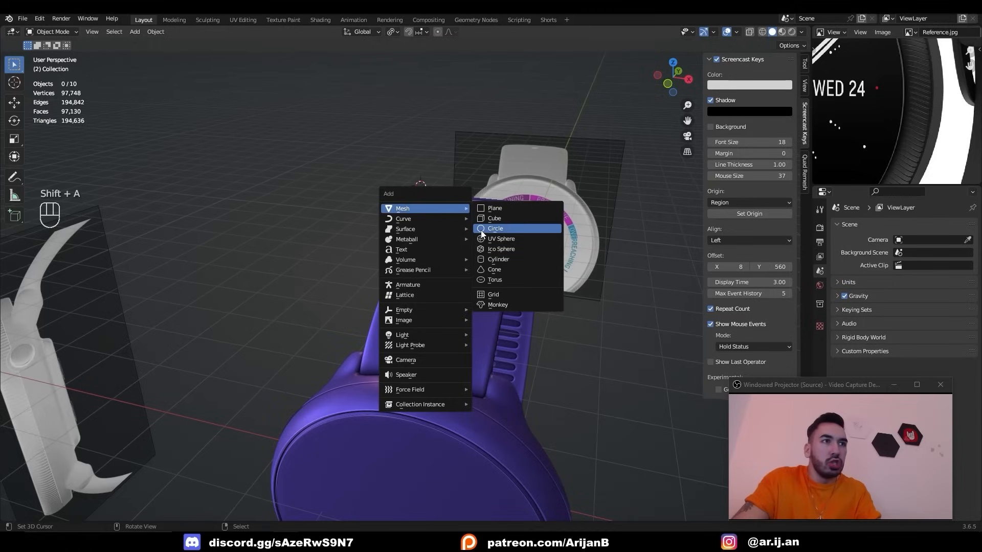
left_click(488, 231)
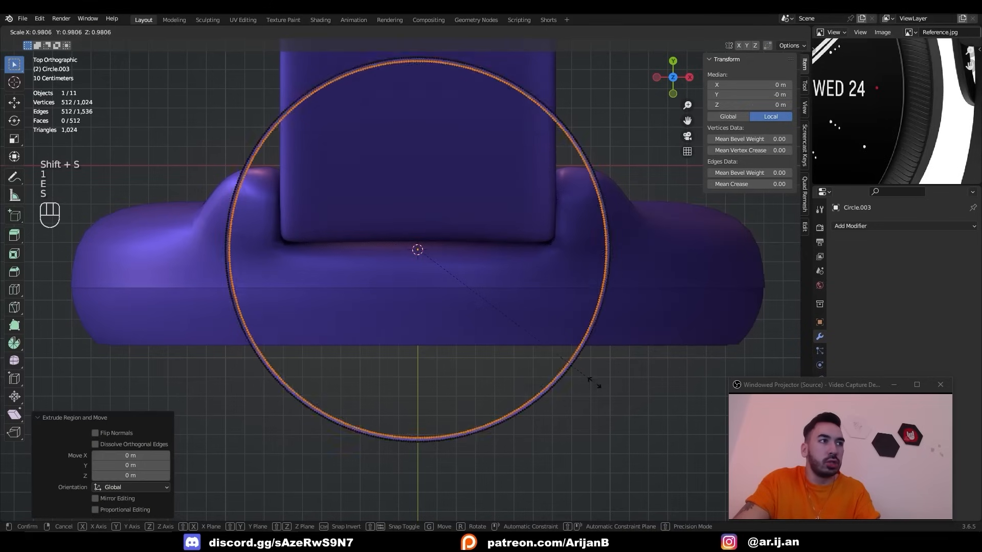
Extrude the circle inward at a scale of 0.741 to form a flat ring and add five centred concentric loop cuts
key("e")
key("s")
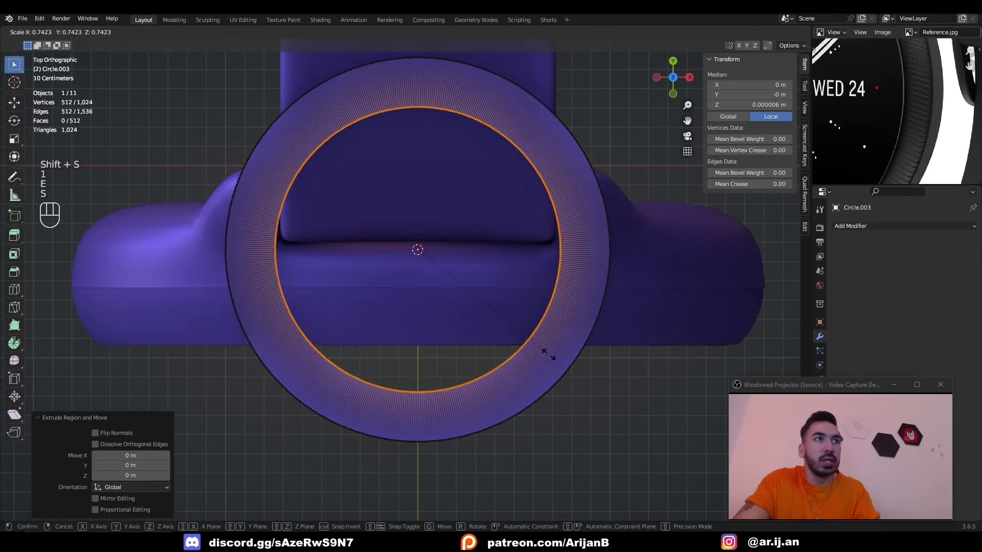
left_click(552, 368)
scroll(432, 298, "up", 4)
key("ctrl+r")
scroll(438, 305, "up", 4)
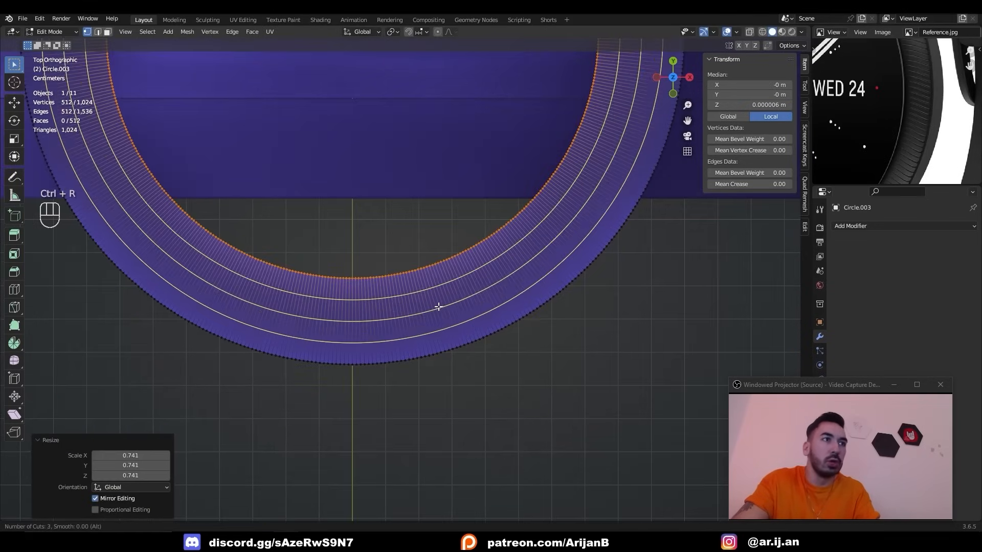
left_click(438, 306)
right_click(439, 307)
Rotate the ring's innermost edge loop slightly, adding one more neighbouring loop before each further rotation, up to the inner three
key("1")
left_click(404, 277, "alt")
scroll(406, 279, "up", 3)
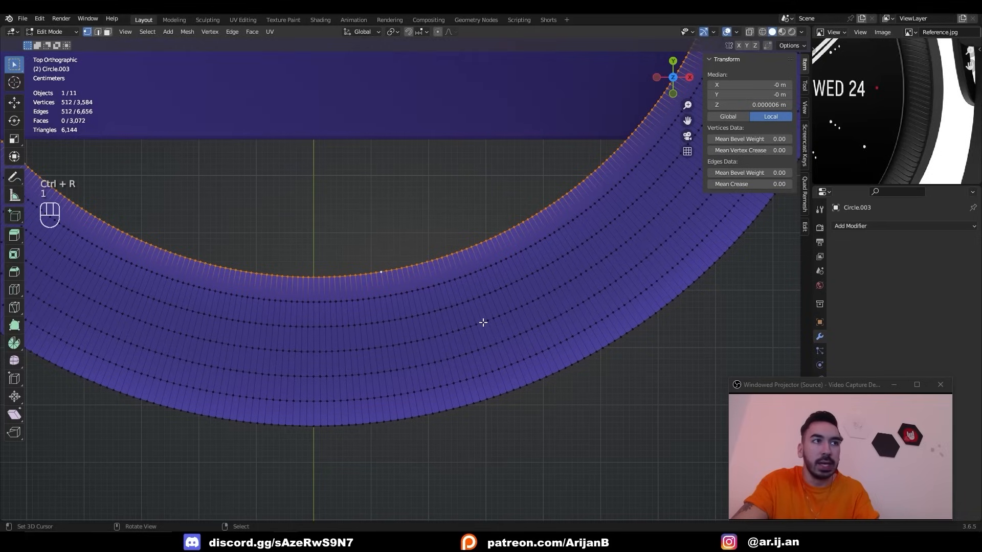
key("r")
left_click(516, 322)
left_click(459, 279, "alt+shift")
key("r")
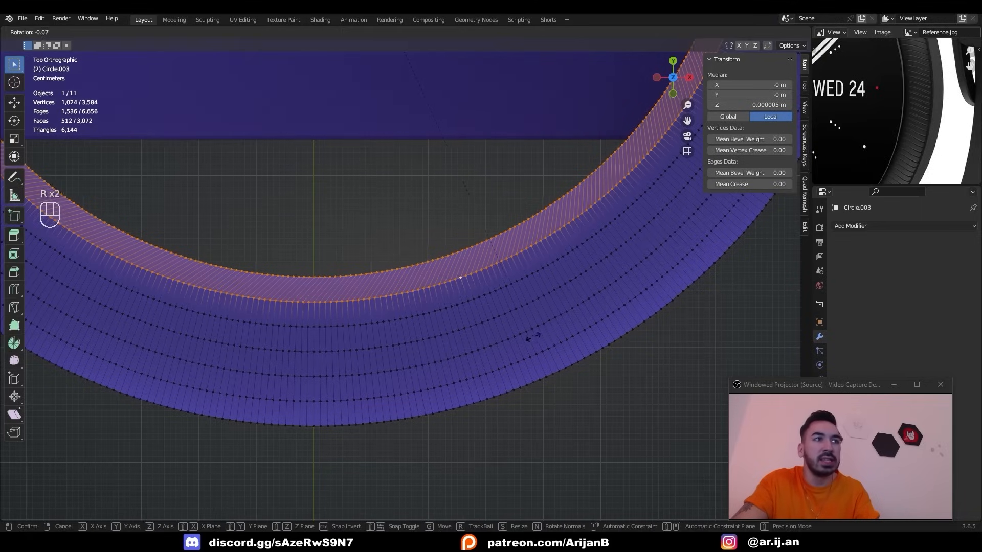
left_click(544, 333)
key("r")
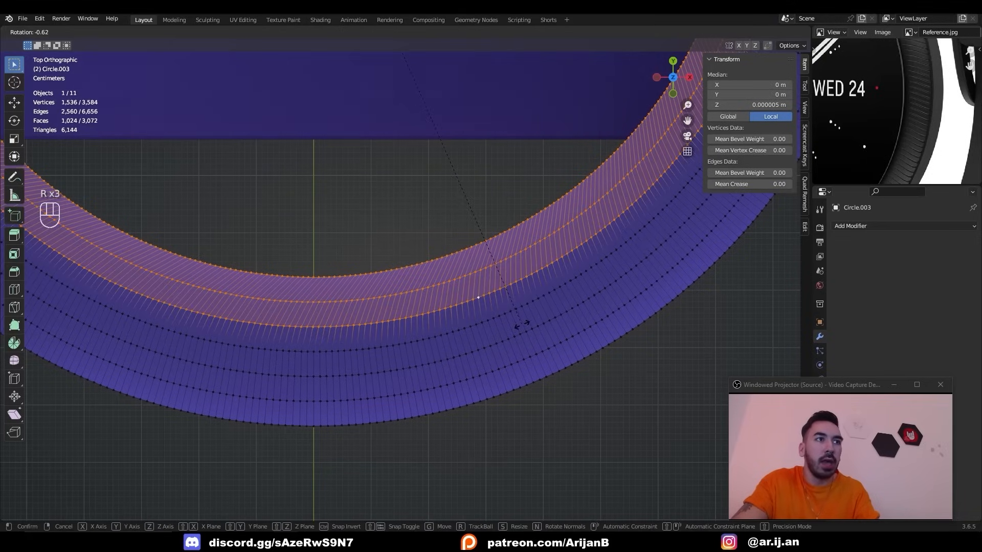
left_click(492, 315)
Rotate the ring's outermost edge loop and its neighbour slightly in the opposite direction to form an S-shaped curve
left_click(512, 404, "alt")
scroll(890, 147, "up", 3)
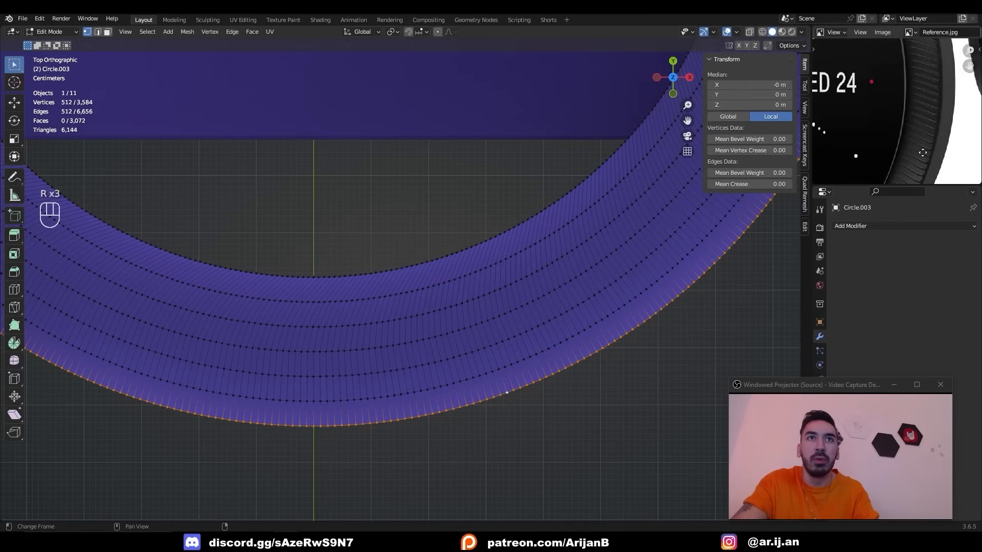
key("ctrl+KP_Add")
key("r")
key("r")
key("r")
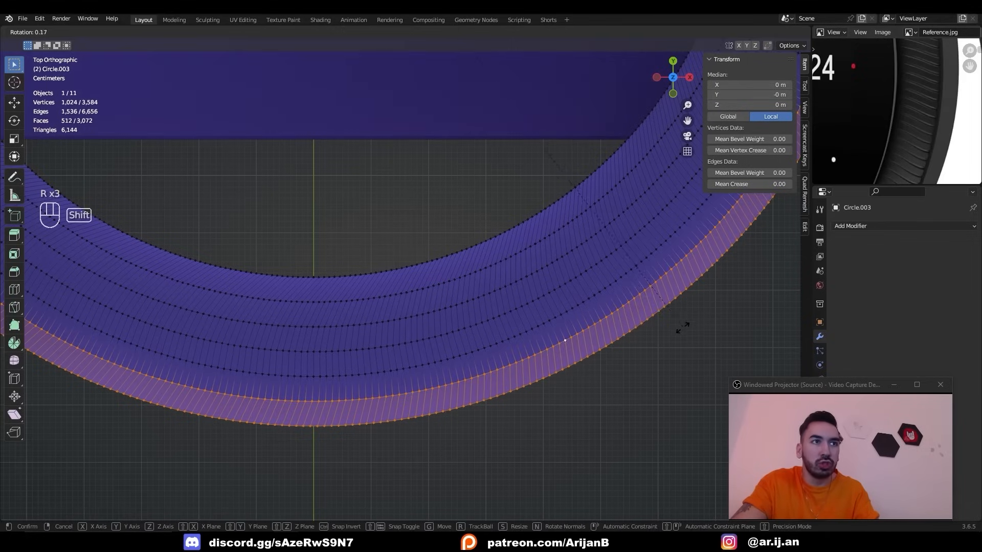
left_click(660, 353)
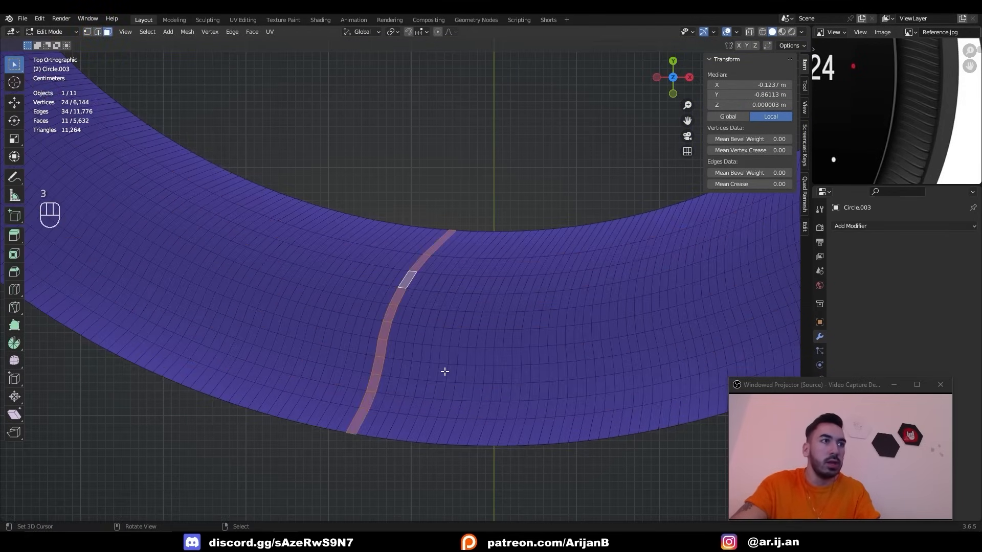
Extrude the selected 11-face curved strip about 0.0065 m downward to form a groove
key("KP_Decimal")
mouse_move(445, 373)
middle_mouse_down()
mouse_move(419, 320)
mouse_move(437, 306)
middle_mouse_up()
key("e")
left_click(443, 314)
Select the crosswise edges of the groove floor and scale them narrower about their individual origins
key("z")
key("2")
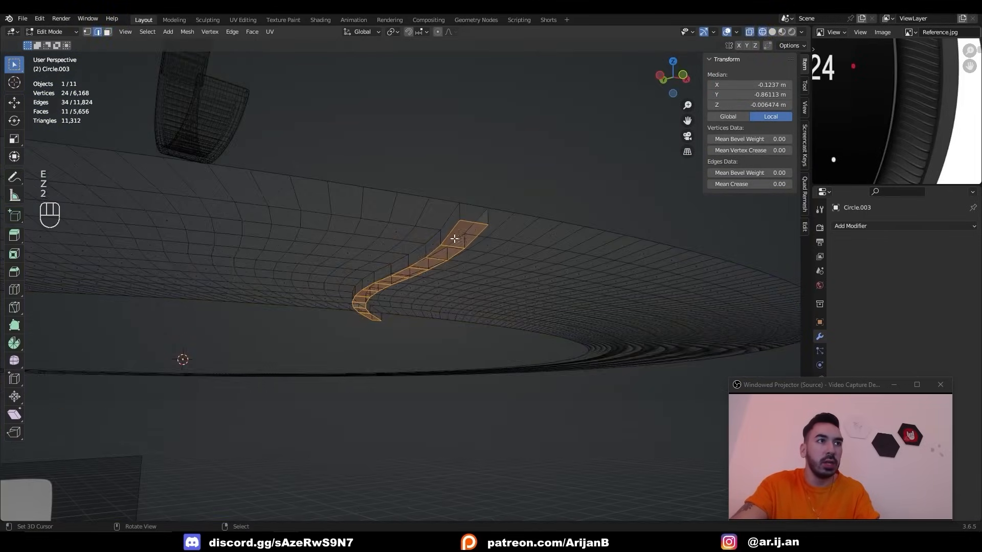
key("z")
right_click(448, 231, "alt+shift")
key("z")
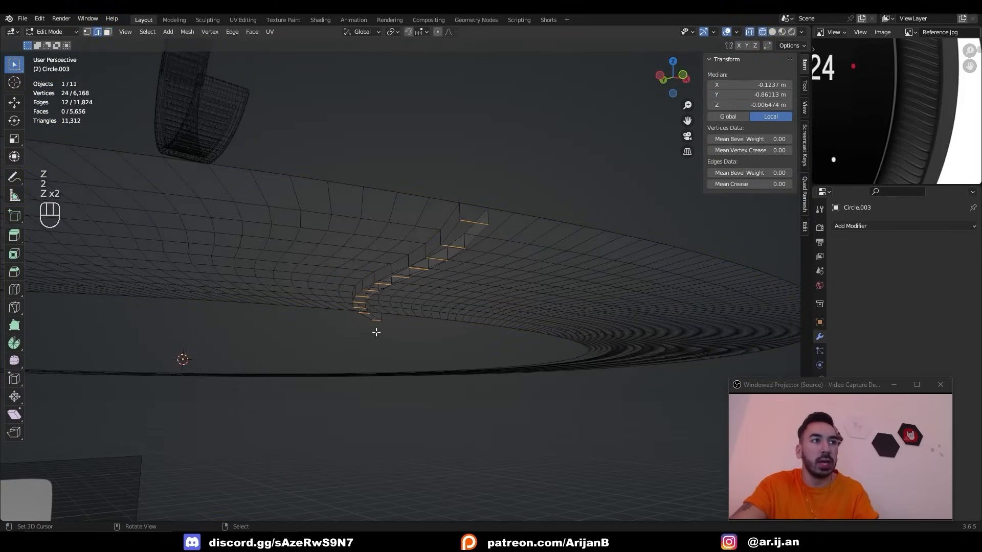
key("z")
left_click(392, 31)
left_click(409, 64)
key("s")
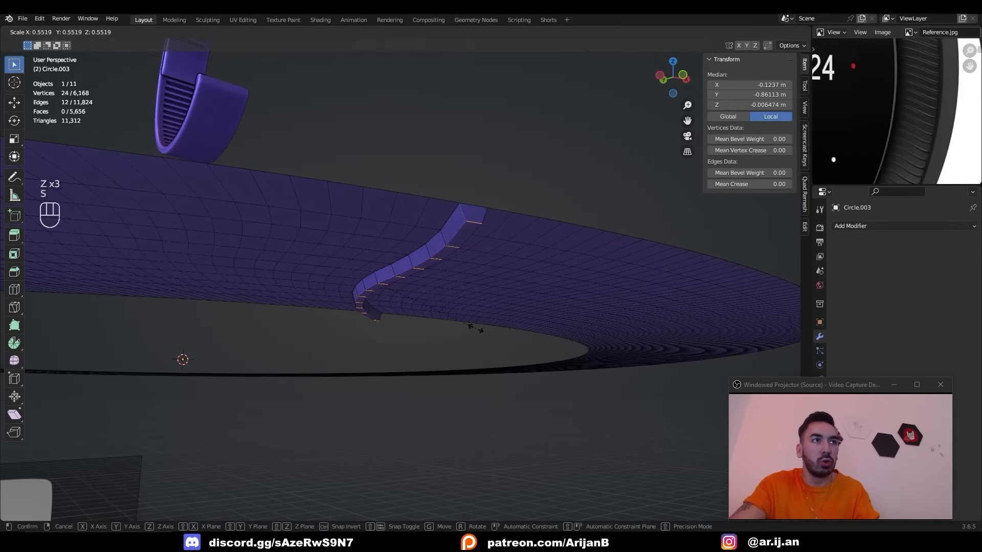
left_click(461, 326)
Taper the groove's inner end by scaling down its last two floor edges and the next one to 0.630
middle_click_drag(461, 325, 453, 353)
right_click(467, 315, "shift")
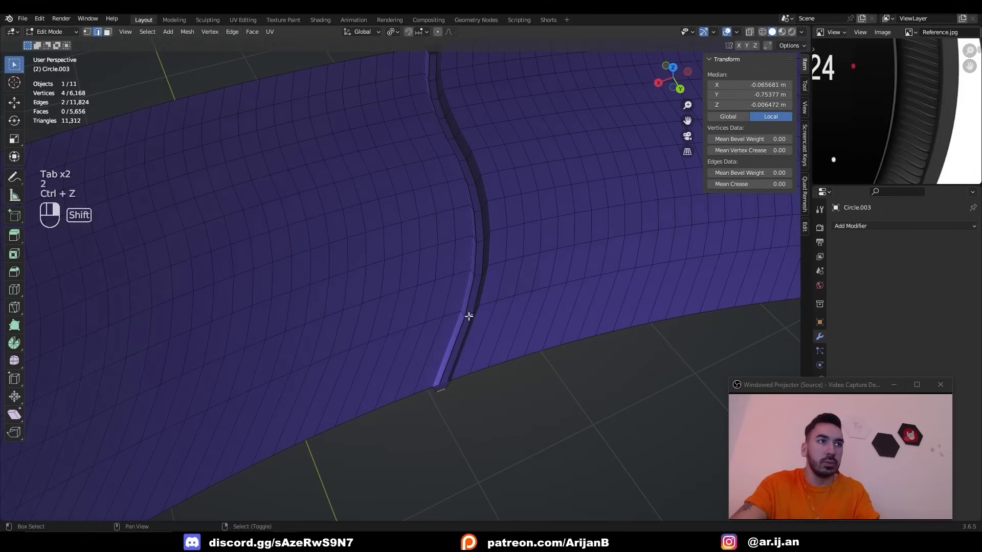
key("s")
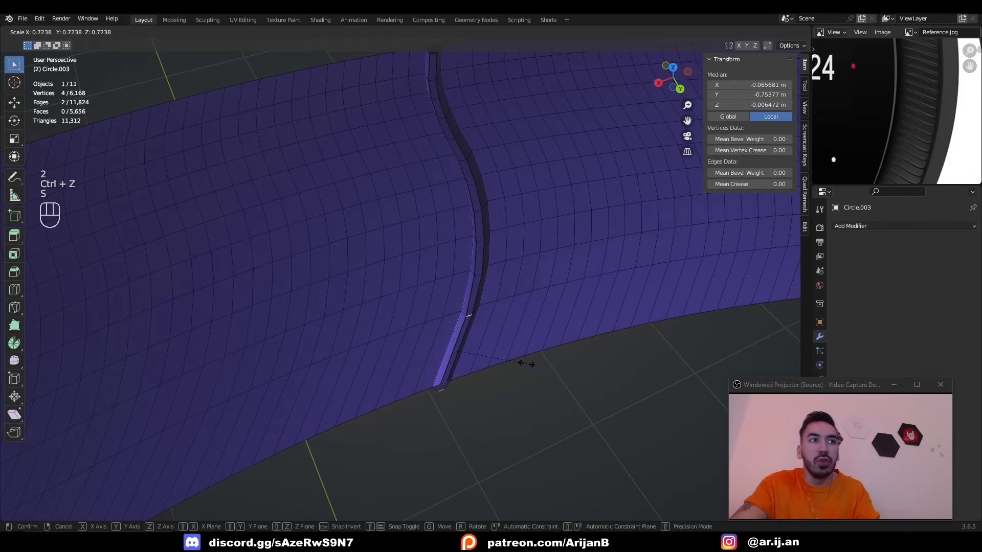
left_click(503, 365)
right_click(477, 277)
key("s")
left_click(501, 293)
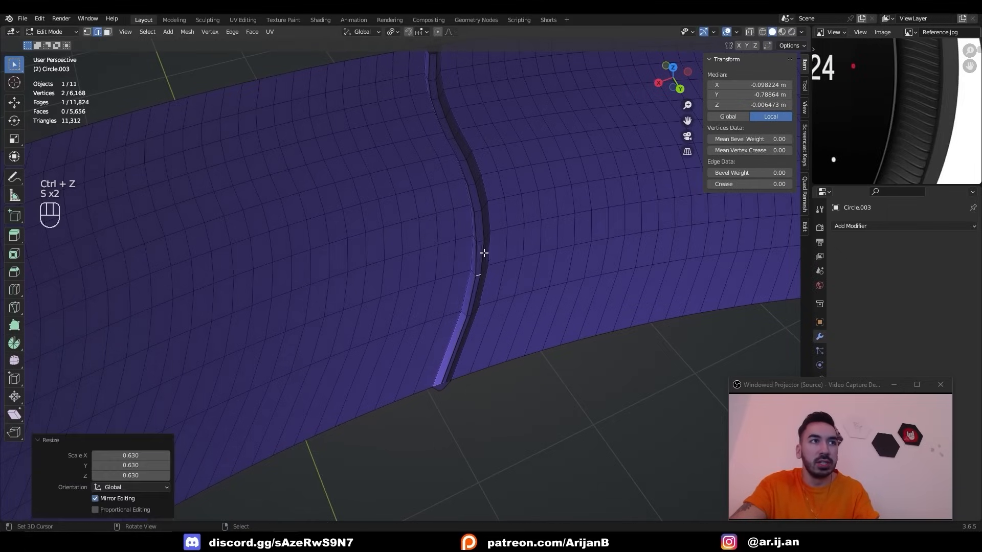
right_click(481, 242)
Select the groove's floor and walls together with three adjoining face columns as one repeating segment, viewed from above
key("KP_7")
key("Tab")
scroll(454, 209, "up", 4)
key("shift+s")
key("Tab")
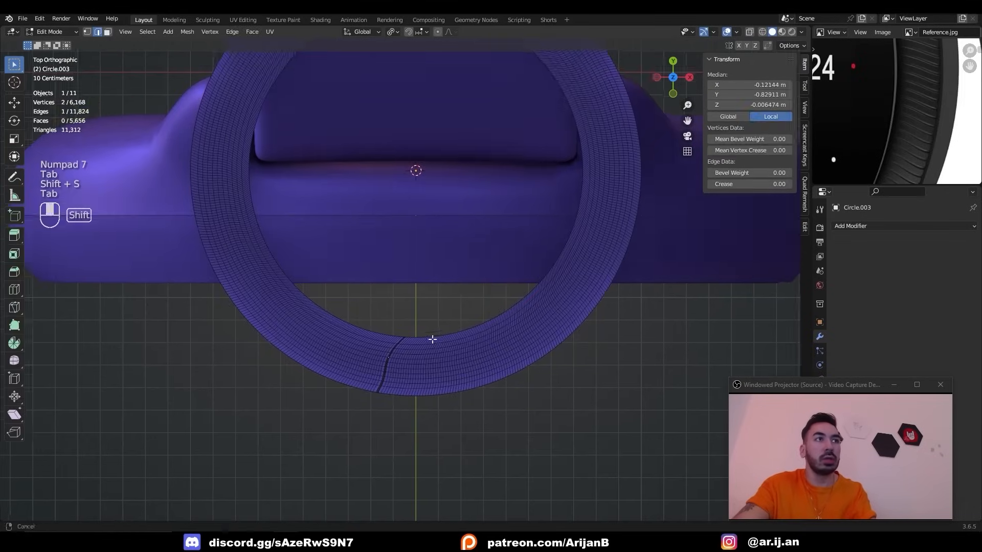
key("3")
key("a")
scroll(425, 383, "up", 6)
key("3")
left_click(424, 231, "alt")
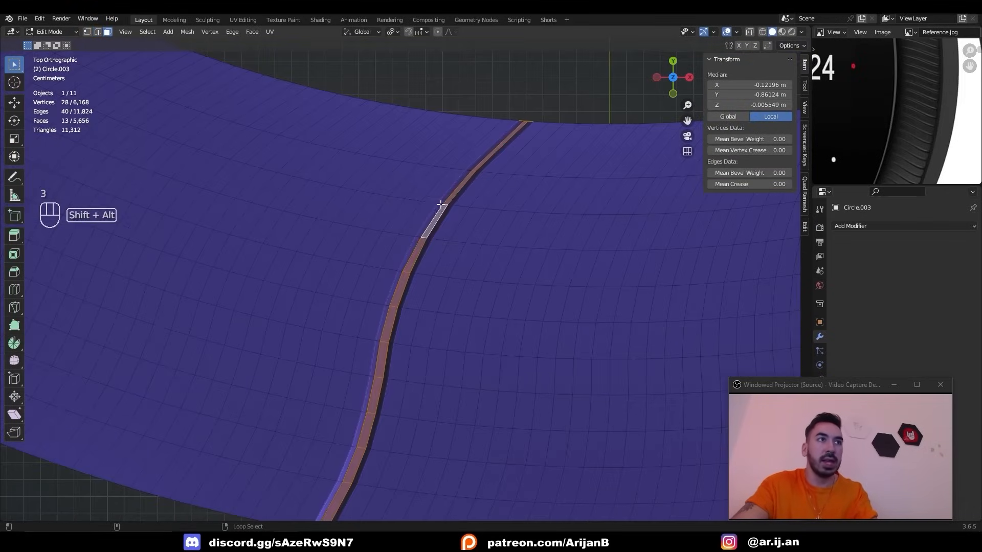
left_click(454, 204, "alt+shift")
scroll(493, 237, "down", 2)
key("ctrl+z")
left_click(395, 256, "alt+shift")
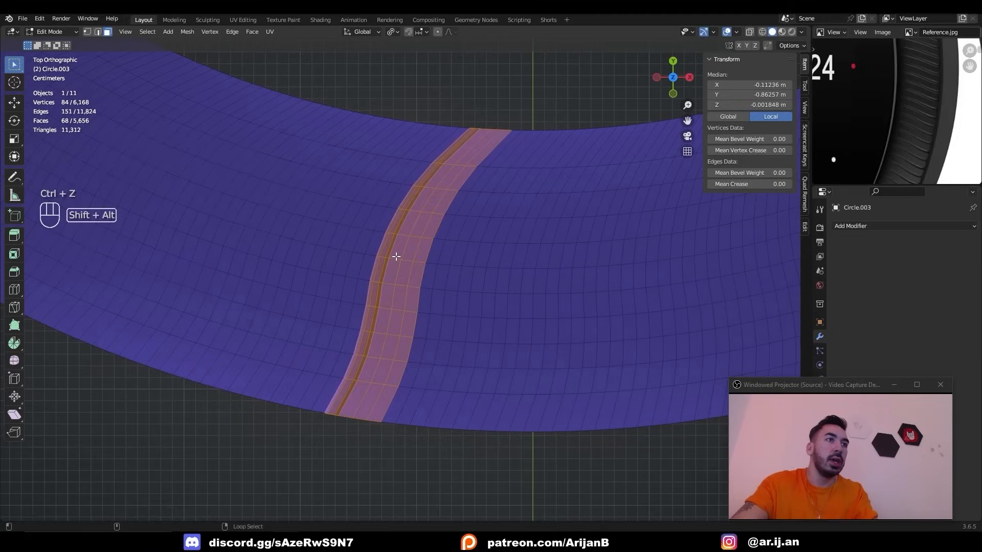
scroll(410, 259, "up", 2)
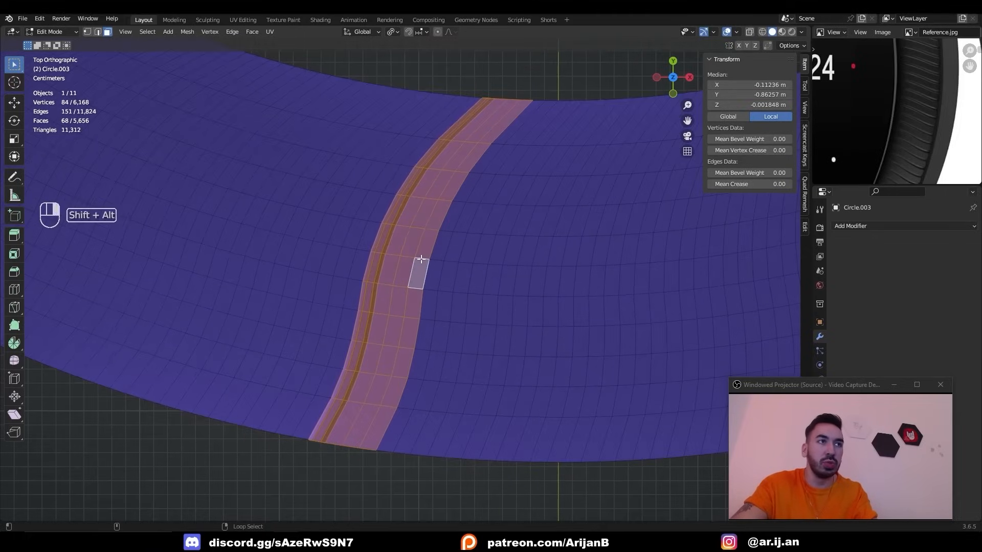
Invert the selection and delete all other faces of the ring, keeping only the groove segment
key("ctrl+i")
key("x")
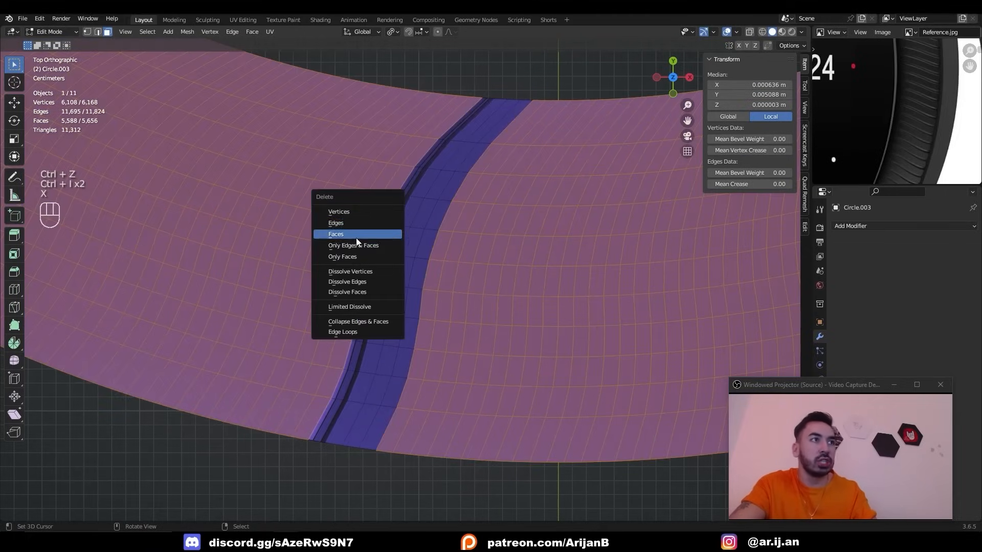
left_click(387, 231)
scroll(409, 277, "down", 7)
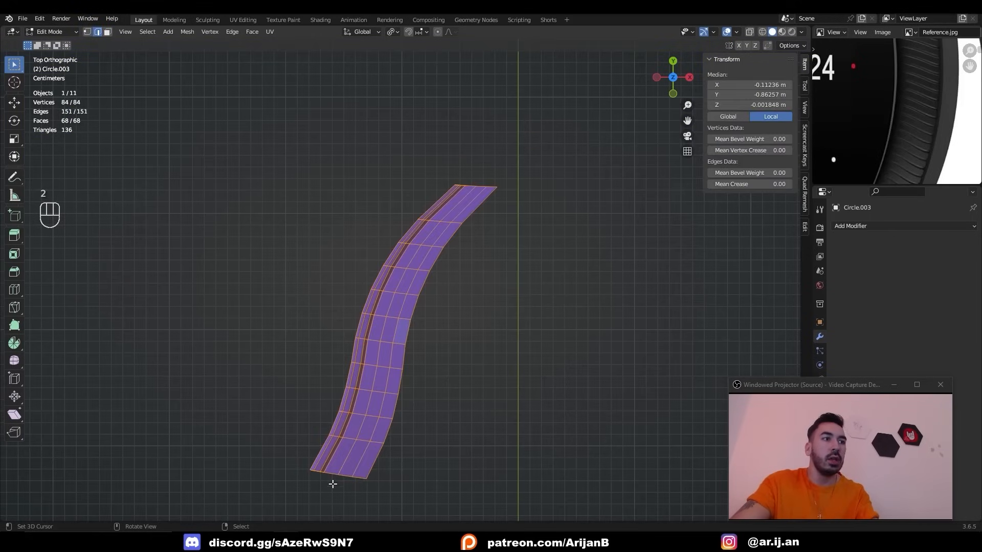
right_click(310, 471)
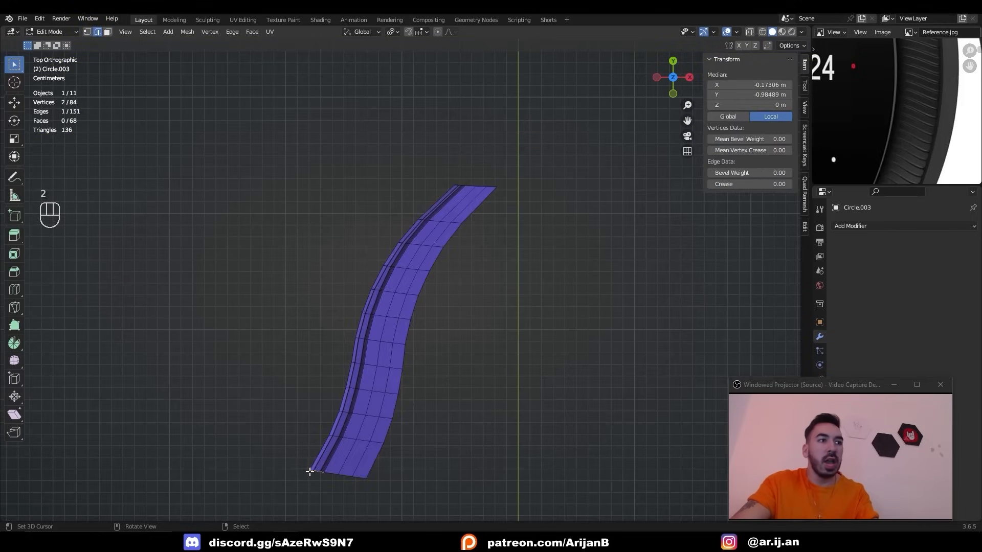
scroll(352, 452, "down", 2)
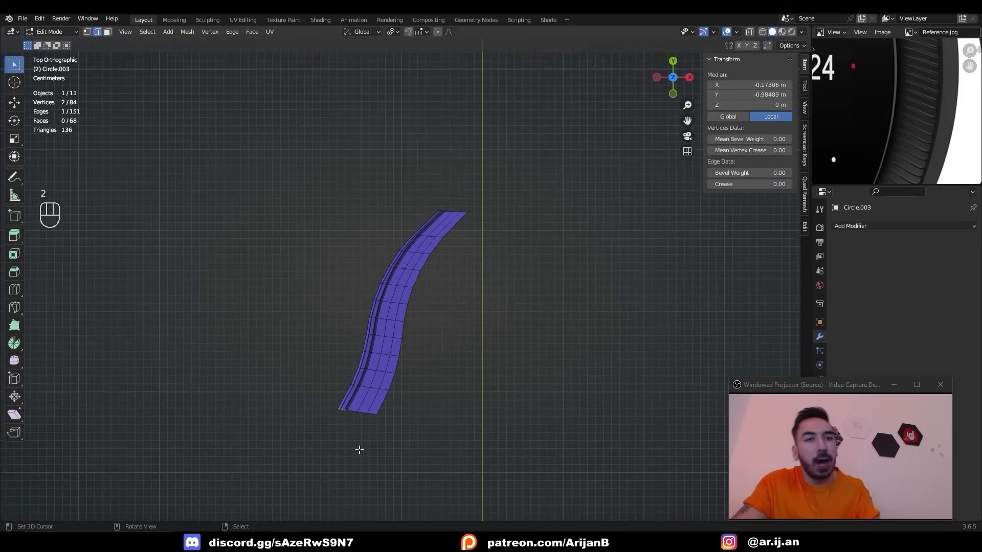
scroll(360, 450, "down", 3)
Select the whole segment and Spin it 360° around the ring's centre with duplicates enabled and 128 steps
key("a")
key("a")
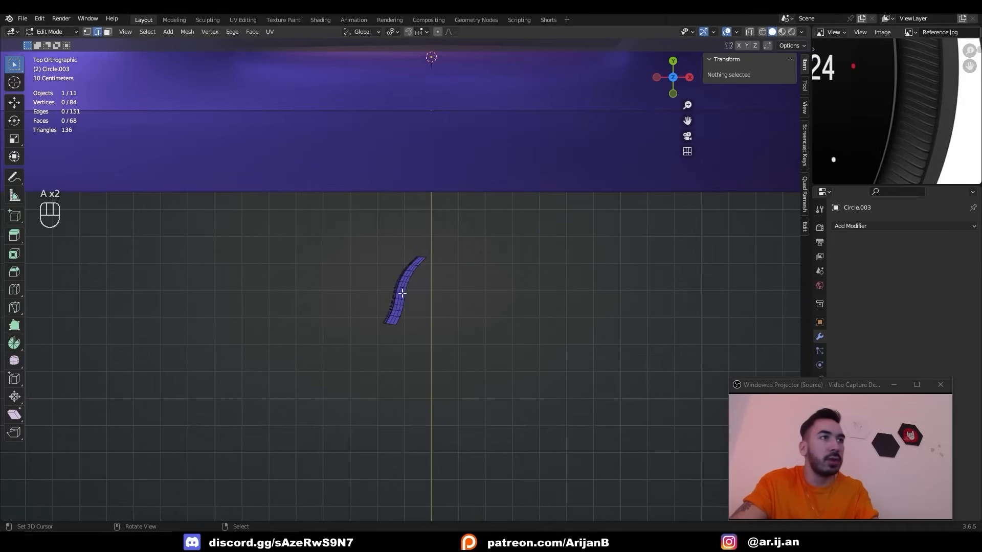
scroll(419, 309, "down", 4)
key("a")
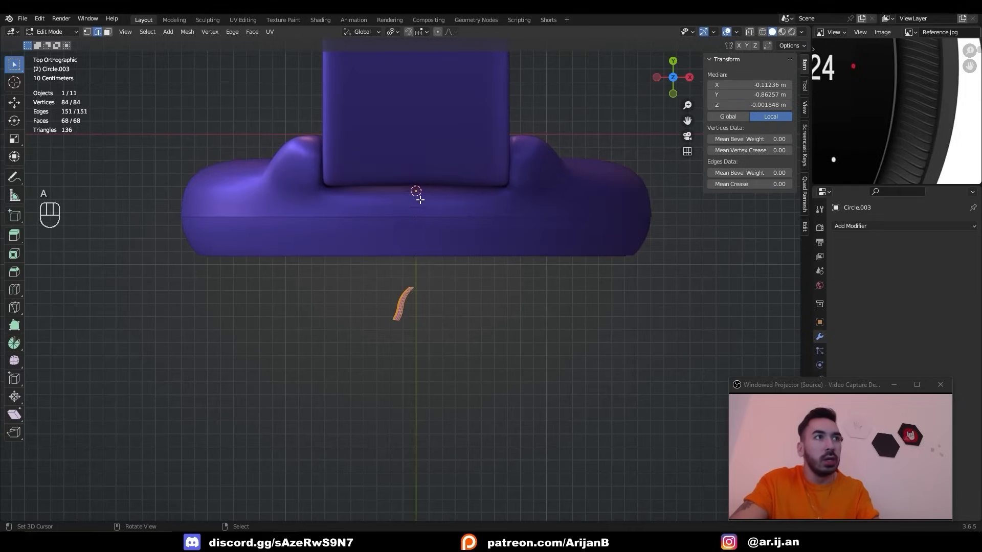
scroll(414, 338, "up", 3)
key("alt+e")
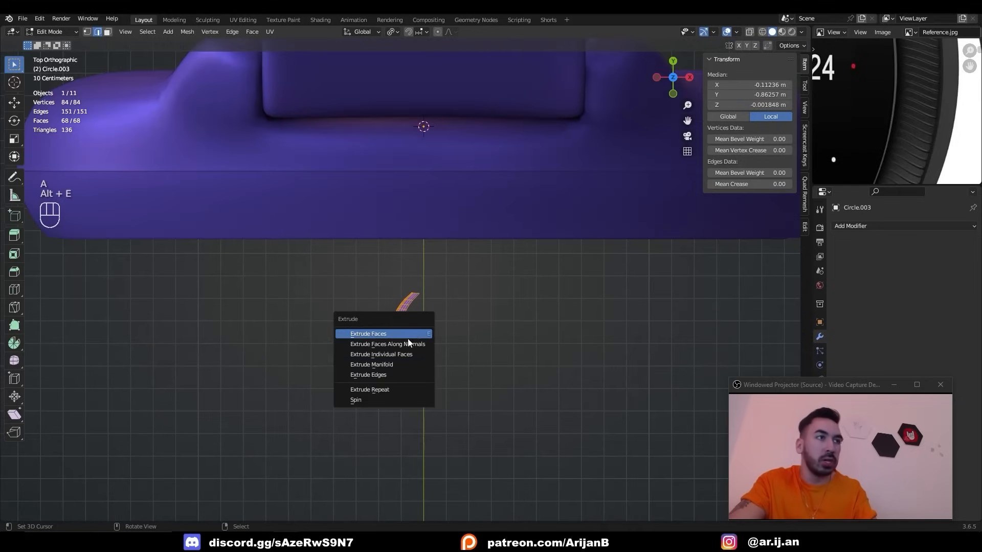
left_click(381, 401)
left_click(98, 413)
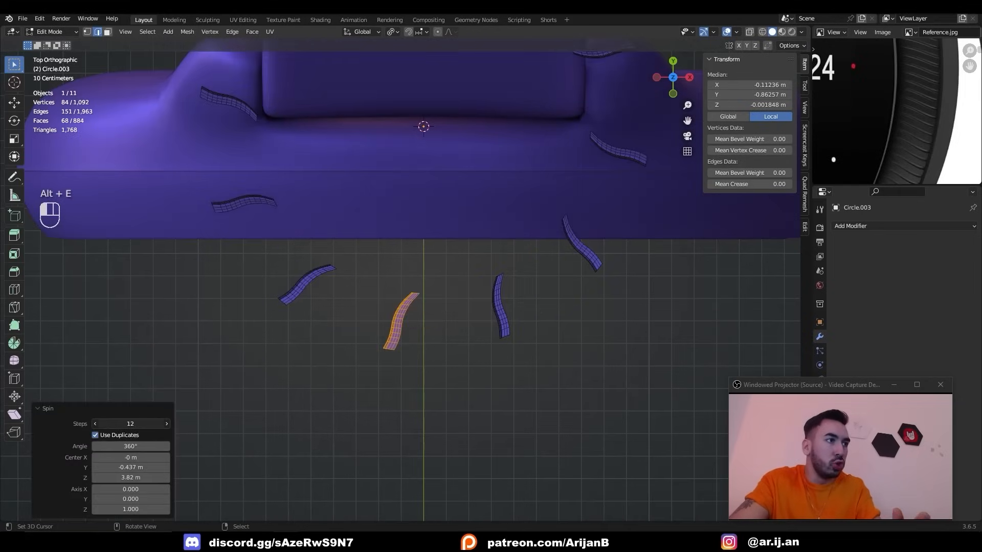
left_click(119, 425)
key("Return")
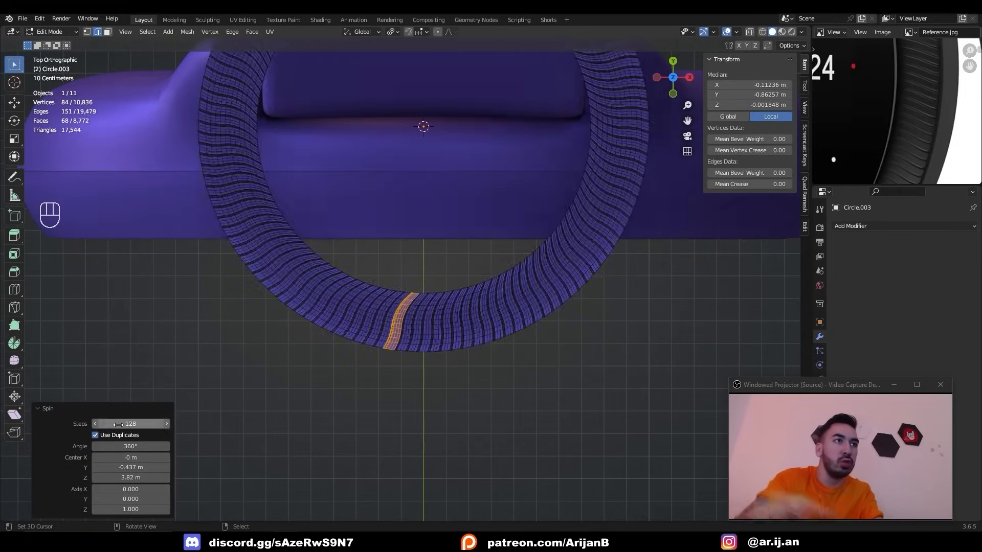
Recalculate the normals of all the spun ring's faces to point outward and return to object mode
key("a")
key("shift+n")
key("Tab")
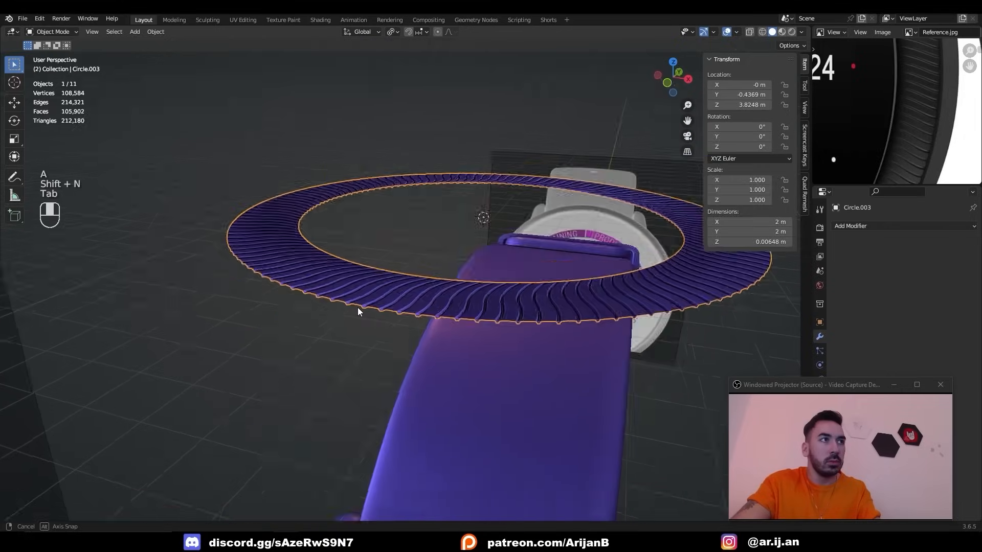
key("Tab")
middle_click_drag(359, 309, 368, 337)
key("Tab")
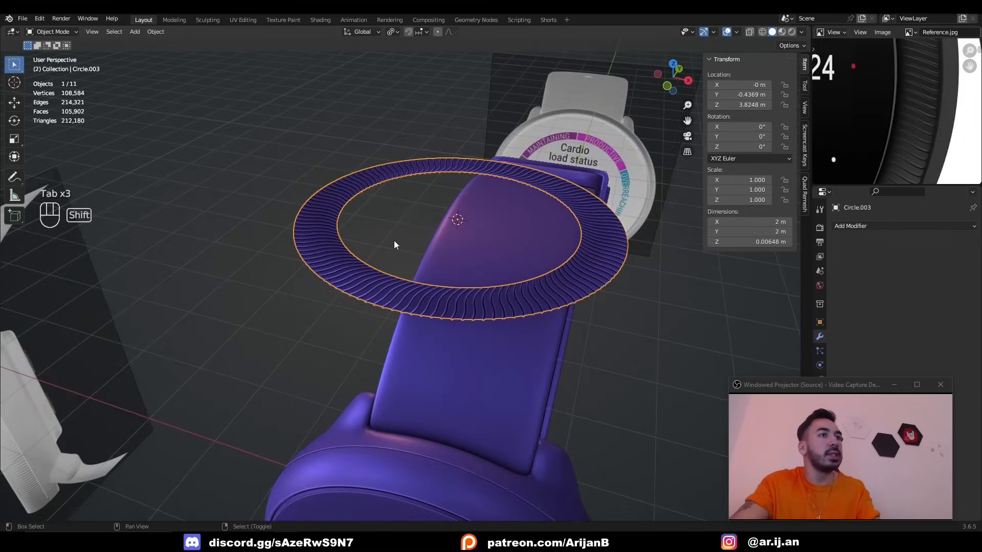
middle_click_drag(394, 244, 441, 195)
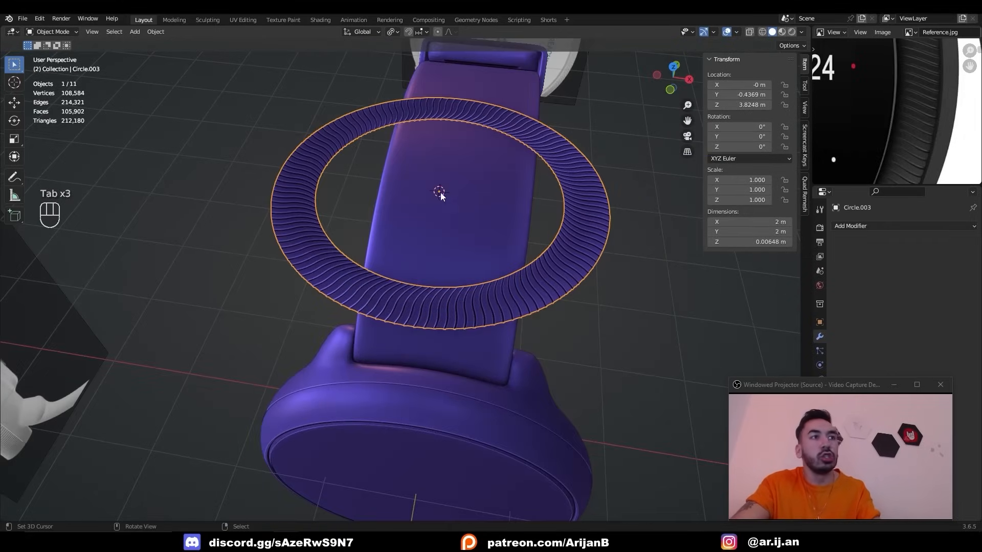
middle_click_drag(323, 285, 444, 227)
key("Tab")
key("1")
key("Tab")
Add a plane at the knurled ring's centre and raise it about 0.172 m along Z, above the ring
key("shift+a")
left_click(500, 211)
scroll(481, 334, "down", 3)
middle_click_drag(481, 333, 480, 315)
key("g")
key("z")
left_click(480, 302)
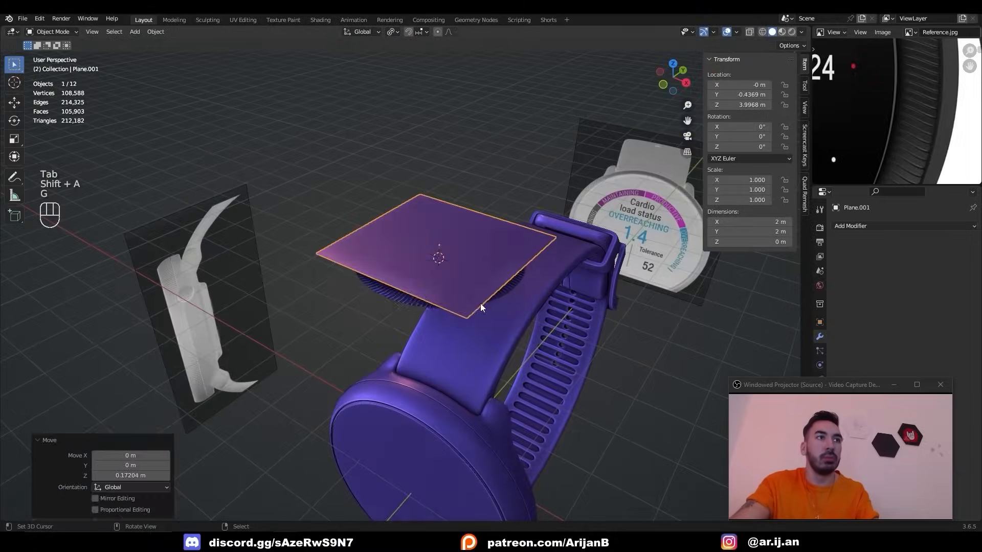
Enlarge the plane to about 2.04 m square so that it covers the whole knurled ring
key("shift+s")
left_click(483, 308)
key("Tab")
key("s")
left_click(494, 314)
key("Tab")
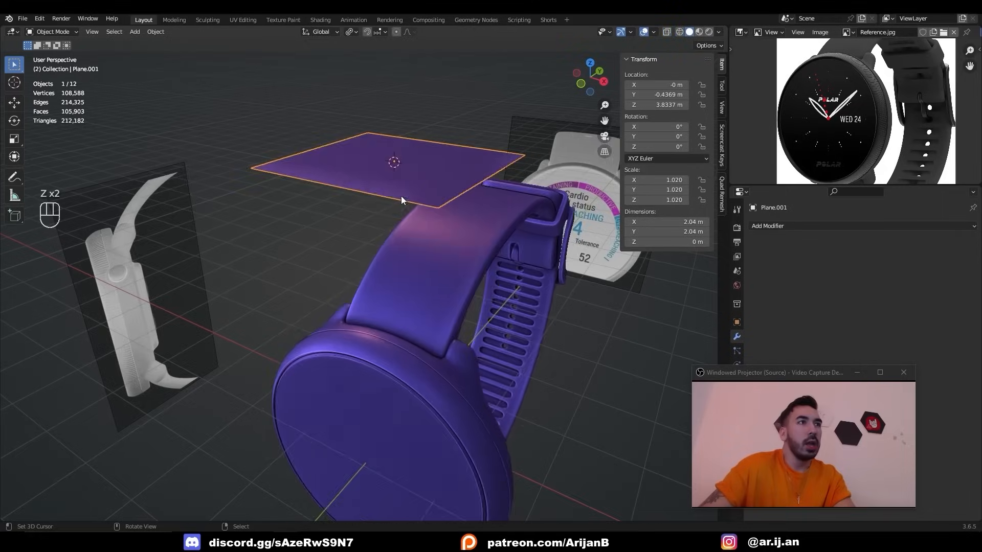
Move the plane and the knurled ring together well away from the watch model
middle_click_drag(389, 204, 354, 199)
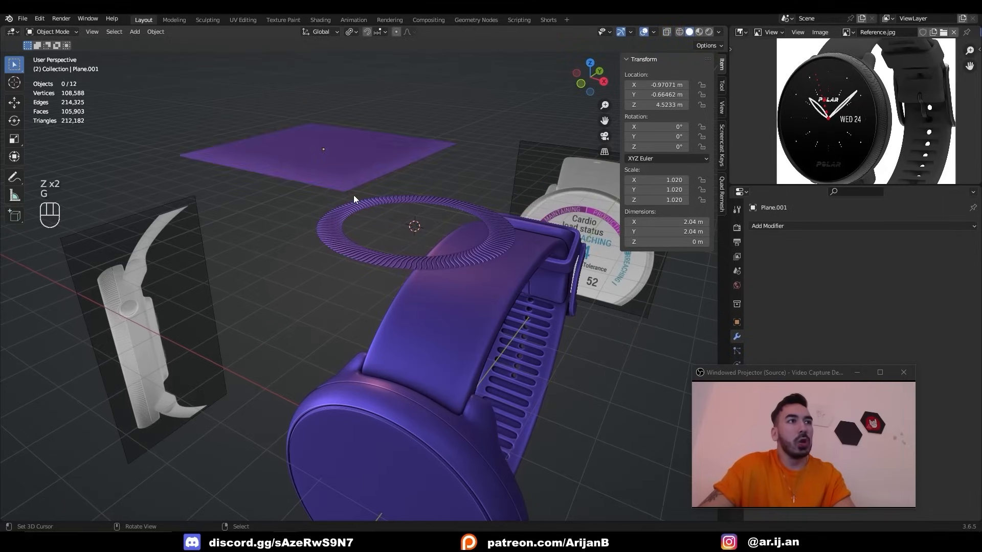
left_click(346, 235, "shift")
key("g")
left_click(84, 146)
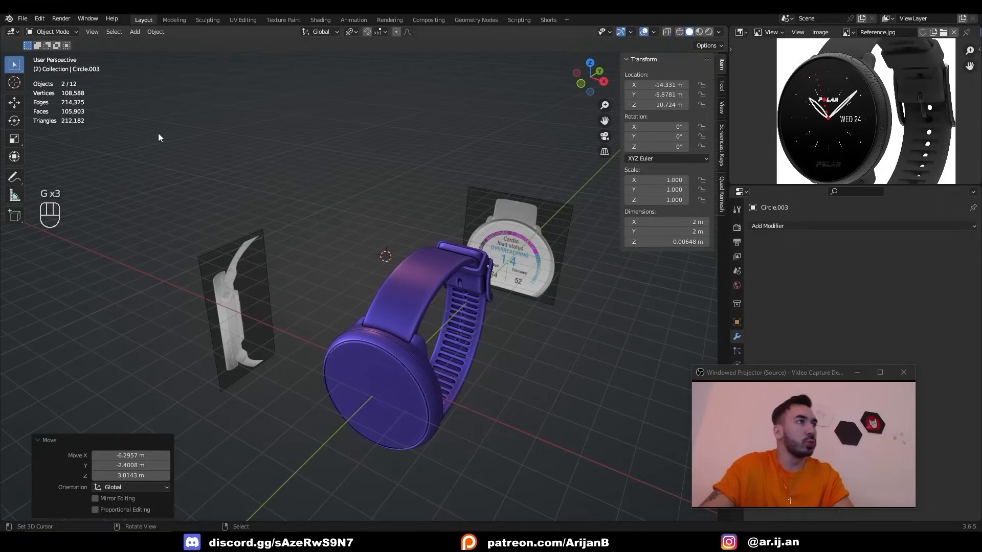
middle_click_drag(373, 250, 387, 163, "shift")
scroll(387, 164, "up", 3)
Switch to material preview and give the strap's material a near-black base colour (value 0.003) and roughness of about 0.853
left_click(699, 32)
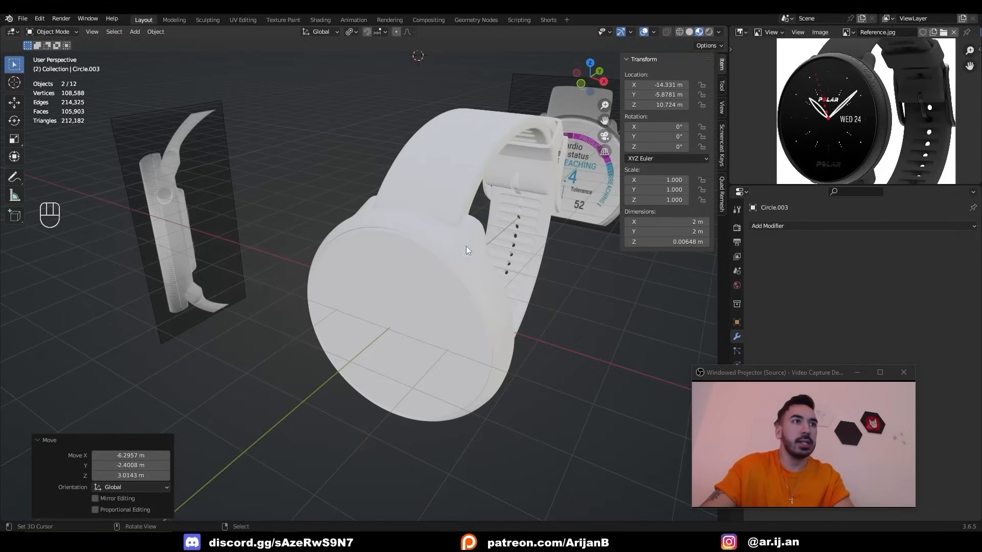
right_click(442, 250)
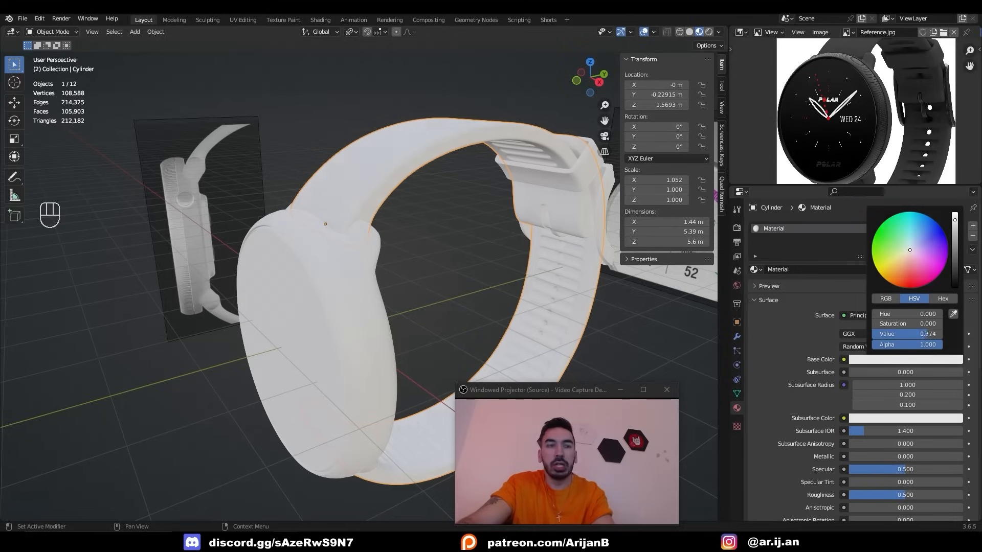
left_click(910, 359)
left_click_drag(954, 258, 955, 286)
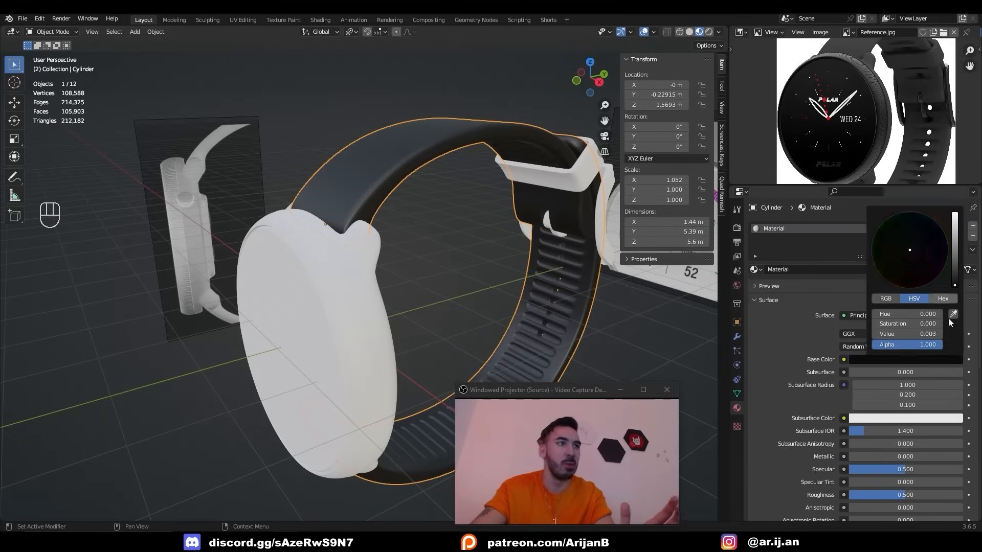
left_click_drag(905, 495, 929, 495)
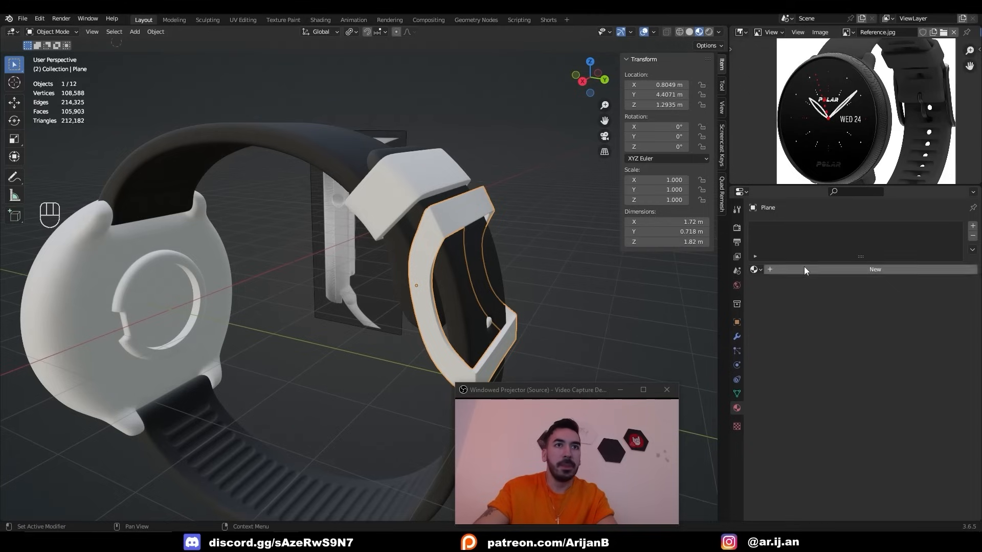
Give the buckle frame a new material with a dark base colour, metallic 1.000 and roughness of about 0.277
left_click(928, 360)
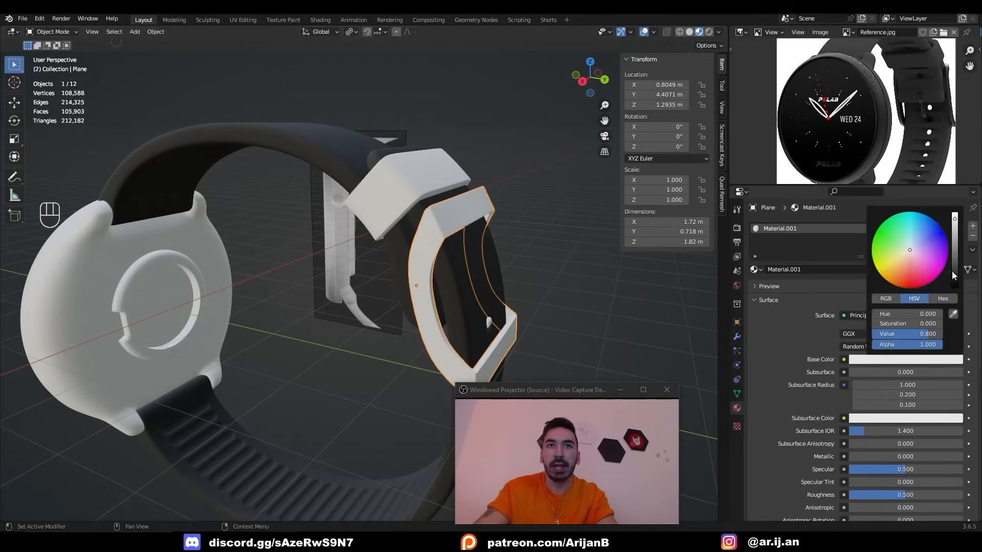
left_click_drag(952, 271, 953, 301)
left_click_drag(870, 456, 964, 456)
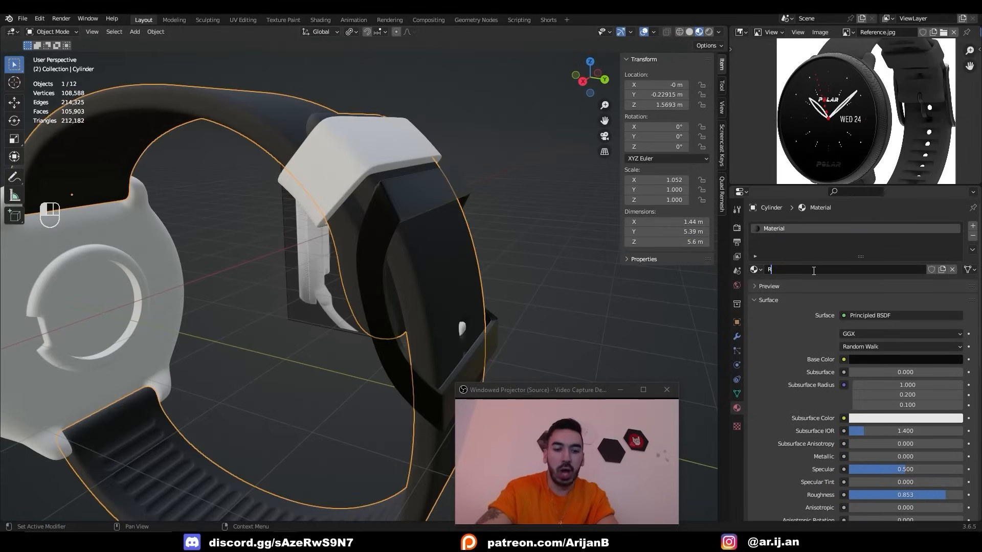
Name the strap's material Rubber and assign it to the strap keeper loop
left_click(384, 155)
scroll(376, 195, "down", 2)
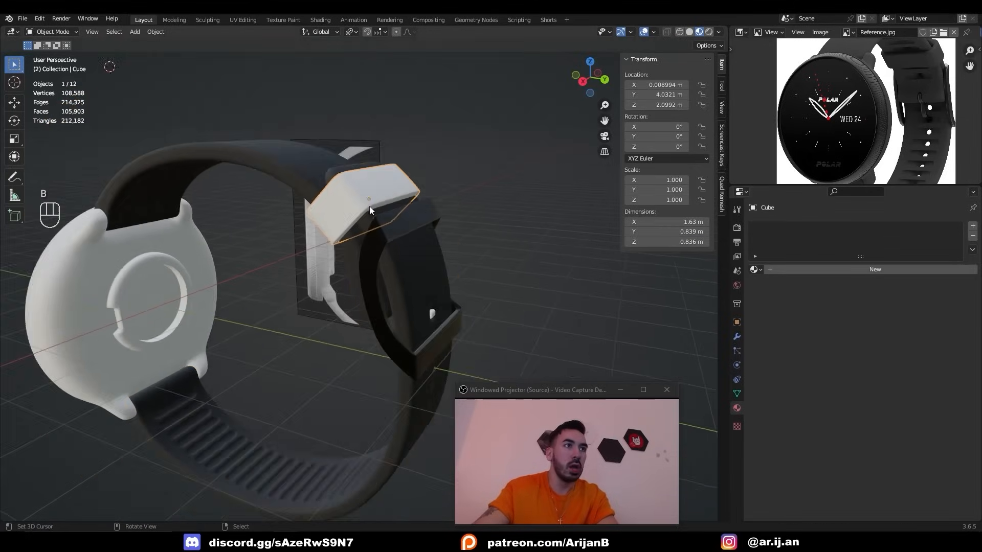
middle_click_drag(372, 211, 396, 206)
left_click(759, 271)
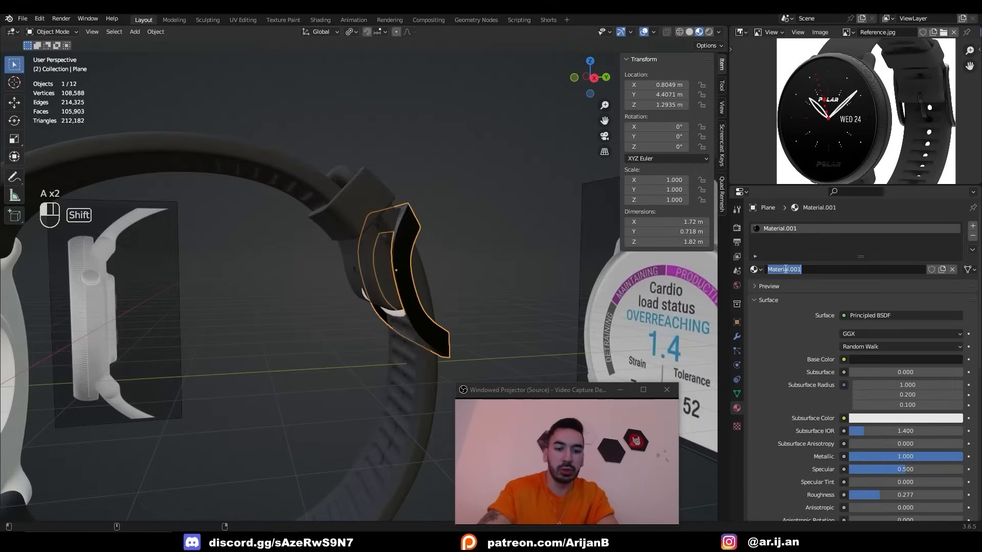
Name the buckle frame's material Metal, assigning it to the buckle pin and Rubber to the watch case
type("Metal")
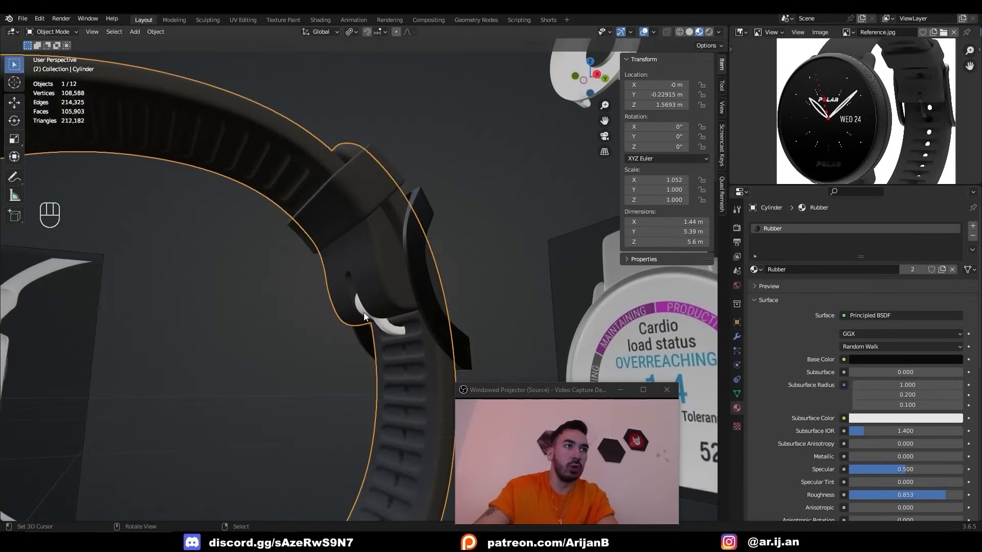
left_click(366, 317)
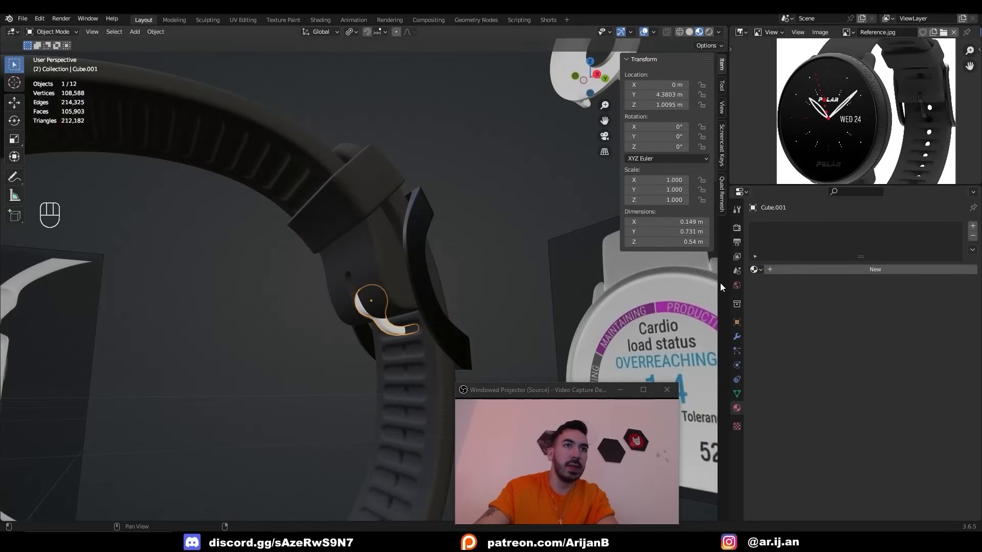
left_click(756, 270)
left_click(778, 294)
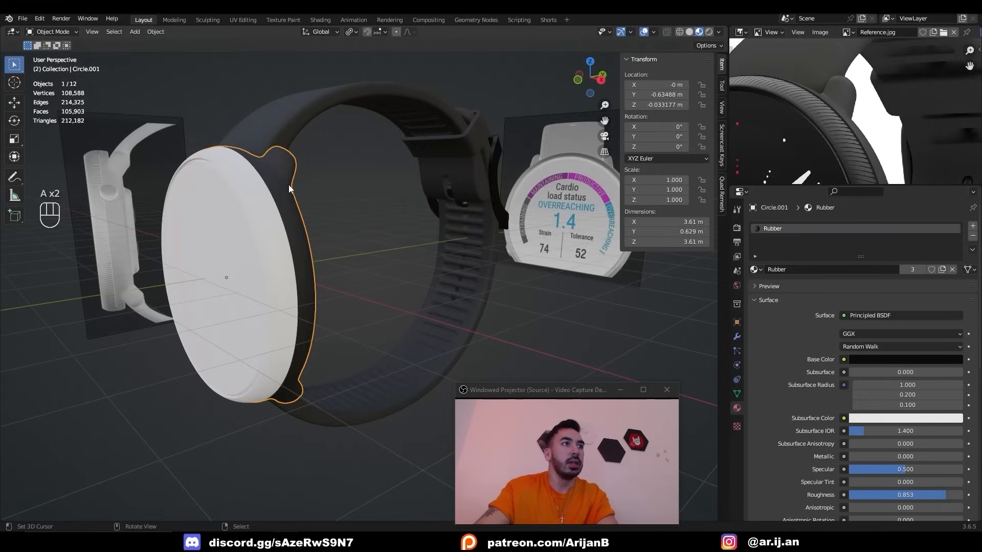
Inspect the front body's edge loops in wireframe and compare its face and bezel with the reference photo
middle_click_drag(288, 185, 395, 199, "shift")
middle_click_drag(395, 199, 358, 207)
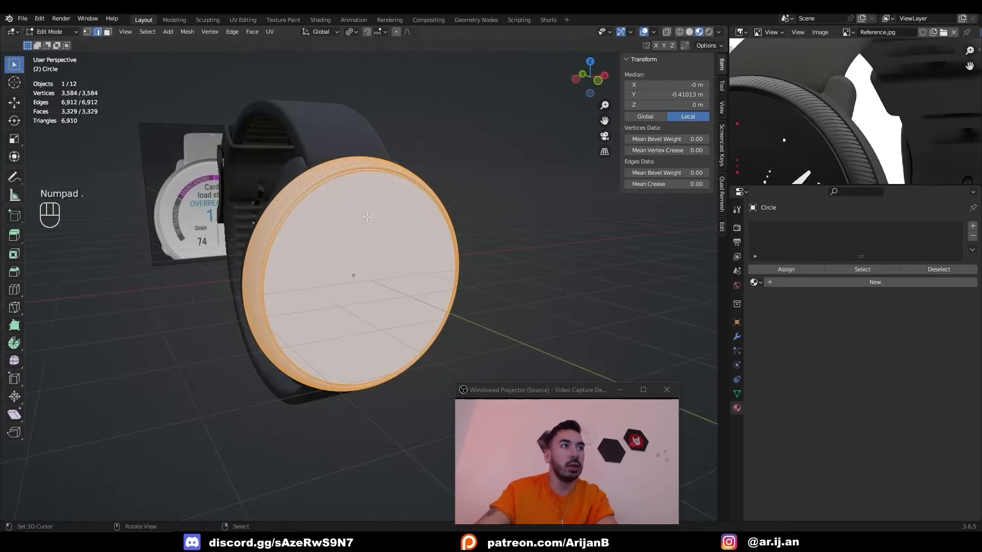
middle_click_drag(366, 217, 392, 175)
key("2")
key("z")
left_click(333, 131, "alt")
middle_click_drag(333, 131, 322, 134)
key("z")
scroll(418, 158, "down", 2)
middle_click_drag(439, 156, 556, 392)
key("Tab")
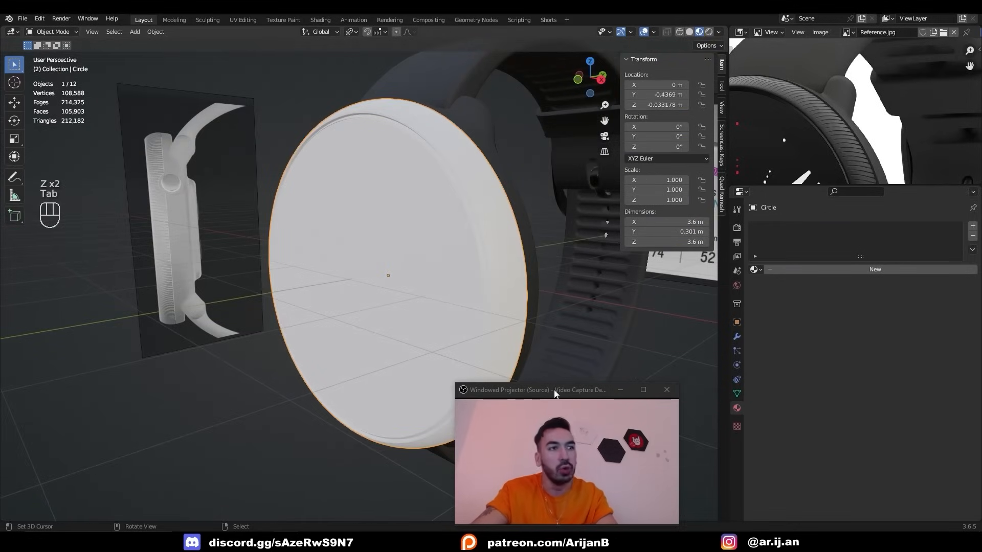
left_click_drag(555, 393, 784, 373)
scroll(807, 134, "down", 4)
scroll(807, 135, "up", 5)
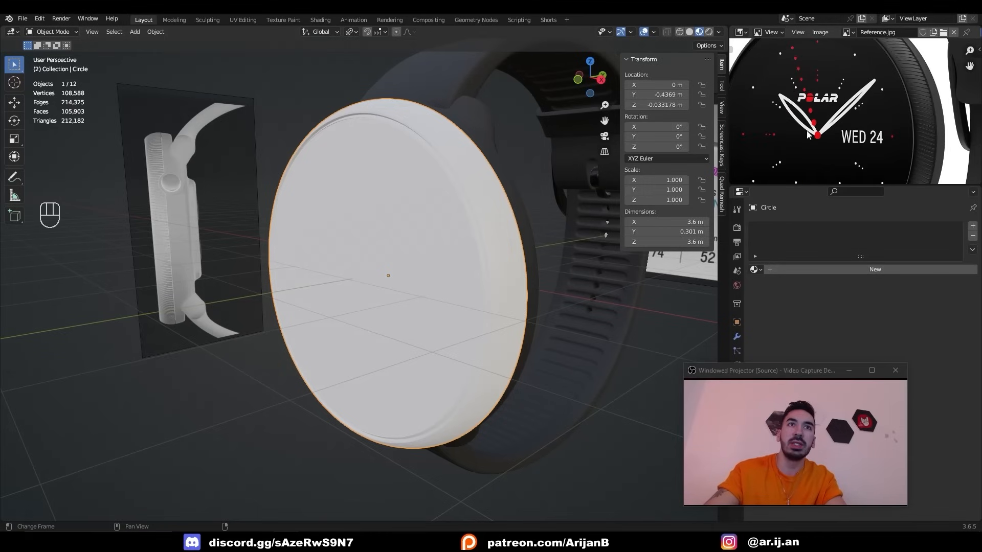
Select the large screen face of the front body and mark its border as a seam
scroll(487, 221, "down", 3)
key("Tab")
key("3")
middle_click_drag(487, 220, 513, 234)
middle_click_drag(513, 234, 465, 261, "shift")
scroll(465, 262, "up", 6)
key("ctrl+e")
key("2")
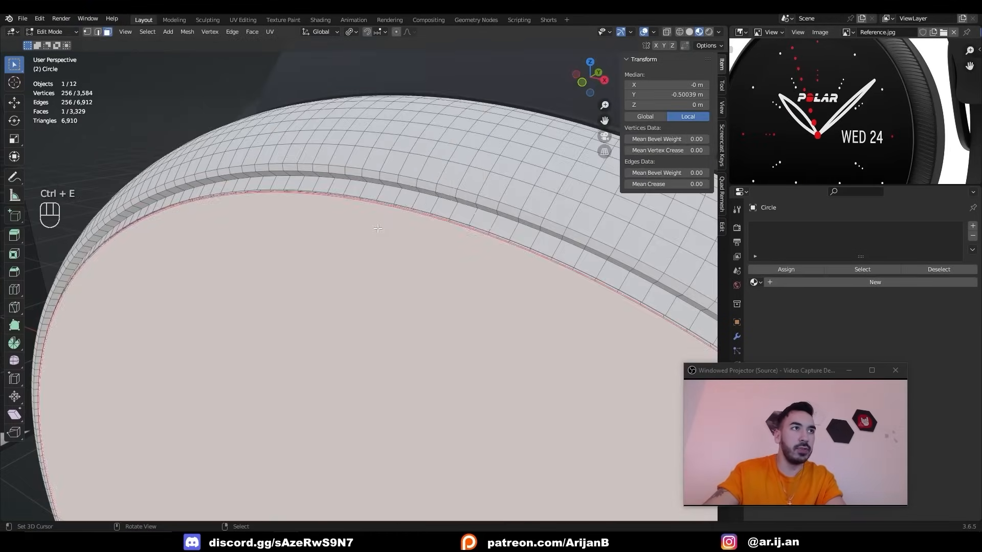
Mark the lip's edge loop next to the bezel as a seam and check the bezel's rear loop in wireframe
key("ctrl+e")
left_click(424, 206)
middle_click_drag(424, 206, 327, 199)
scroll(328, 199, "down", 4)
key("z")
key("a")
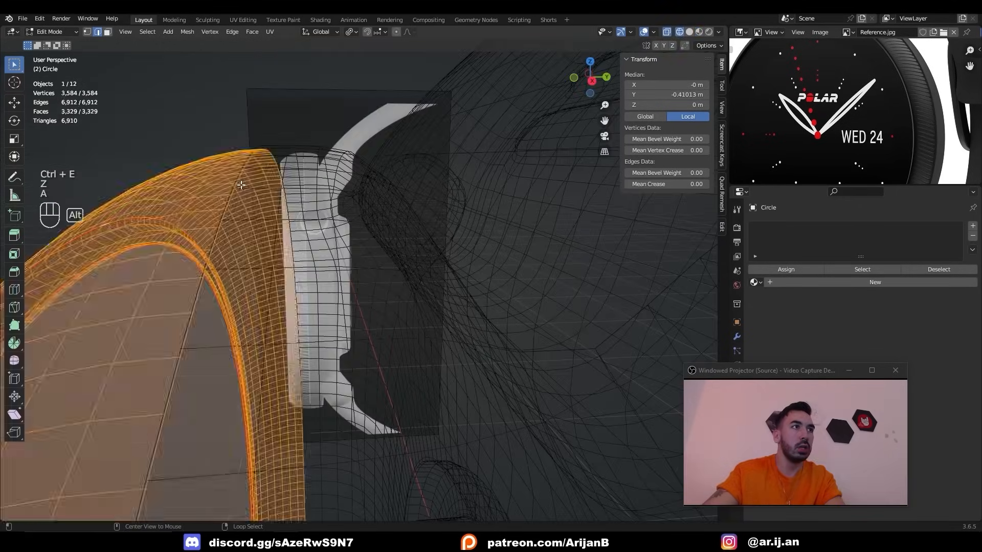
left_click(238, 183, "alt")
right_click(239, 179, "alt")
mouse_move(239, 179)
middle_mouse_down()
mouse_move(332, 220)
mouse_move(395, 266)
mouse_move(495, 271)
middle_mouse_up()
Select all faces of the front body and unwrap them
key("z")
scroll(347, 230, "down", 3)
key("3")
key("a")
key("u")
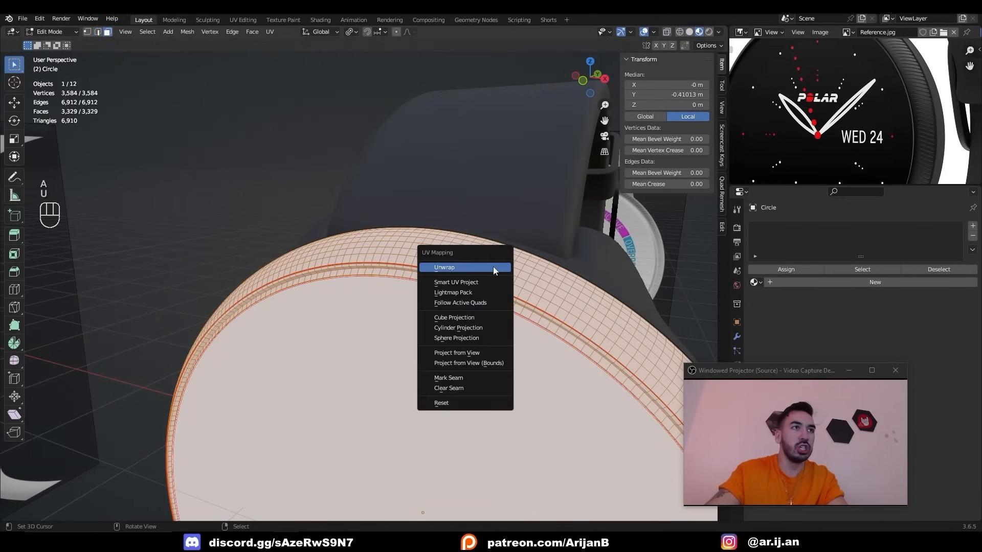
left_click(495, 269)
Open the UV Editing workspace and select the front body's entire UV layout
left_click(245, 21)
scroll(276, 274, "up", 5)
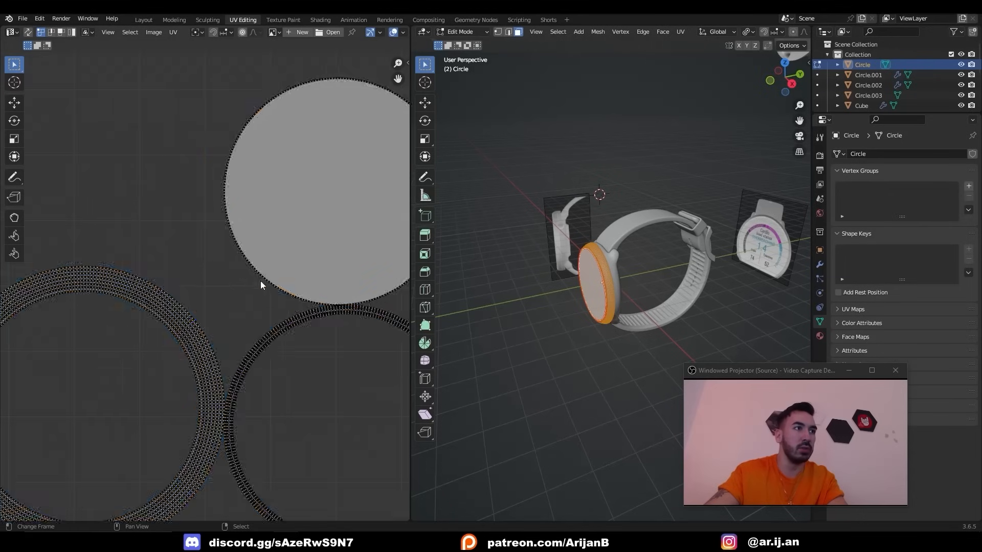
scroll(259, 280, "down", 2)
key("a")
scroll(605, 299, "up", 9)
middle_click_drag(540, 255, 594, 250)
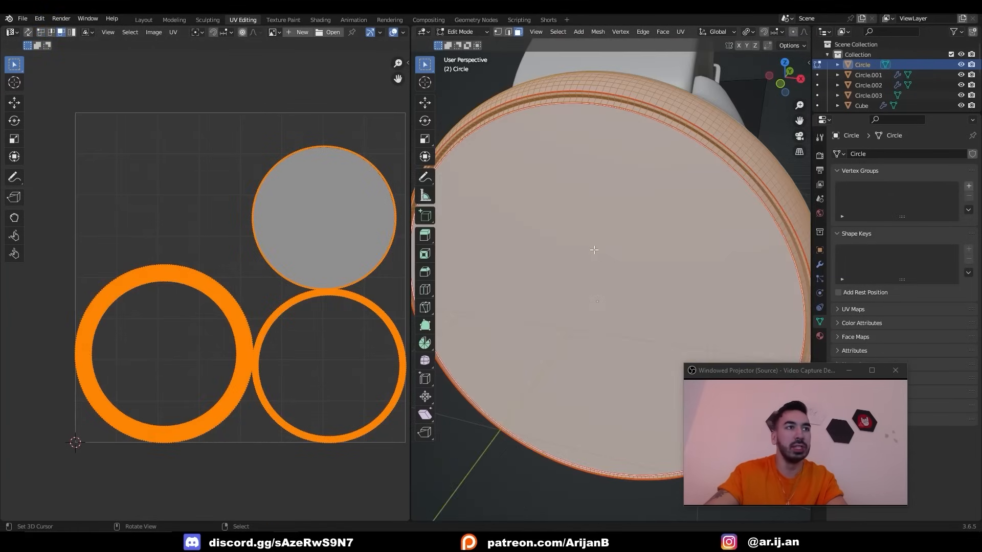
Select the thin lip ring's UV island and scale it down to less than half its size
middle_click_drag(287, 296, 268, 323)
scroll(271, 334, "up", 1)
left_click(281, 345)
key("l")
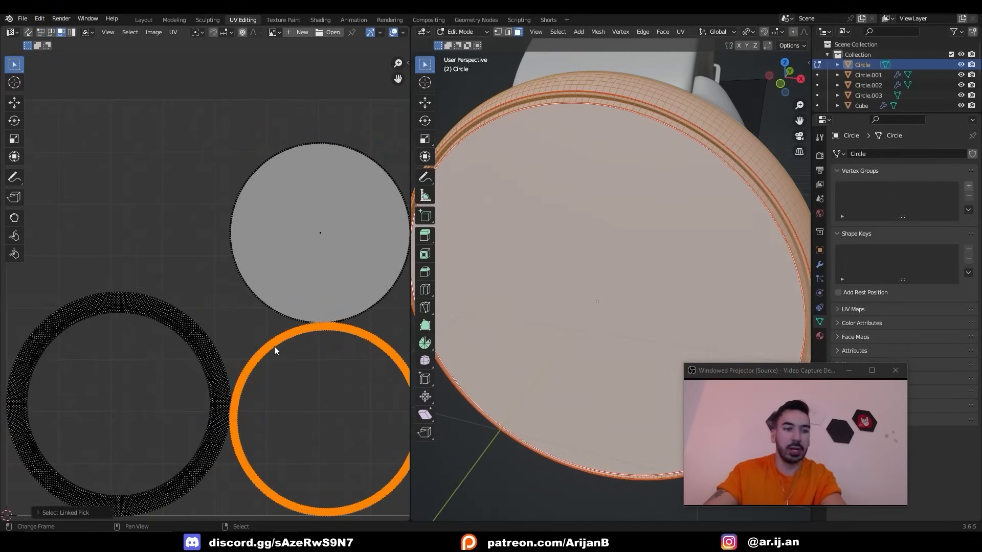
scroll(302, 366, "down", 3)
key("s")
left_click(298, 365)
scroll(655, 97, "up", 4)
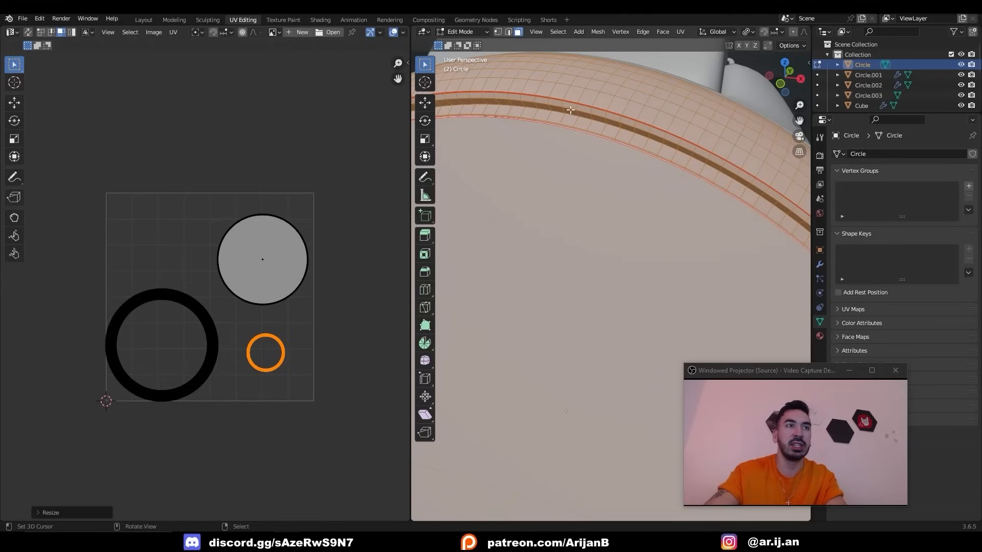
Scale the thin ring island down to a tiny size and move it into the UV square's lower-right corner
scroll(561, 111, "down", 2)
scroll(564, 169, "up", 2)
key("s")
left_click(281, 364)
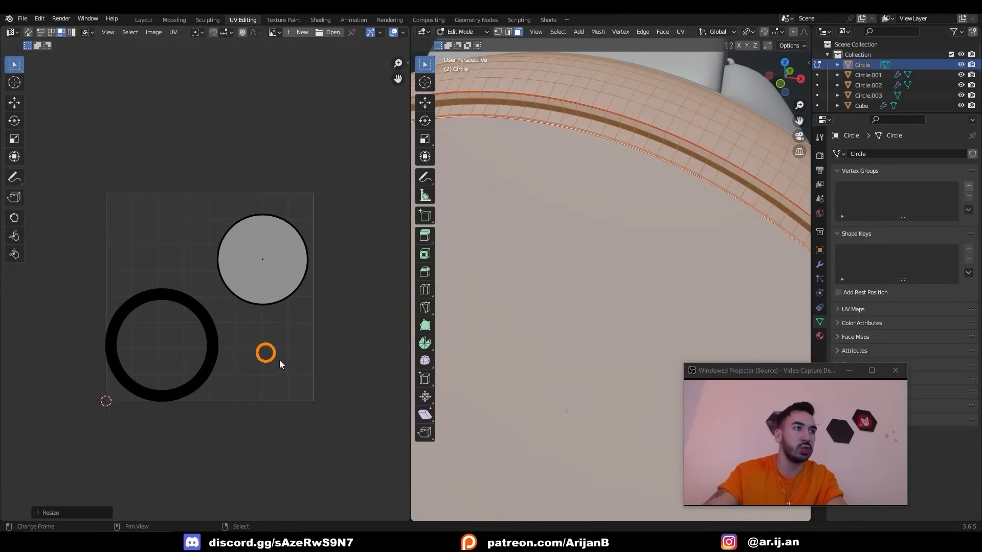
scroll(285, 357, "down", 2)
key("g")
scroll(253, 345, "up", 4)
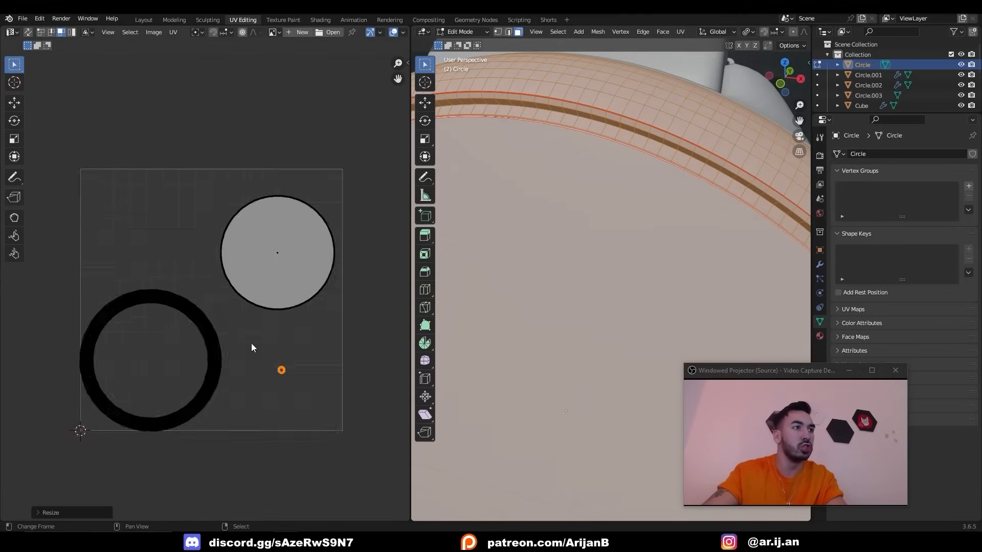
left_click(380, 450)
Select the screen's circular UV island, move it over the wide bezel ring island and scale it to fit the opening
key("a")
key("a")
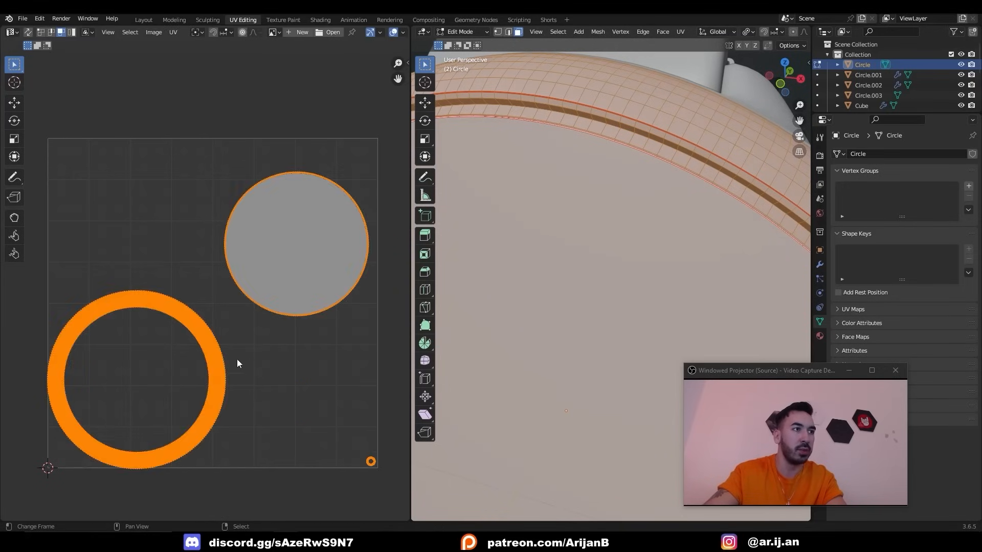
key("l")
scroll(309, 248, "up", 1)
key("g")
left_click(139, 425)
key("s")
left_click(236, 396)
Centre the screen island inside the bezel ring island and scale it to nearly fill the opening
key("g")
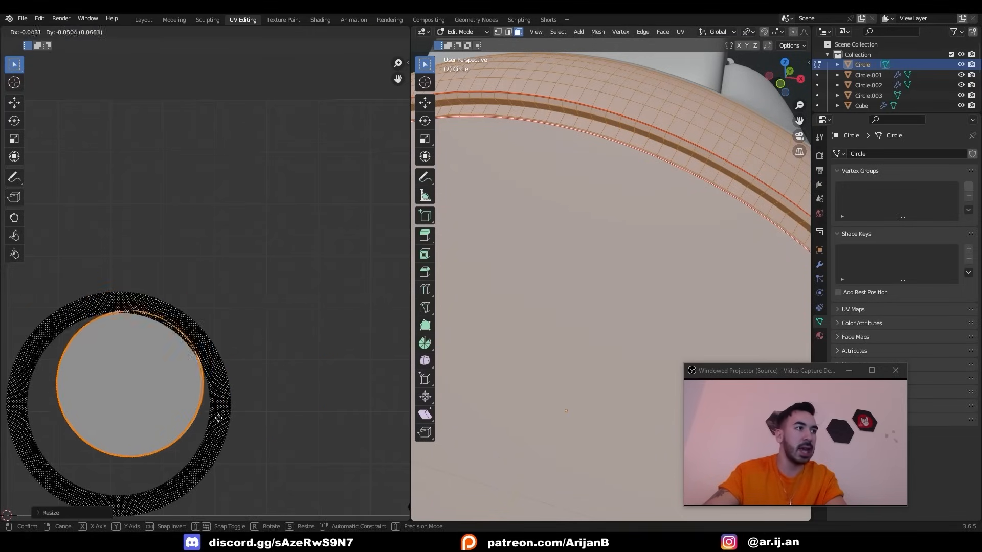
left_click(201, 431)
key("s")
left_click(223, 437)
key("g")
left_click(228, 438)
Select the bezel ring and screen islands together, centre them in the UV square and scale them to nearly fill it
left_click(249, 378)
key("g")
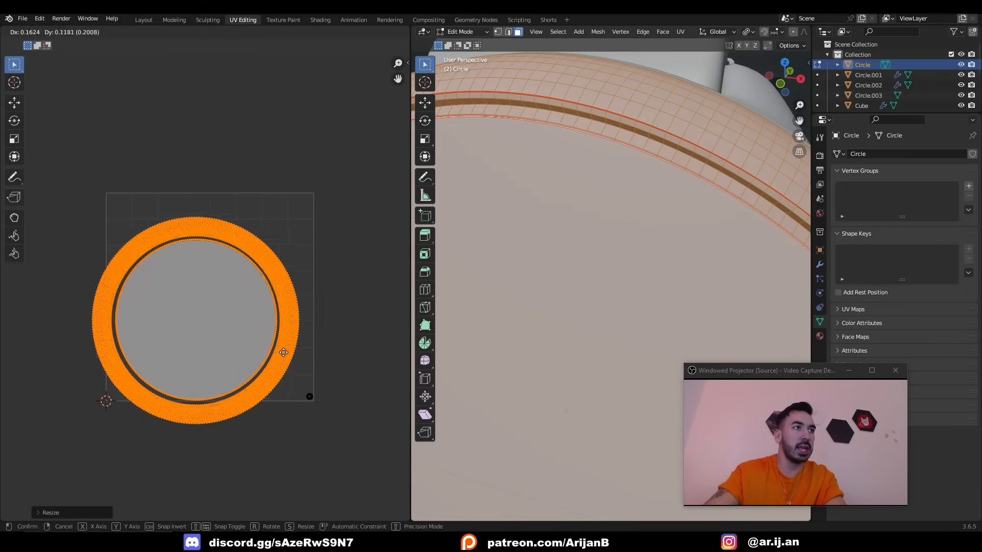
left_click(296, 331)
key("s")
left_click(313, 338)
key("g")
left_click(322, 337)
key("s")
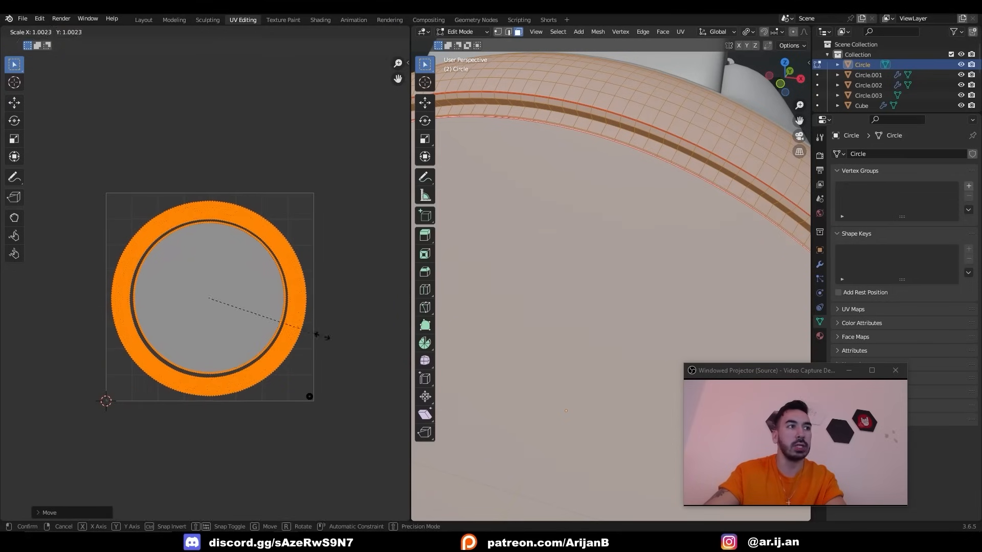
left_click(321, 336)
Select the screen island alone and adjust its scale against the bezel ring island's inner edge
key("alt+a")
key("l")
scroll(146, 271, "up", 8)
key("s")
left_click(156, 285)
scroll(156, 285, "down", 3)
middle_click_drag(394, 348, 164, 175)
middle_click_drag(280, 259, 303, 281)
Refine the screen island's scale and position within the ring, and switch to the Shading workspace
key("s")
left_click(365, 324)
scroll(338, 328, "down", 3)
middle_click_drag(309, 332, 362, 328)
key("g")
left_click(366, 329)
left_click(320, 20)
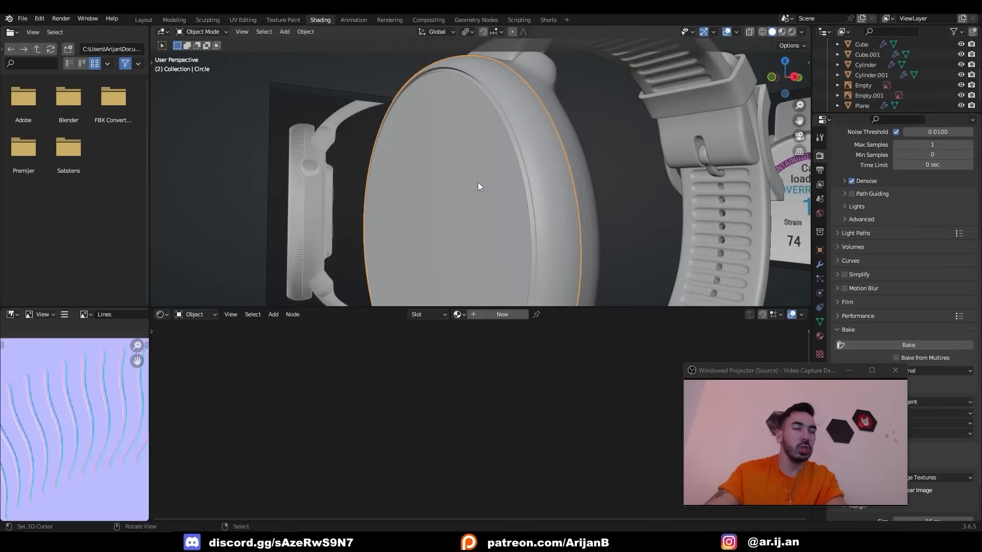
Show the material preview in the viewport, give the front body a new material and set its base colour to near-black
left_click(782, 32)
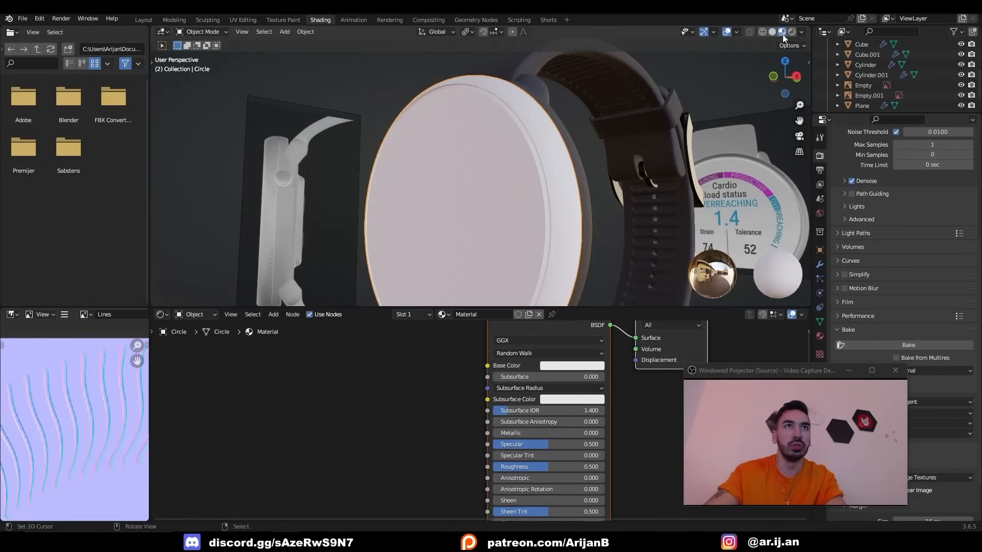
middle_click_drag(620, 143, 595, 146)
key("Tab")
left_click(572, 366)
left_click_drag(628, 225, 628, 291)
key("Tab")
middle_click_drag(444, 200, 450, 220)
Add an Image Texture node to the front body's material and load the existing Lines image into it
scroll(440, 399, "down", 2)
key("shift+a")
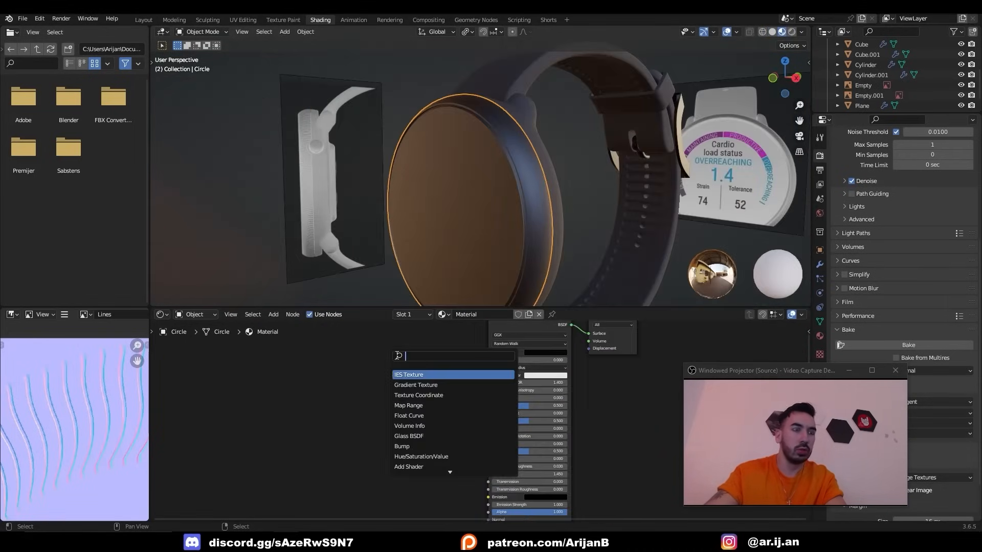
type("imag")
left_click(416, 375)
left_click(323, 444)
middle_click_drag(323, 444, 417, 357)
scroll(418, 357, "up", 5)
left_click(399, 365)
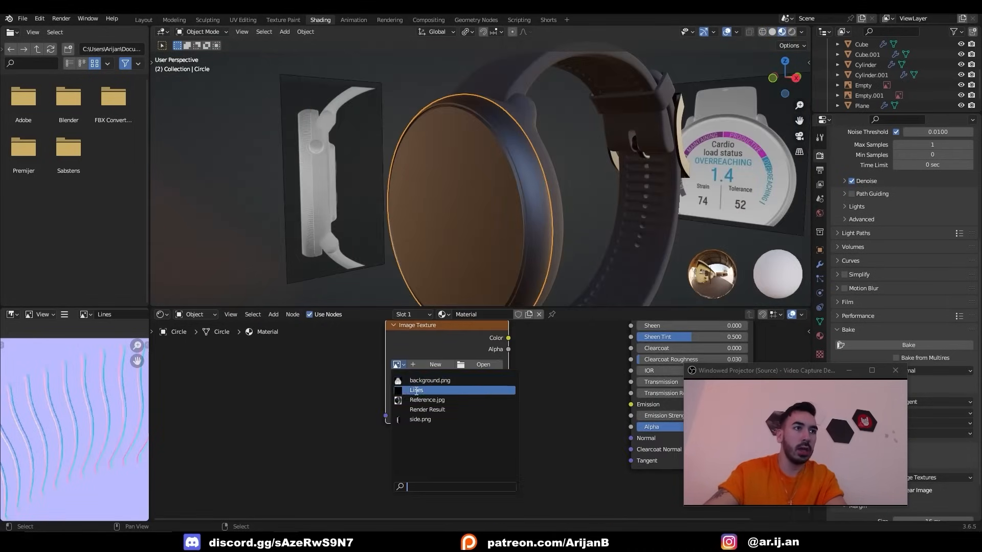
left_click(416, 390)
Set the Lines texture to Non-Color and connect it through a new Normal Map node to the Principled BSDF's Normal input
scroll(345, 394, "down", 3)
scroll(92, 366, "down", 3)
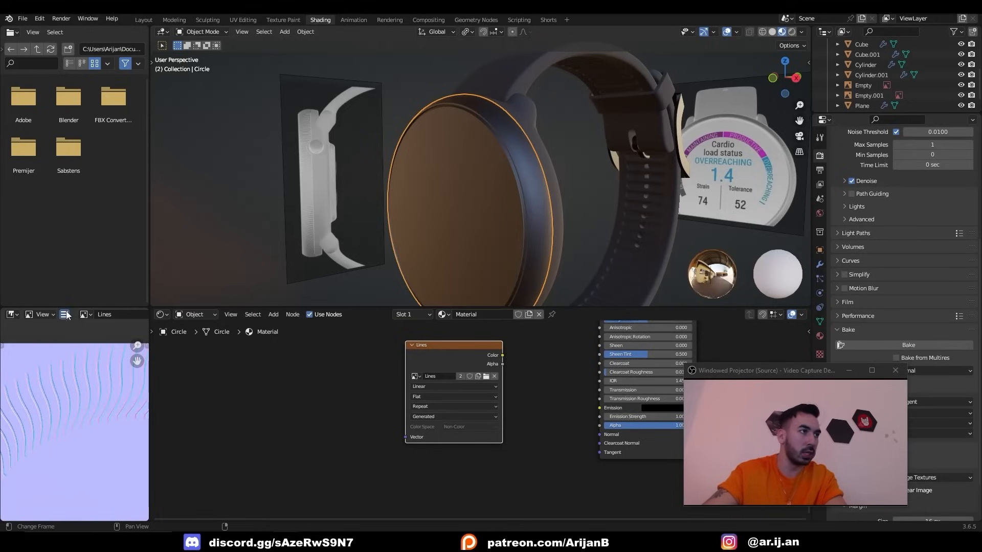
key("shift+a")
left_click_drag(453, 346, 486, 446)
type("normal")
left_click(553, 399)
left_click(485, 387)
scroll(479, 419, "up", 3)
middle_click_drag(524, 413, 377, 400)
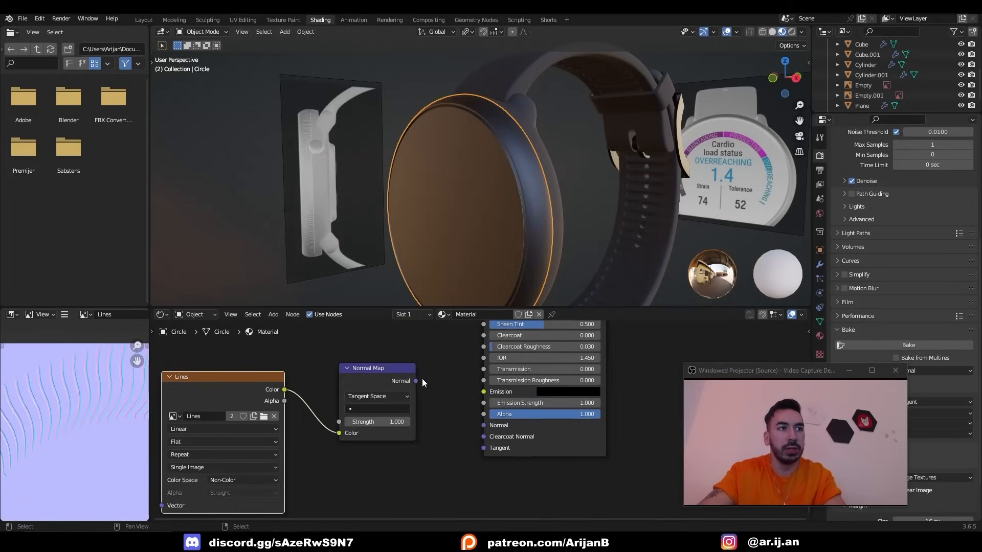
left_click_drag(416, 381, 484, 426)
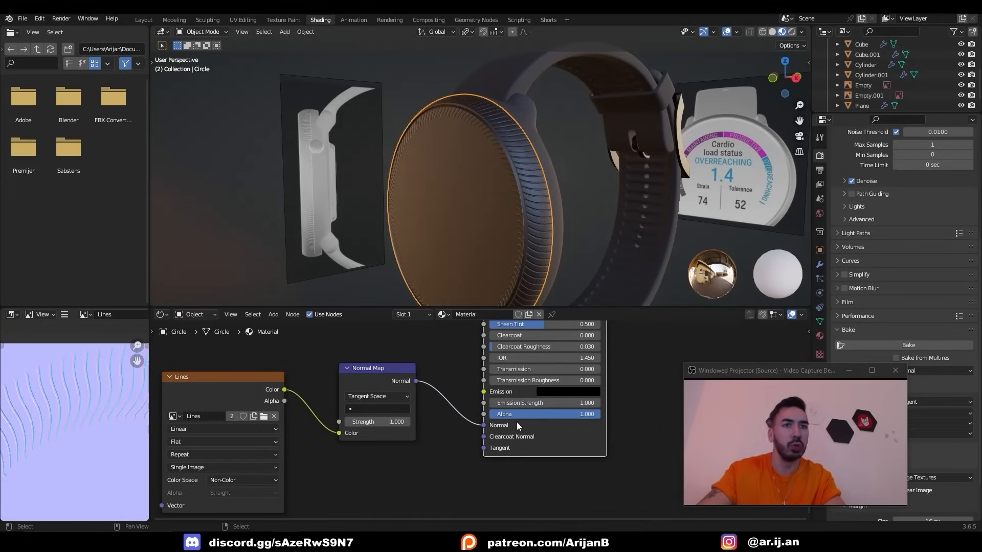
In the UV Editing workspace, scale the screen island down to about 0.93 so it clears the knurl lines
scroll(472, 194, "up", 2)
middle_click_drag(469, 194, 540, 239)
scroll(471, 192, "down", 2)
scroll(502, 198, "up", 2)
key("Tab")
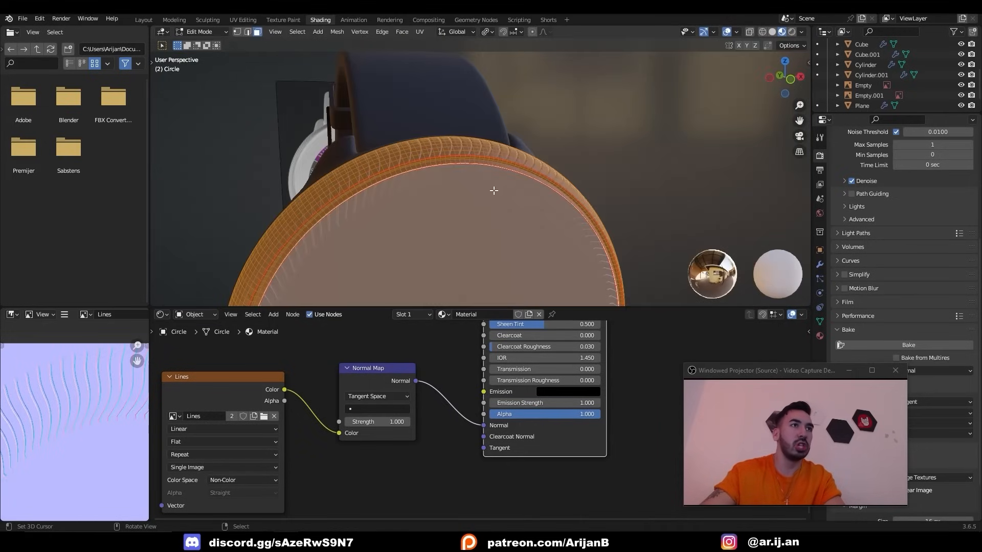
left_click(253, 21)
scroll(556, 198, "down", 7)
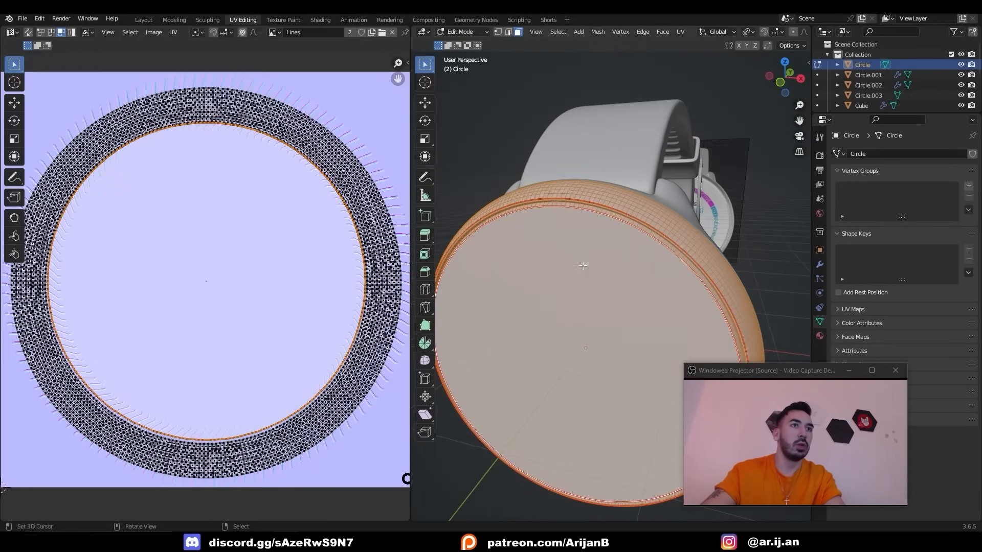
scroll(614, 276, "up", 4)
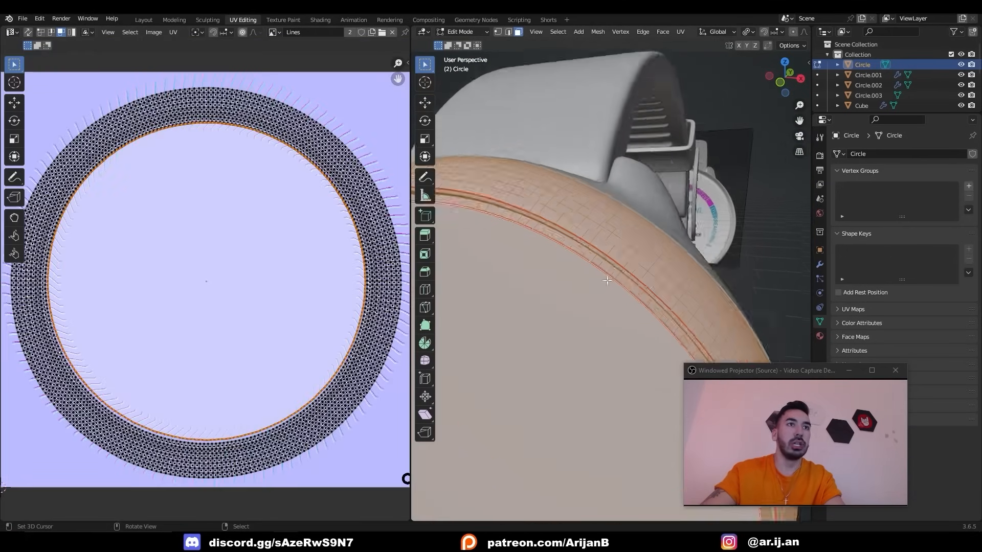
scroll(607, 280, "up", 1)
scroll(355, 281, "up", 2)
key("s")
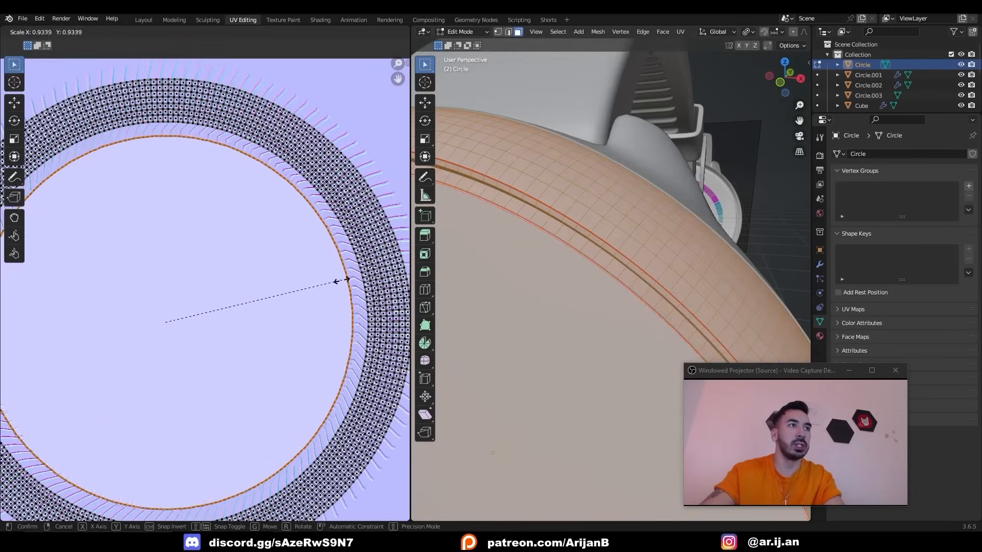
left_click(342, 280)
Check the knurled bezel and screen in the material preview and save the file
key("Tab")
middle_click_drag(650, 289, 570, 222)
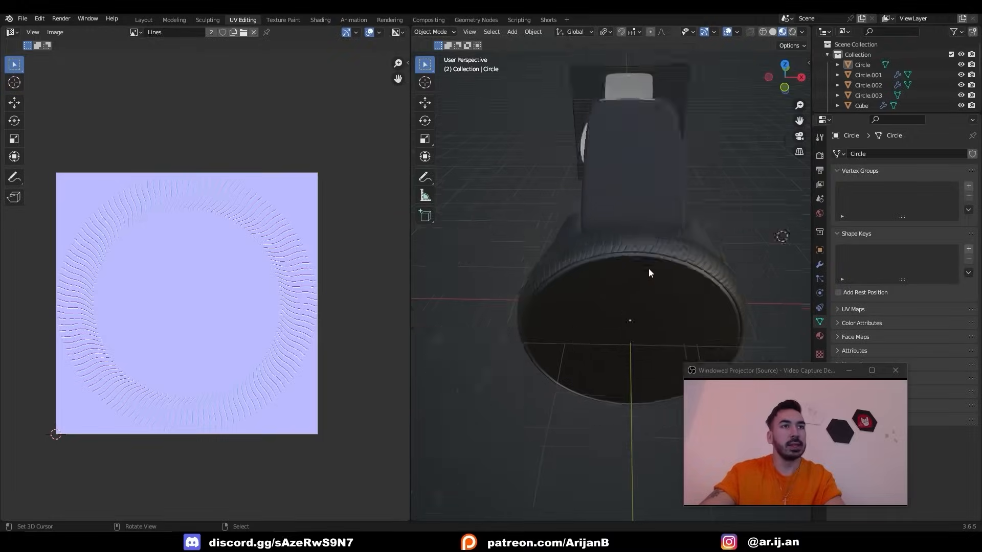
scroll(648, 268, "up", 1)
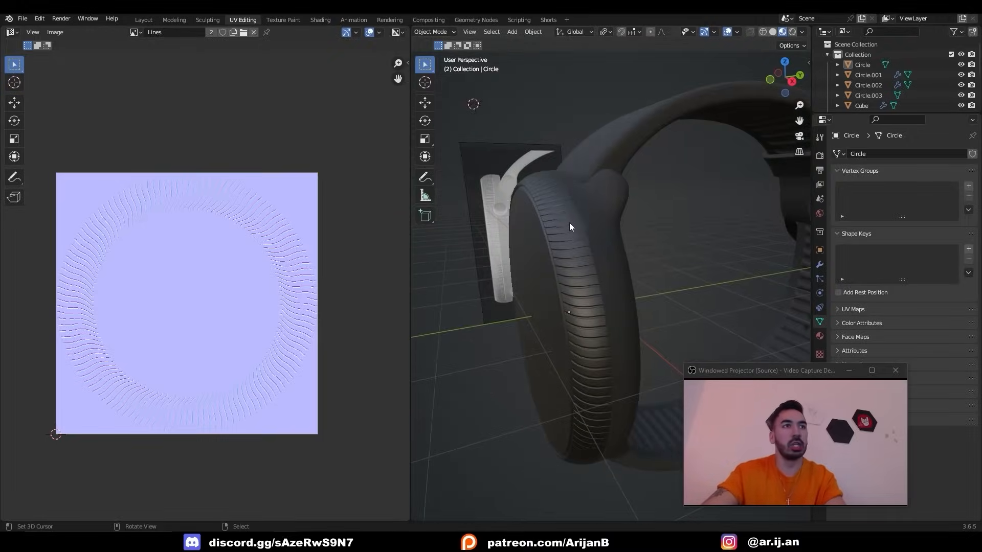
key("Tab")
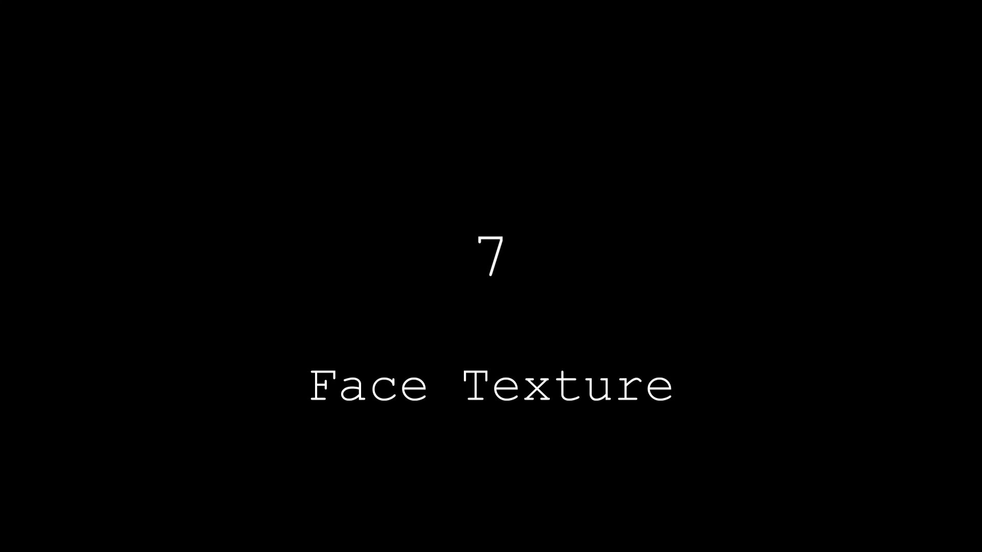
key("ctrl+s")
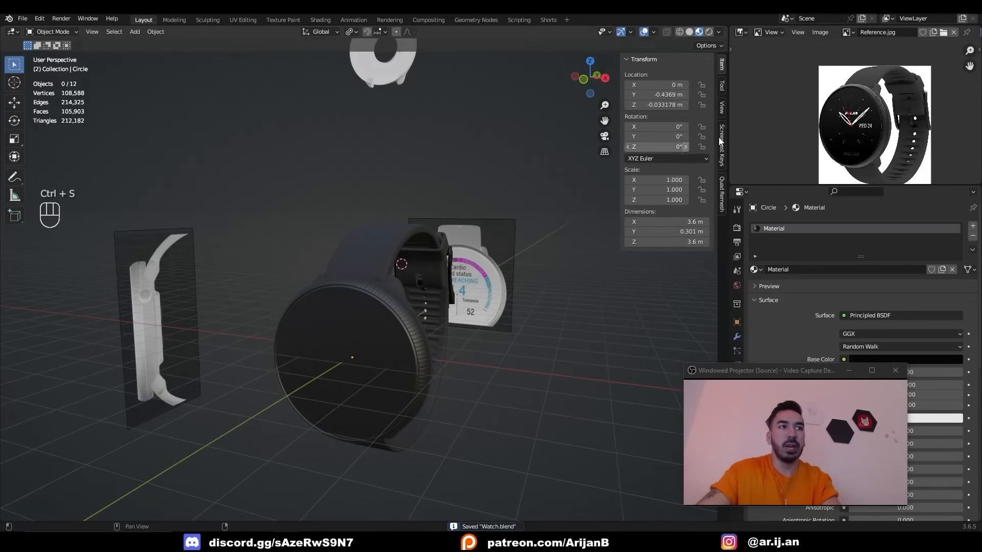
Add a mesh circle in the empty space beside the watch and set its vertex count to 16
scroll(848, 131, "up", 3)
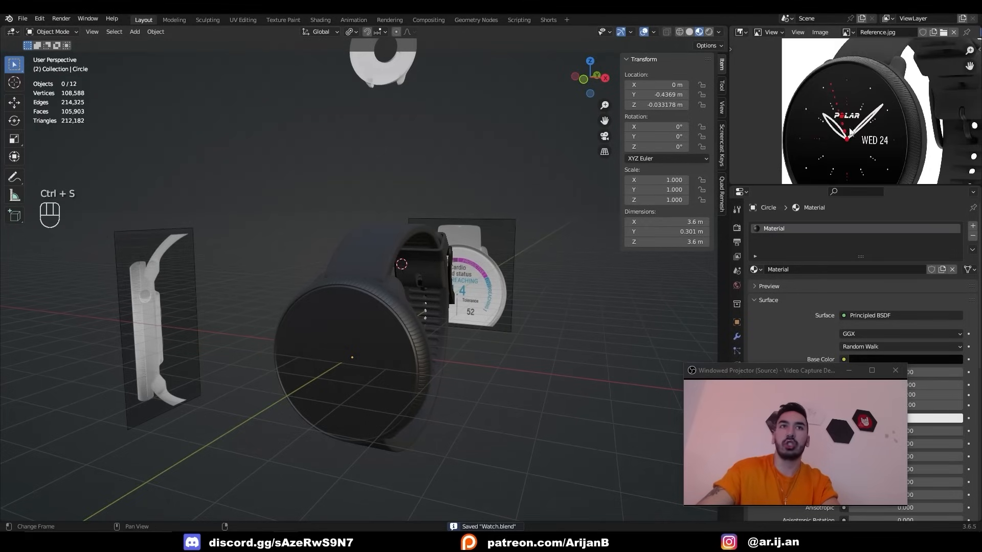
middle_click_drag(850, 133, 852, 113)
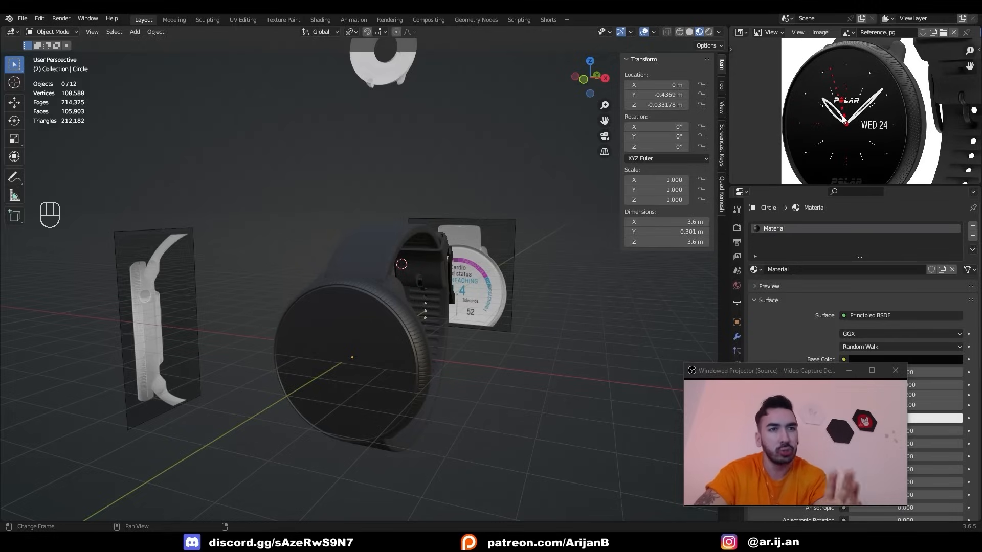
key("shift+a")
mouse_move(438, 276)
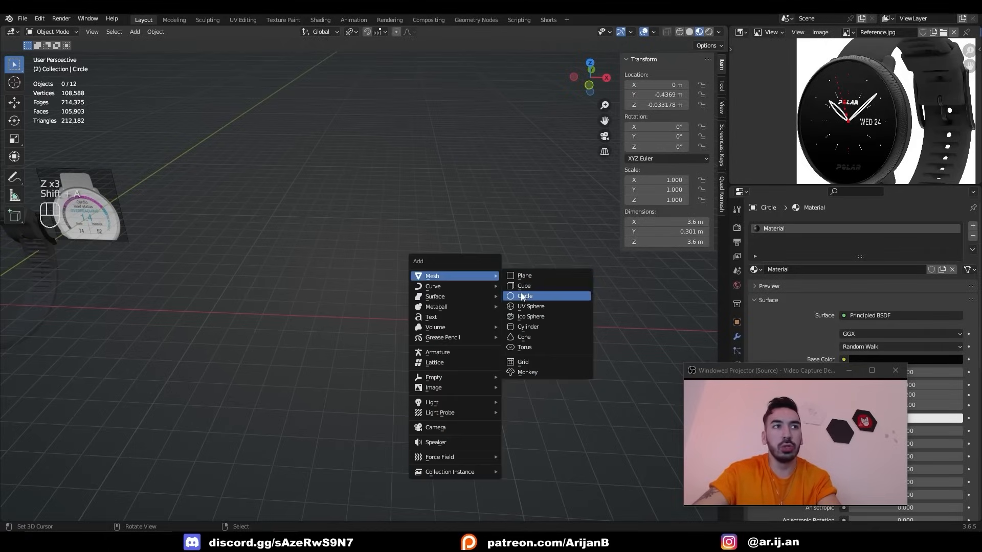
left_click(537, 292)
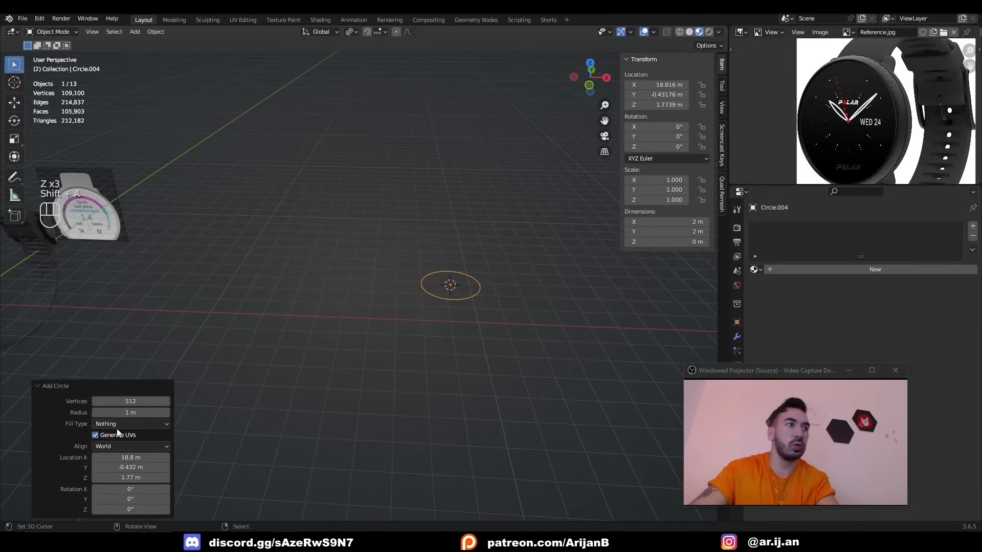
left_click(133, 402)
type("16")
key("Return")
Rework the circle to 32 vertices, scale it to 0.395 in top view and fill it with a face
middle_click_drag(506, 263, 473, 275, "shift")
scroll(473, 275, "up", 3)
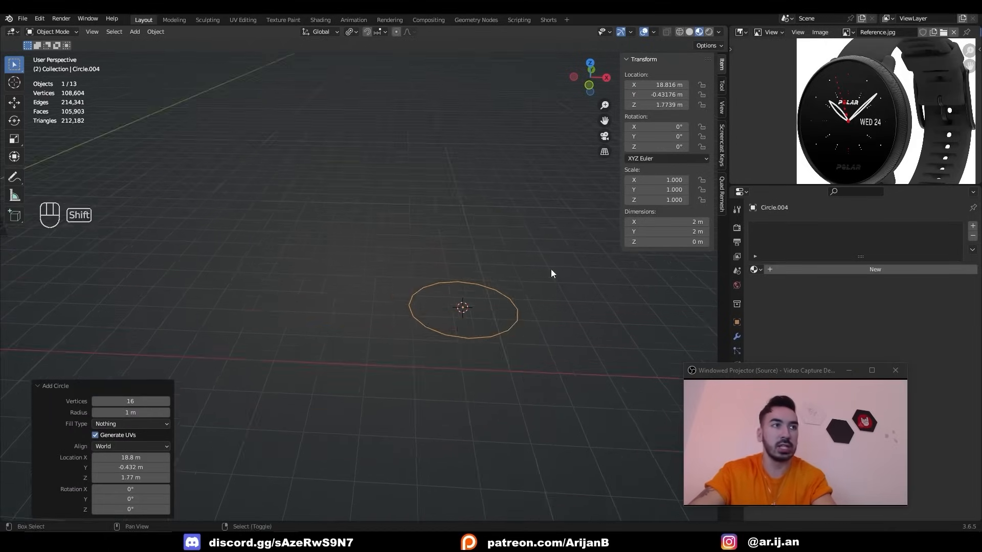
middle_click_drag(551, 273, 430, 294, "shift")
scroll(429, 294, "up", 1)
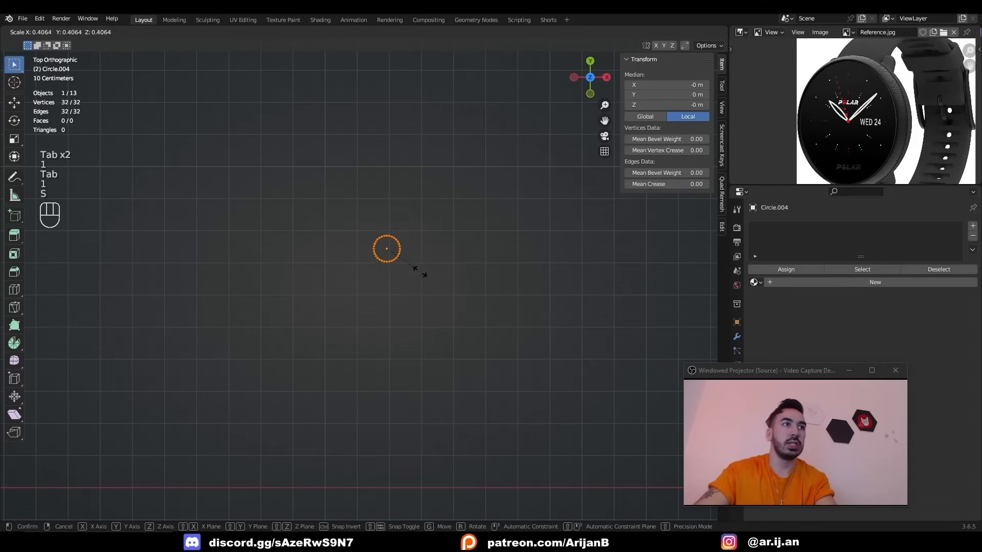
left_click(420, 272)
scroll(864, 121, "up", 2)
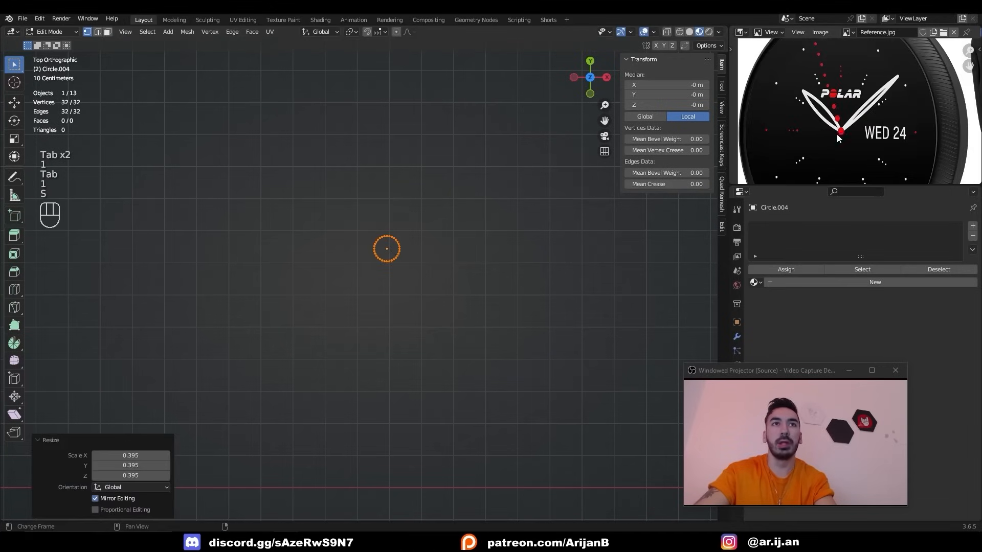
scroll(838, 136, "up", 1)
scroll(837, 136, "down", 2)
middle_click_drag(839, 138, 857, 156, "shift")
Duplicate the filled disc in place and scale the copy to 0.441, then enlarge it by 1.091
key("shift+d")
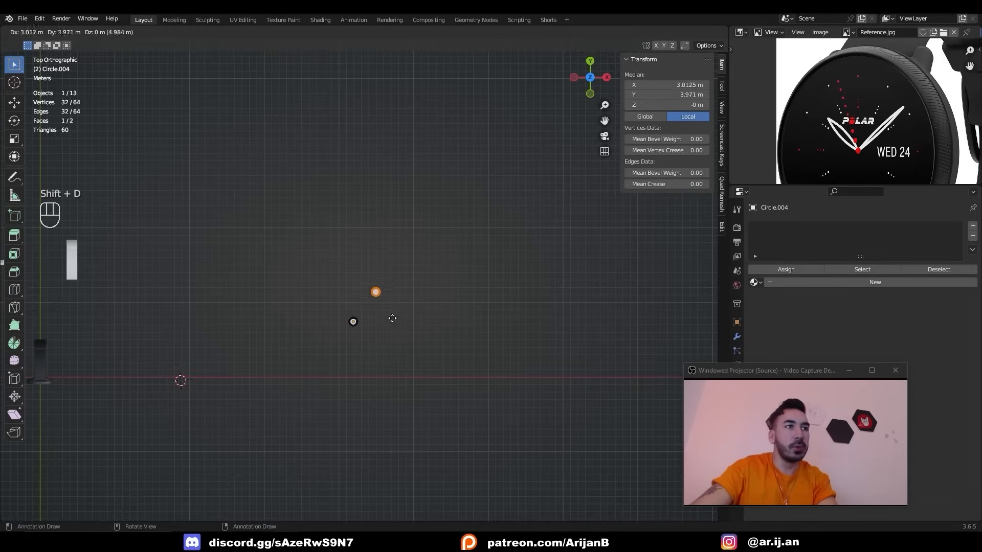
right_click(361, 345)
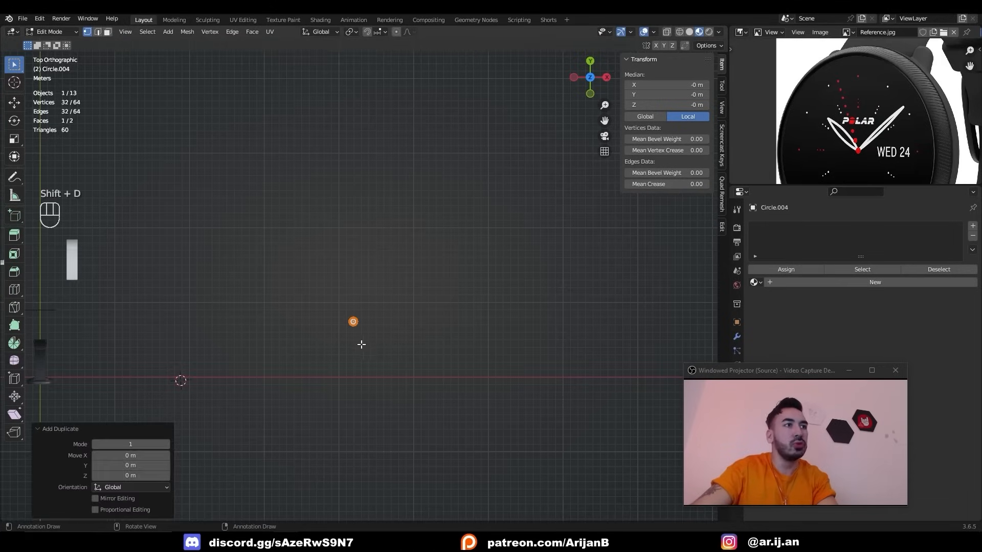
key("s")
left_click(373, 366)
scroll(373, 368, "up", 5)
key("s")
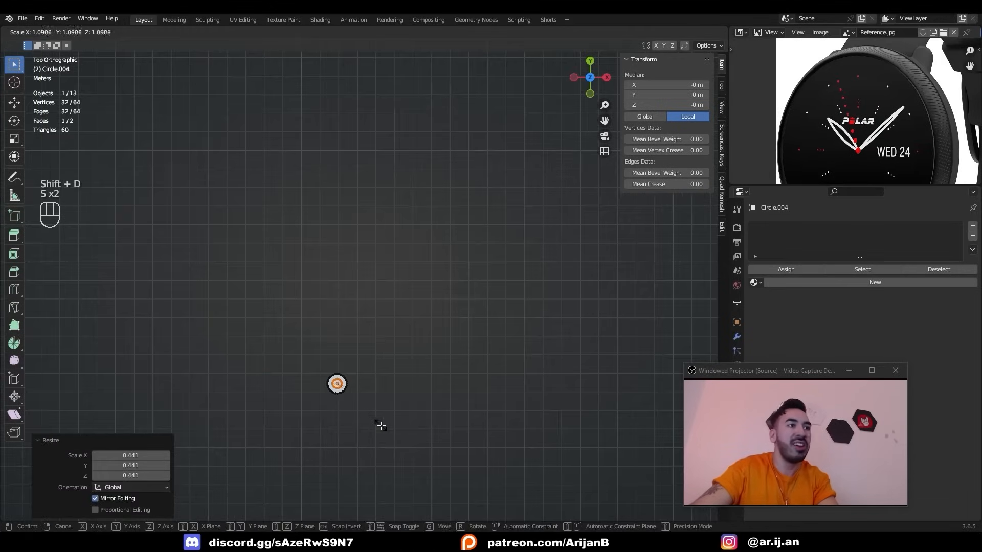
left_click(381, 426)
Move the small dot 15.678 m along Y away from the central disc
scroll(381, 425, "down", 5)
key("g")
key("y")
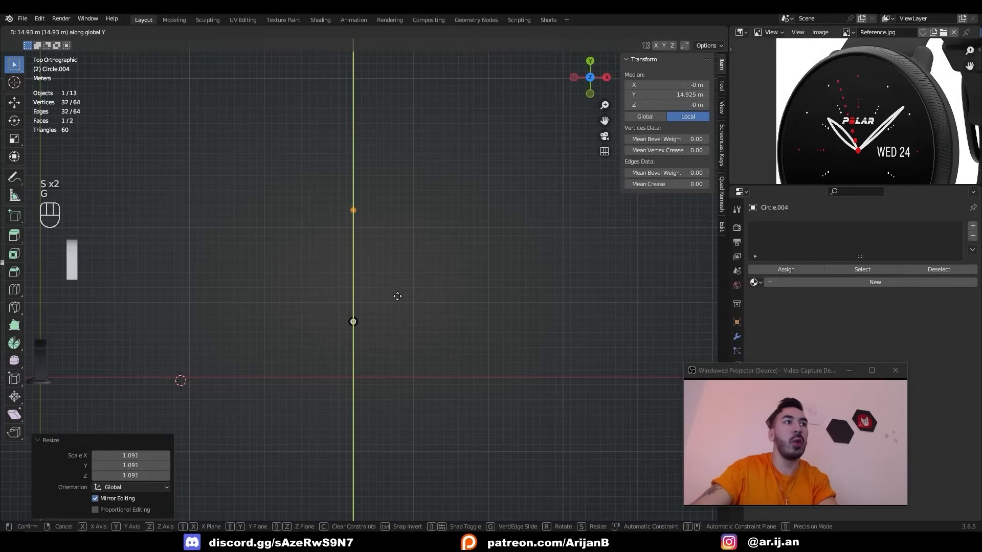
left_click(397, 287)
Duplicate the outer dot as in the reference, move the copy 1.5 m farther along Y and scale it to 0.8
scroll(843, 131, "up", 4)
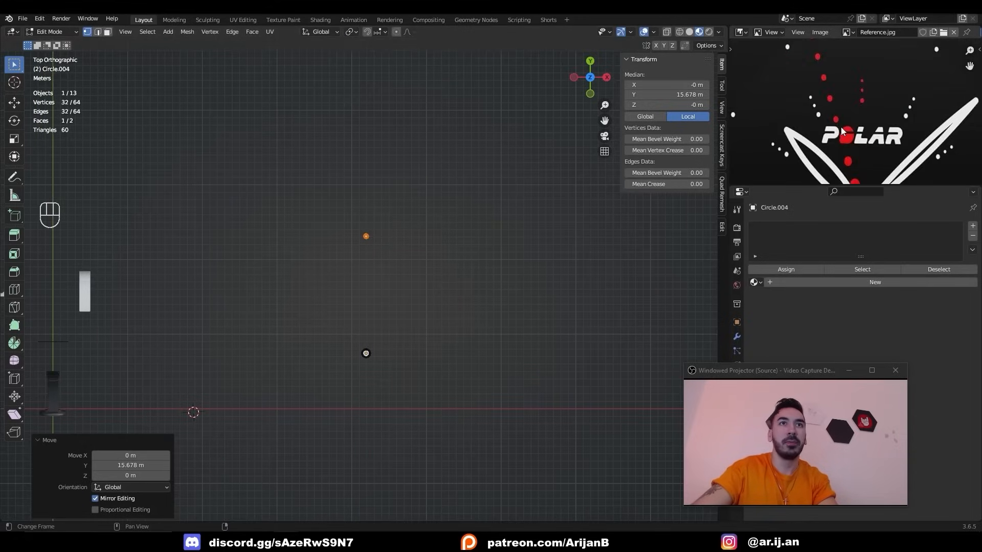
middle_click_drag(866, 103, 863, 71)
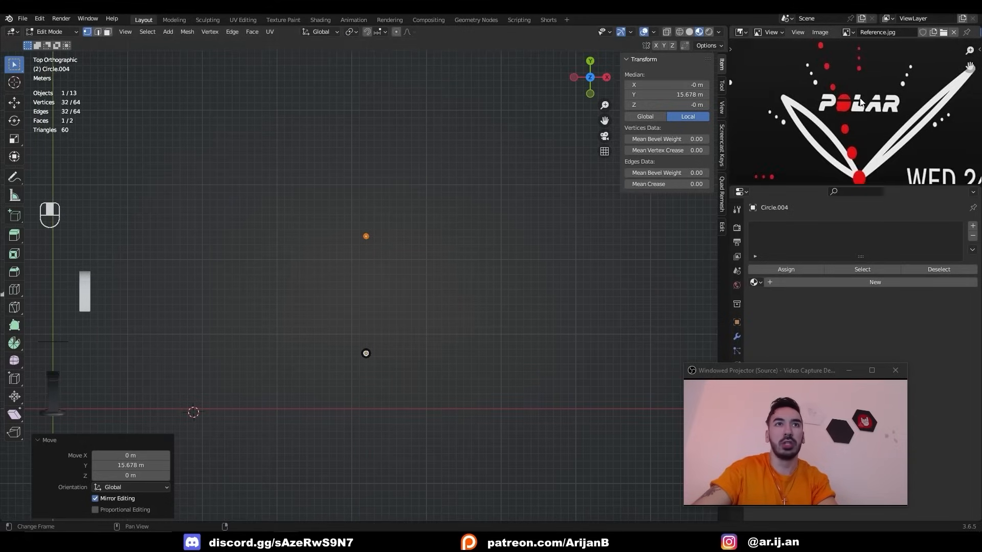
key("g")
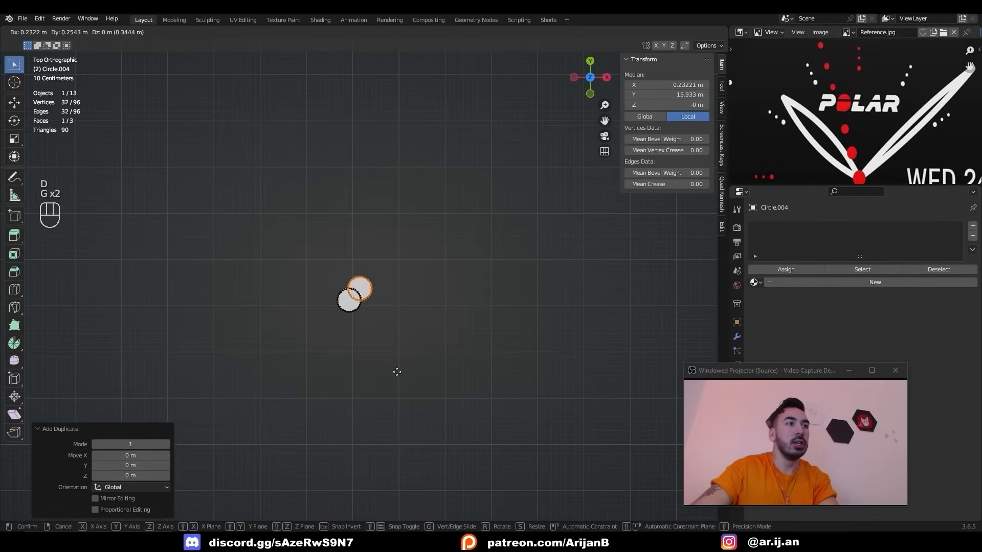
right_click(376, 349)
key("g")
key("y")
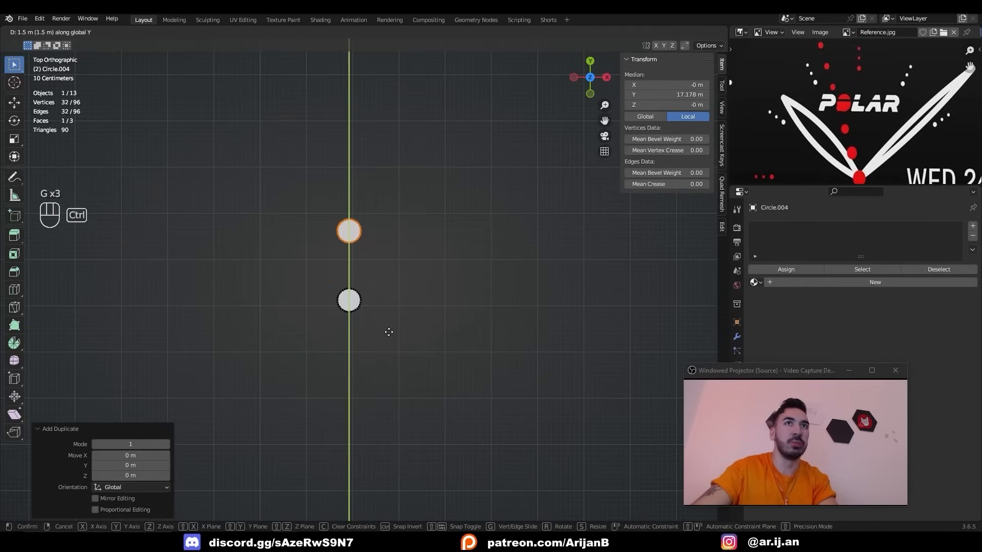
left_click(388, 332)
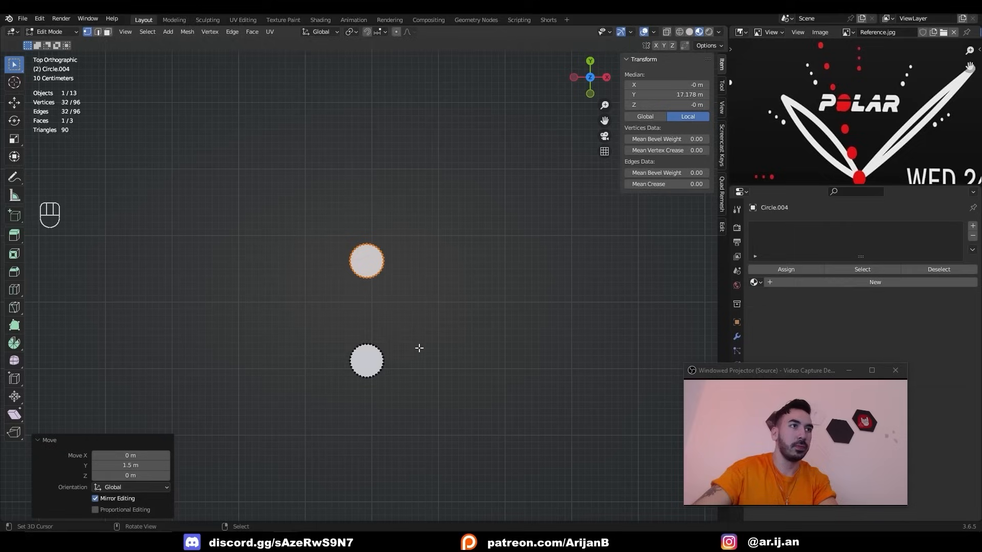
key("s")
left_click(418, 347)
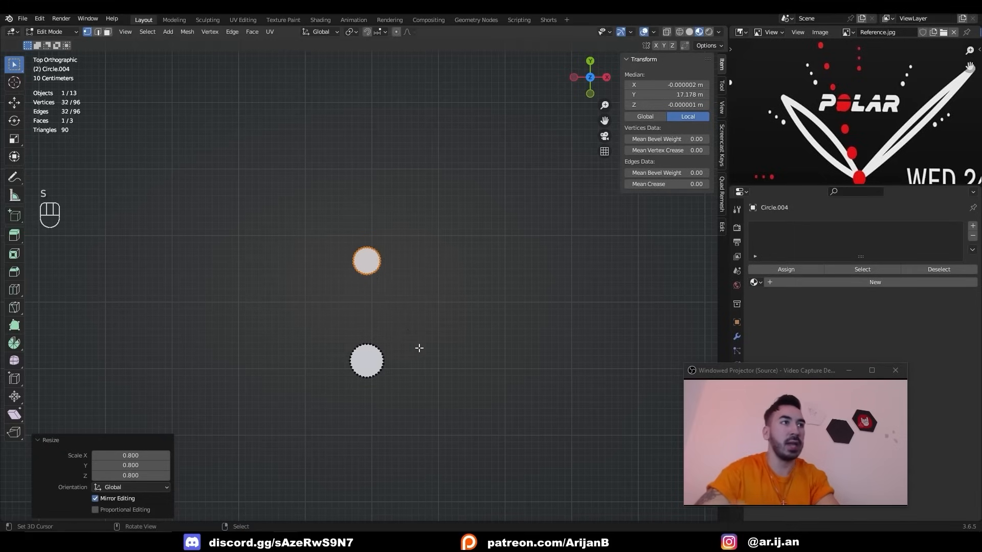
Duplicate the smaller dot, move the copy about 1.6 m farther along Y and shrink it to end the row
key("shift+d")
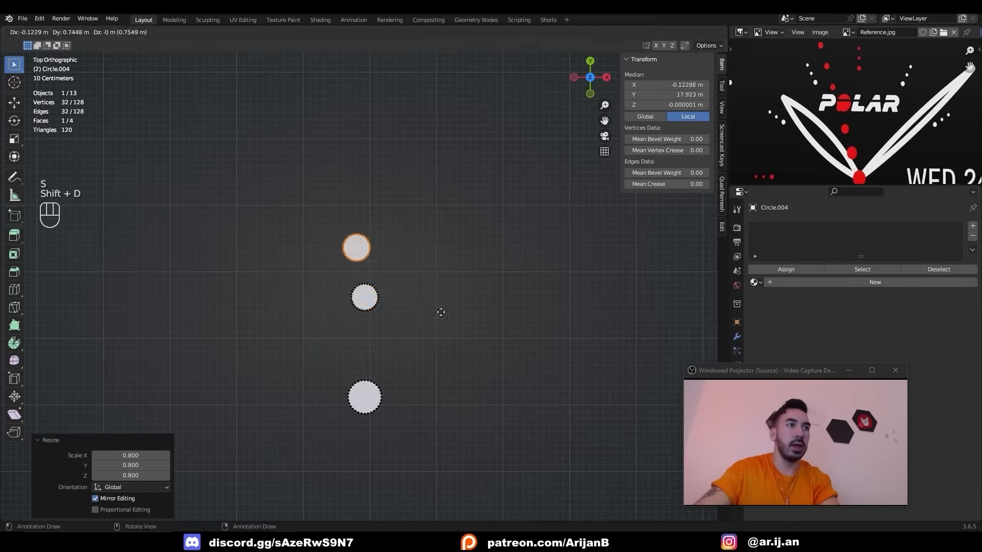
right_click(441, 309)
key("g")
key("y")
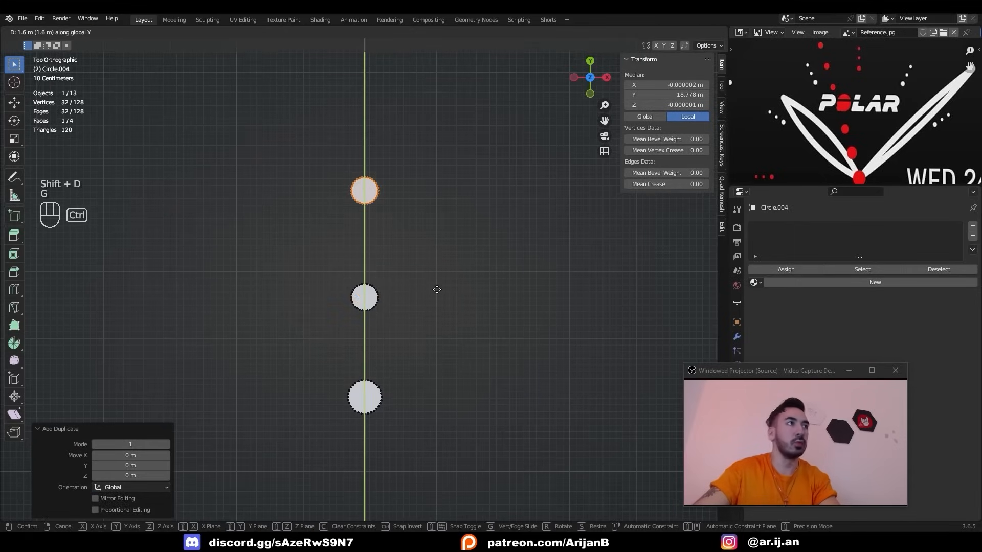
Snap the 3D cursor to the central disc, then show the dot mesh in wireframe with face selection and nothing selected
key("Tab")
key("Tab")
key("3")
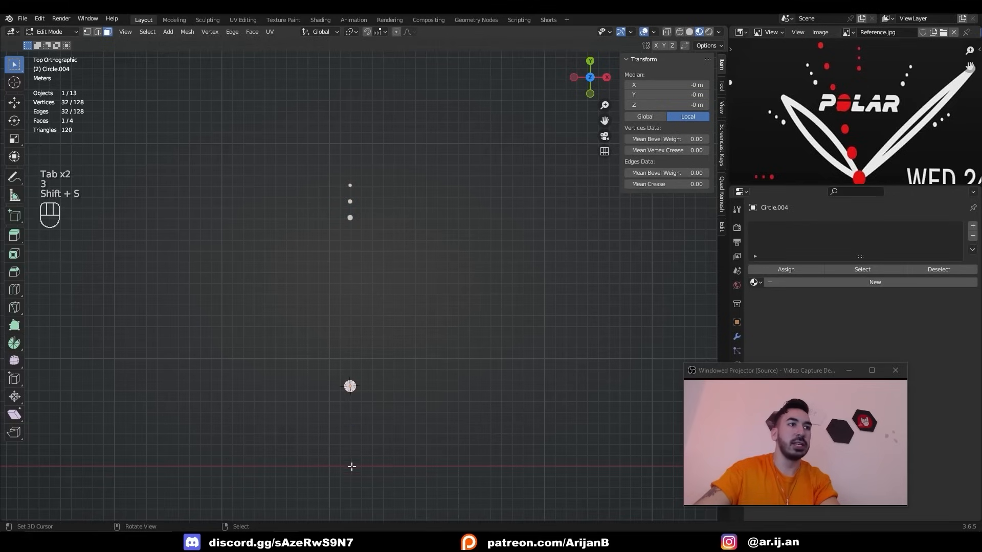
key("z")
key("a")
key("a")
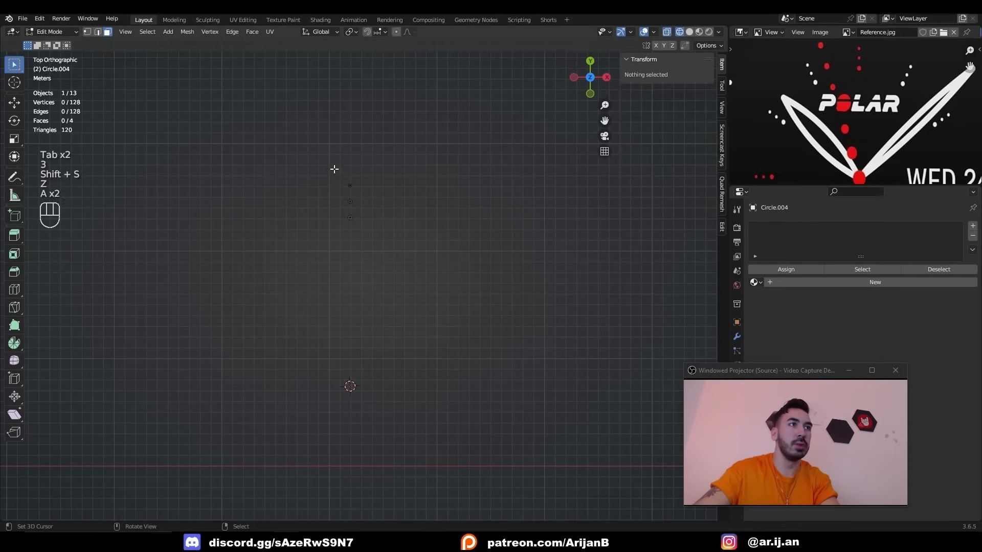
Spin duplicates of the three small dots 360° around the central disc in 12 steps
key("b")
left_click_drag(332, 164, 384, 254)
scroll(369, 225, "down", 3)
key("g")
right_click(387, 252)
scroll(409, 245, "up", 1)
scroll(895, 117, "down", 4)
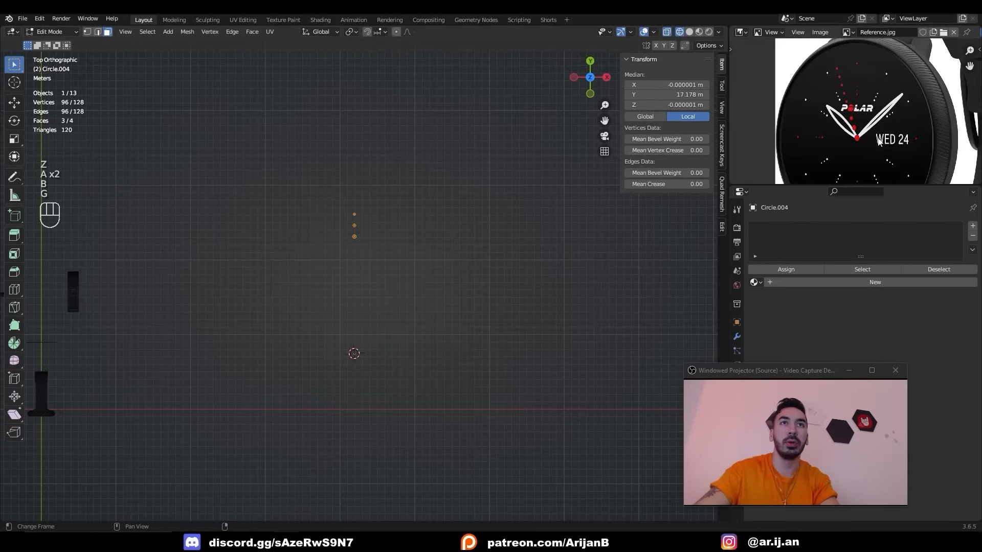
middle_click_drag(361, 249, 378, 225, "shift")
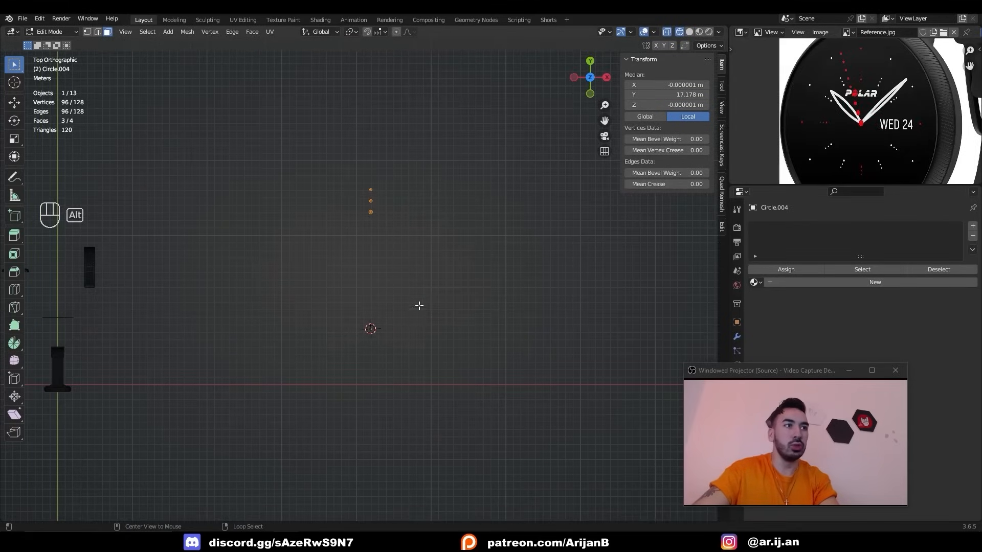
key("alt+e")
left_click(368, 301)
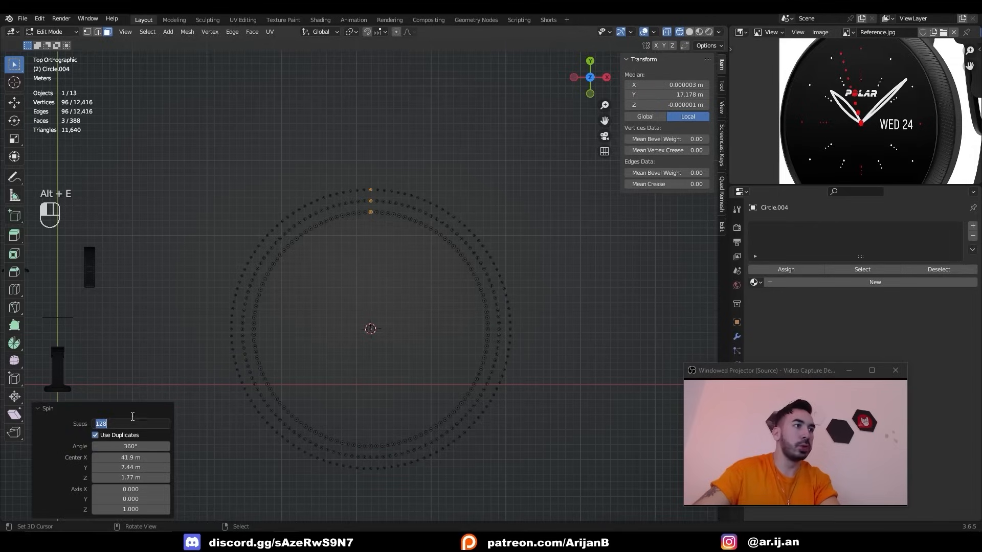
key("Return")
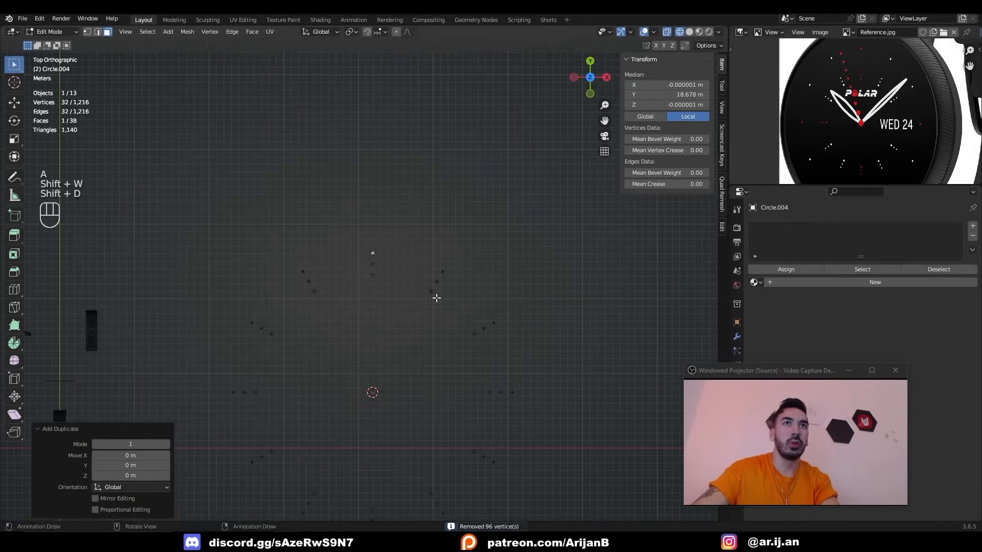
Move the duplicated outermost dot farther out along Y to about 25.73 m and enlarge it as in the reference
key("g")
key("y")
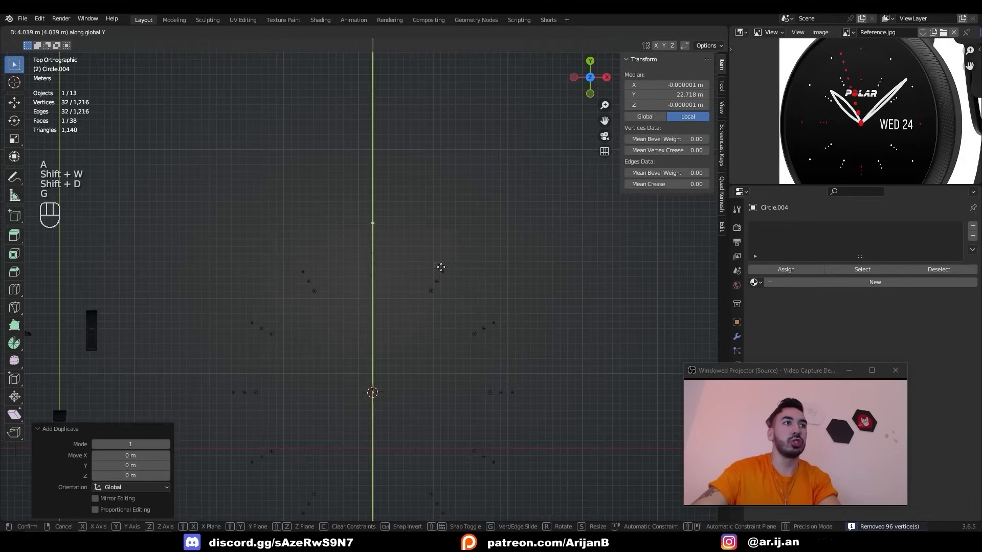
left_click(433, 224)
key("s")
left_click(593, 254)
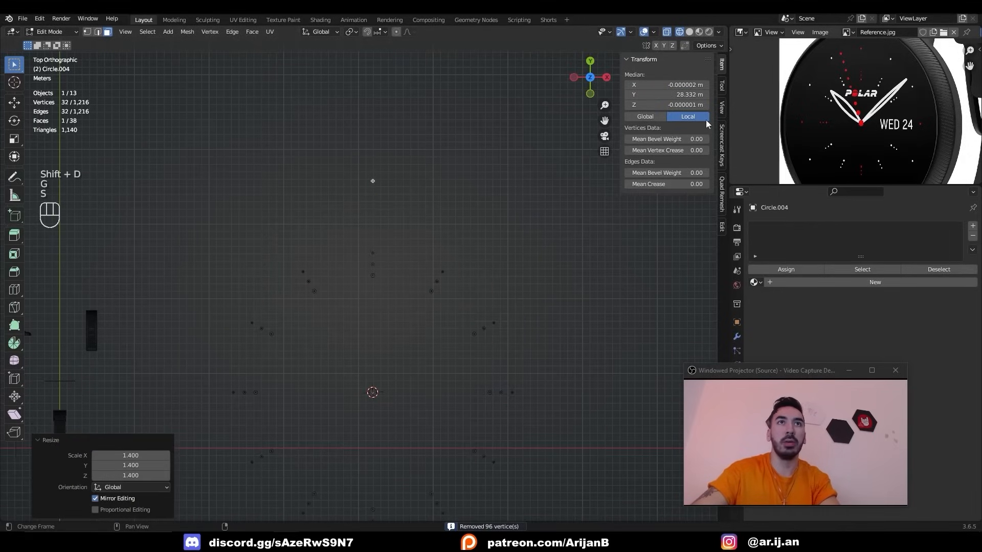
key("s")
left_click(398, 223)
key("g")
key("y")
left_click(478, 246)
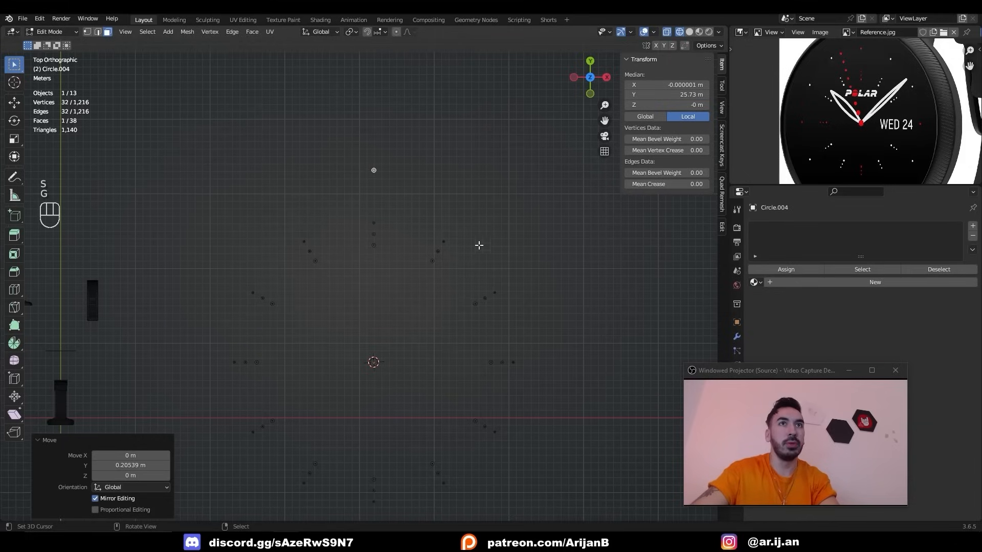
Spin duplicates of the enlarged outer dot 360° around the central disc in 12 steps
key("alt+e")
left_click(504, 259)
left_click(95, 412)
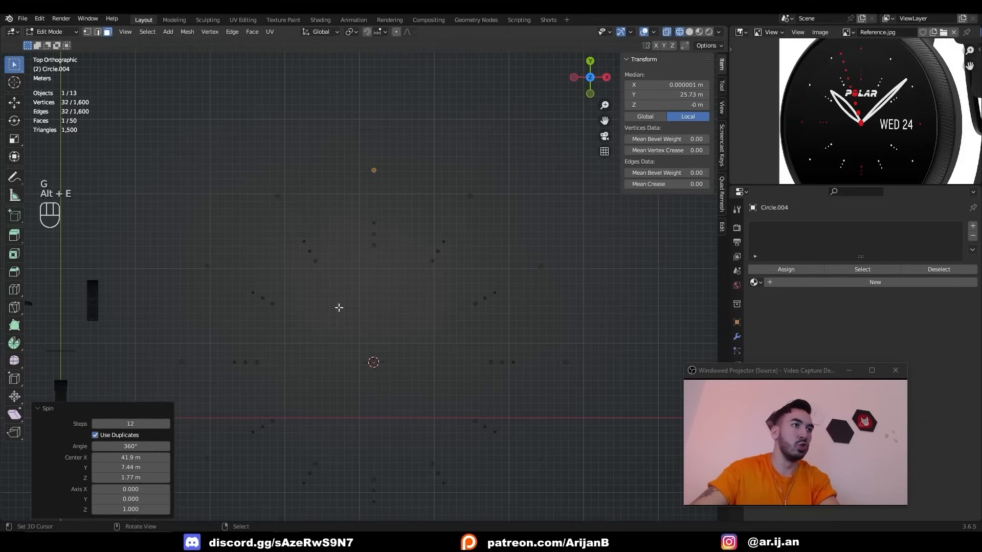
scroll(338, 308, "down", 2)
key("a")
middle_click_drag(390, 312, 402, 248, "shift")
Separate the central disc into its own object for the reference's second-hand dots
middle_click_drag(863, 134, 865, 145)
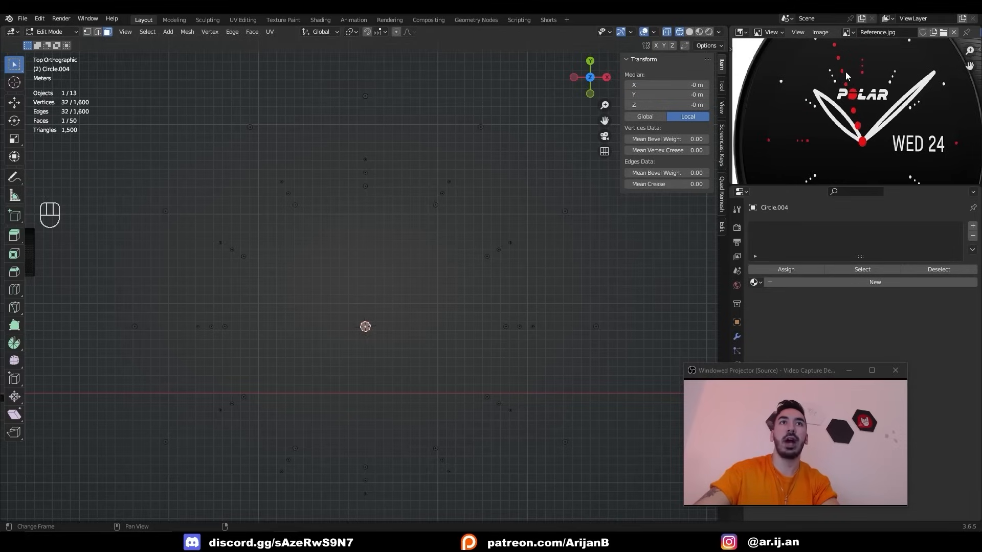
middle_click_drag(845, 71, 848, 79)
scroll(848, 87, "down", 2)
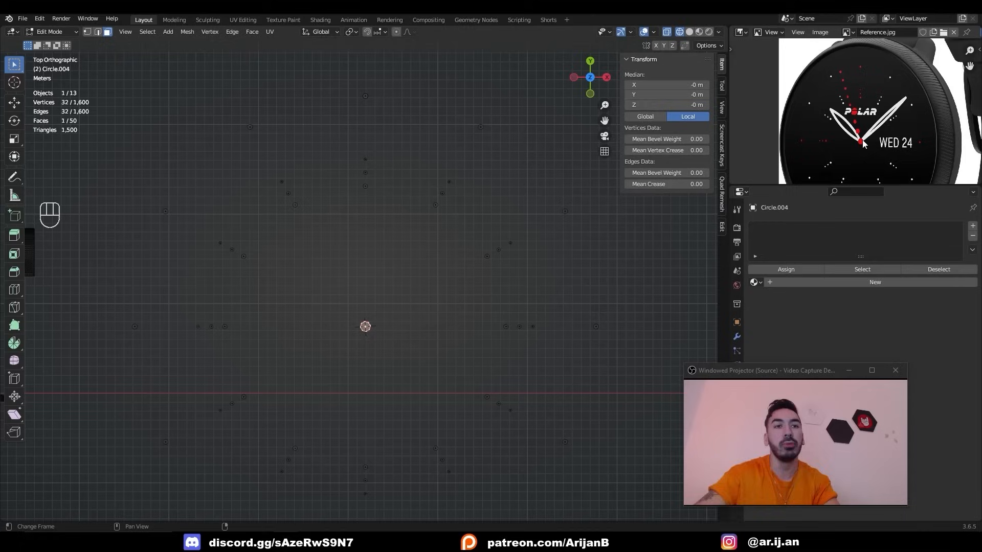
key("Tab")
key("Tab")
key("p")
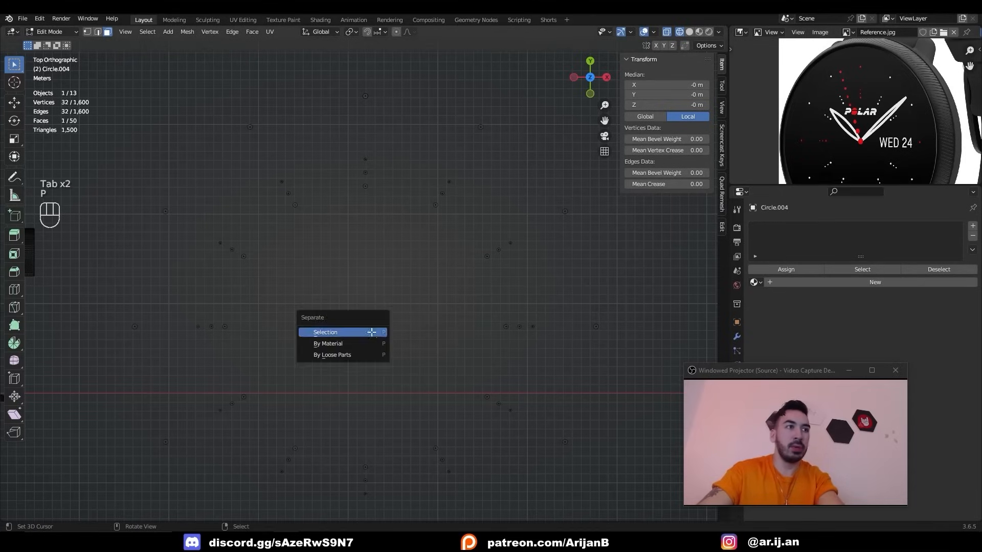
left_click(371, 332)
key("Tab")
right_click(365, 330)
key("Tab")
key("a")
Add an Array modifier to the separated disc, with Relative Offset off and Object Offset on
left_click(791, 228)
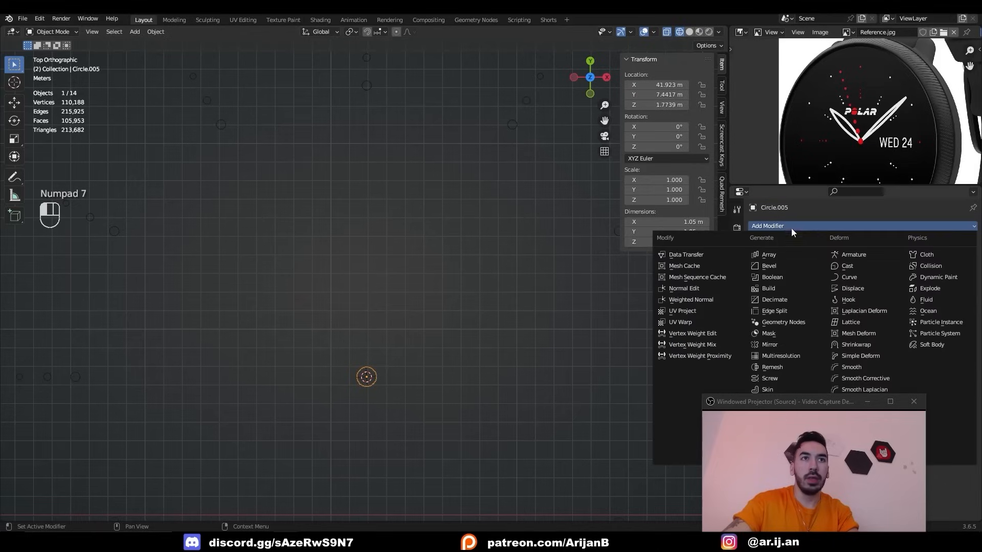
left_click(777, 255)
middle_click_drag(568, 361, 527, 334, "shift")
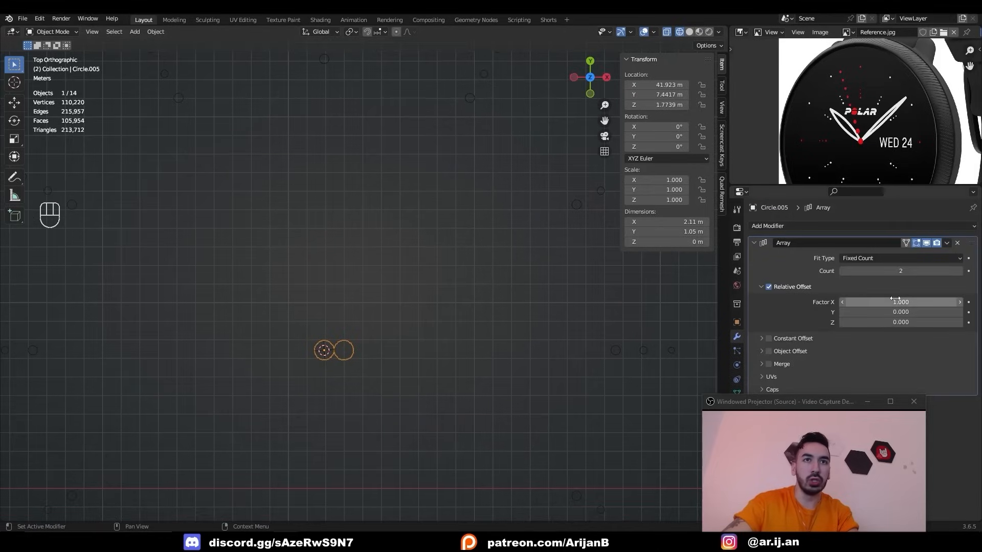
left_click(769, 287)
left_click(761, 287)
left_click(769, 313)
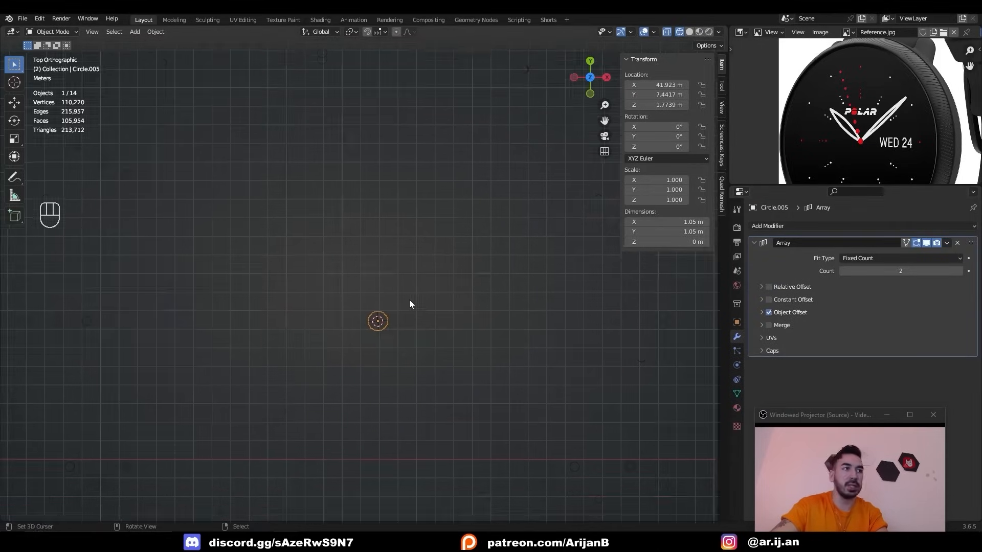
Add a Plain Axes empty at the central disc and move it about 2.94 m along Y
key("shift+a")
mouse_move(379, 338)
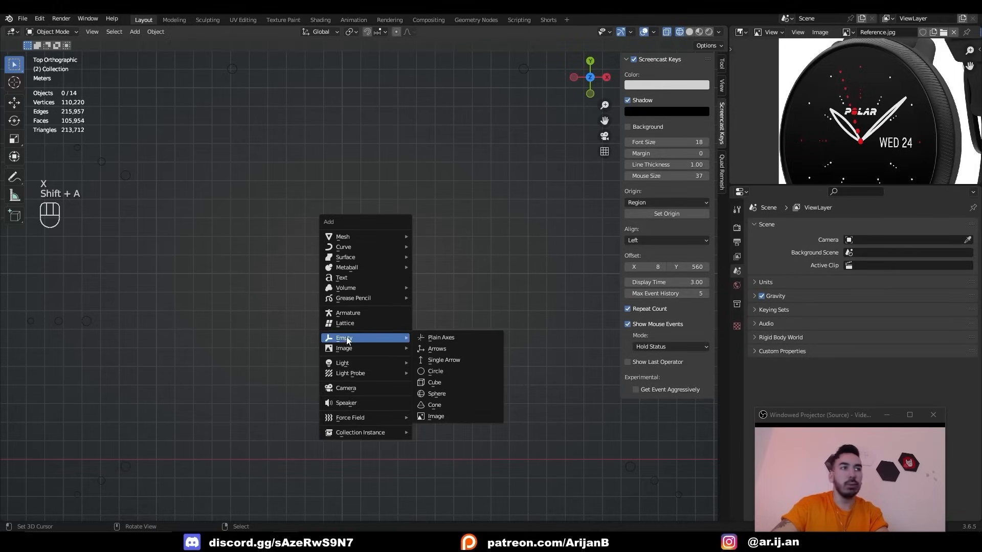
left_click(440, 338)
key("g")
key("y")
left_click(417, 309)
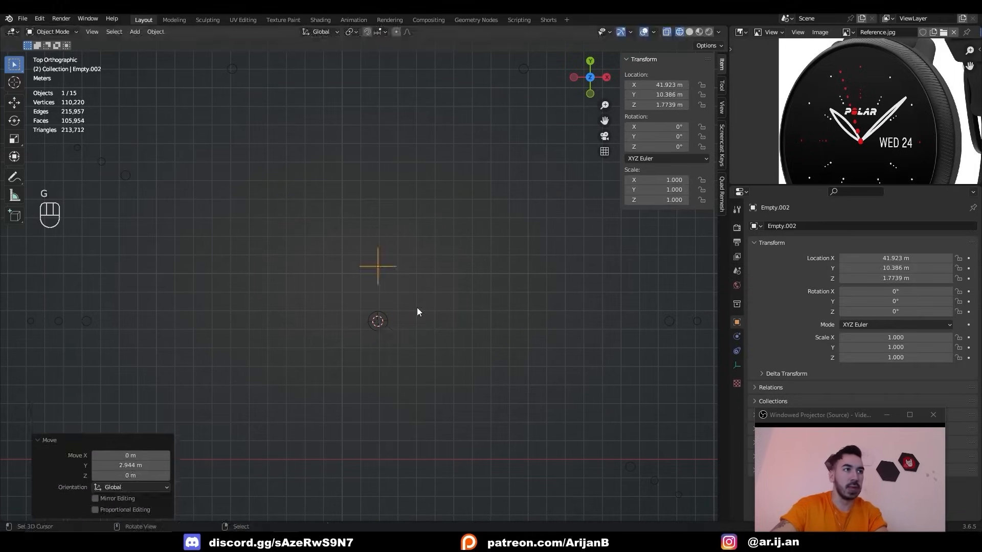
Assign the new empty as the offset object of the central disc's array
left_click(378, 321)
left_click(379, 266)
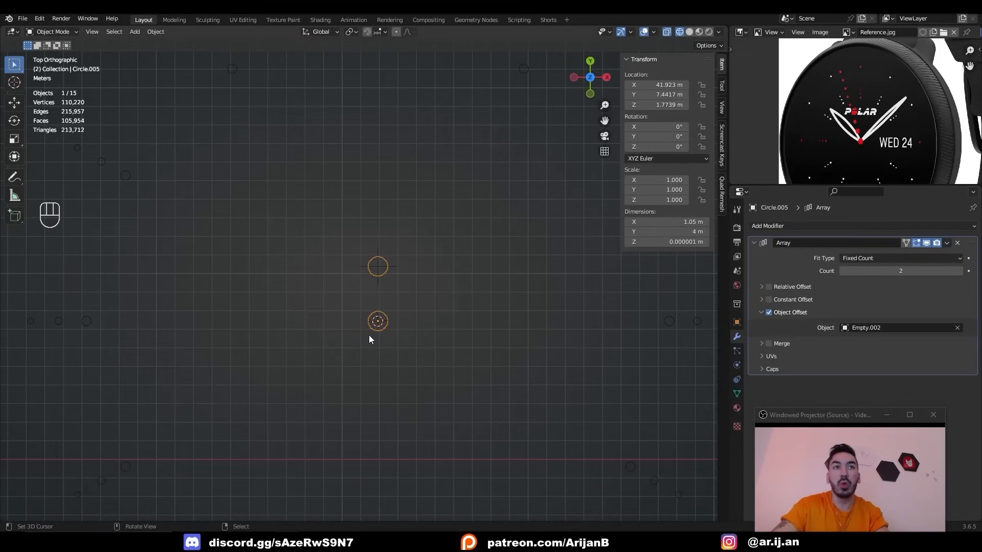
scroll(367, 318, "down", 3)
scroll(365, 303, "up", 4)
right_click(380, 278)
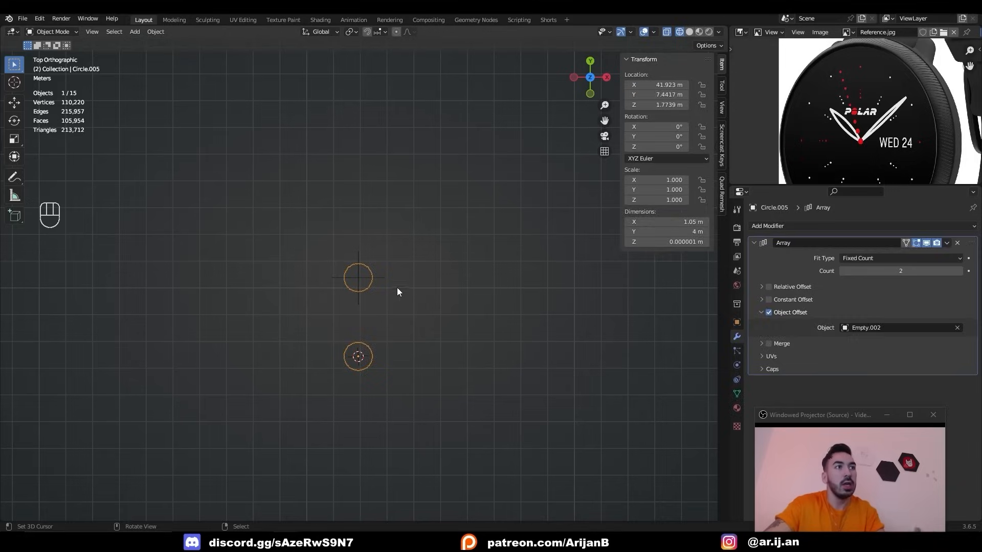
right_click(397, 288)
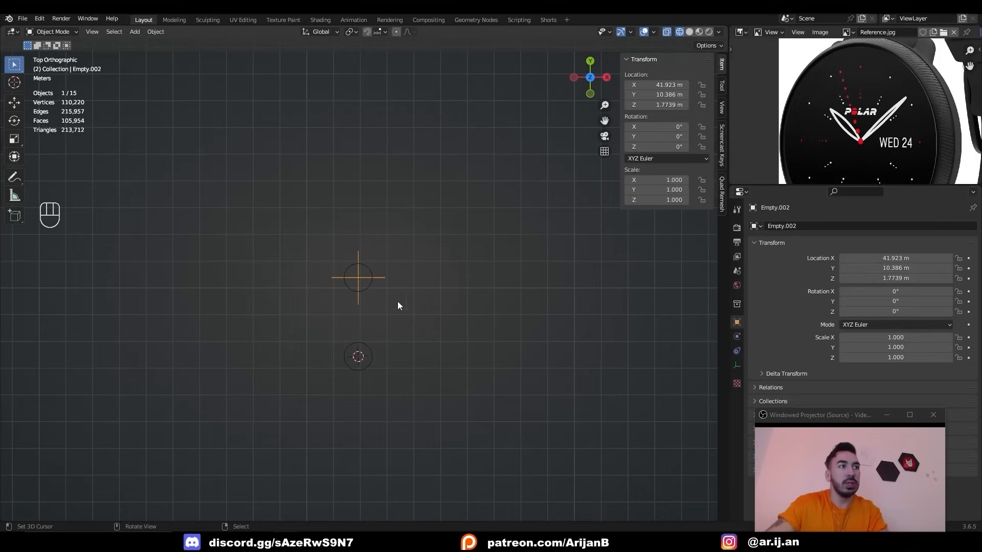
key("g")
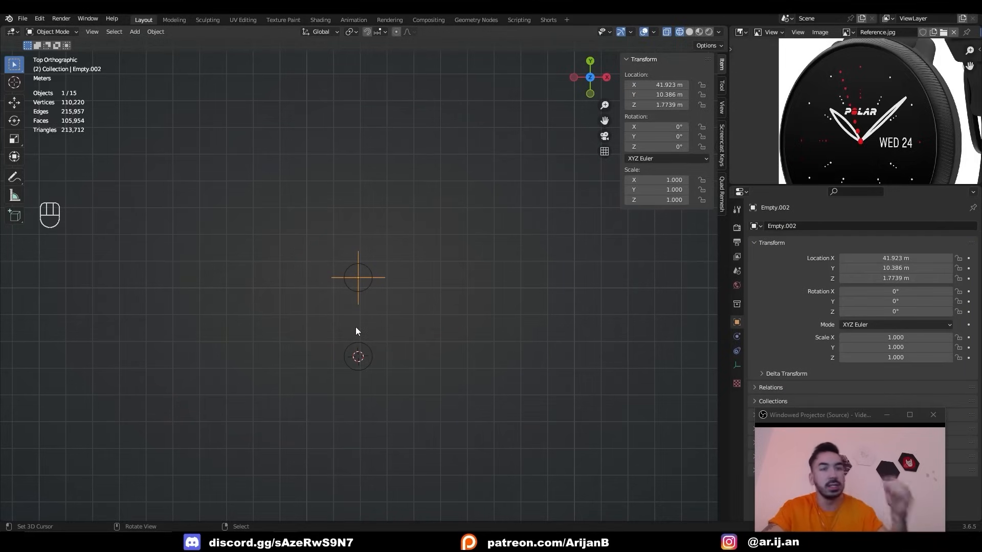
Set the central disc's array count to 9
right_click(355, 355)
left_click(737, 337)
left_click(959, 271)
left_click(960, 272)
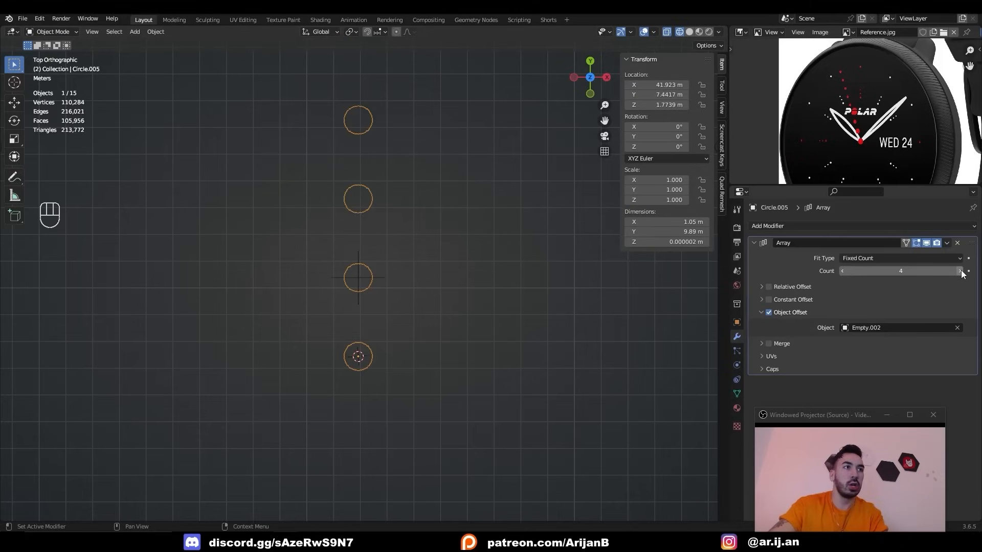
left_click(921, 271)
key("Return")
Scale the offset empty to about 0.898 so the arrayed dots shrink progressively
scroll(491, 265, "down", 5)
middle_click_drag(487, 263, 493, 356, "shift")
scroll(486, 348, "up", 1)
right_click(370, 368)
key("s")
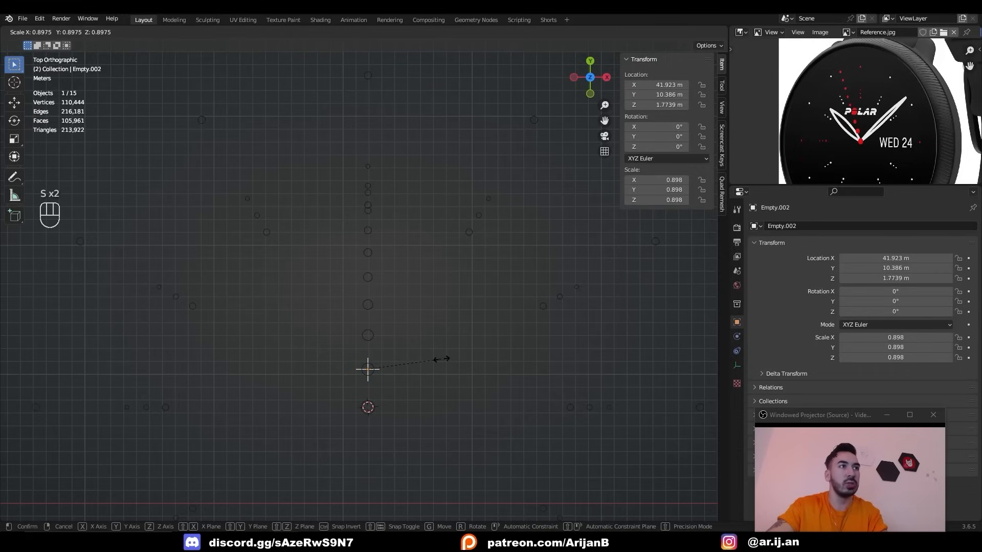
left_click(441, 359)
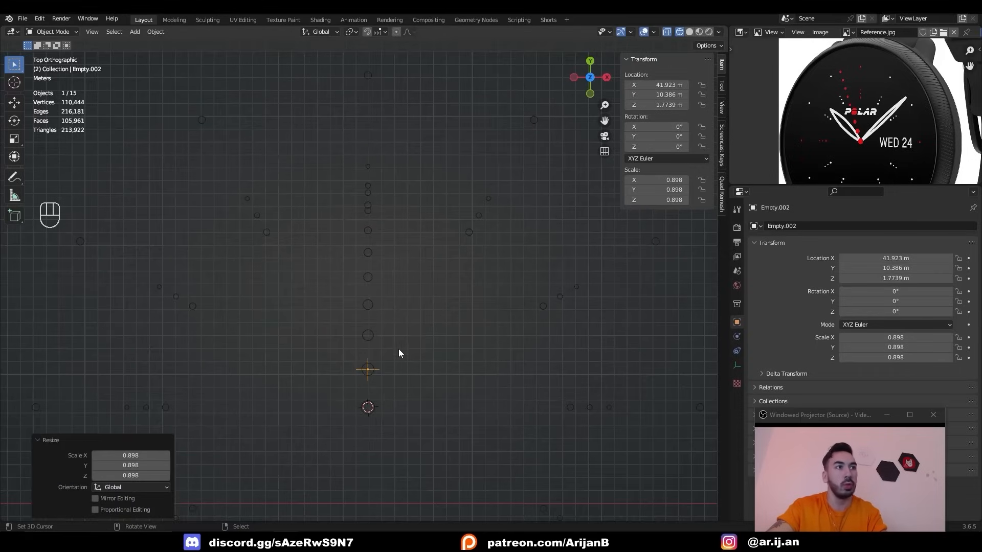
Move the offset empty about 1.62 m along Y and then toward negative X to slant the dot row like the reference
scroll(484, 336, "down", 2)
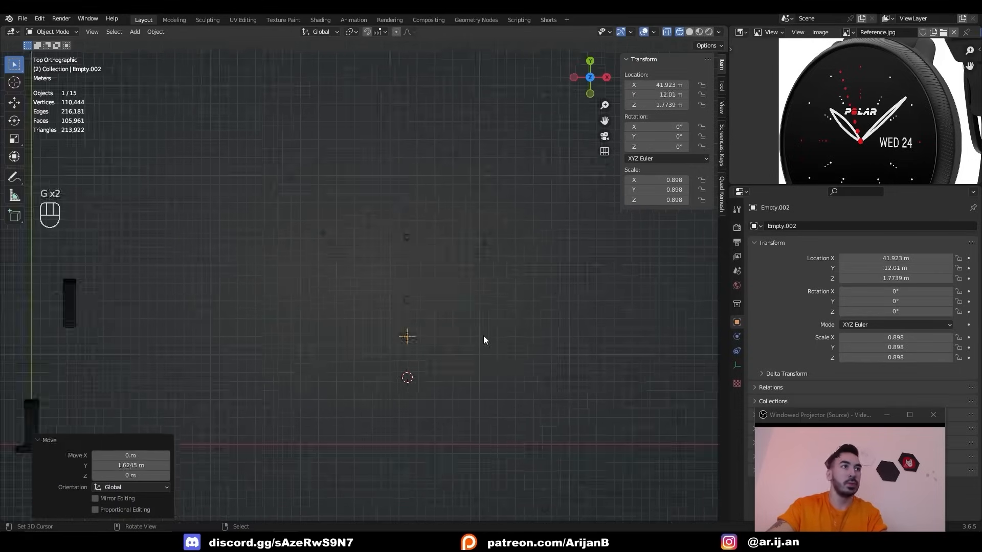
key("g")
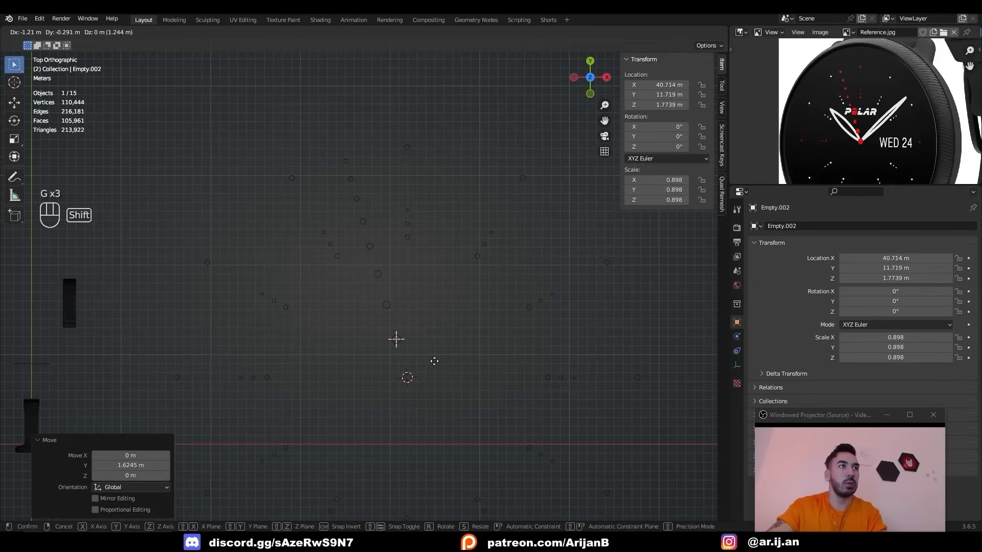
left_click(430, 363)
scroll(412, 360, "down", 2)
scroll(410, 367, "up", 3)
Select the slanted dot row and apply its Array modifier
key("a")
left_click(403, 354)
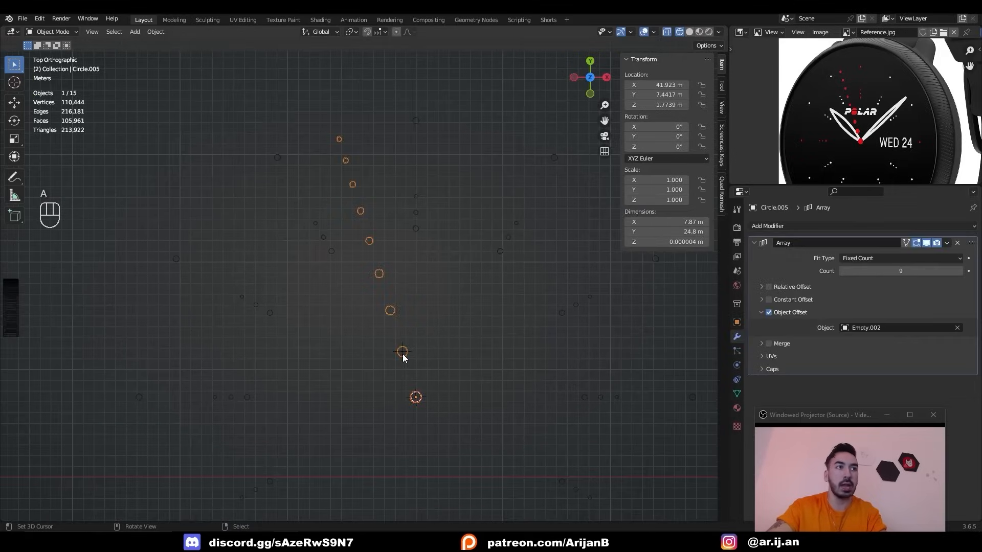
scroll(403, 354, "down", 2)
key("ctrl+a")
middle_click_drag(553, 314, 511, 284, "shift")
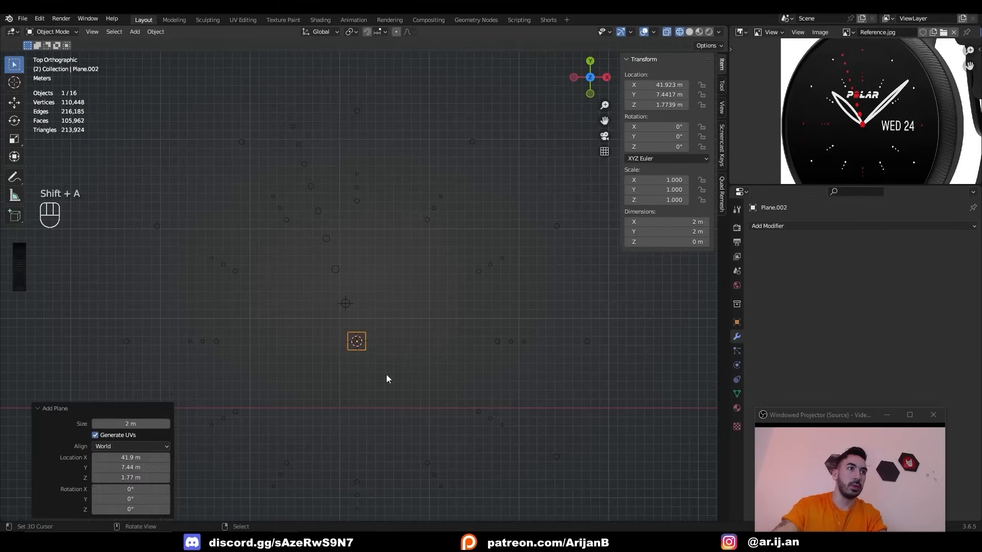
Shift the geometry of the new 2 m plane 1 m along Y so its lower edge meets the origin
key("Tab")
key("g")
key("y")
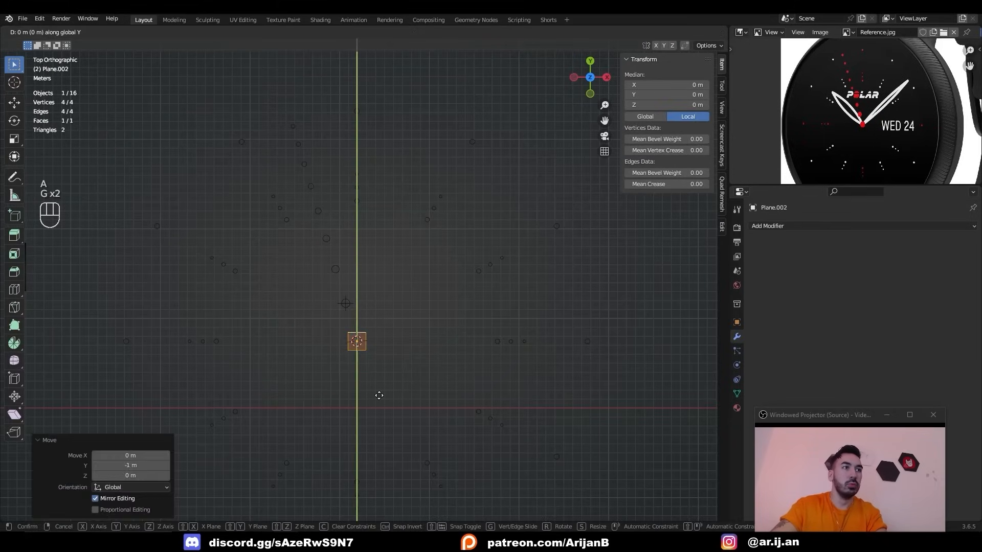
left_click(377, 375)
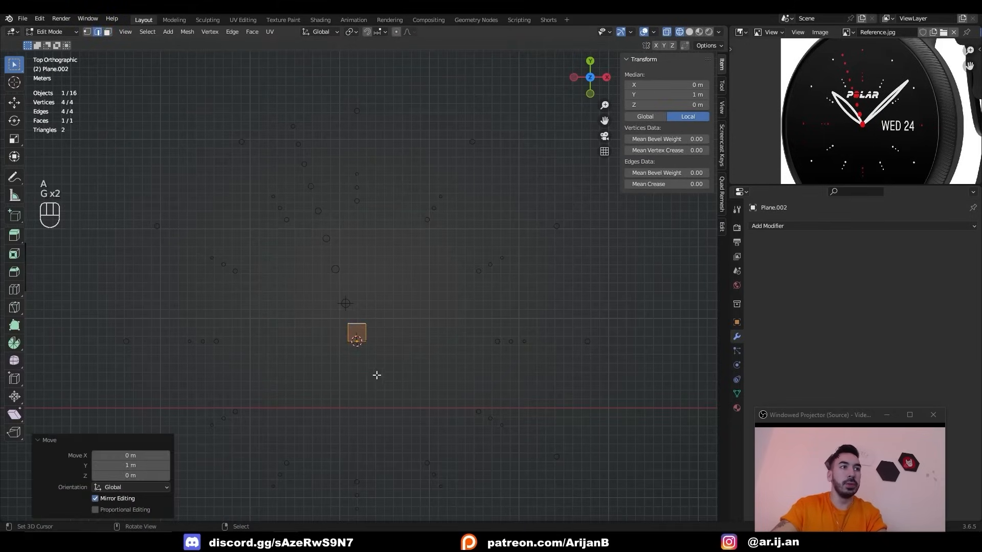
Move the plane's far edge 15 m along Y to stretch it into a long strip for a watch hand
scroll(377, 375, "up", 3)
key("2")
right_click(344, 391)
key("3")
right_click(360, 355)
scroll(364, 366, "down", 4)
key("g")
key("y")
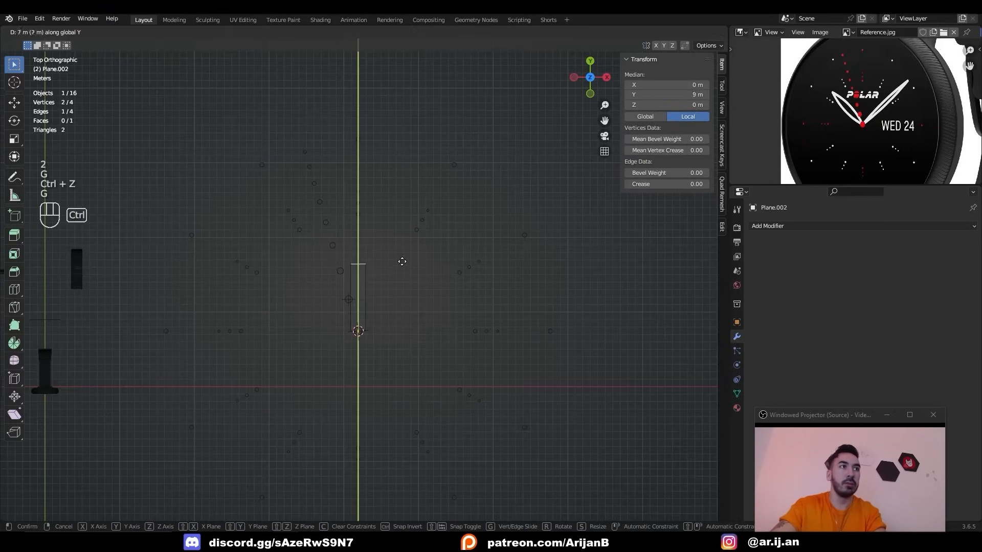
left_click(402, 220)
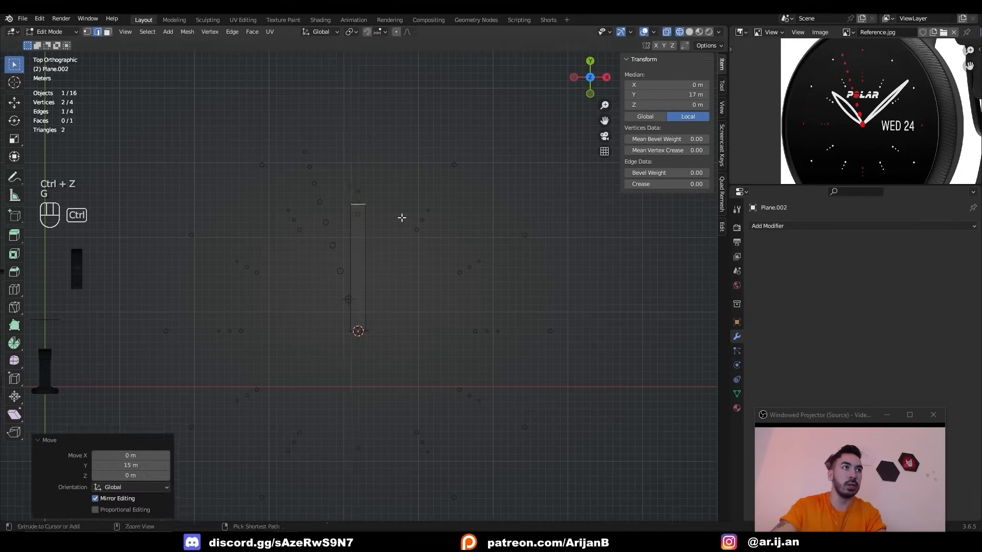
Add 11 evenly spaced loop cuts across the length of the watch-hand strip
scroll(391, 235, "up", 1)
scroll(409, 265, "up", 1)
key("a")
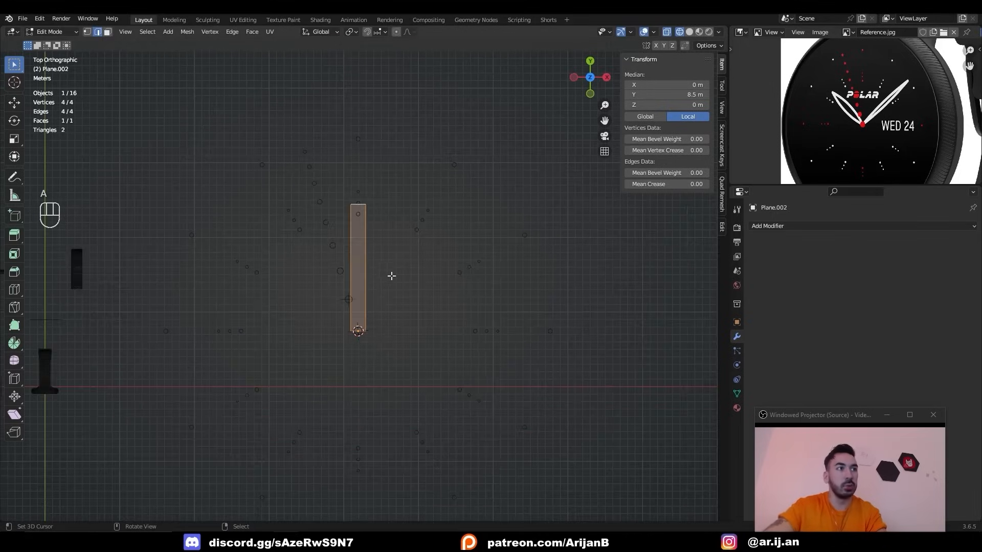
scroll(366, 306, "up", 1)
key("ctrl+r")
scroll(353, 259, "up", 10)
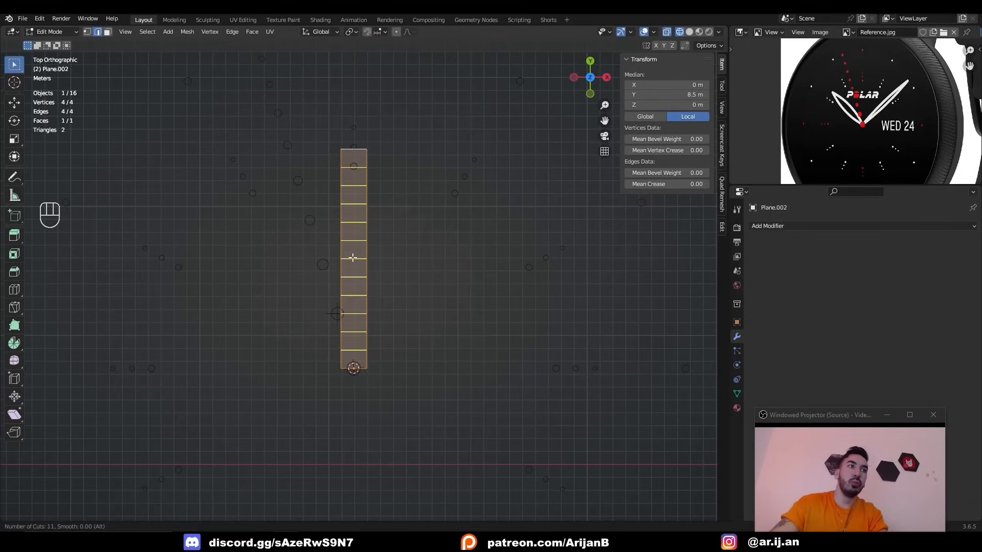
left_click(353, 259)
right_click(353, 259)
Widen the strip's middle edge along X using proportional editing with Sphere falloff, bulging both sides into a smooth curve
key("2")
right_click(352, 259)
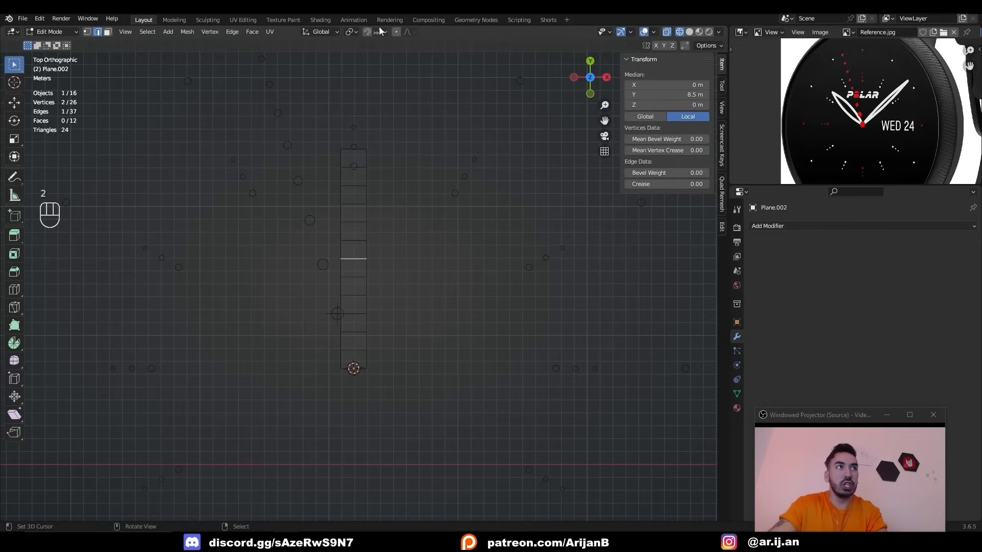
left_click(409, 33)
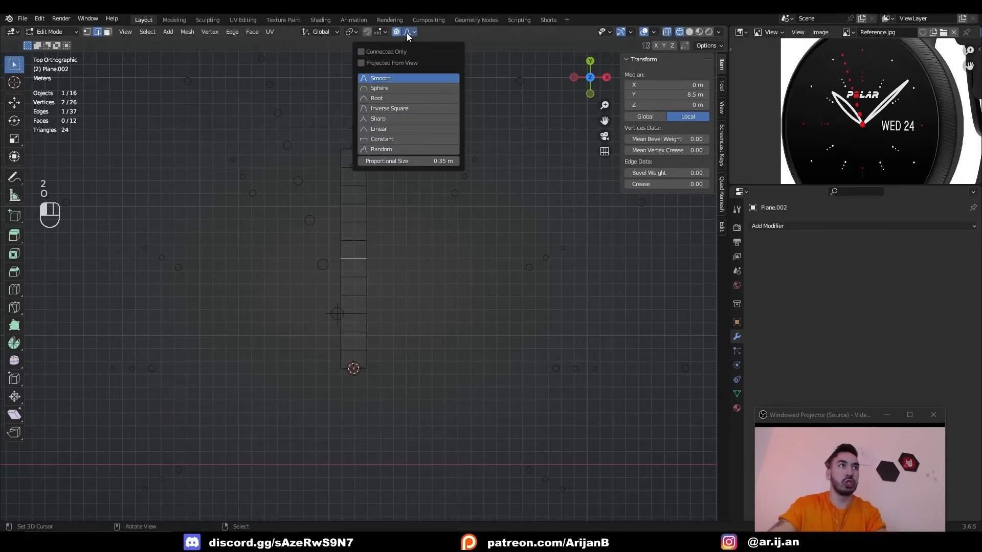
left_click(380, 88)
key("g")
key("s")
key("x")
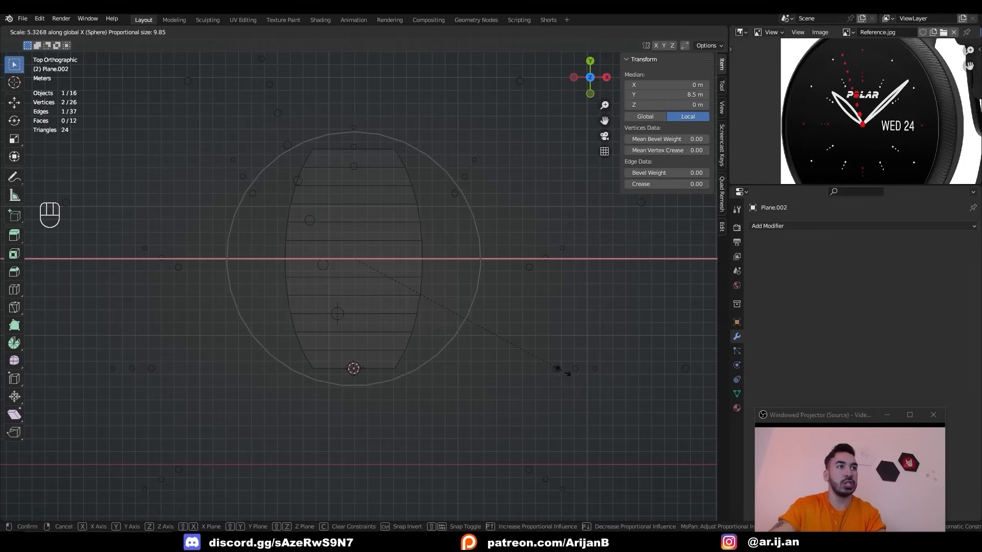
Move each curved side of the hand 2 m inward along X without proportional editing to slim the shape
key("g")
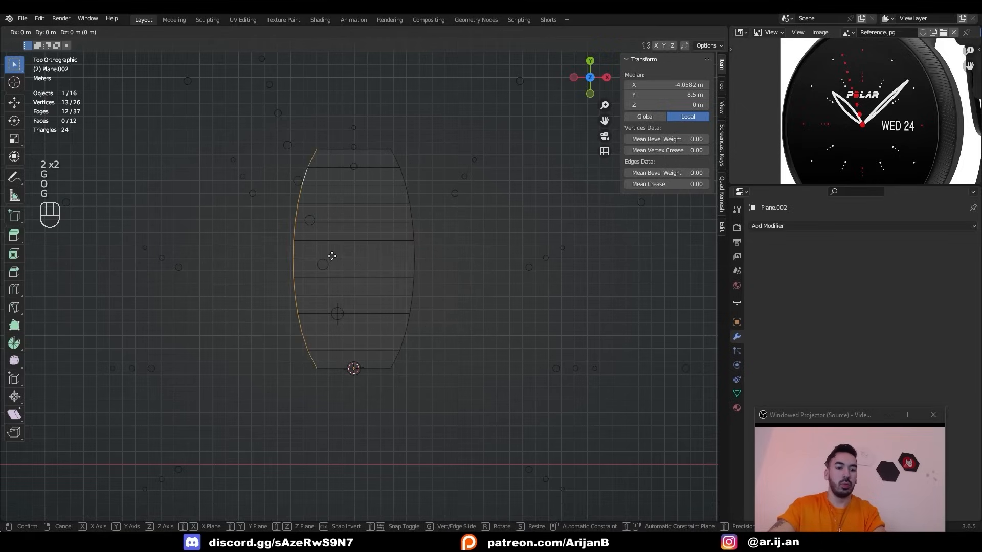
middle_click(332, 257)
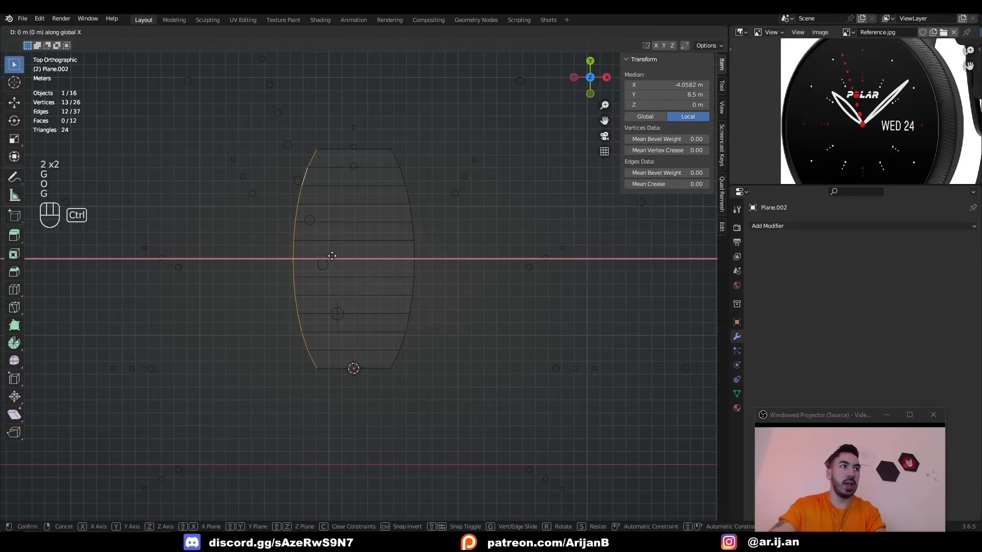
left_click(362, 264, "ctrl")
left_click(415, 229, "alt")
key("g")
middle_click(452, 262)
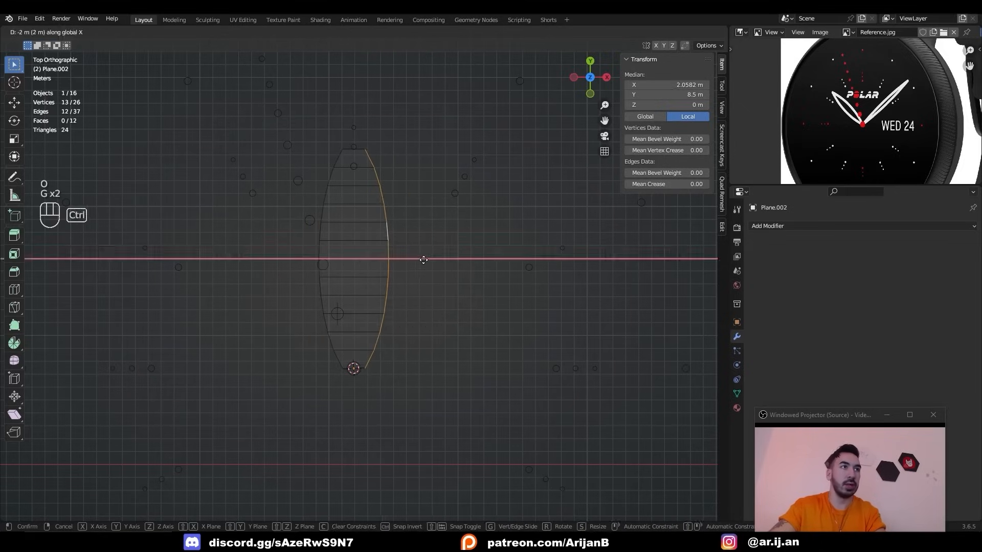
Delete the inner cross edges and extrude the remaining outline into a flat band around the hand
key("x")
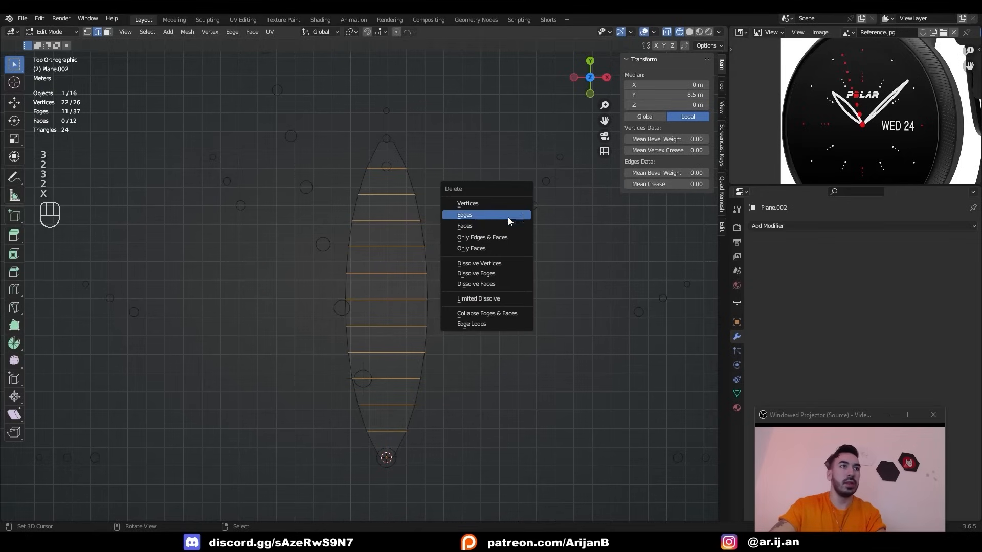
left_click(499, 216)
key("a")
middle_click_drag(430, 395, 417, 302)
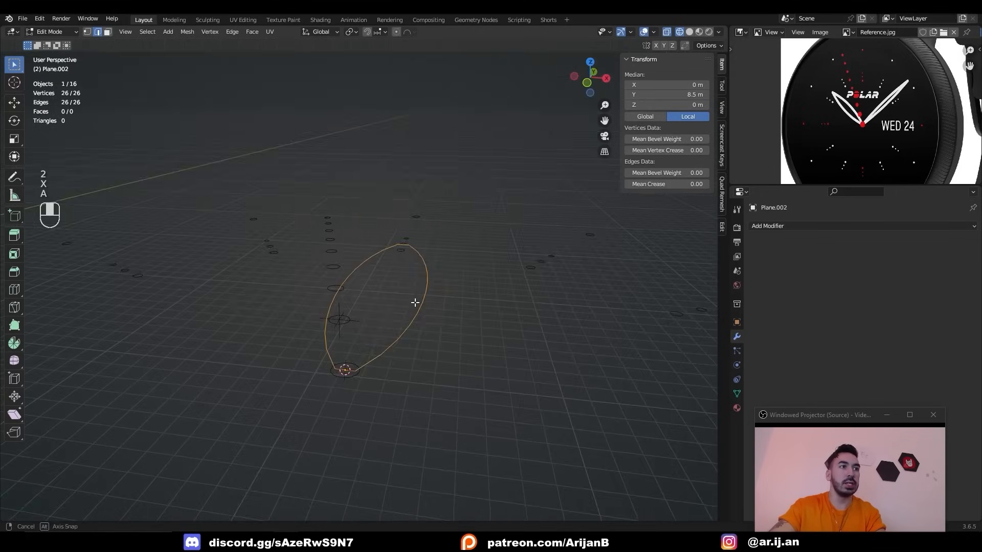
key("e")
key("ctrl+z")
key("alt+s")
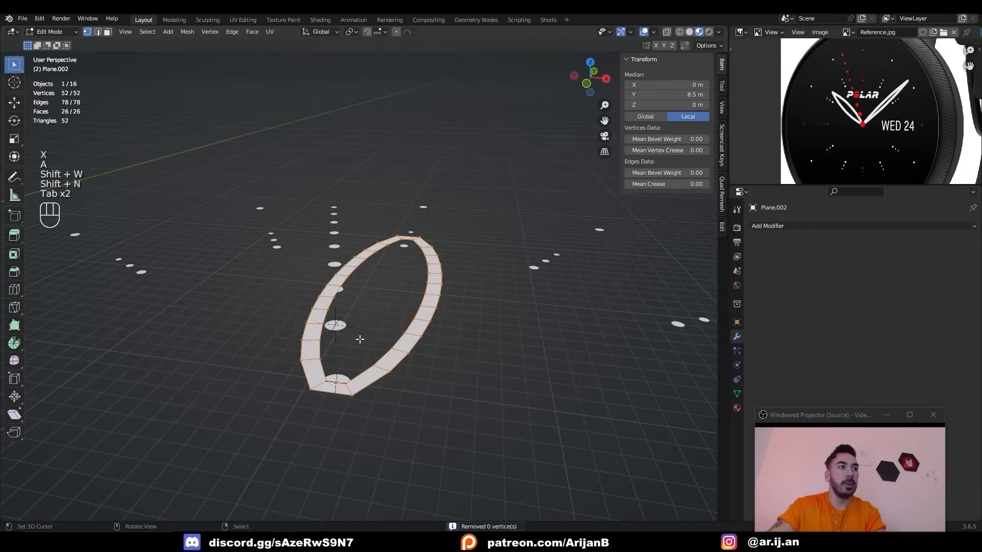
Add a level 2 Subdivision modifier to the hand outline and reshape it to about 3.35 m by 19 m
key("Tab")
key("ctrl+1")
key("ctrl+2")
middle_click_drag(386, 342, 397, 373)
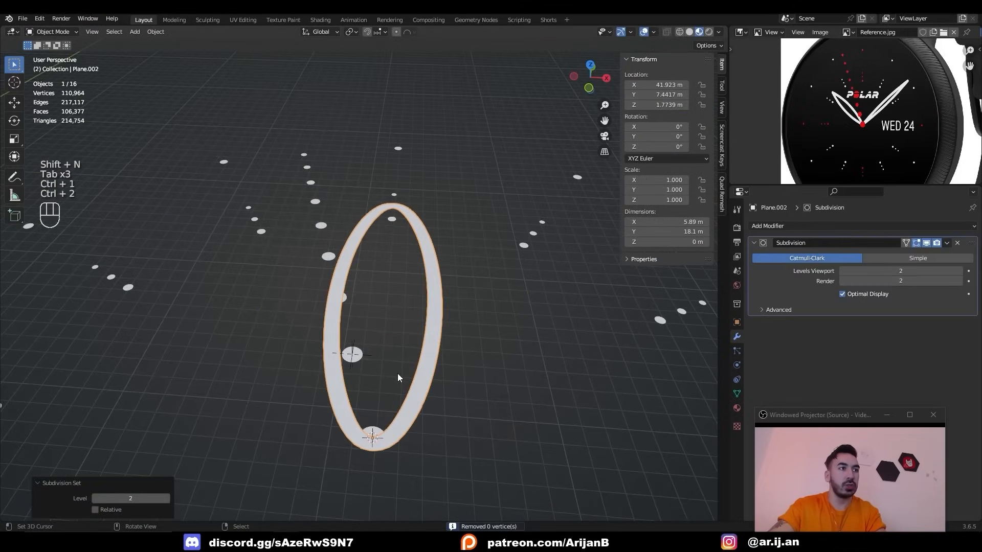
key("KP_7")
key("Tab")
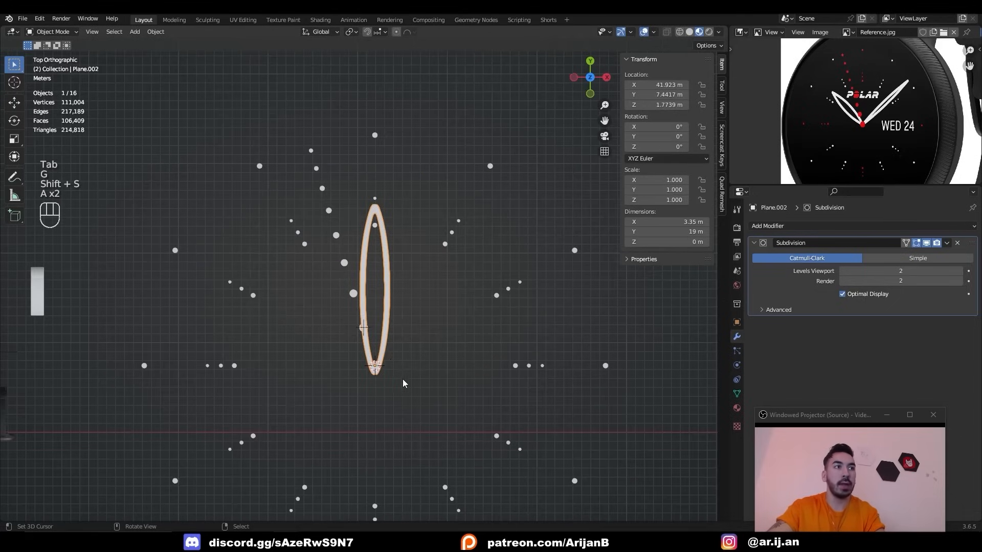
Duplicate the hand, resize the copy to about 2.01 m by 24.7 m, and rotate it 40° clockwise
key("shift+d")
right_click(440, 362)
key("r")
key("z")
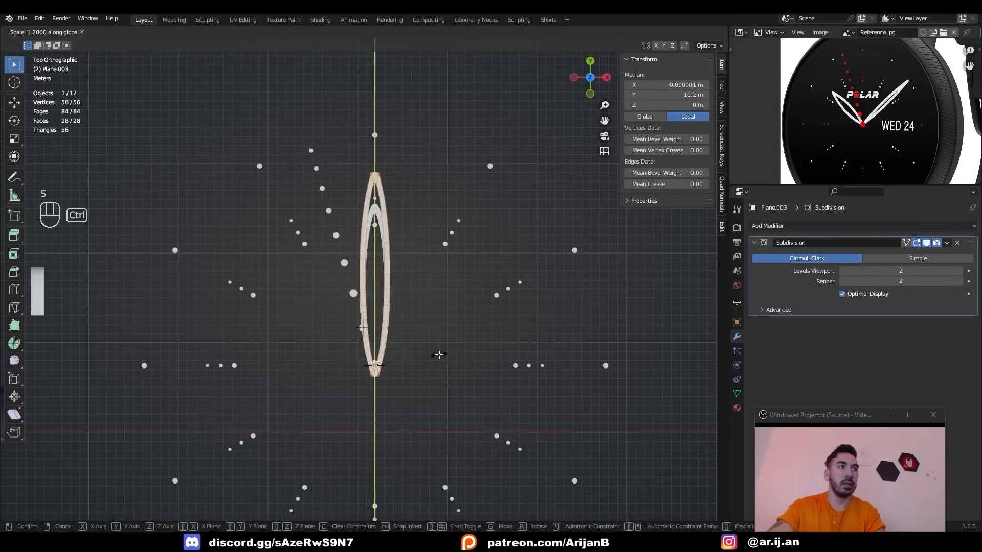
left_click(456, 357)
key("s")
key("x")
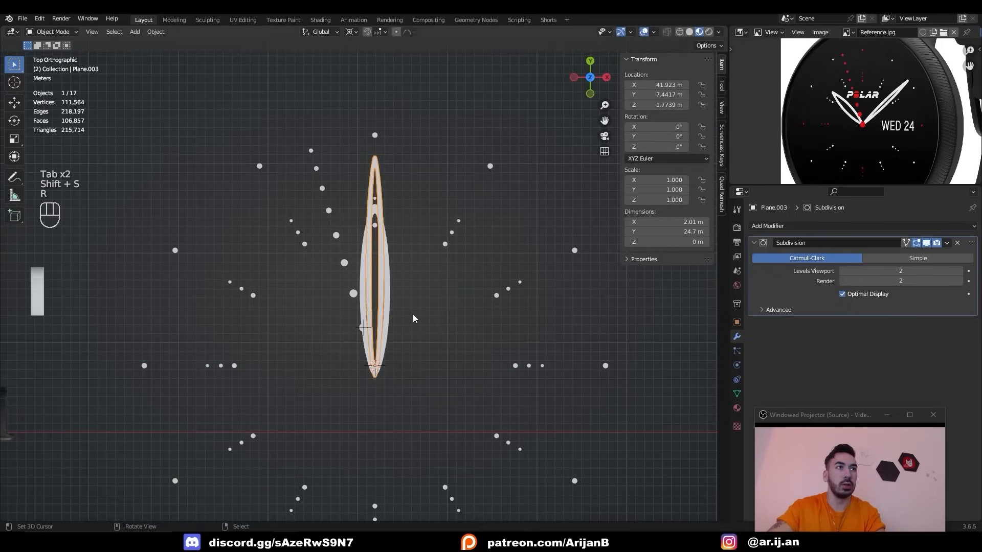
key("r")
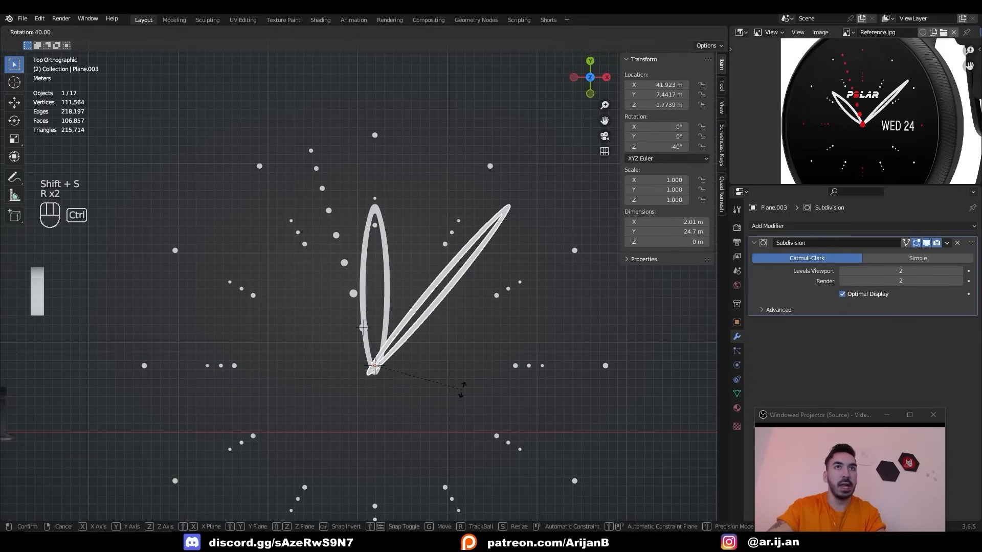
left_click(463, 389)
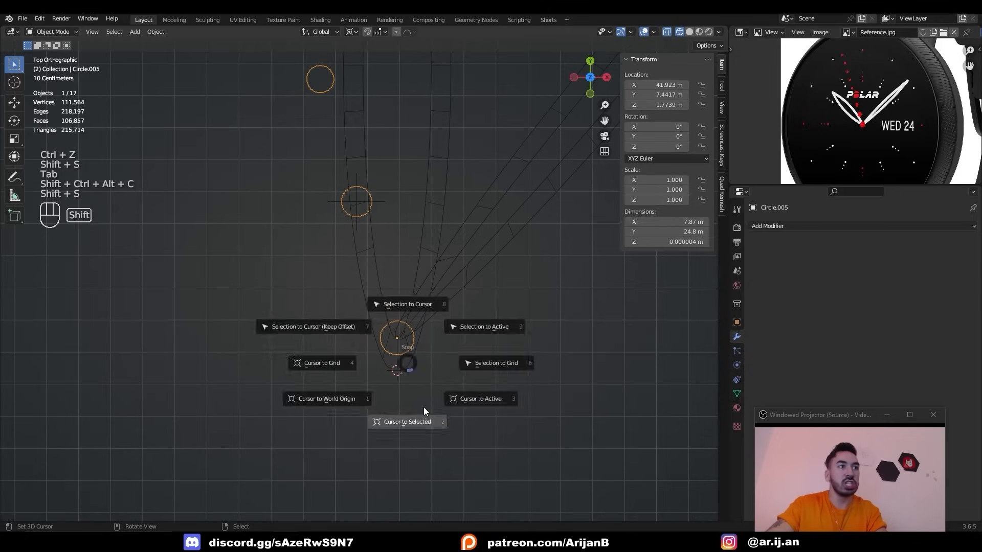
Place the 3D cursor at the centre of the second hand's base dot and snap the short hand to it
left_click(401, 378)
key("shift+s")
left_click(413, 302)
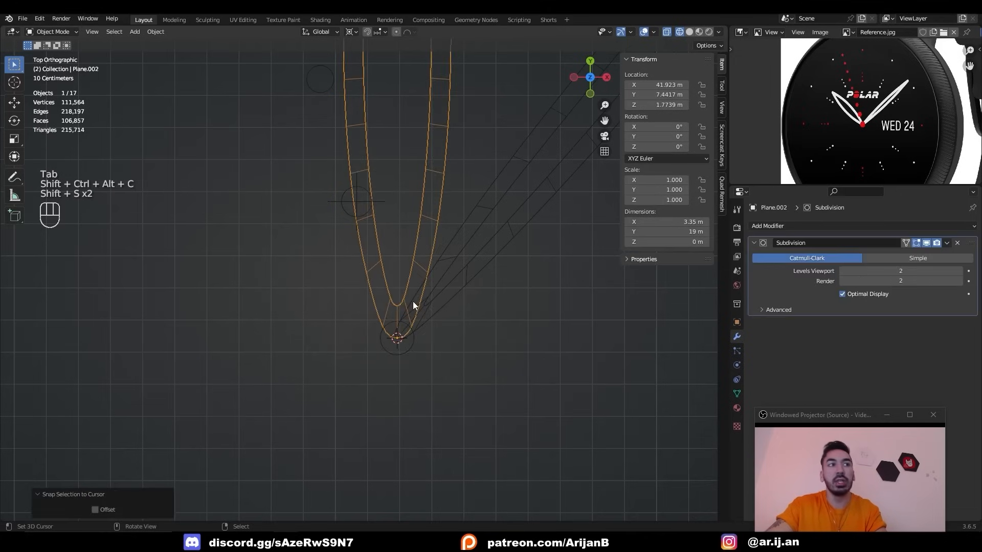
Scale the short hand to 0.9, rotate it 50° counterclockwise, and swing the long hand further clockwise
scroll(413, 306, "down", 9)
key("a")
key("z")
key("a")
key("a")
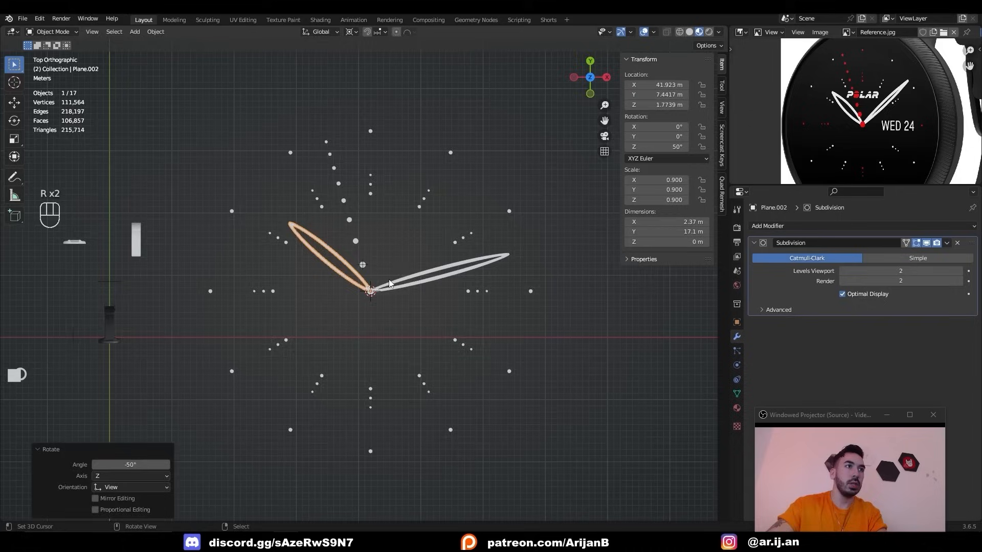
Raise the dotted second hand about 0.75 m along Z above the two watch hands
middle_click_drag(393, 317, 403, 295)
scroll(403, 295, "up", 2)
key("a")
key("a")
scroll(399, 297, "up", 2)
right_click(377, 307)
middle_click_drag(377, 316, 377, 289)
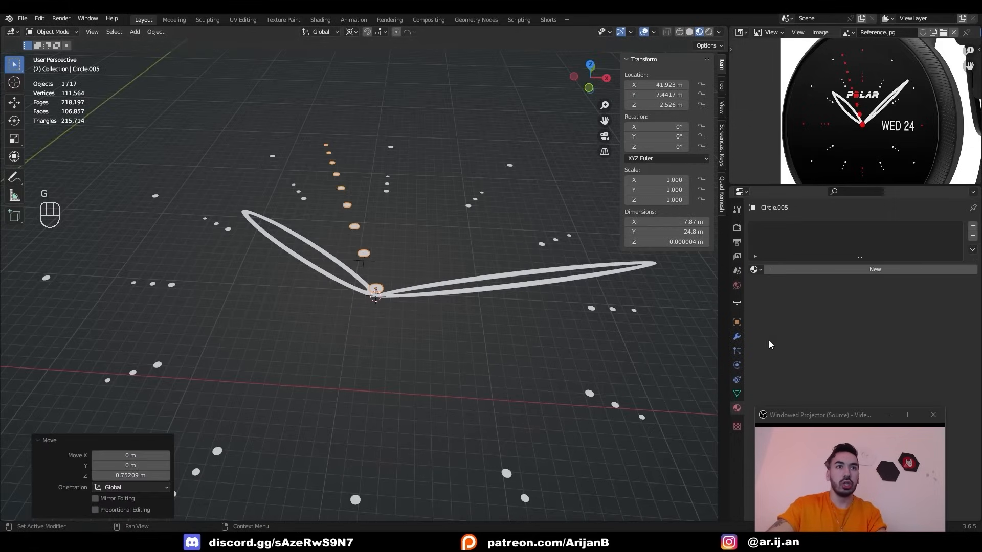
Create a material for the dotted second hand with a red base color and zero specular
left_click(809, 271)
left_click(900, 362)
left_click(913, 291)
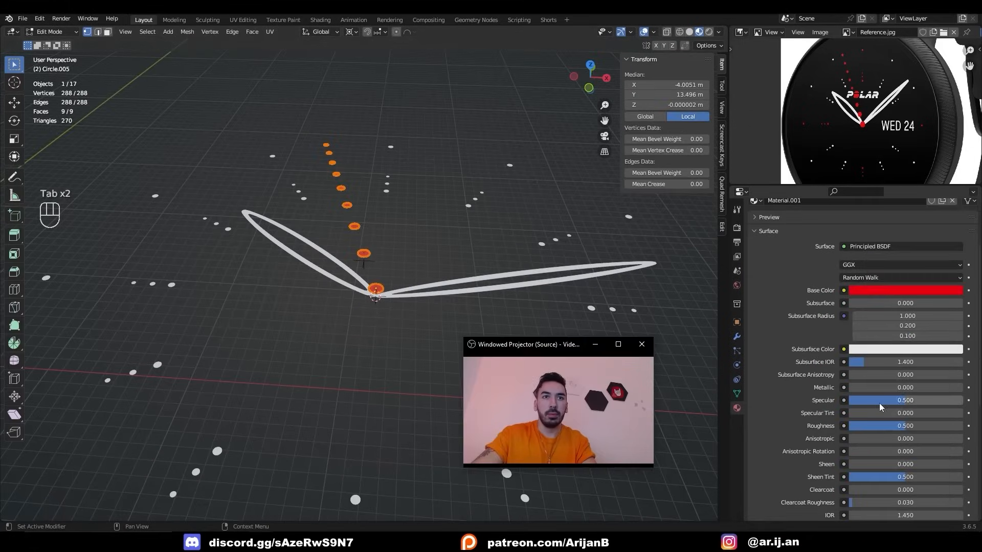
left_click_drag(879, 402, 821, 402)
Give the 12, 3, 6 and 9 o'clock dots the red material and the remaining dots a second, white material slot
key("Tab")
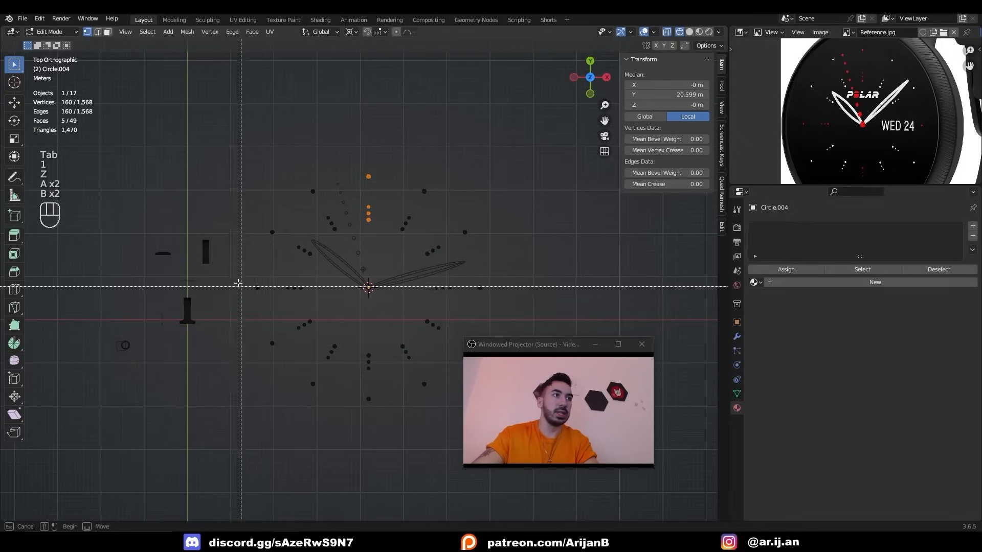
key("b")
left_click_drag(225, 275, 543, 300)
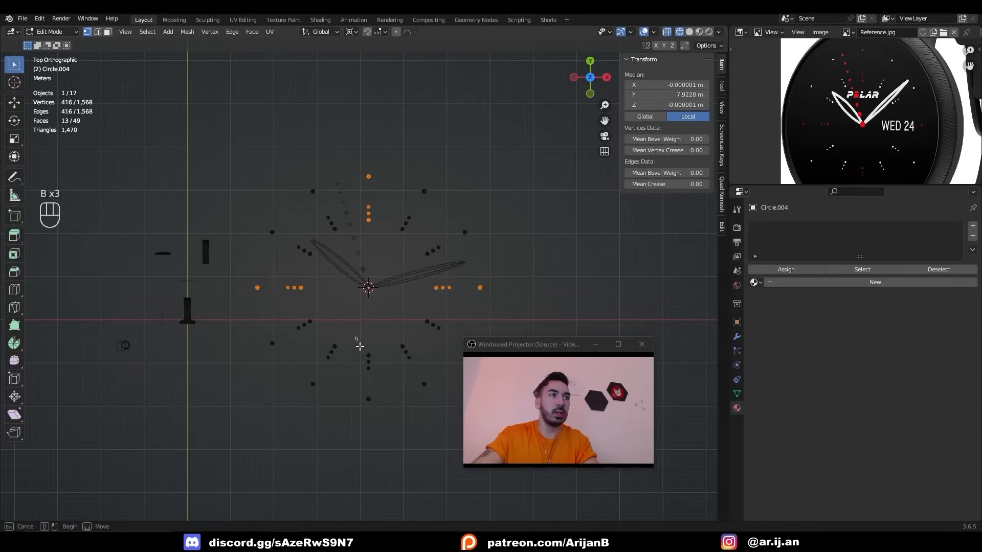
key("ctrl+i")
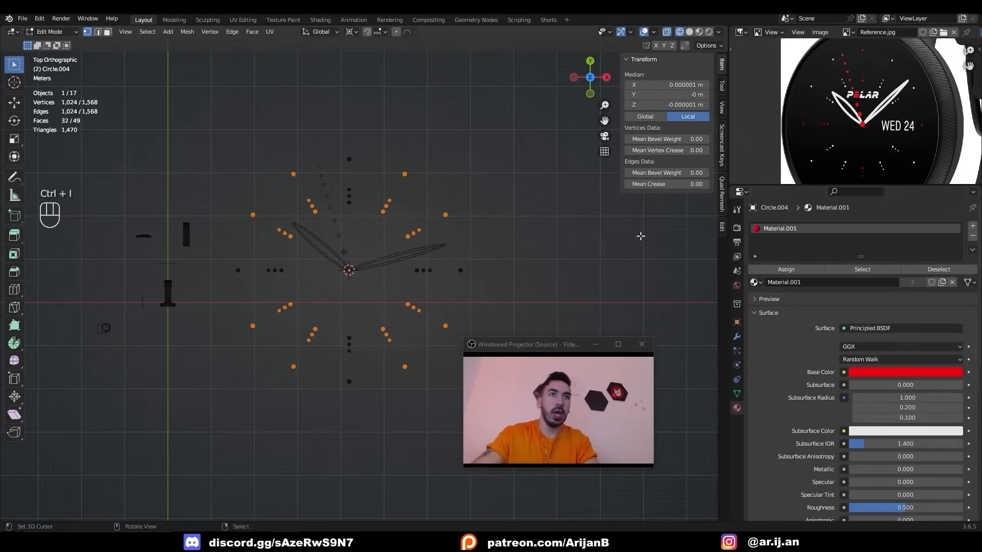
left_click(972, 226)
left_click(814, 299)
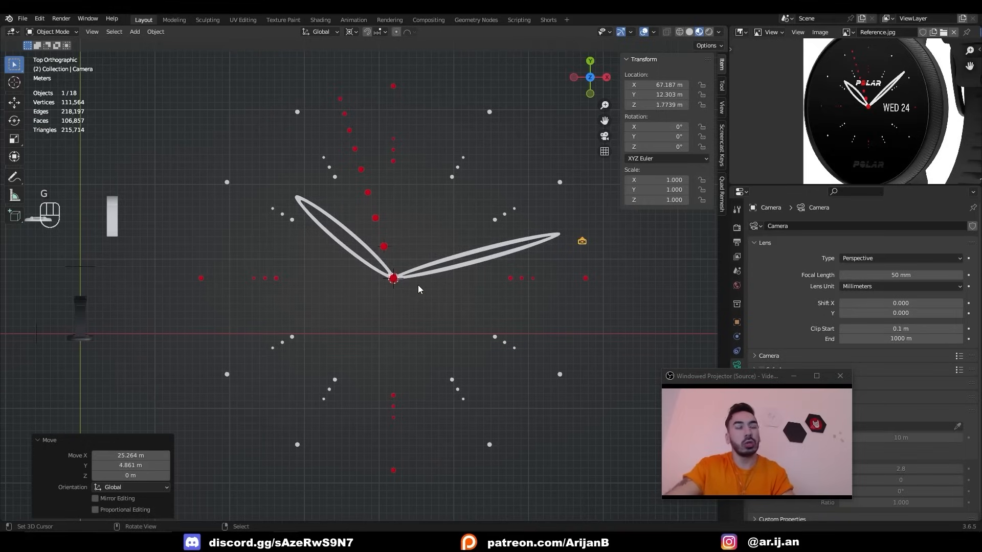
Align the camera to the top view, move it over the watch face, and set its lens type to Orthographic
key("ctrl+alt+KP_0")
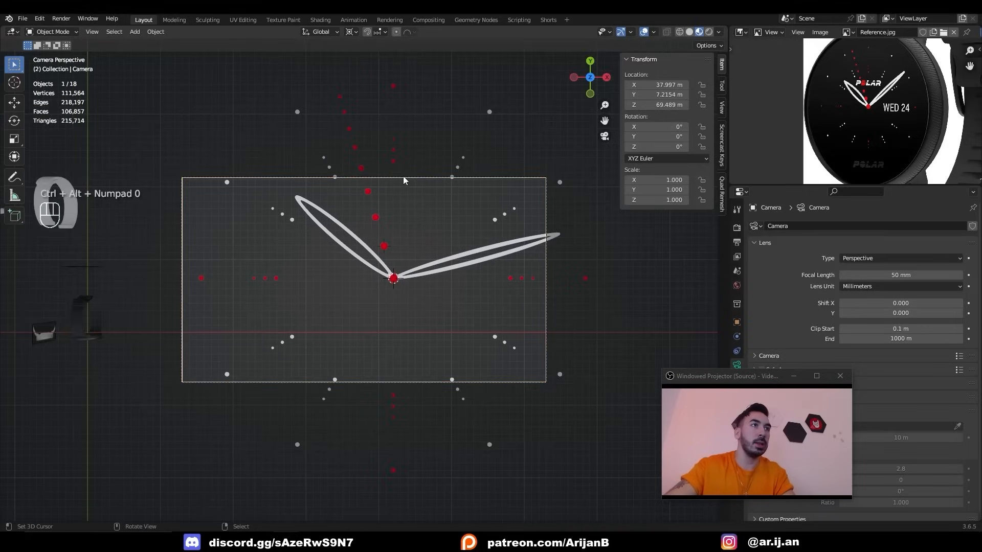
key("g")
left_click(431, 179)
key("g")
key("z")
key("z")
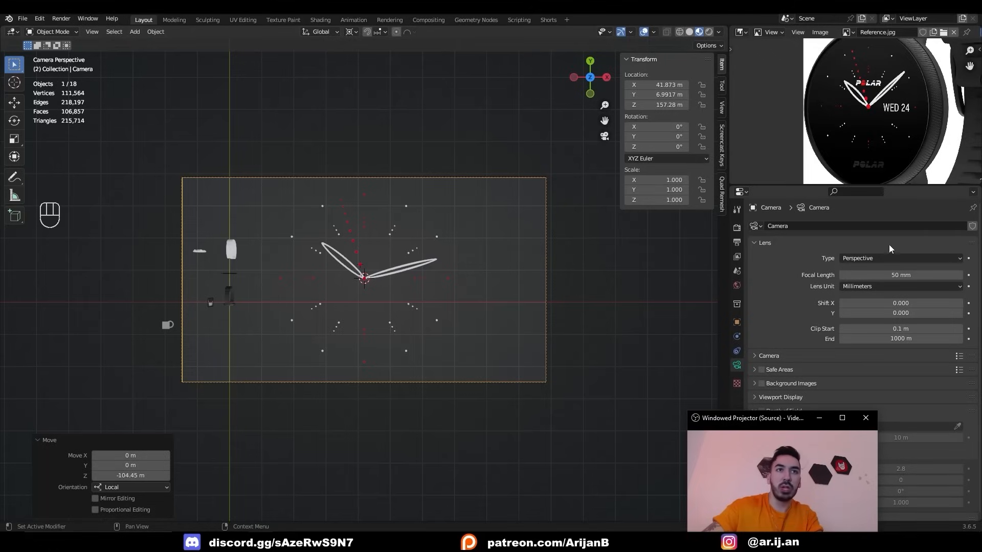
left_click(880, 257)
left_click(872, 270)
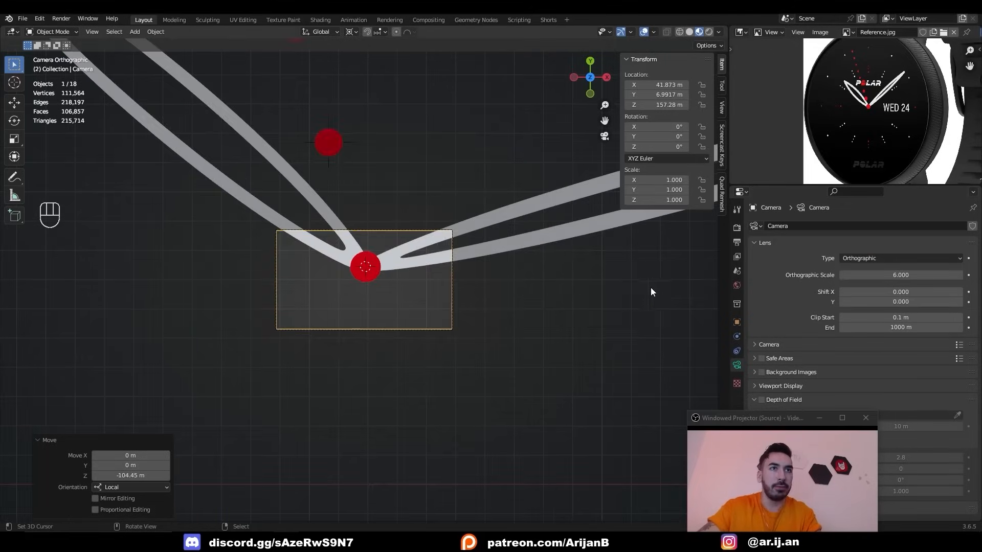
Set the output resolution to 2048 by 2048 px and enlarge the camera's orthographic scale to frame the whole watch face
scroll(652, 292, "up", 2)
left_click(737, 242)
left_click(913, 240)
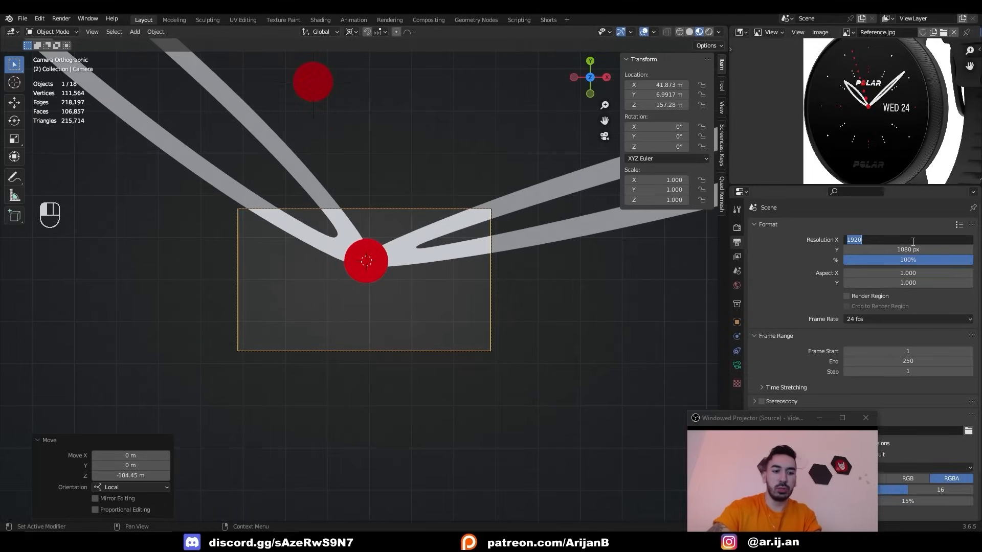
type("2048")
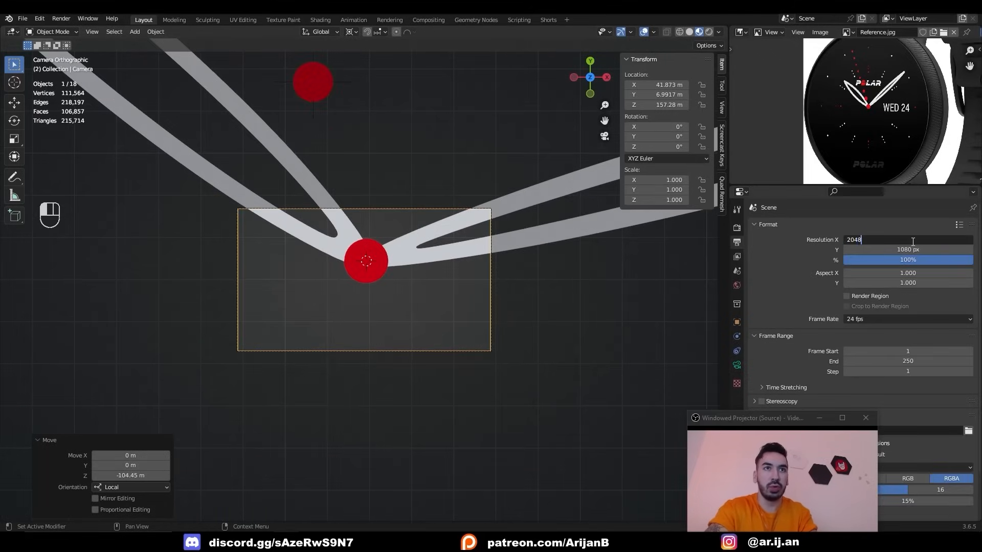
key("Tab")
type("2048")
key("Return")
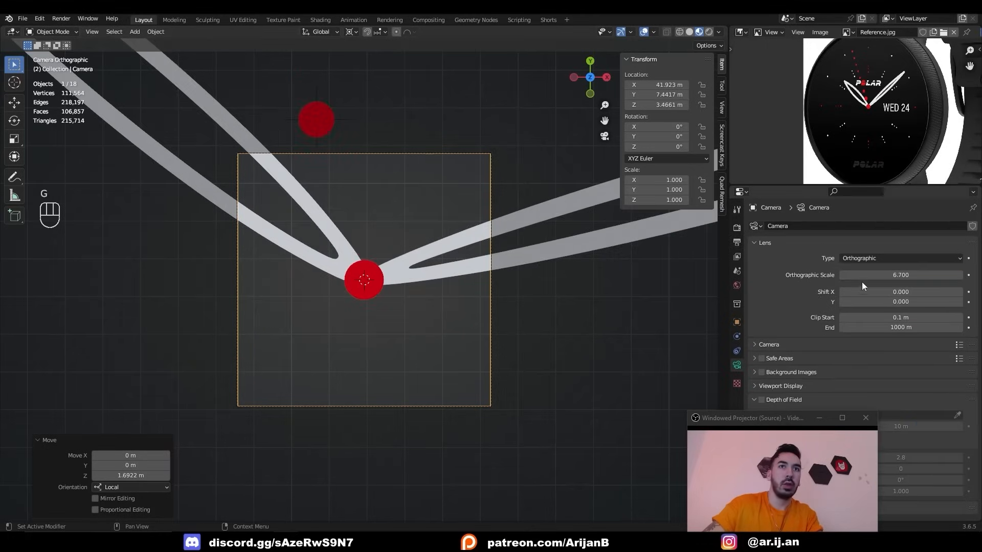
left_click_drag(893, 276, 970, 275)
Add a Sun light at the centre of the watch face
key("shift+a")
mouse_move(397, 285)
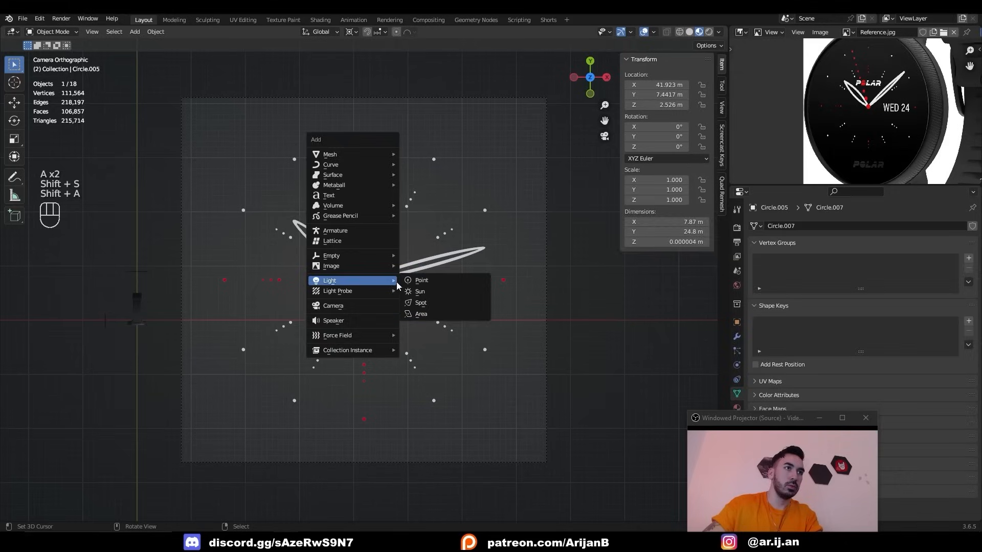
left_click(425, 293)
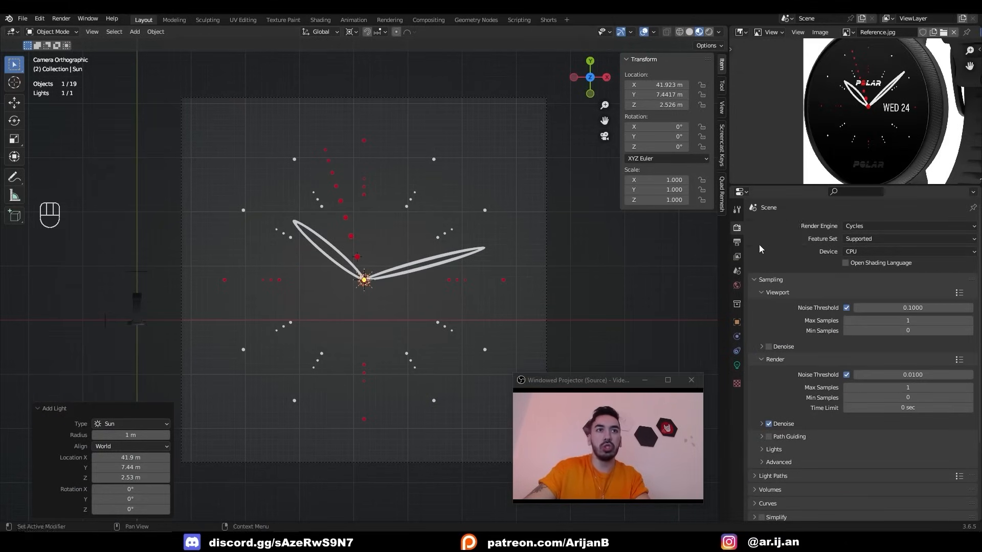
Enable a transparent film background and render the watch face image
scroll(774, 443, "down", 5)
left_click(776, 445)
scroll(788, 443, "down", 5)
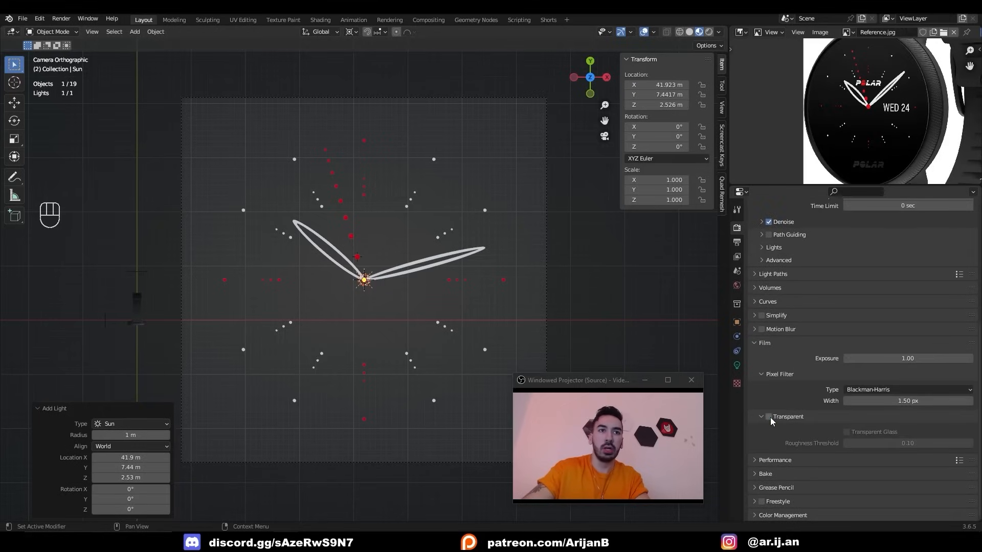
key("F12")
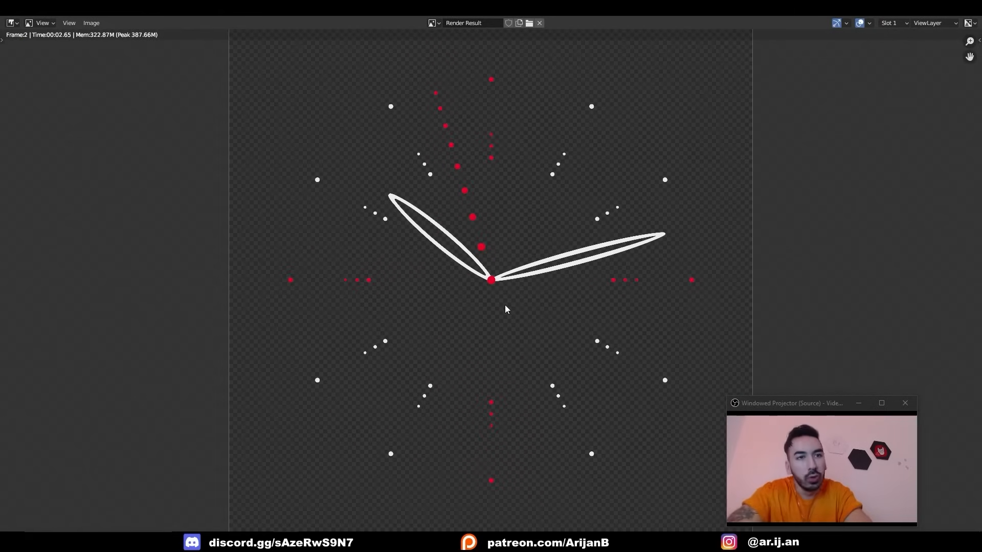
Save the rendered watch face as a PNG image named Watch Face in the Watch folder
left_click(91, 23)
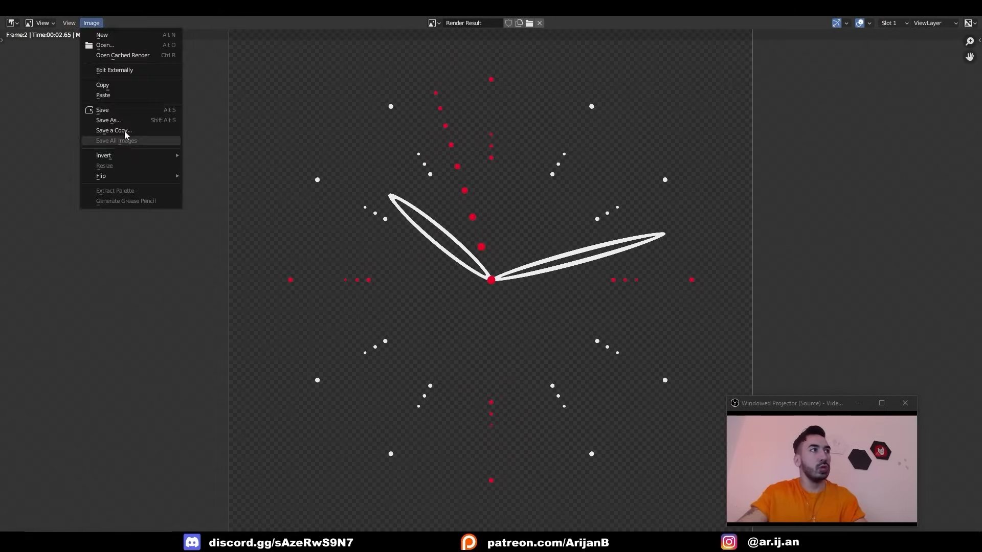
left_click(105, 121)
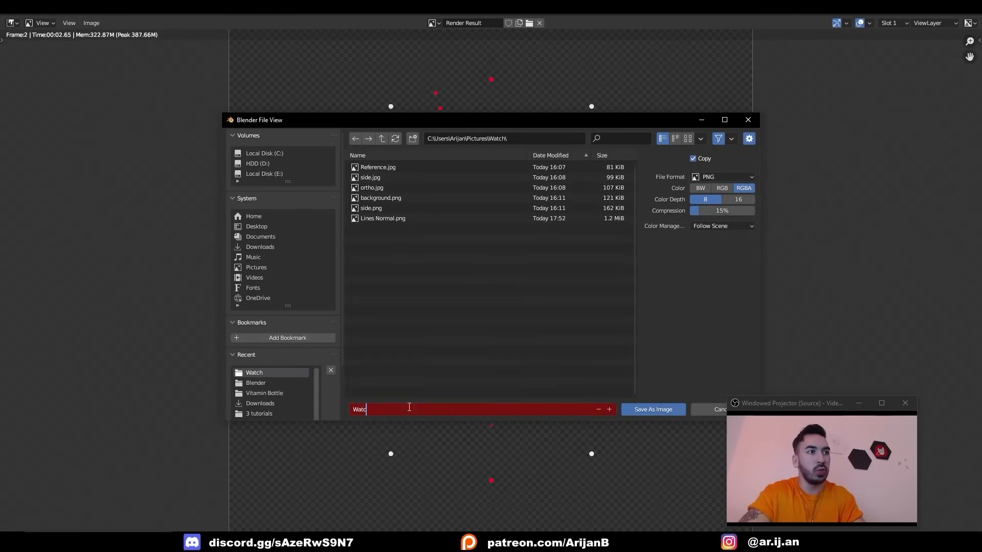
type("e")
key("Return")
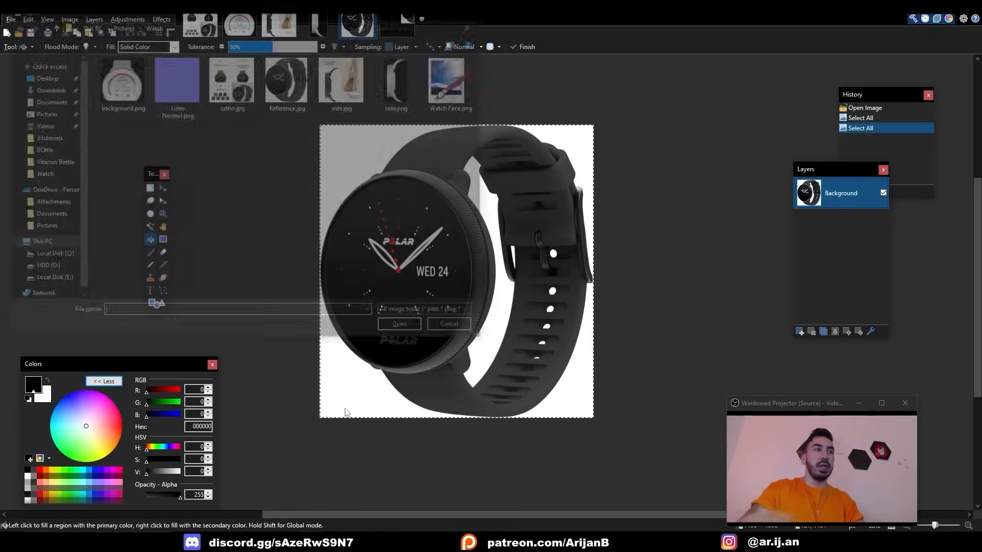
Switch to Paint.NET, open Watch Face.png and add a black-filled layer beneath the artwork
key("ctrl+o")
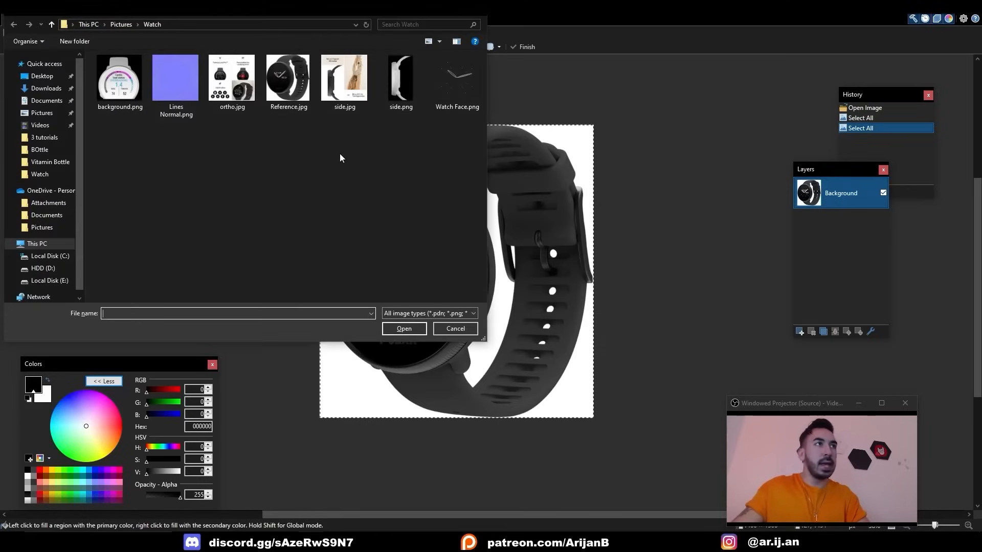
double_click(450, 74)
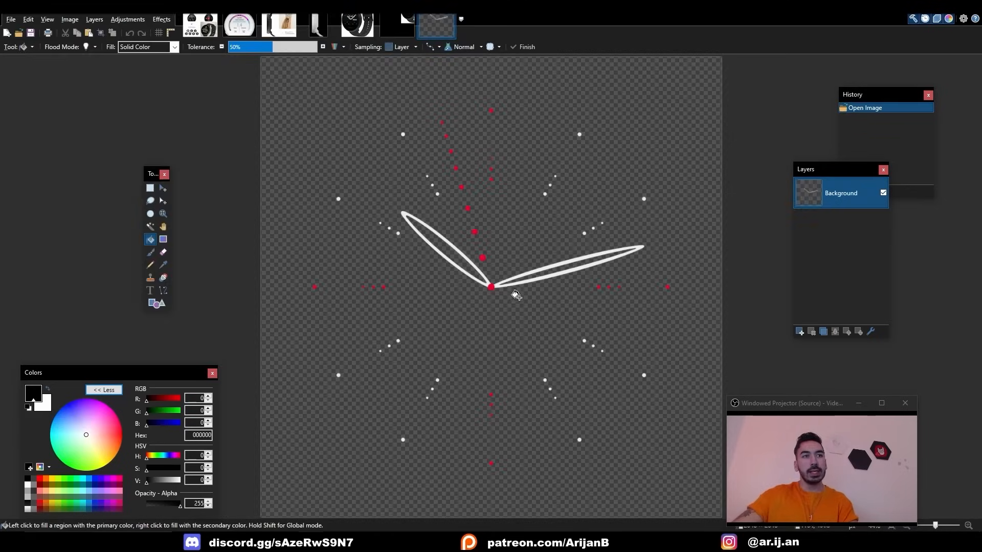
key("ctrl+shift+n")
left_click_drag(830, 203, 821, 238)
left_click(354, 247)
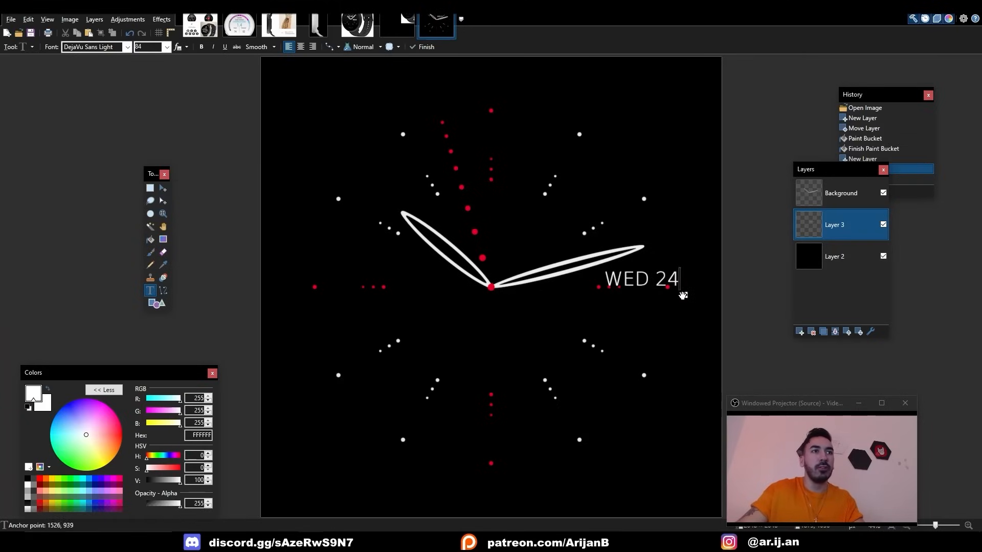
Place the white text WED 24 beside the hands and erase the red dots behind it from the Background layer
left_click_drag(684, 295, 655, 307)
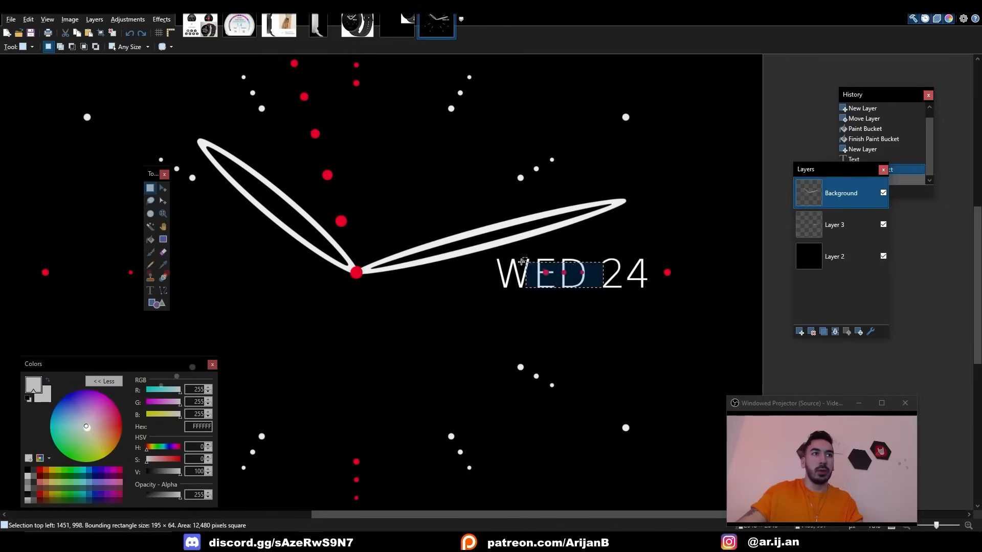
left_click_drag(517, 256, 610, 285)
key("Delete")
Flatten the watch face image's layers and save the file
scroll(604, 277, "down", 9, "ctrl")
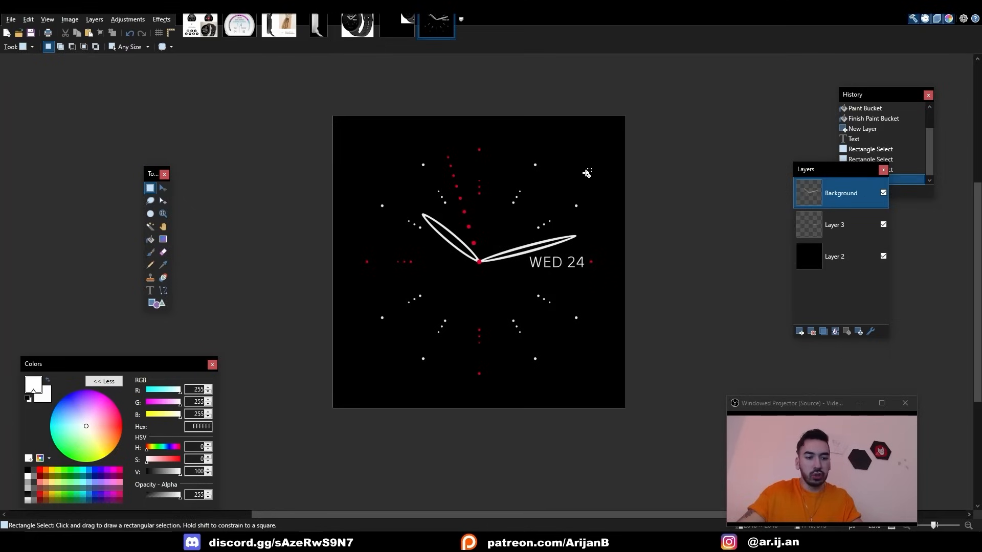
key("ctrl+shift+f")
key("ctrl+s")
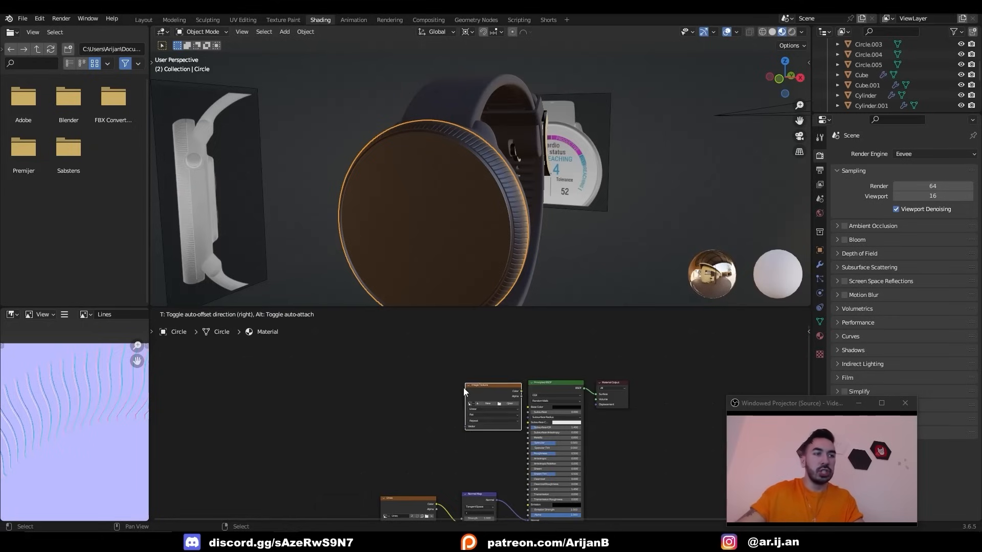
In Blender, load Watch Face.png into the image texture node and connect its Color to the Principled BSDF's Base Color
scroll(510, 409, "up", 5)
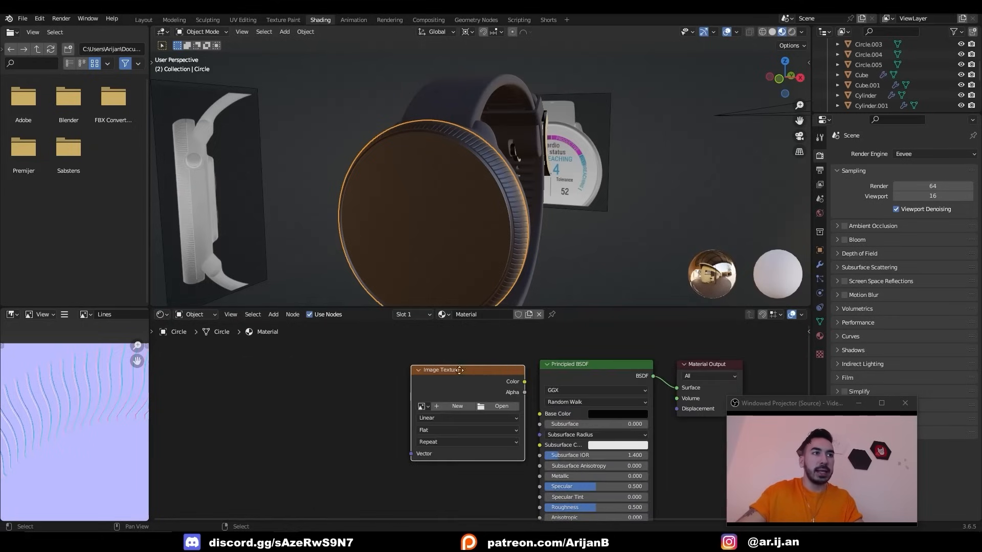
left_click(474, 408)
left_click(254, 371)
double_click(389, 229)
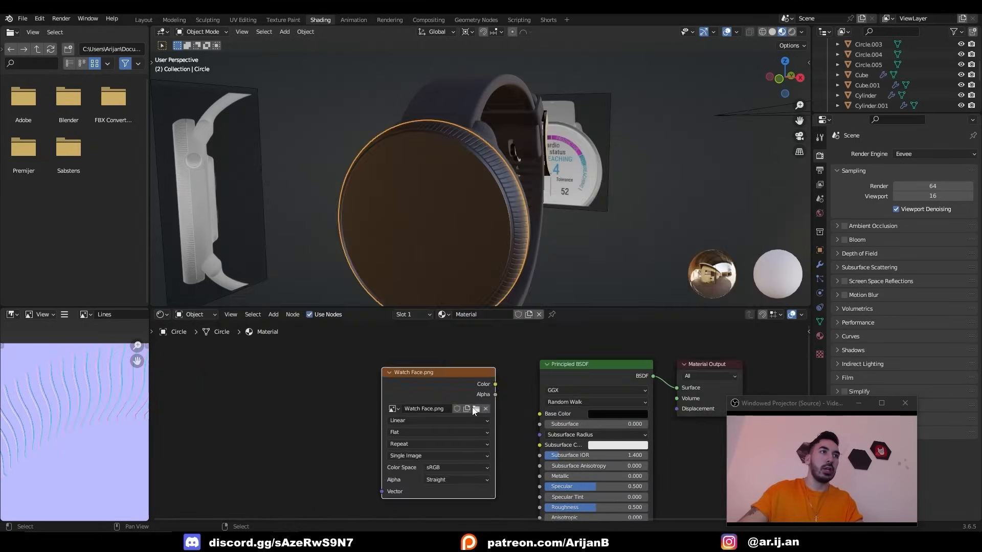
middle_click_drag(483, 395, 457, 369)
left_click_drag(510, 389, 513, 389)
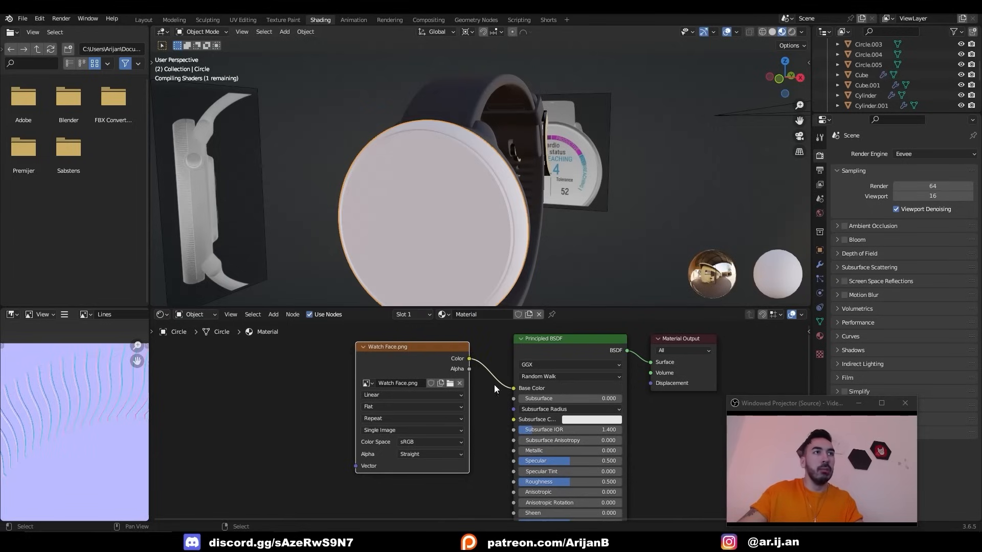
Select the watch's front screen face and fit its UVs over the dial graphic in Watch Face.png
left_click(243, 20)
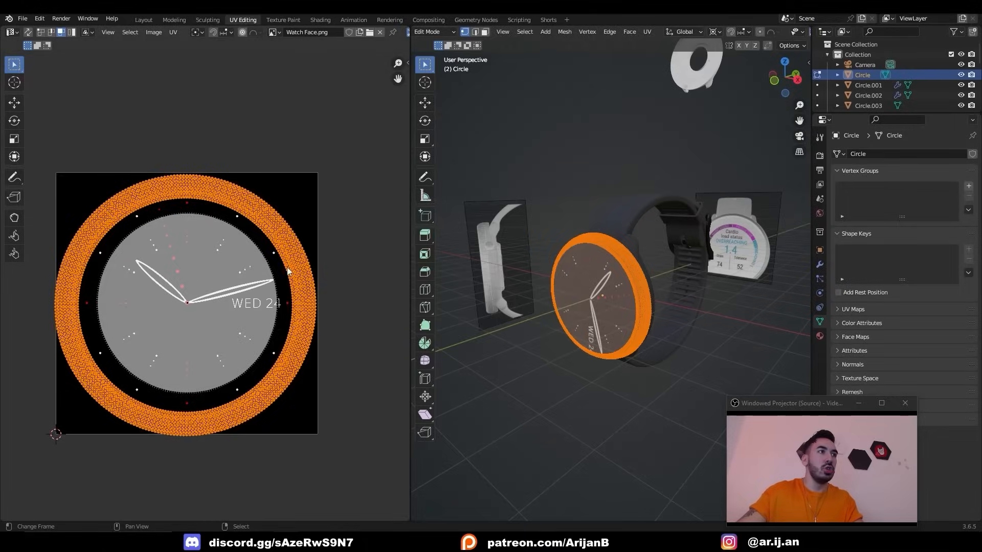
key("Tab")
key("Tab")
key("3")
left_click(584, 295)
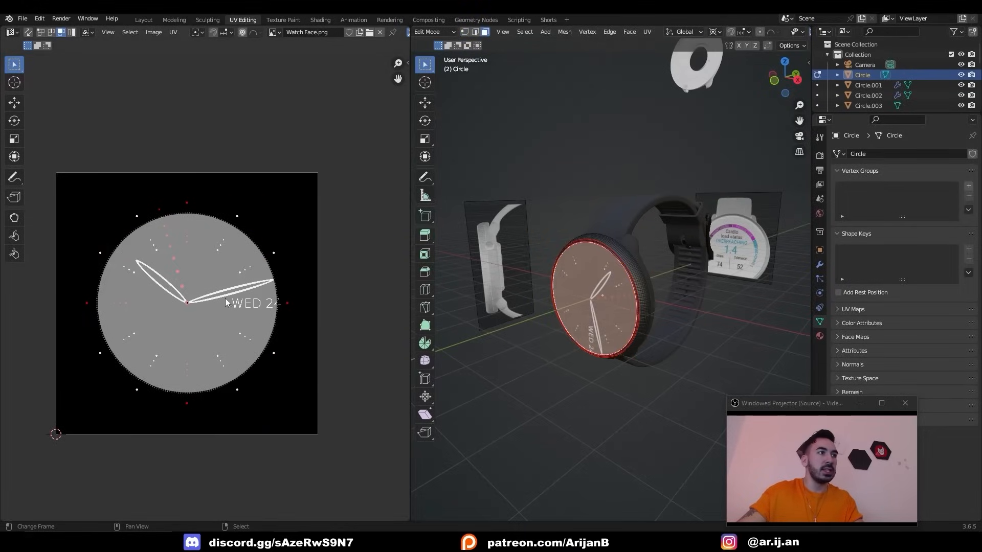
key("a")
key("g")
left_click(253, 326)
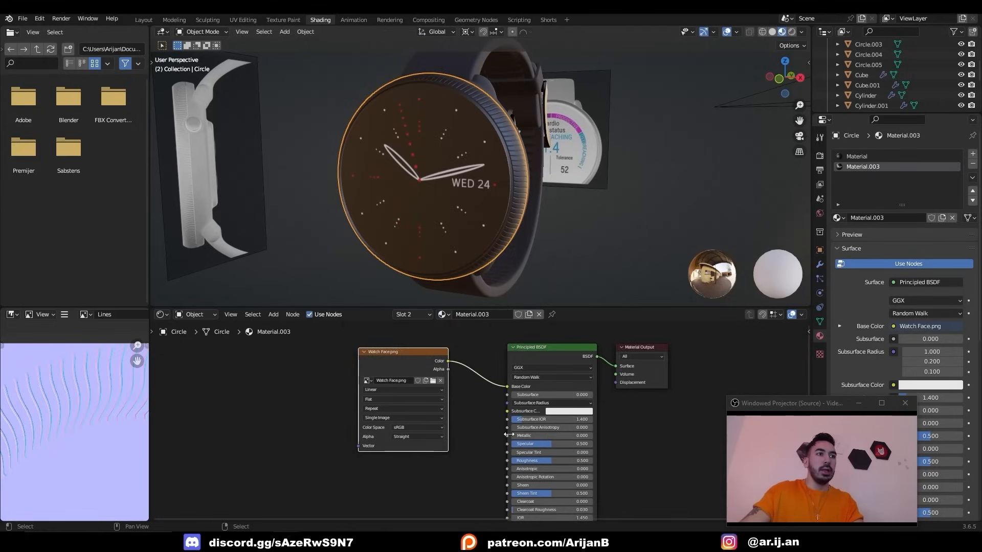
Connect the Watch Face.png Color to the screen material's Emission and raise the Emission Strength to about 3.3
middle_click_drag(542, 468, 538, 425)
scroll(538, 425, "up", 3)
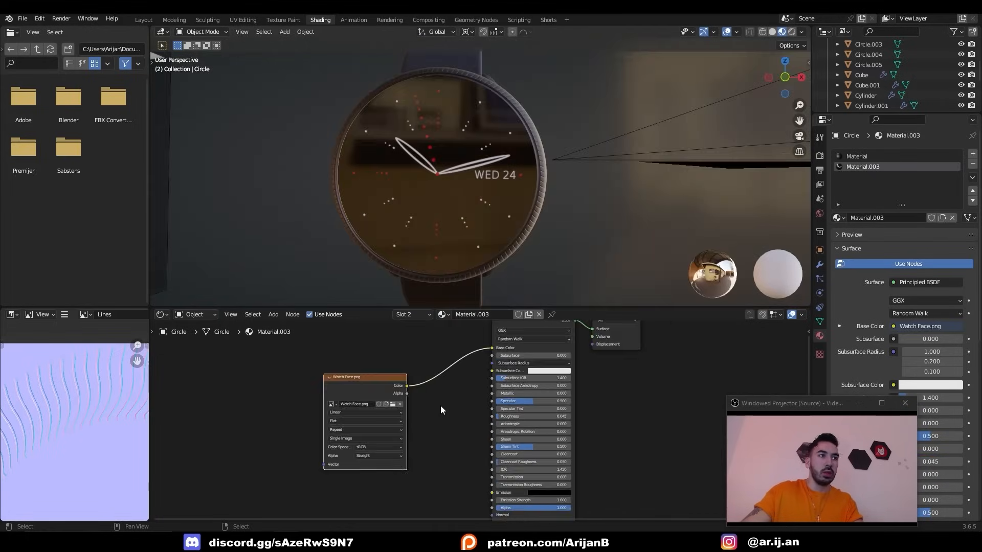
scroll(463, 366, "up", 2)
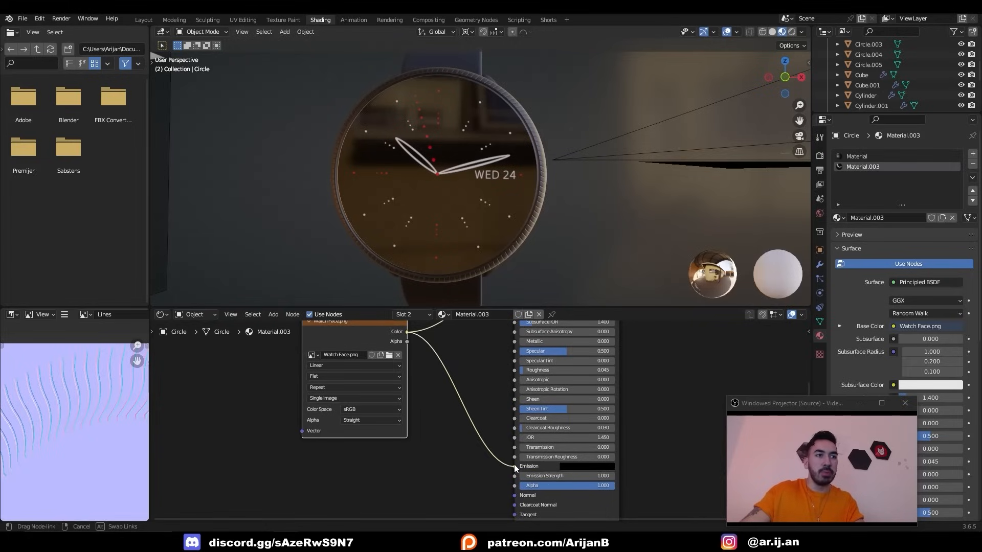
left_click_drag(514, 465, 514, 466)
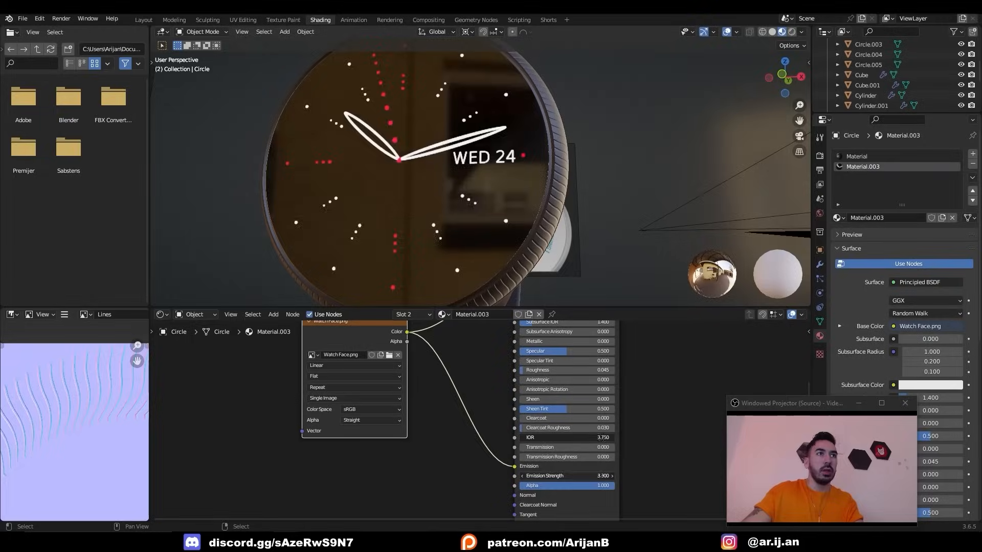
left_click_drag(556, 475, 588, 475)
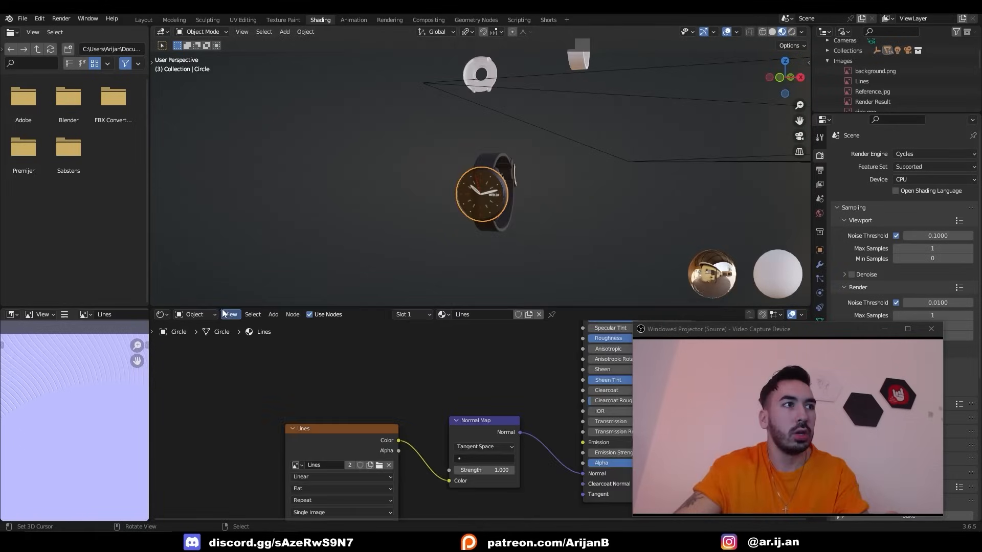
Add an Environment Texture with mapping nodes to the World background and load an environment image into it
left_click(195, 338)
key("Home")
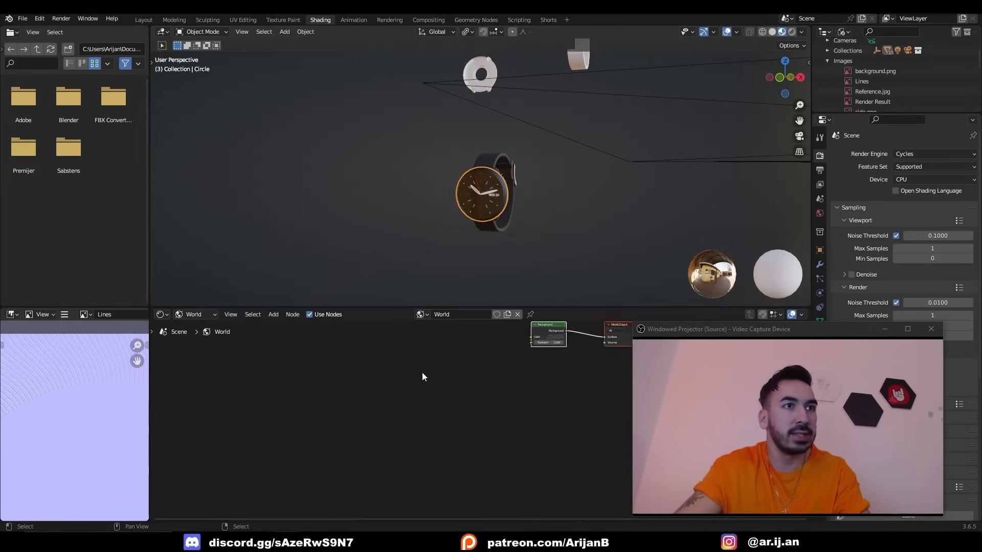
scroll(464, 420, "up", 4)
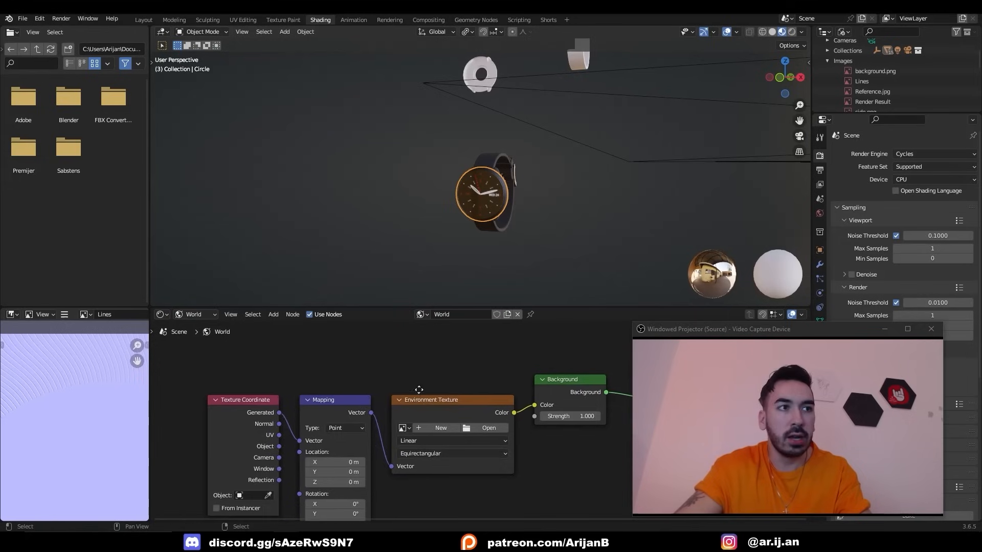
left_click(476, 420)
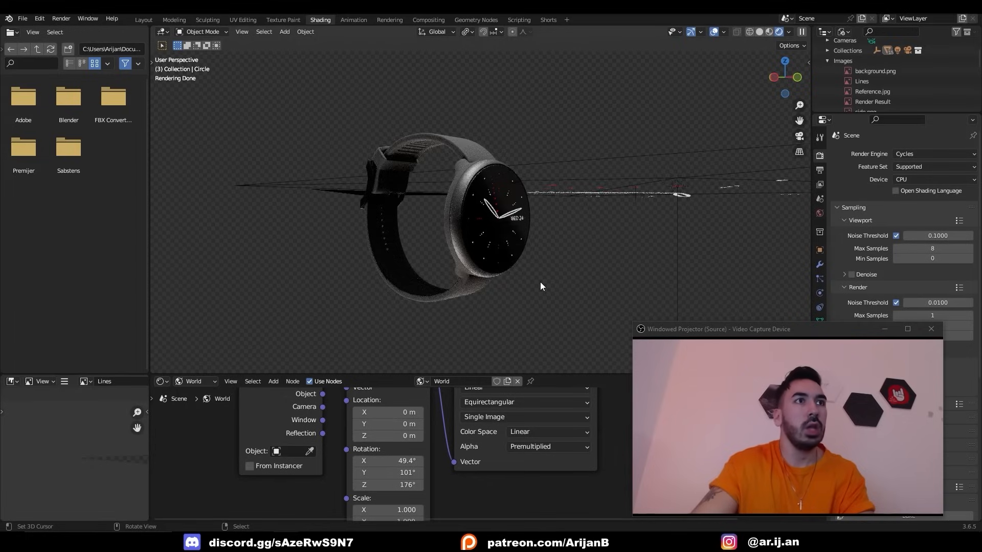
Place an upright plane to the left of the watch, then enlarge it and stretch it along Z
middle_click_drag(540, 281, 511, 273)
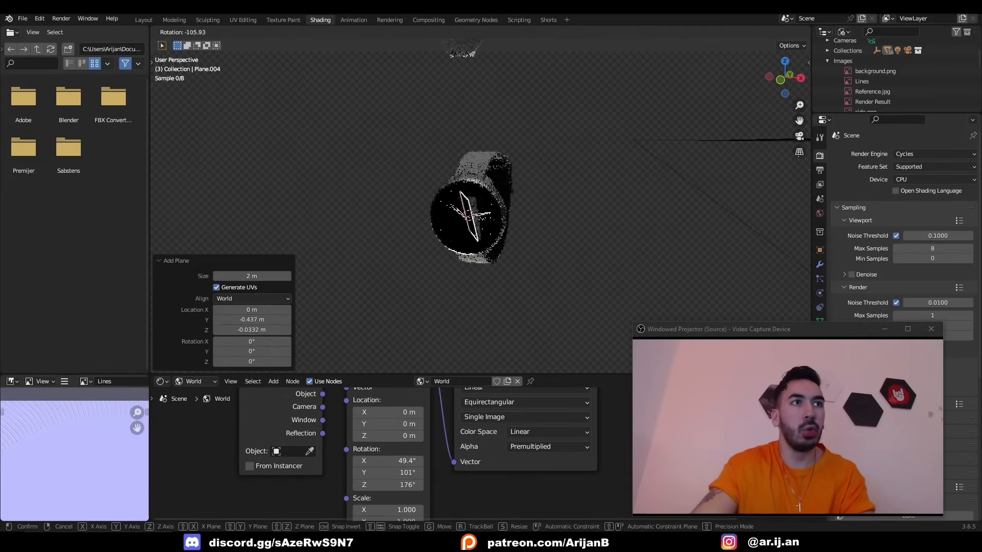
left_click(499, 228)
key("g")
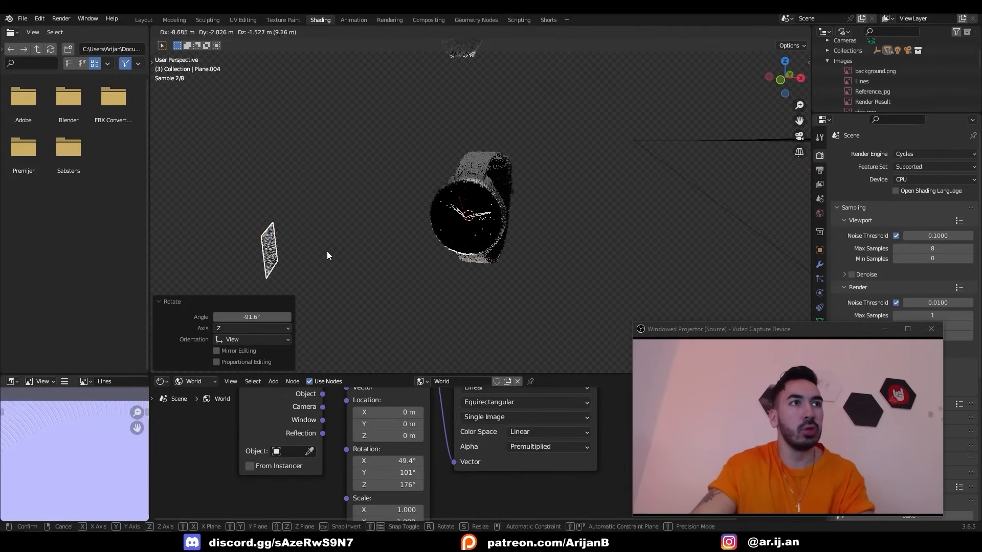
left_click(329, 255)
middle_click_drag(329, 255, 362, 260)
key("s")
left_click(389, 274)
key("s")
key("z")
left_click(453, 288)
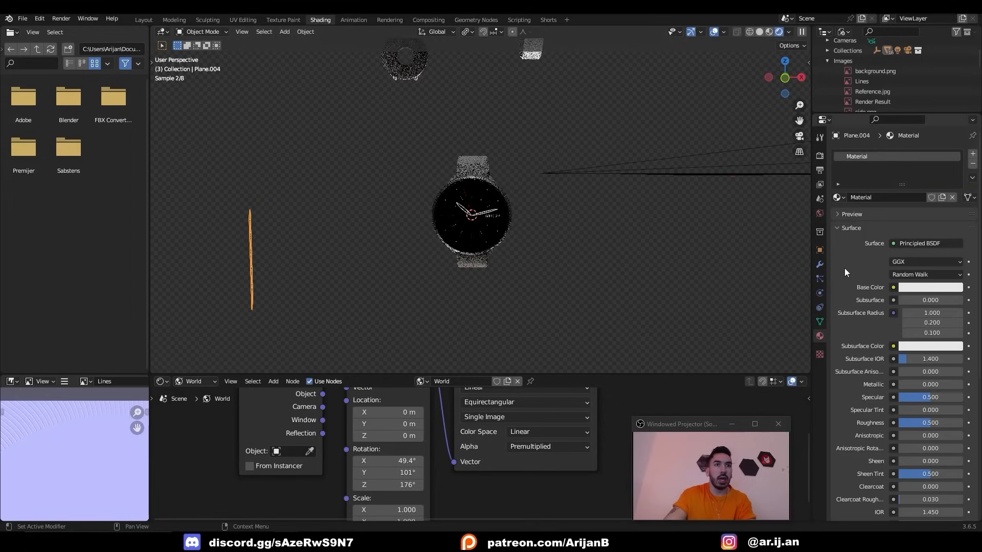
Give the plane's material a white emission colour and set its Emission Strength to 24
scroll(876, 284, "down", 2)
middle_click_drag(270, 290, 283, 292)
scroll(899, 476, "down", 2)
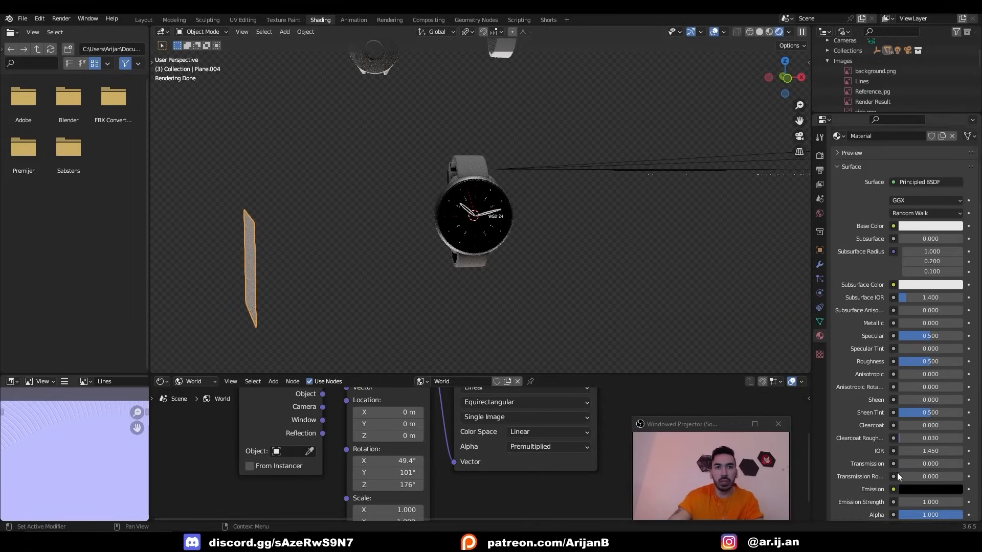
left_click(916, 470)
left_click_drag(956, 396, 955, 322)
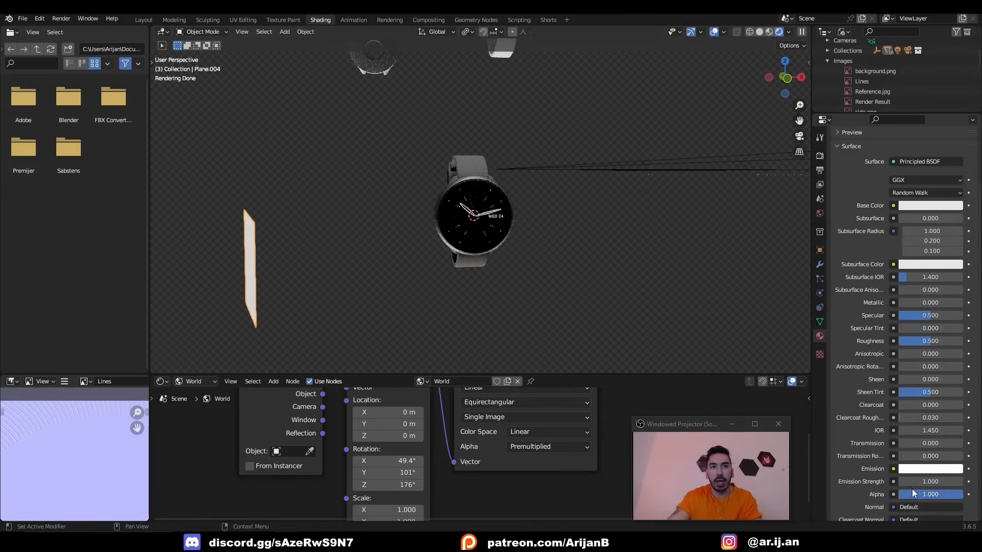
double_click(916, 483)
type("12")
key("Return")
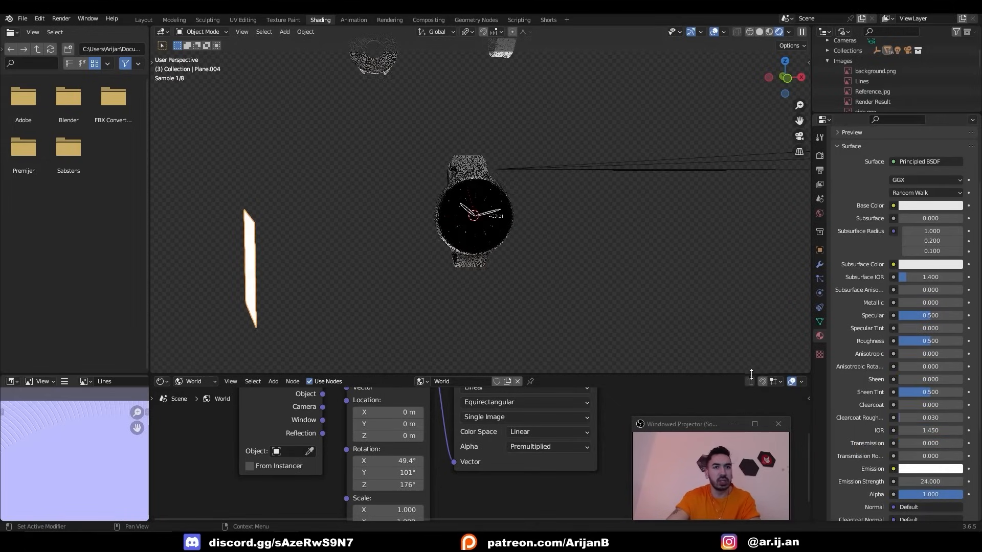
Tint the light plane's emission pale blue and duplicate the plane to light the watch from more positions
middle_click_drag(409, 316, 370, 309)
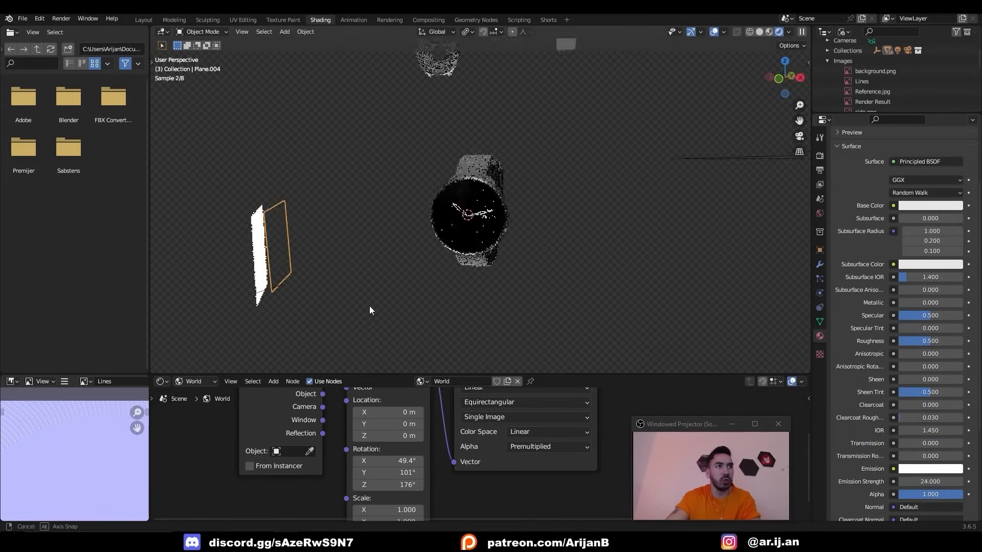
middle_click_drag(371, 309, 327, 302)
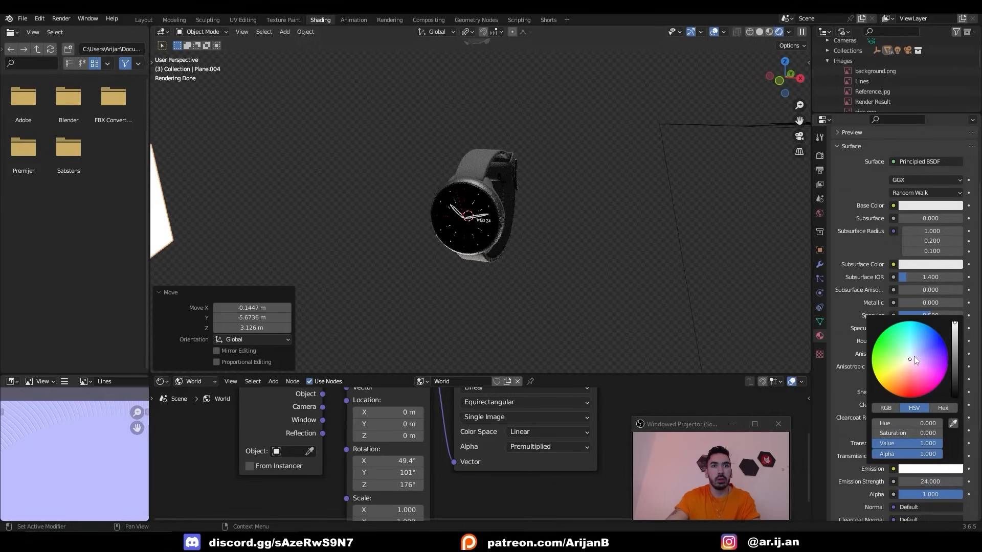
left_click_drag(913, 359, 912, 360)
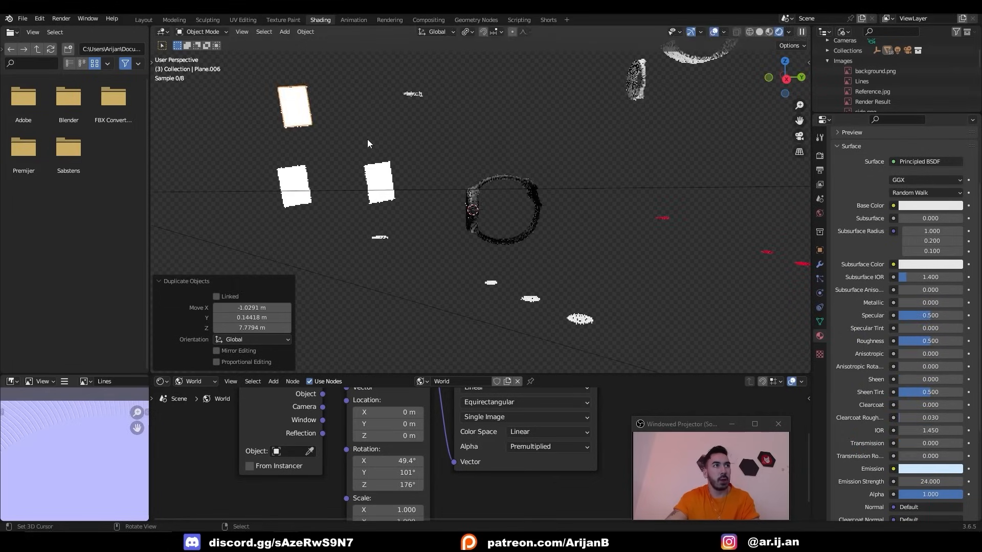
key("shift+d")
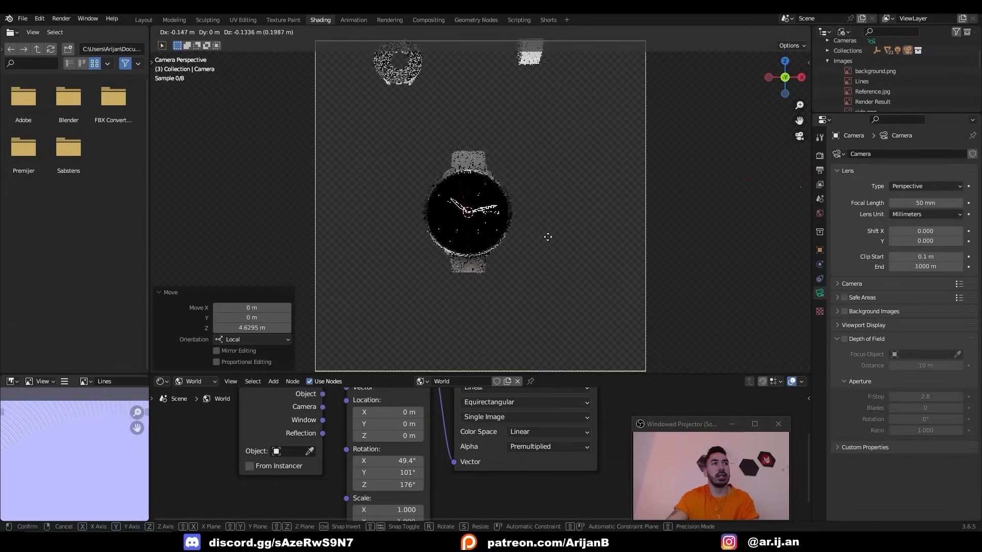
Move the camera so that the watch sits near the centre of its frame
left_click(511, 263)
scroll(473, 197, "down", 3)
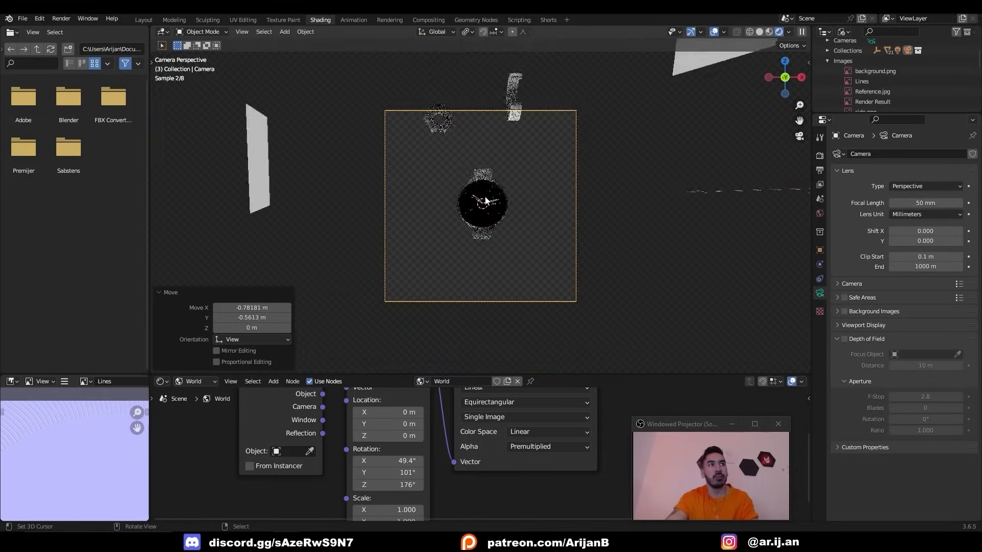
middle_click_drag(478, 199, 407, 205)
Reposition the upright light plane beside the watch, turn it about 16° around Z, and duplicate it for another light position
right_click(270, 200)
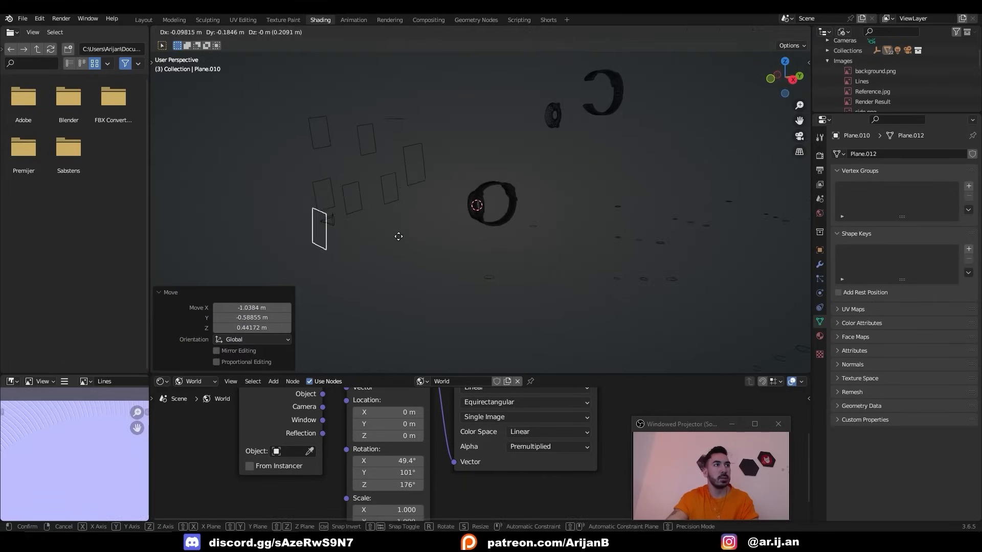
left_click(381, 231)
key("r")
key("z")
left_click(382, 263)
key("g")
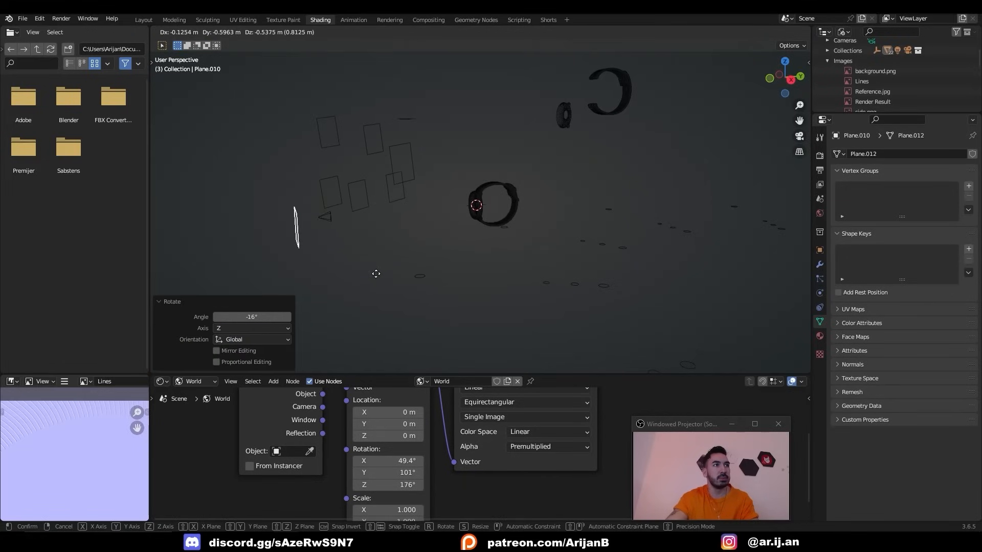
left_click(377, 275)
middle_click_drag(381, 275, 444, 268)
key("shift+d")
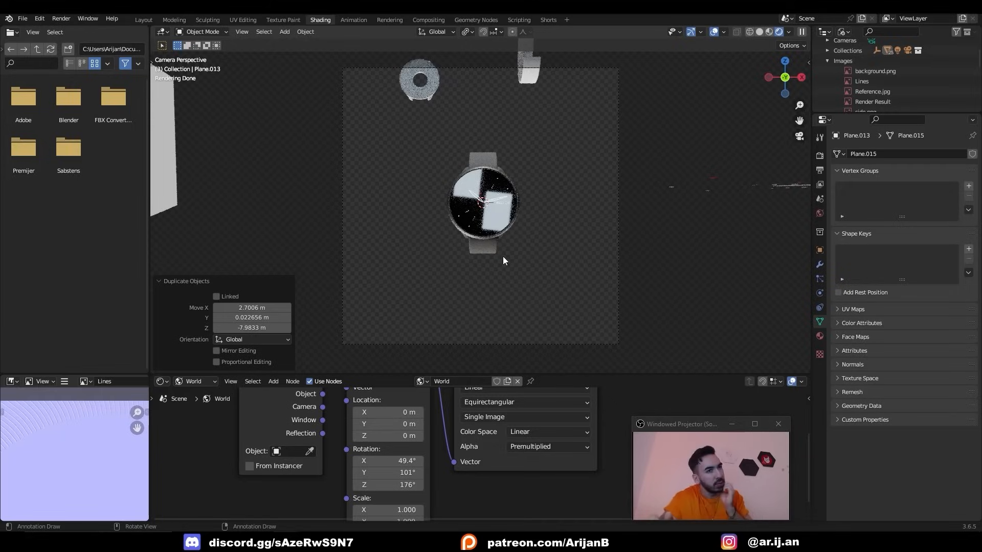
Shrink the light plane's face to about a third and array it with a count of 5 and relative X offset 1.2
left_click(759, 31)
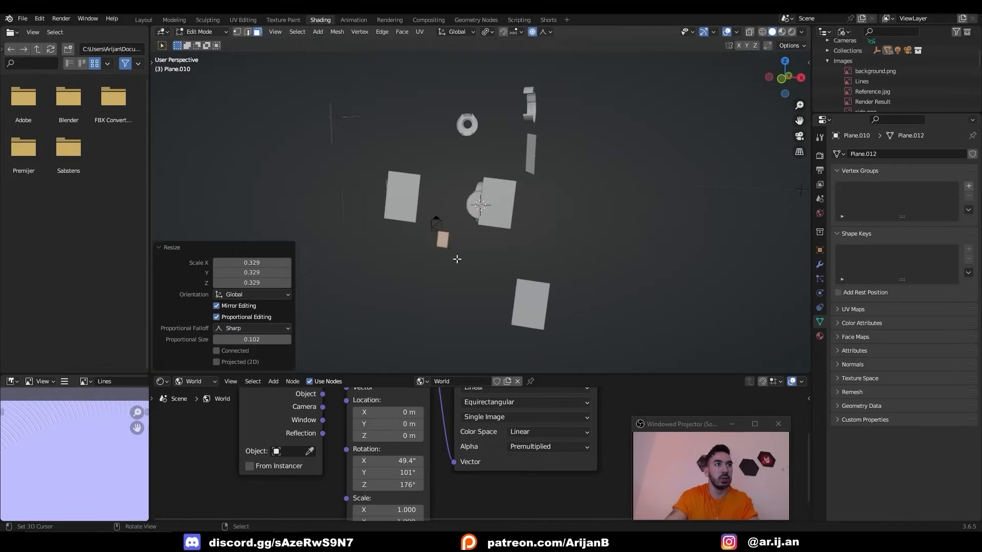
scroll(459, 274, "up", 3)
key("KP_Decimal")
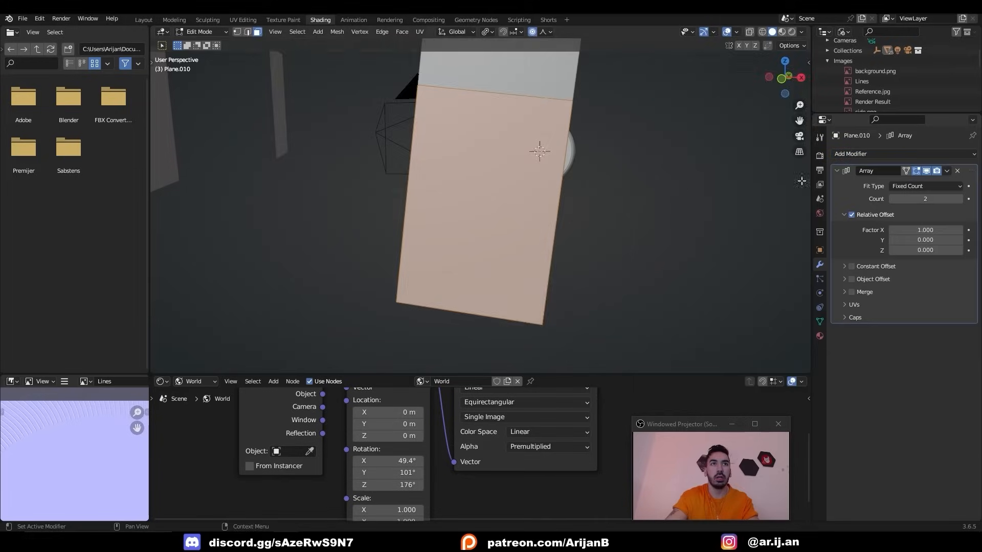
scroll(659, 208, "down", 6)
key("Tab")
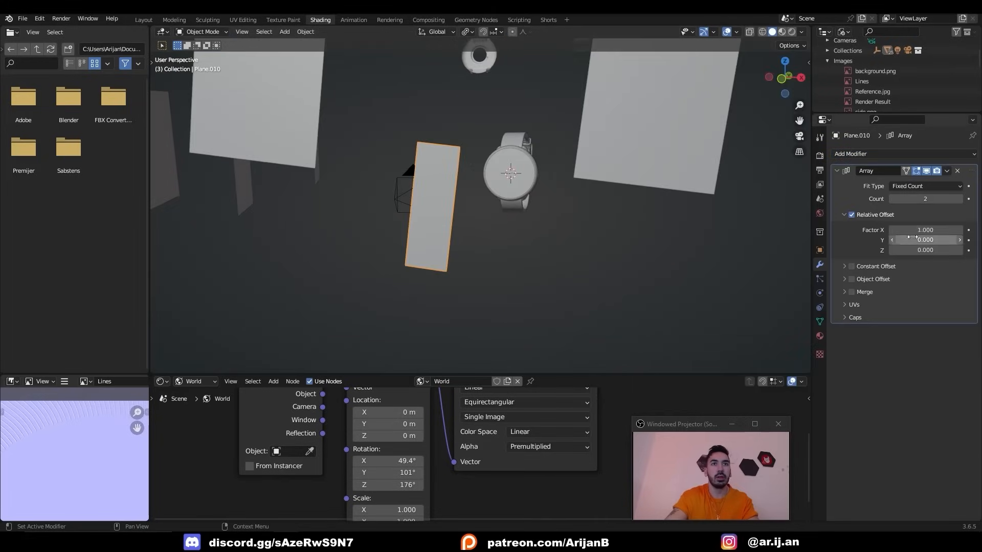
left_click_drag(926, 230, 936, 230)
left_click(960, 199)
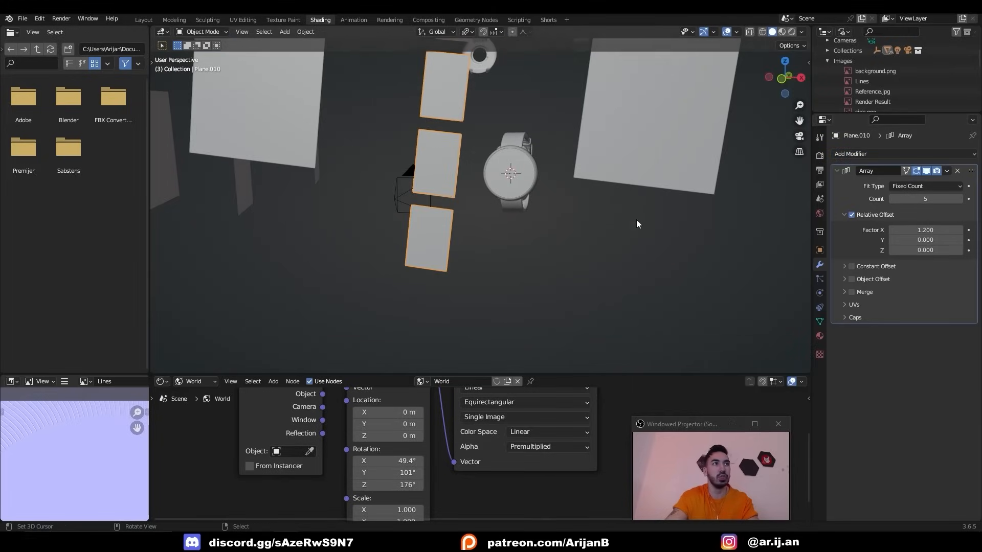
Add a second Array modifier to the light plane with a count of 3 and relative offset X 0, Y 1.2
scroll(636, 223, "down", 4)
middle_click_drag(567, 240, 588, 249)
middle_click_drag(588, 249, 557, 284, "shift")
left_click(837, 171)
left_click(839, 154)
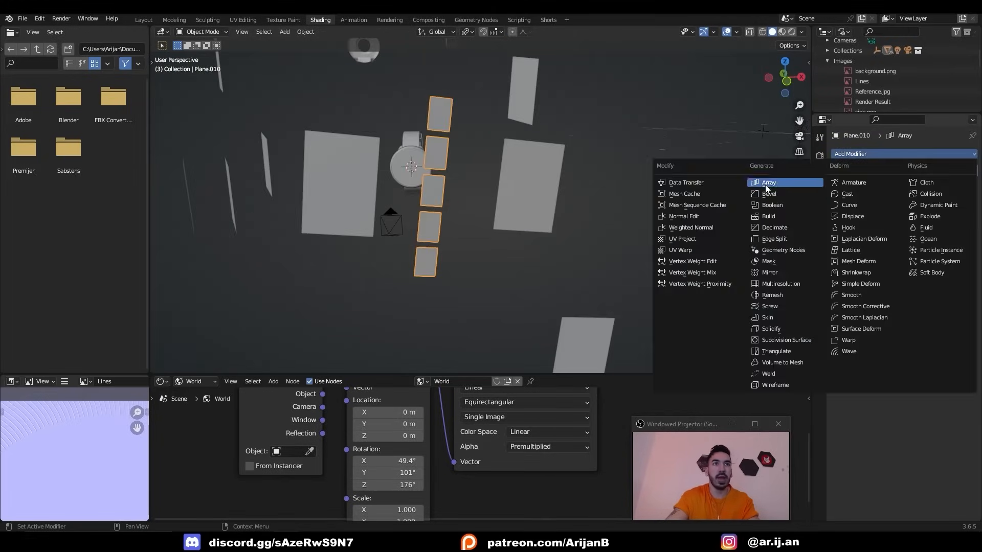
left_click(766, 183)
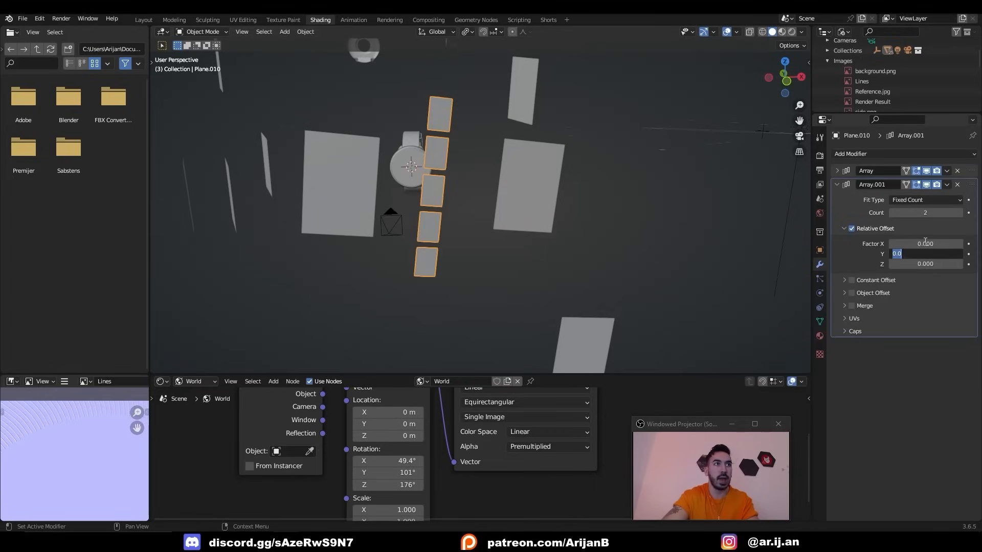
scroll(460, 204, "down", 3)
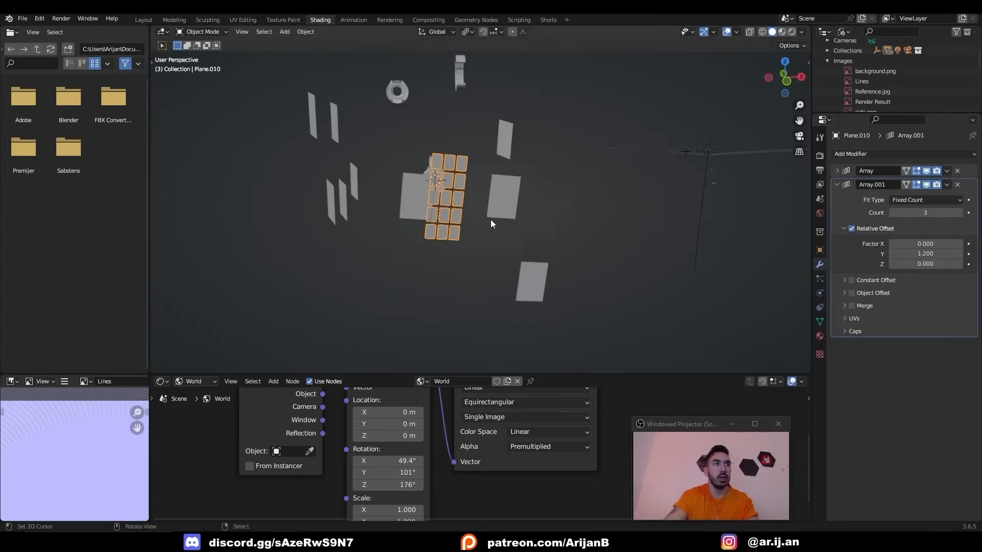
Move the arrayed light panel, place duplicates of it around the watch, and delete the plain light planes it replaces
key("g")
left_click(428, 284)
key("shift+d")
left_click(495, 294)
key("shift+d")
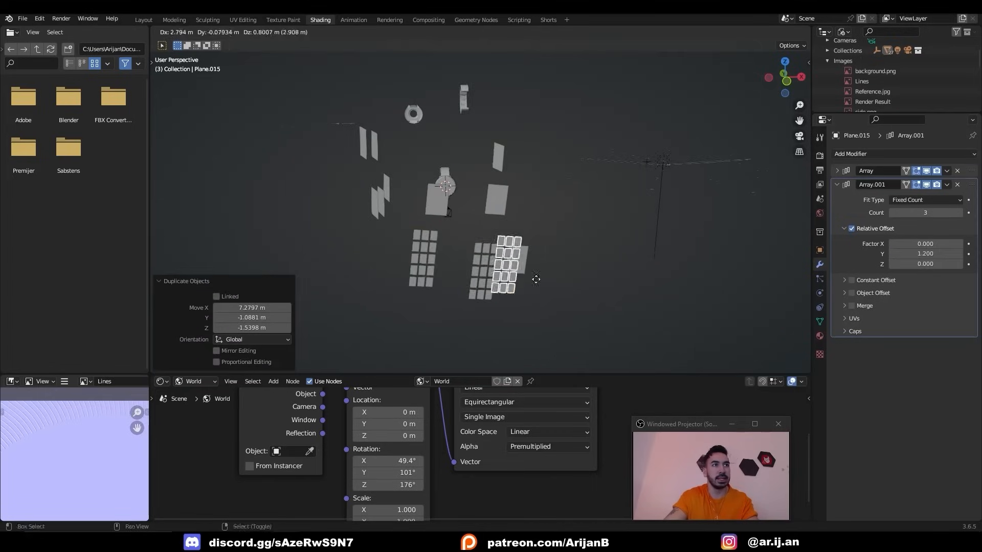
left_click(623, 221)
right_click(496, 201)
right_click(442, 209, "shift")
key("x")
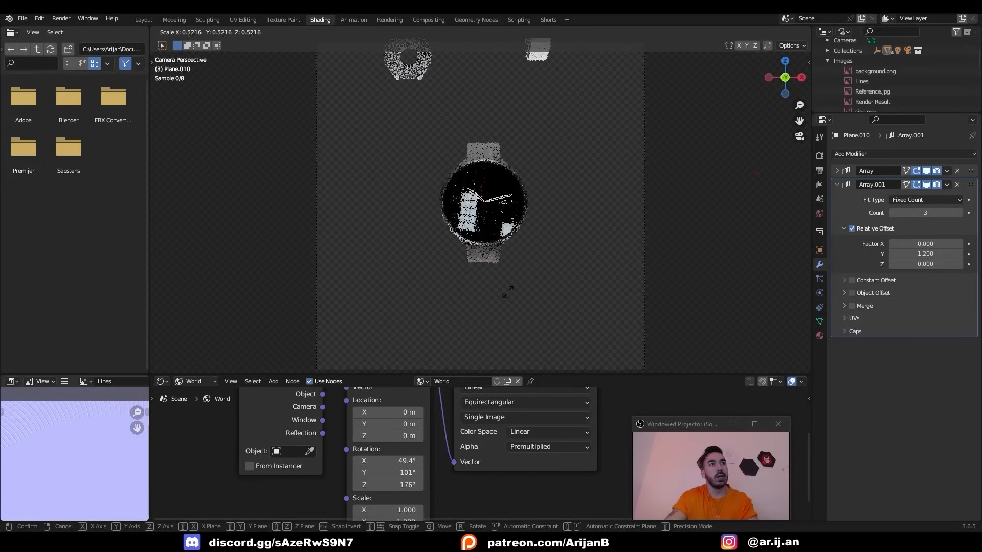
Scale the arrayed panel's mesh to about 0.37 and shift its reflection toward the upper left of the watch glass
key("s")
left_click(507, 280)
key("g")
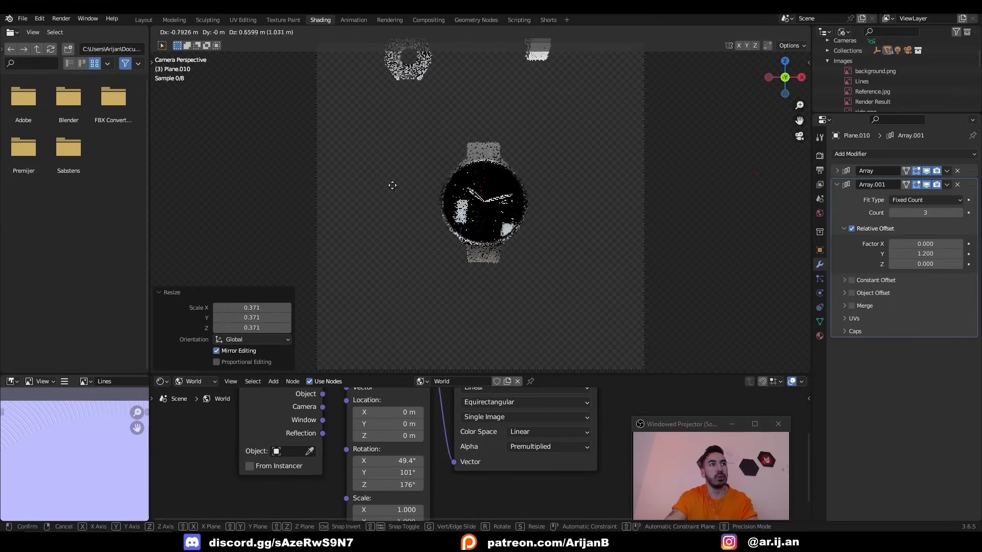
left_click(313, 117)
scroll(437, 169, "up", 3)
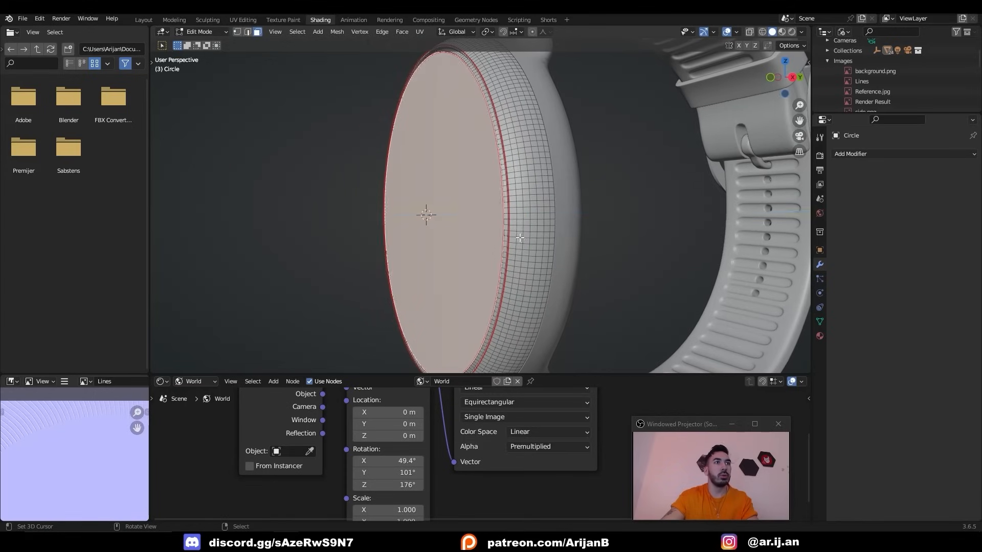
Extrude the watch's screen face in place, scale it inward to about 0.4, and bevel the new edge loop
key("e")
key("Escape")
key("s")
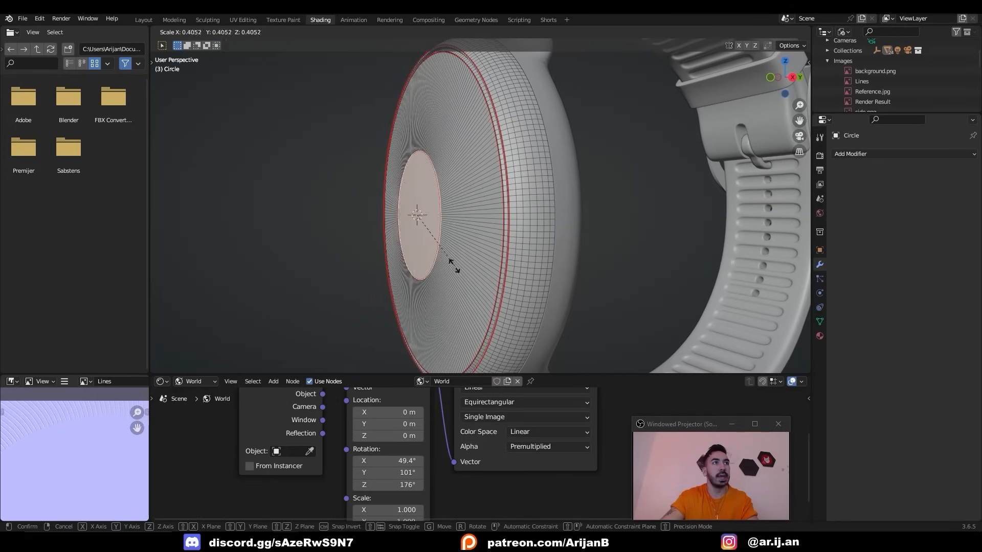
left_click(455, 266)
middle_click_drag(455, 266, 499, 263)
key("ctrl+b")
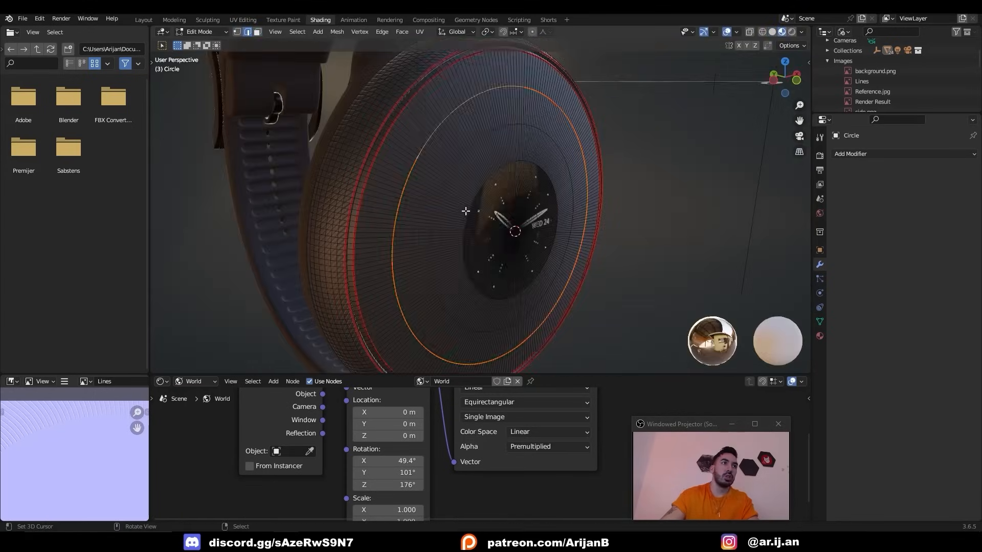
Apply Material.003 to all linked screen faces within the seam and preview the watch through the camera in rendered shading
key("3")
key("a")
key("a")
key("l")
left_click(820, 336)
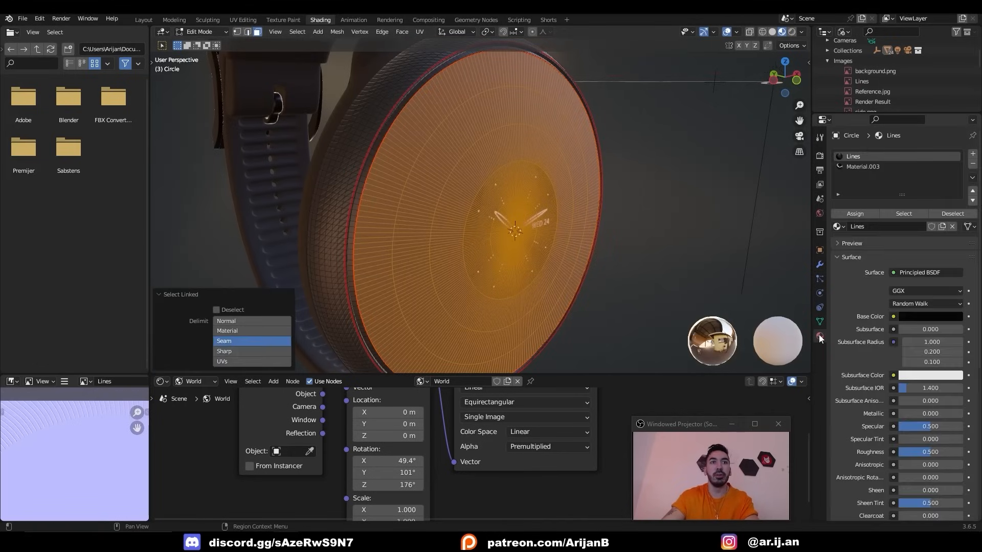
left_click(860, 167)
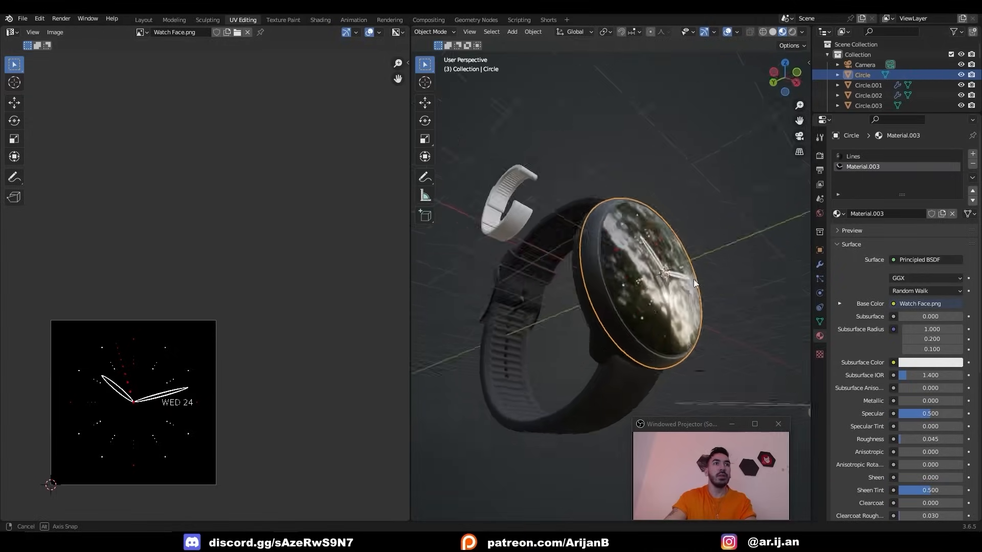
middle_click_drag(626, 326, 627, 336)
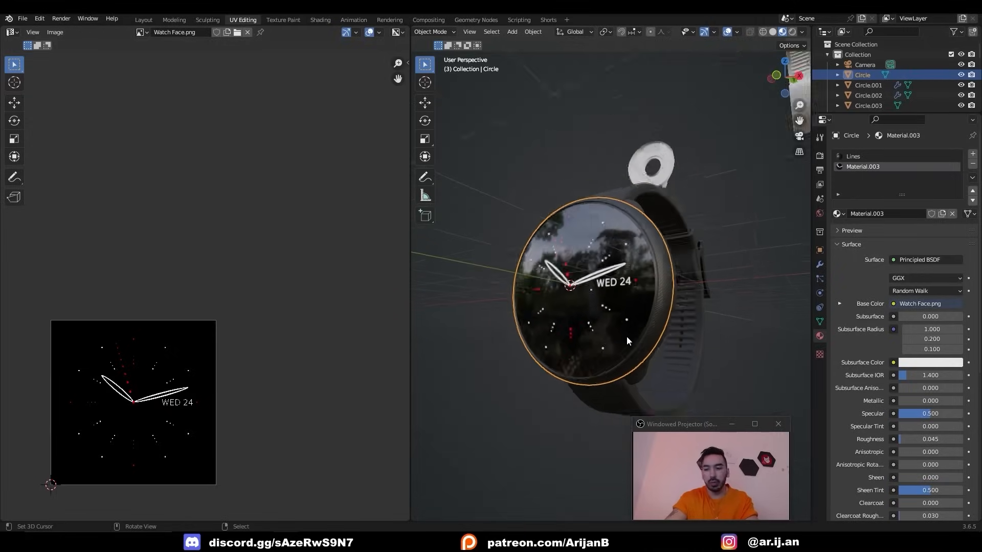
key("KP_0")
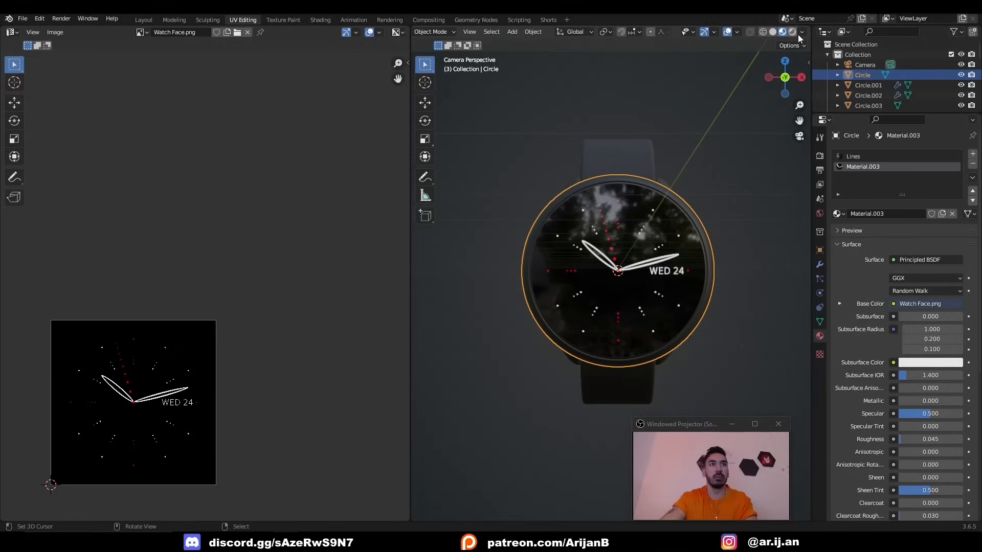
left_click(796, 34)
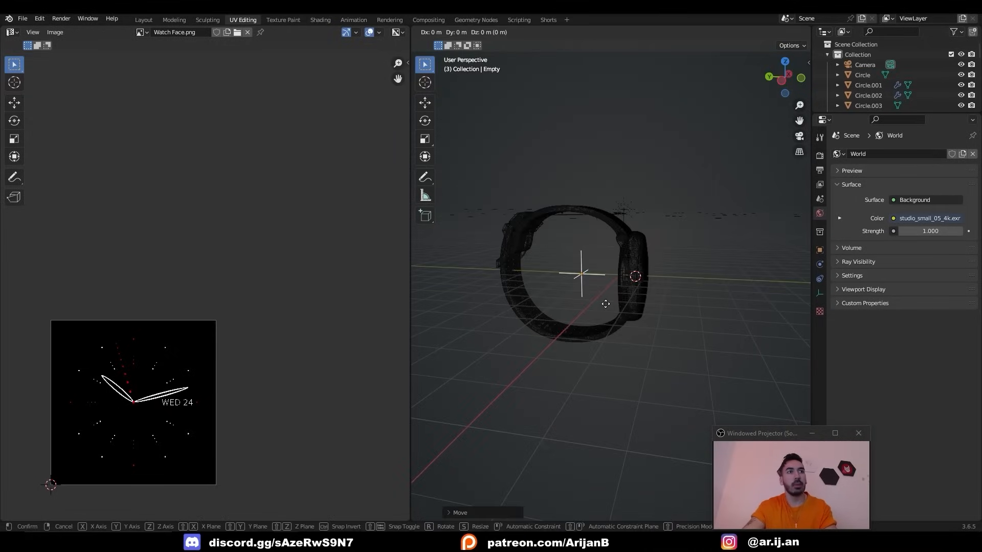
Snap the 3D cursor to the empty at the watch's centre and scale the empty up to about 4.385
key("shift+s")
left_click(613, 359)
key("s")
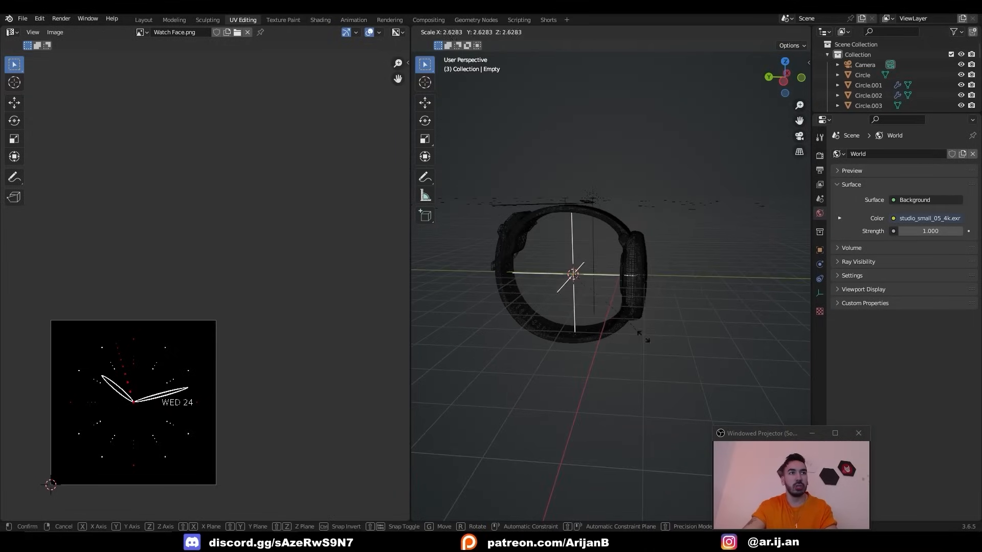
Parent the selected watch parts to the empty with Object (Keep Transform)
key("ctrl+p")
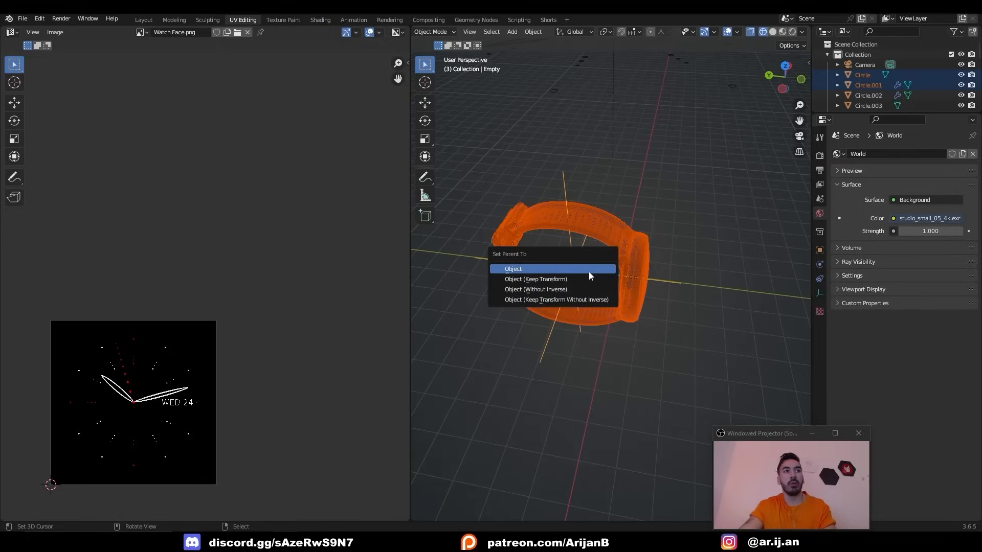
left_click(589, 279)
middle_click_drag(668, 307, 620, 312)
key("shift+z")
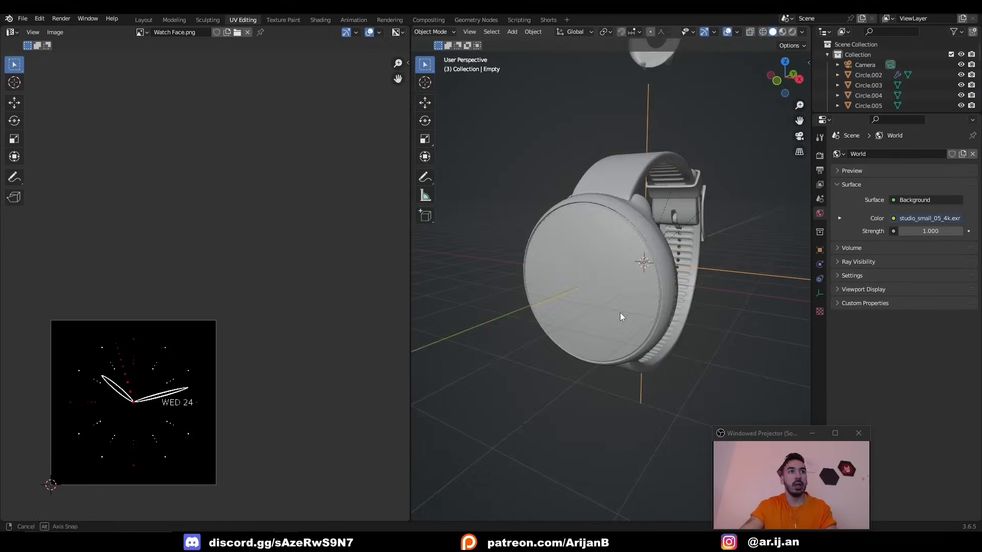
scroll(620, 312, "down", 2)
key("shift+z")
Rotate the empty around Z to about -18.7° and keyframe its location, rotation and scale at frame 1
key("r")
key("z")
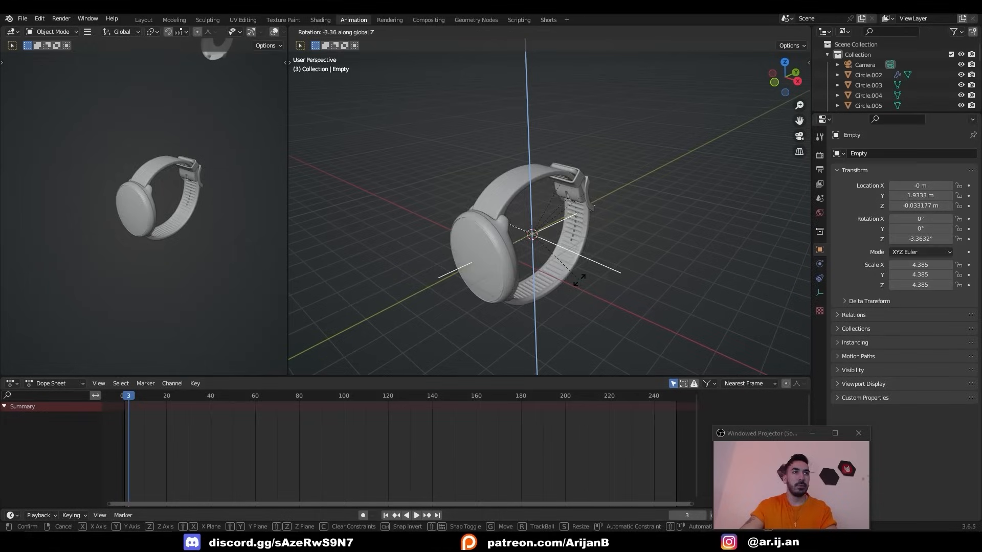
key("r")
key("z")
left_click(631, 259)
key("i")
left_click(607, 301)
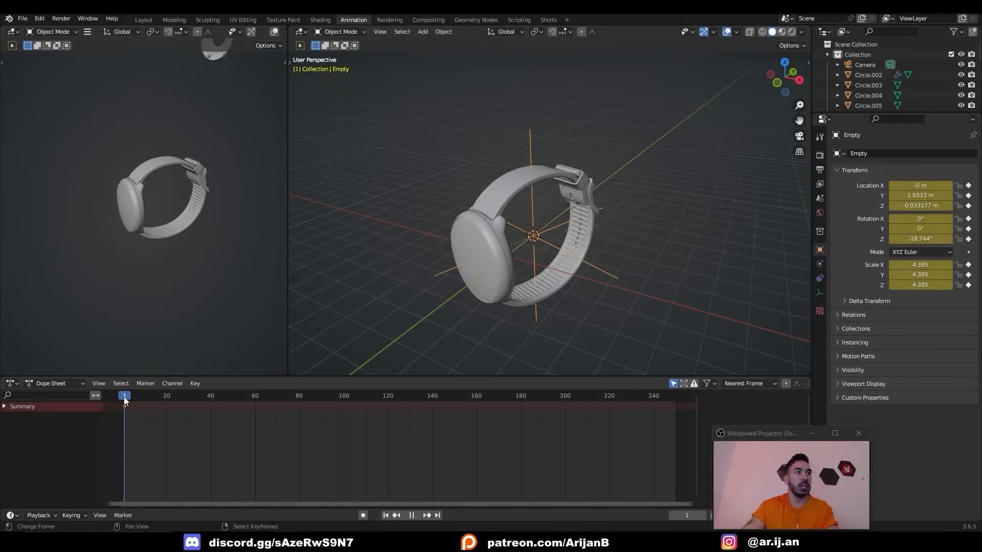
Rotate the empty around Z to about 15.7° at frame 156 and insert a second keyframe
key("r")
key("z")
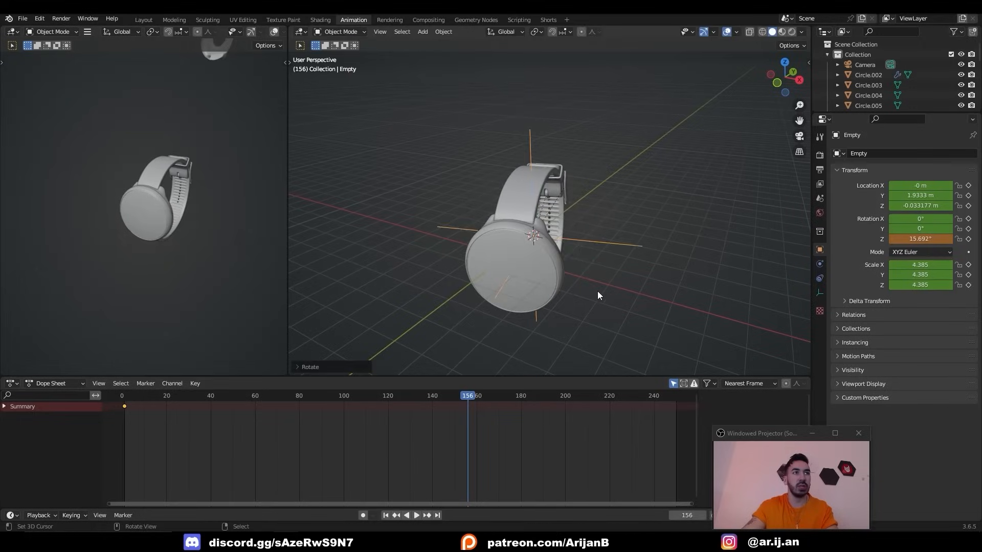
left_click(604, 290)
key("i")
left_click(686, 279)
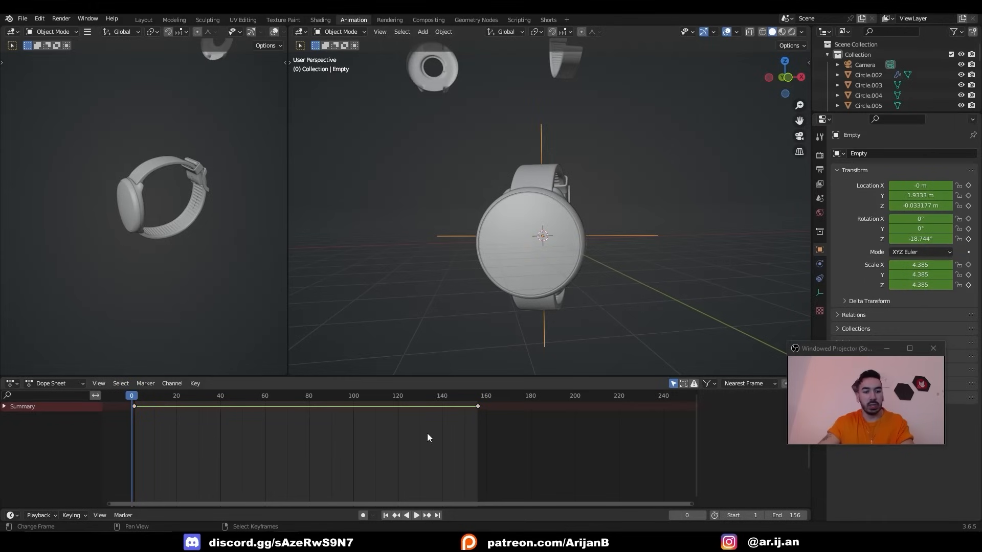
Change the interpolation mode of the empty's keyframes and play back the watch rotation
key("t")
left_click(409, 435)
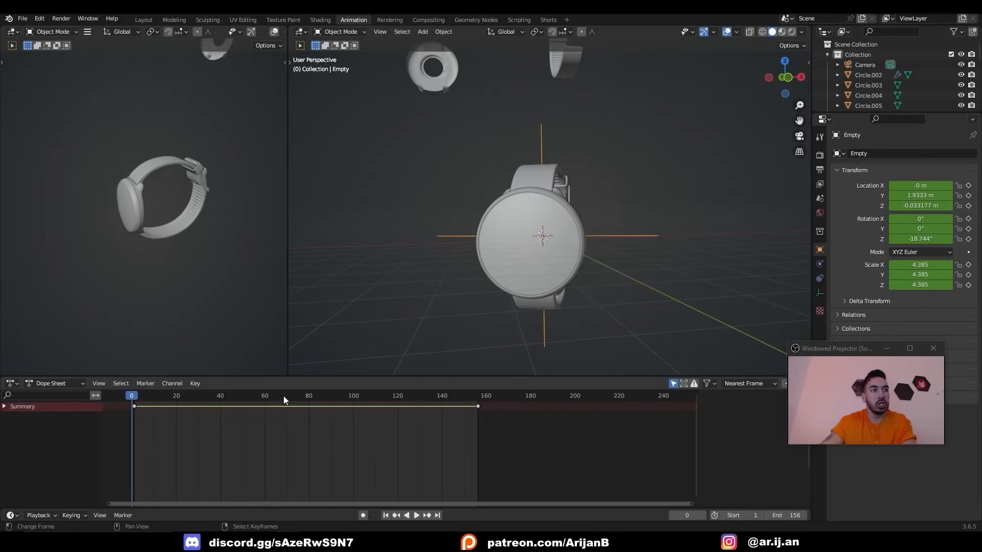
key("space")
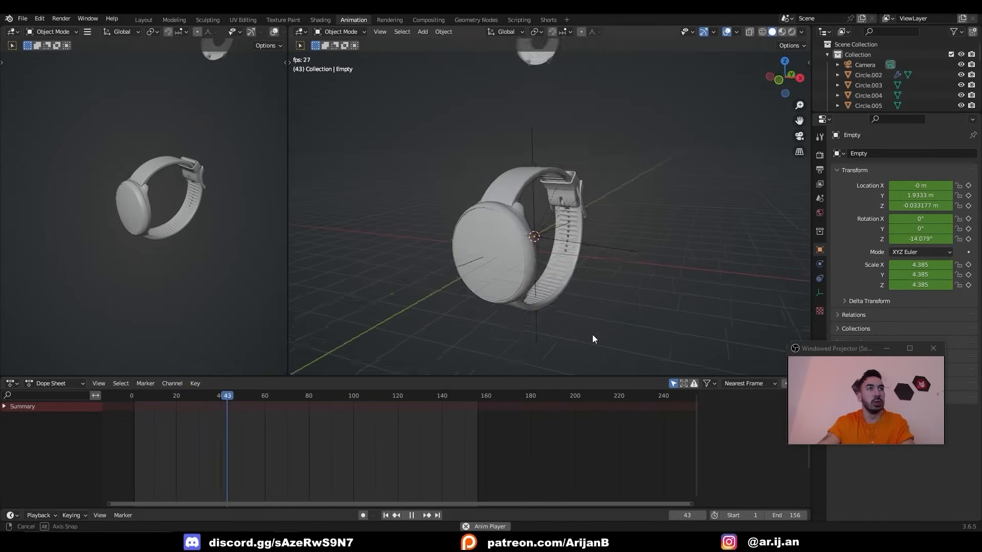